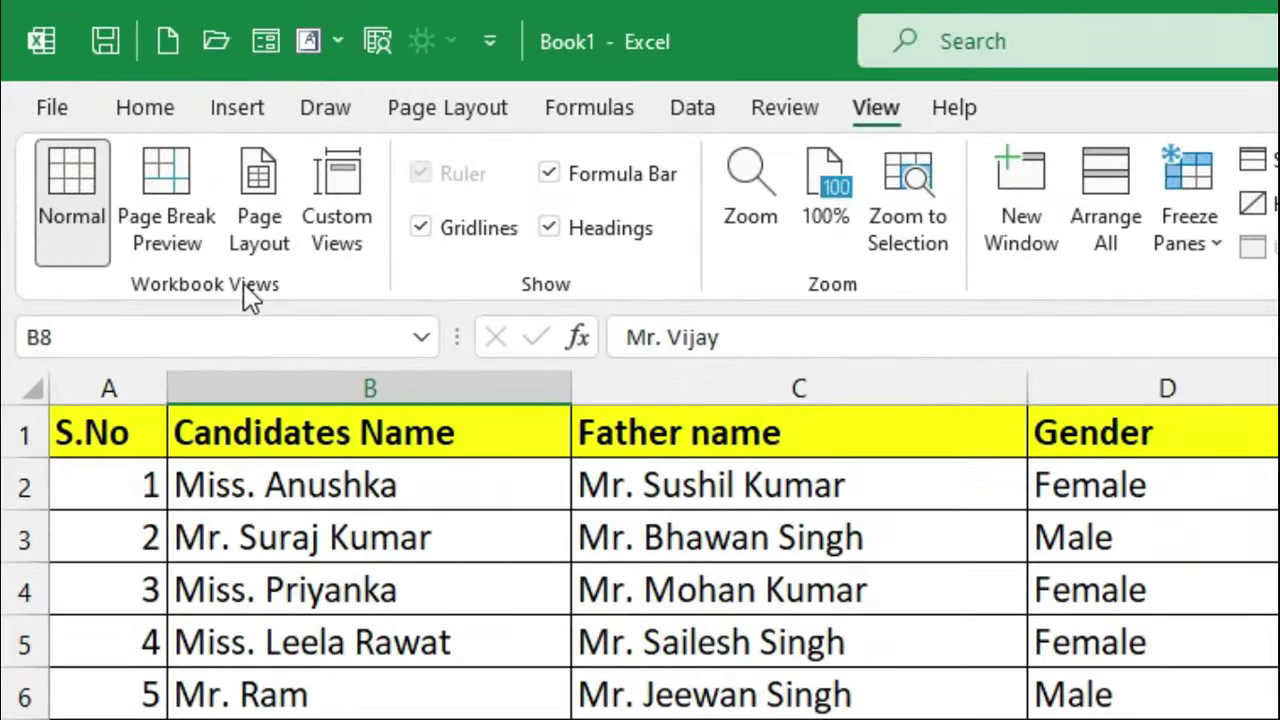
- Select the whole student records table from cell B5 using Ctrl+A
scroll(418, 626, "up", 1, "ctrl")
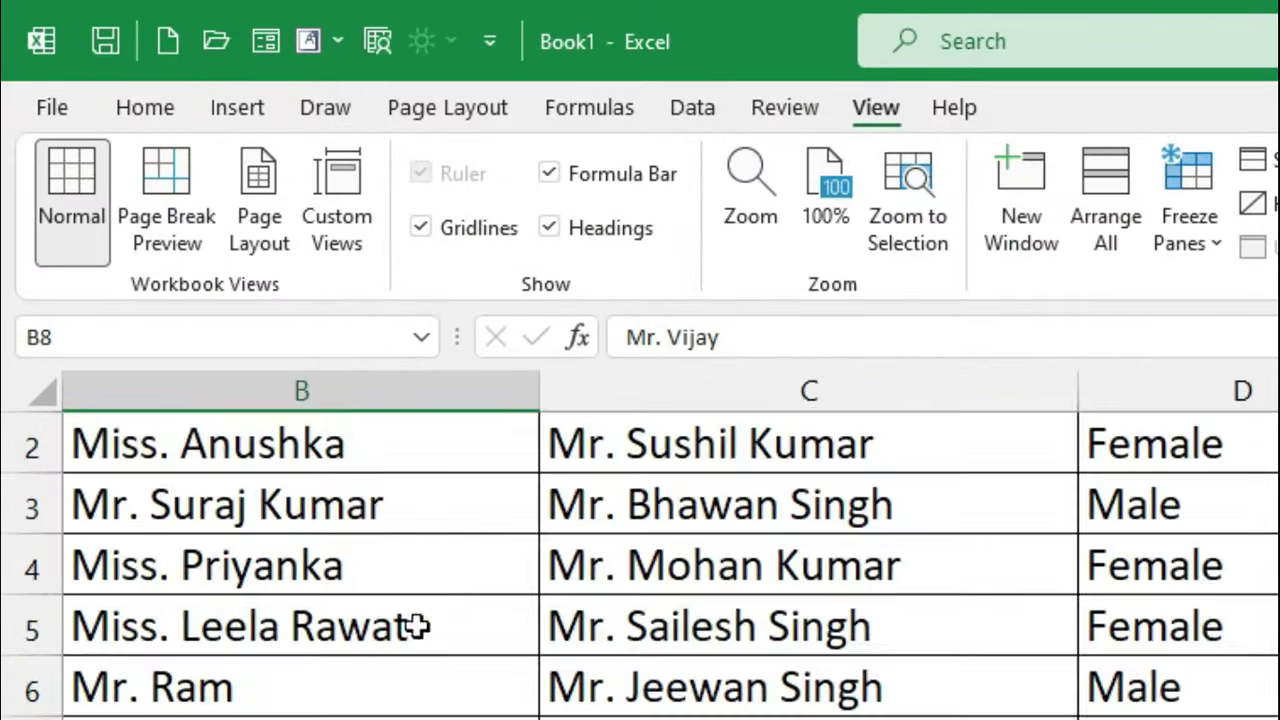
scroll(640, 550, "left", 1)
scroll(640, 550, "up", 1)
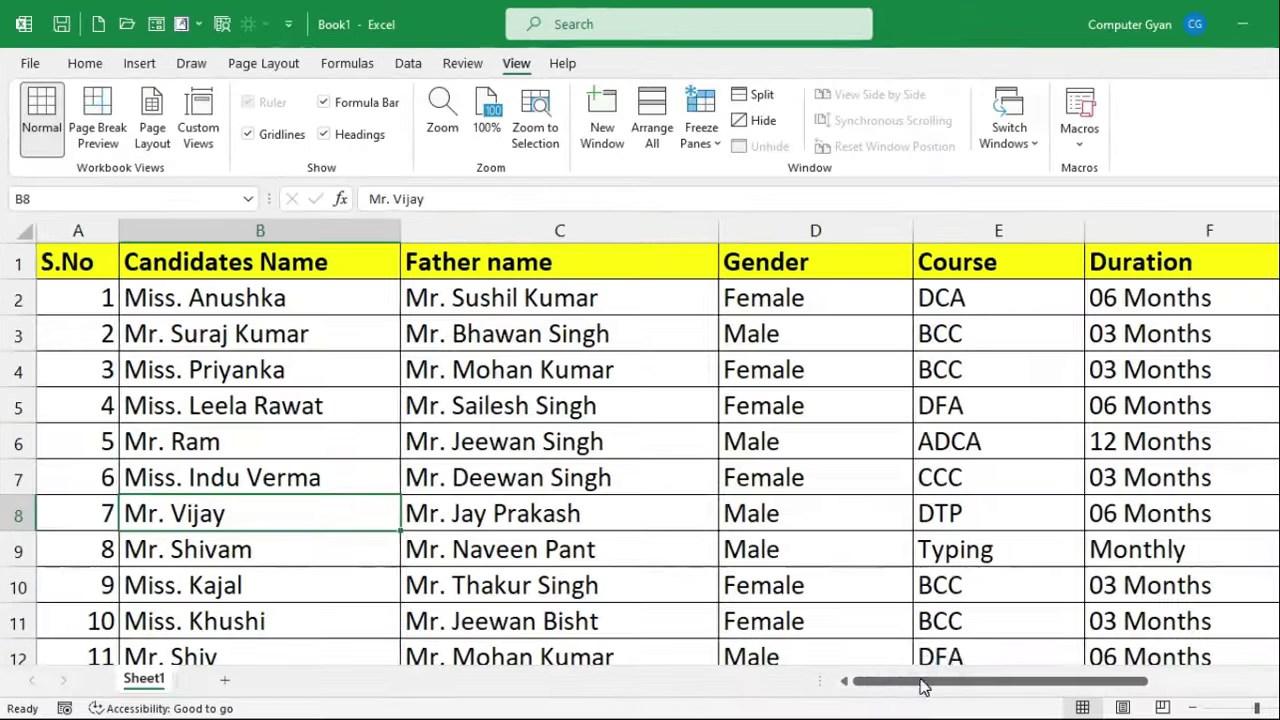
mouse_move(920, 686)
left_mouse_down()
mouse_move(1018, 700)
mouse_move(895, 686)
left_mouse_up()
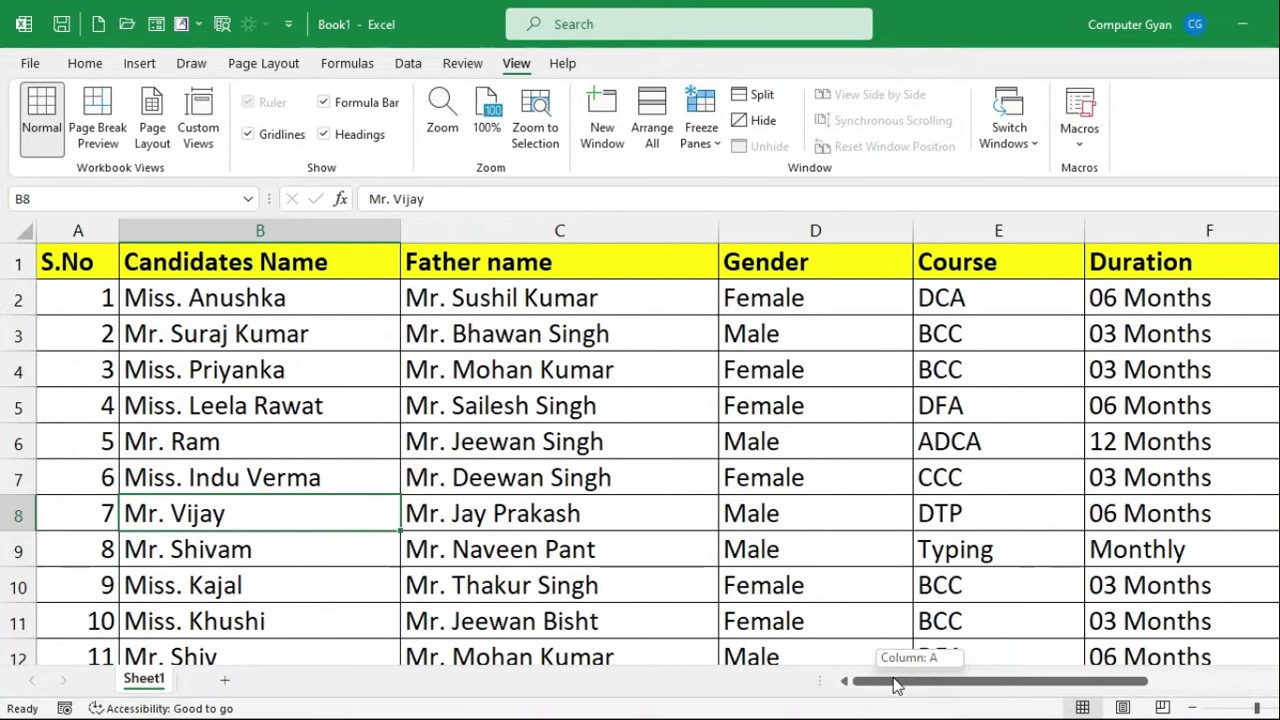
scroll(670, 471, "down", 2, "ctrl")
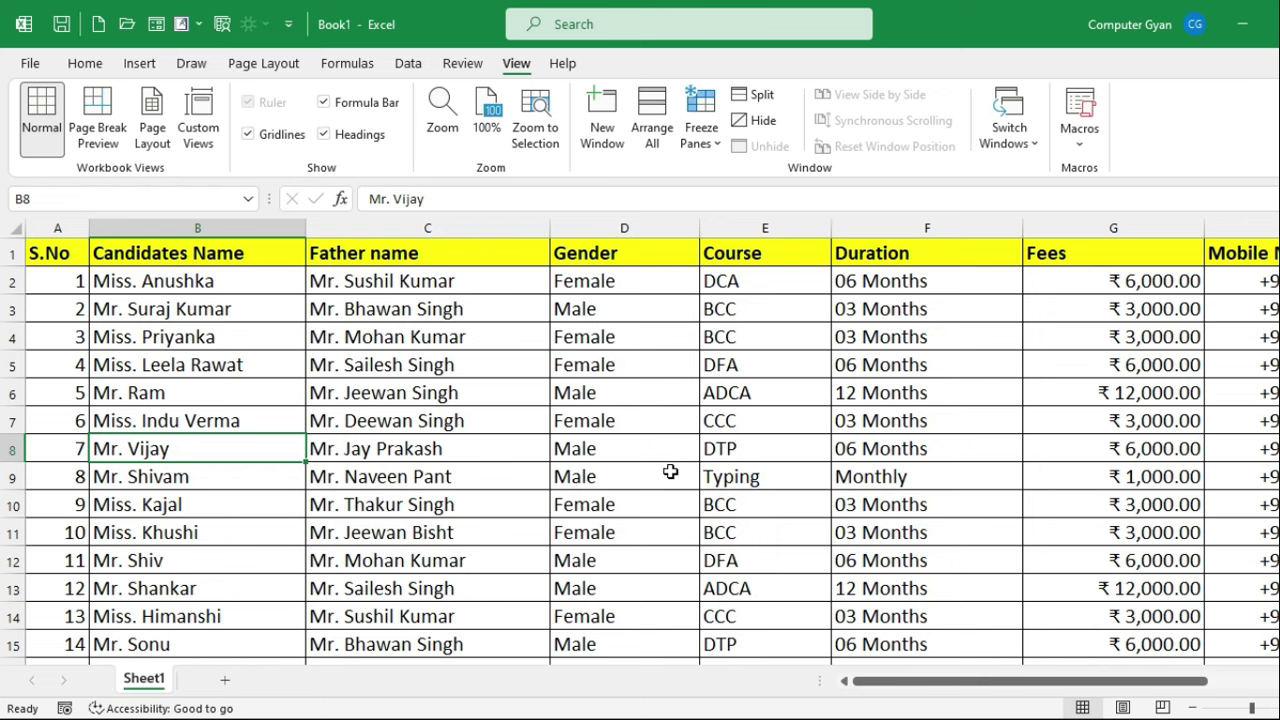
left_click(130, 364)
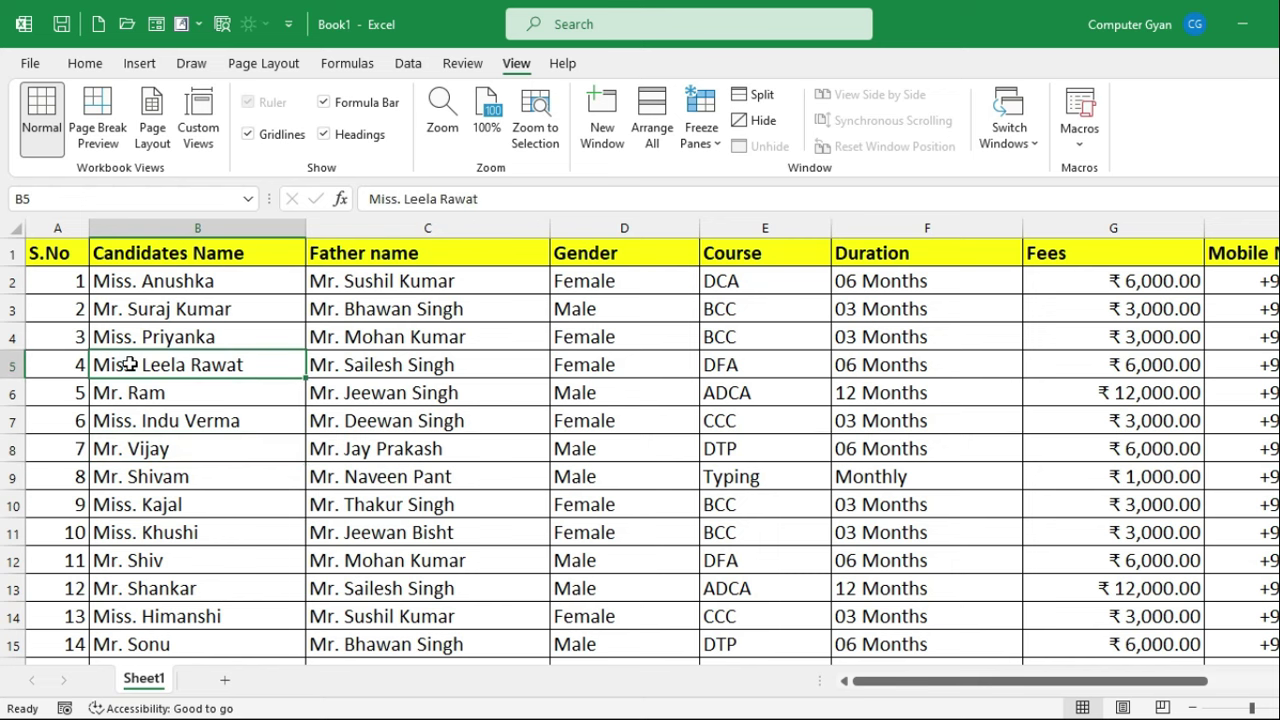
key("ctrl+a")
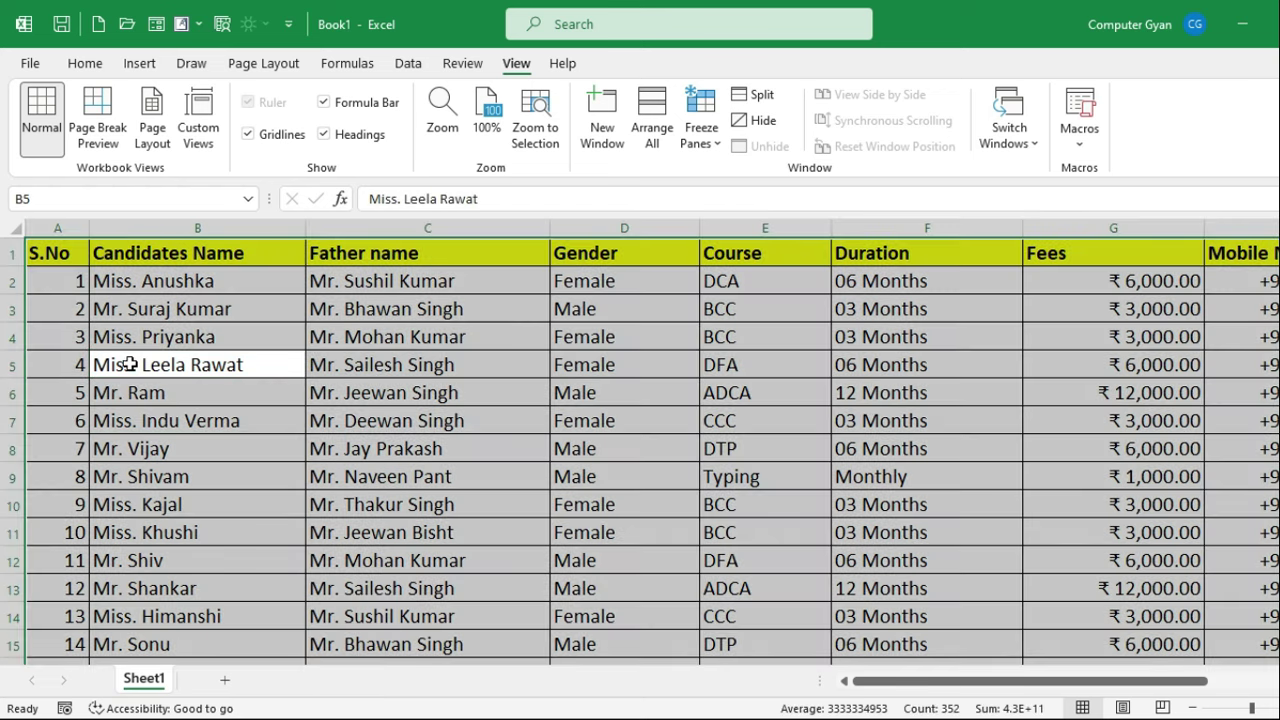
left_click(115, 137)
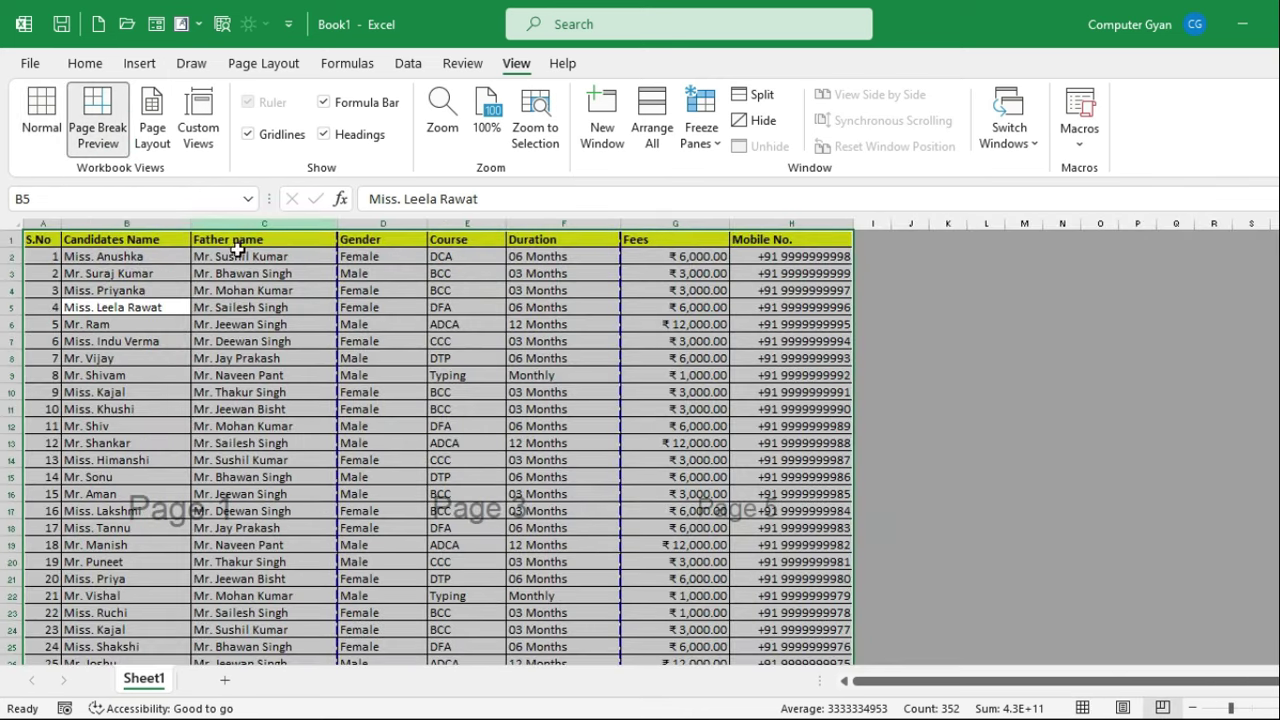
scroll(562, 433, "down", 1)
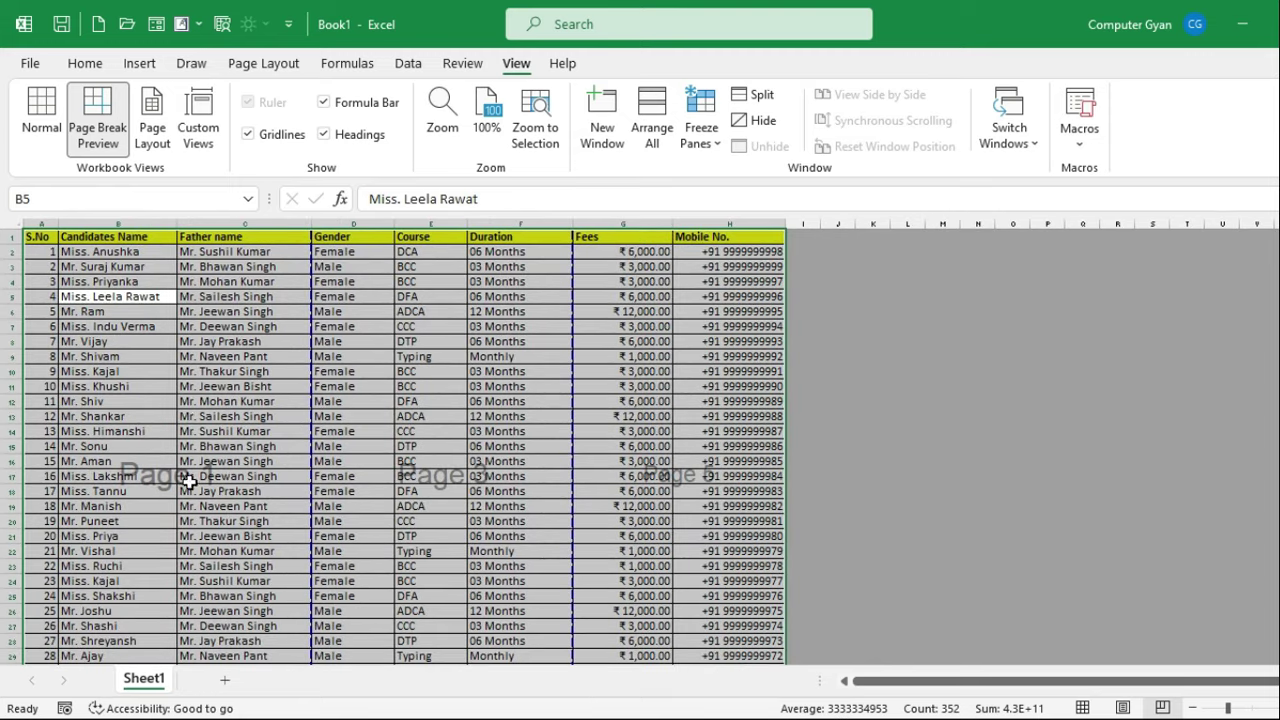
scroll(527, 542, "down", 1)
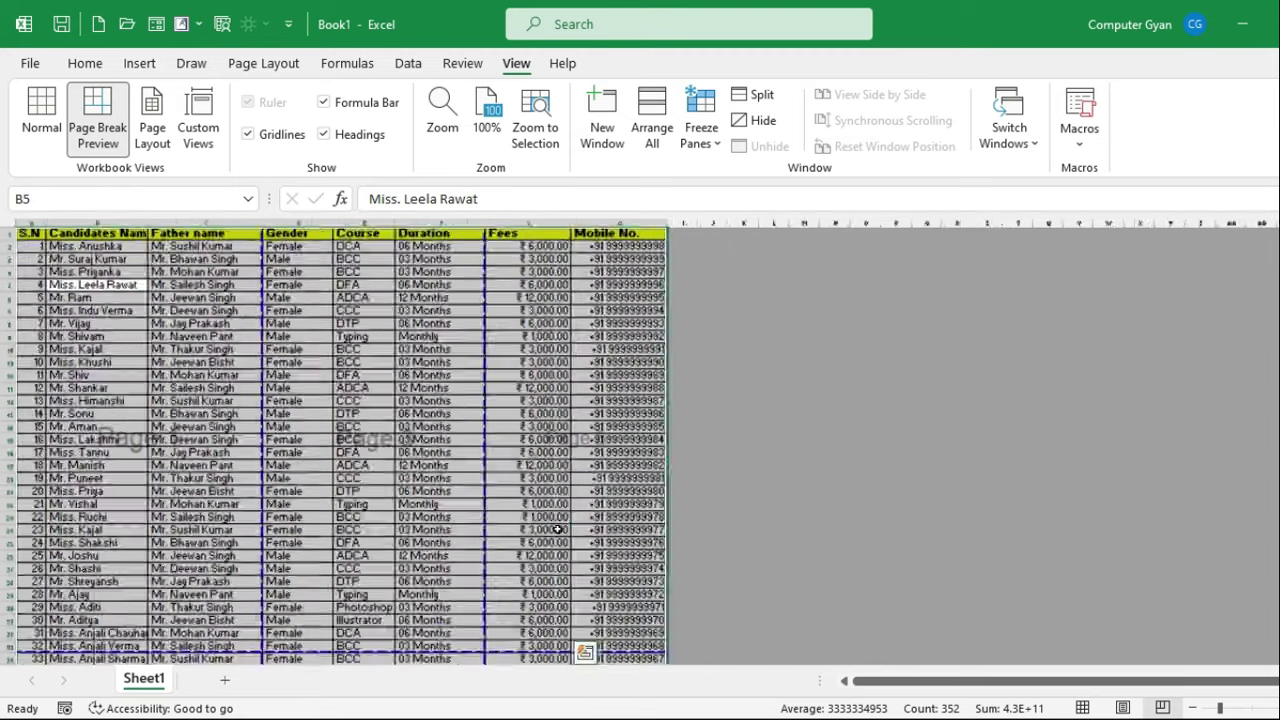
scroll(541, 530, "down", 1)
left_click(135, 343)
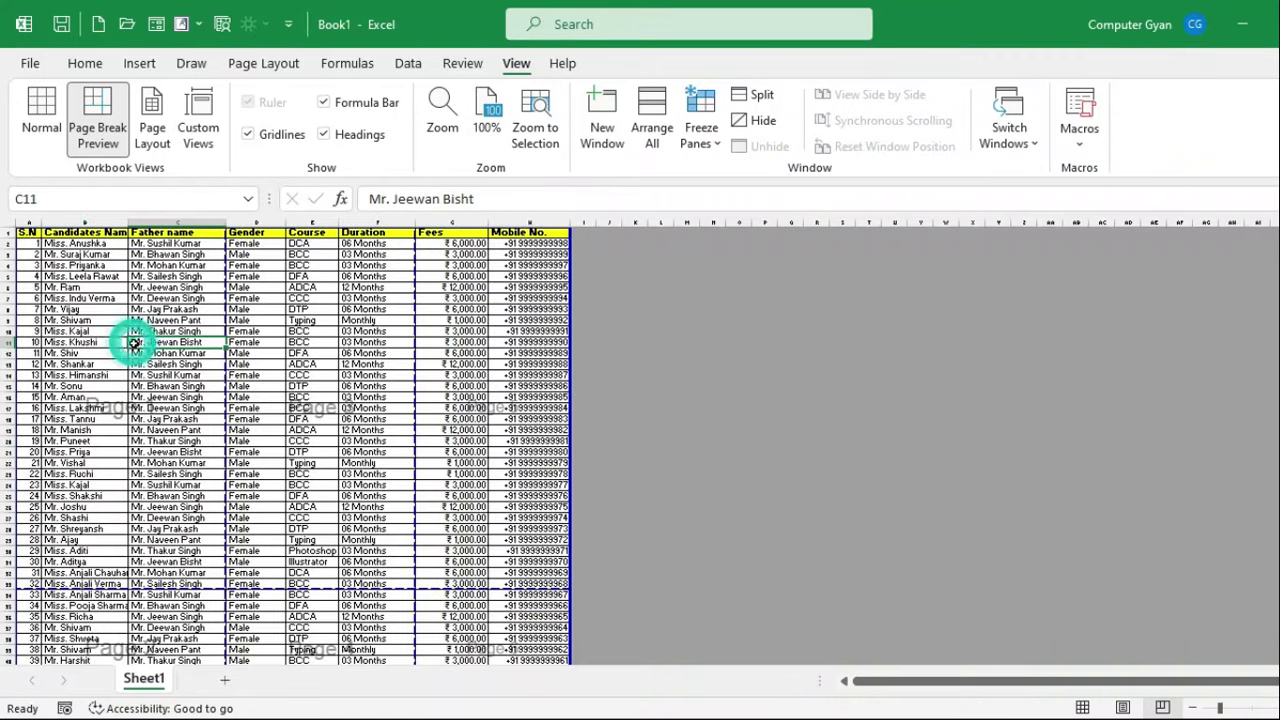
left_click(362, 374)
left_click(531, 421)
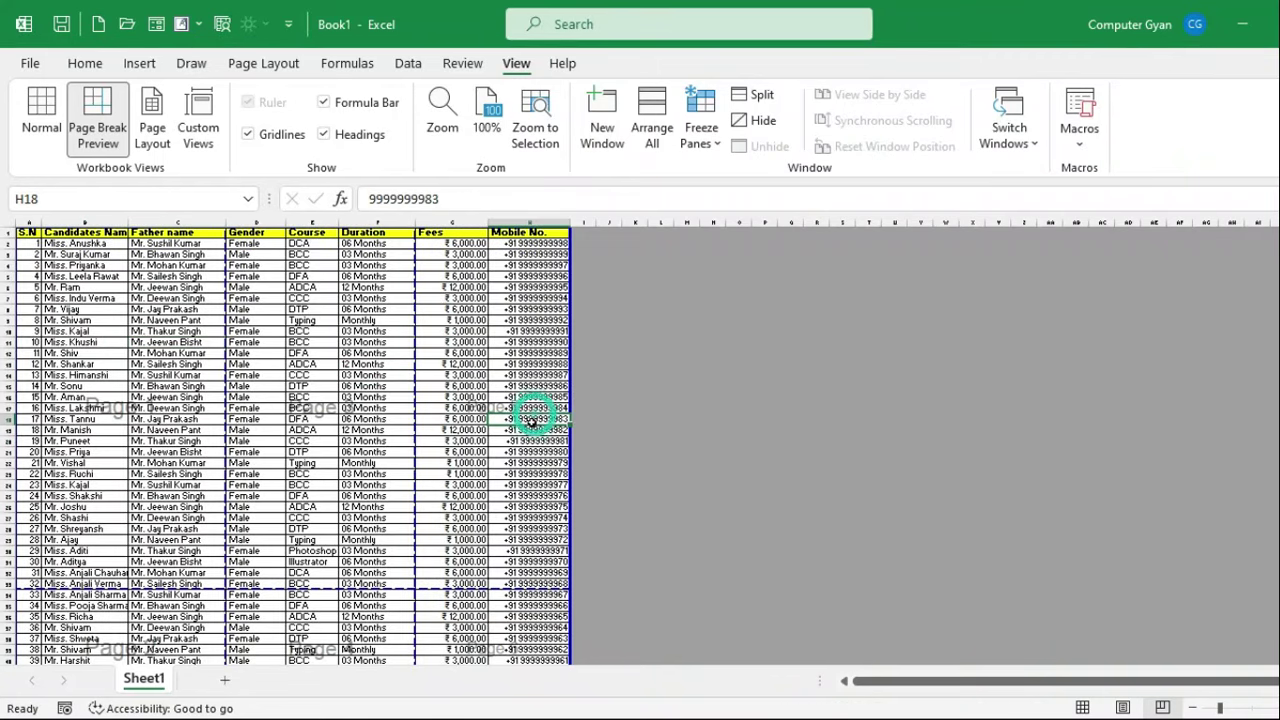
scroll(287, 446, "down", 2)
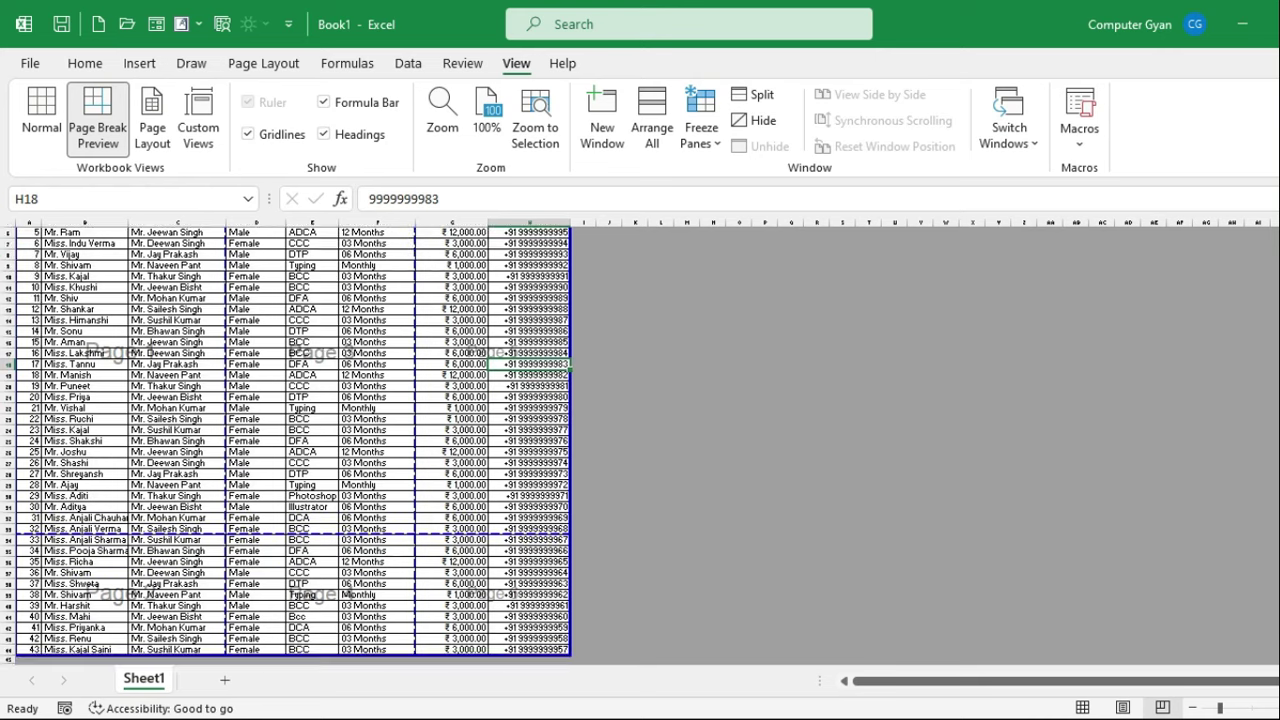
left_click(80, 572)
left_click(278, 607)
left_click(483, 583)
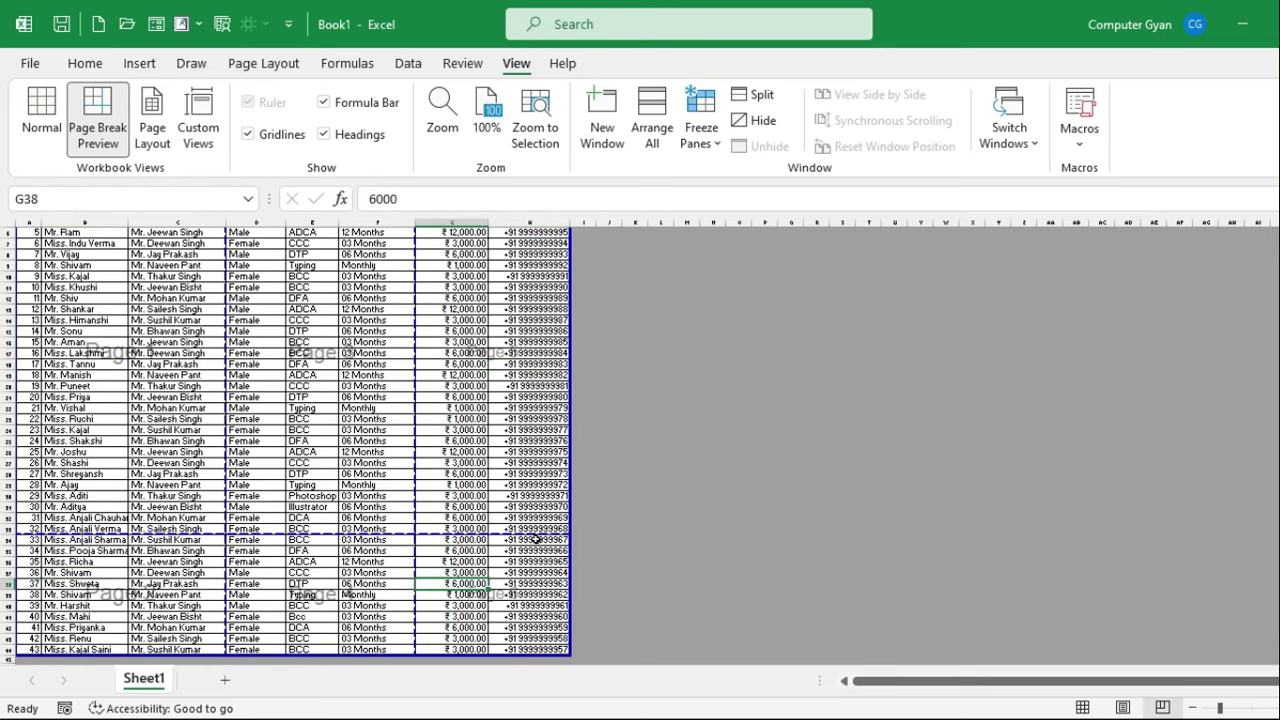
scroll(403, 517, "up", 2)
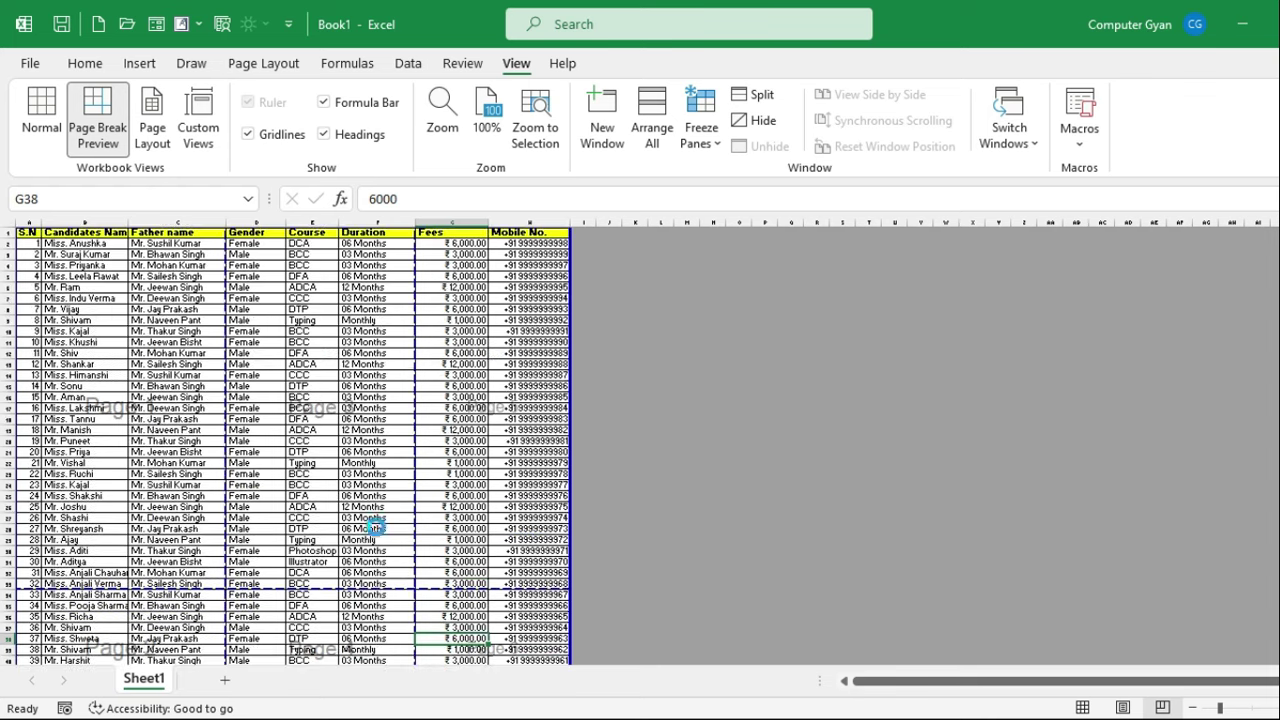
scroll(375, 525, "up", 5)
scroll(372, 526, "up", 8)
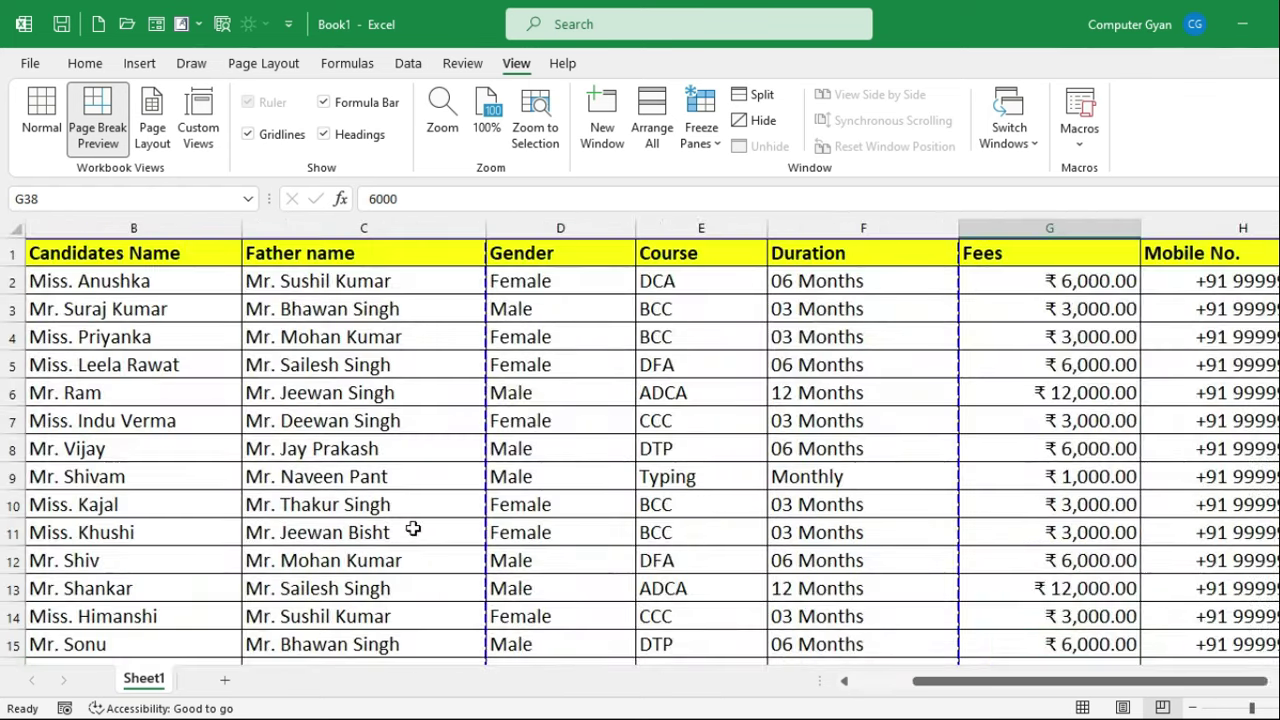
left_click_drag(1005, 681, 945, 681)
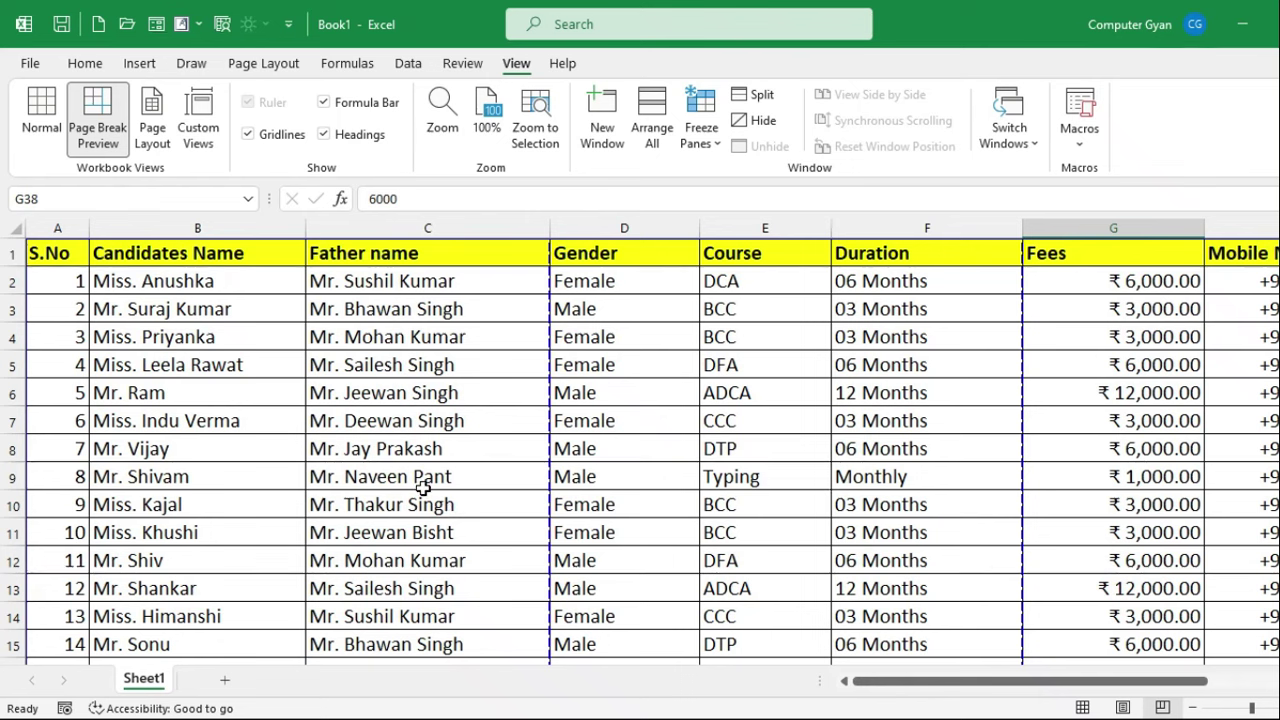
left_click(41, 112)
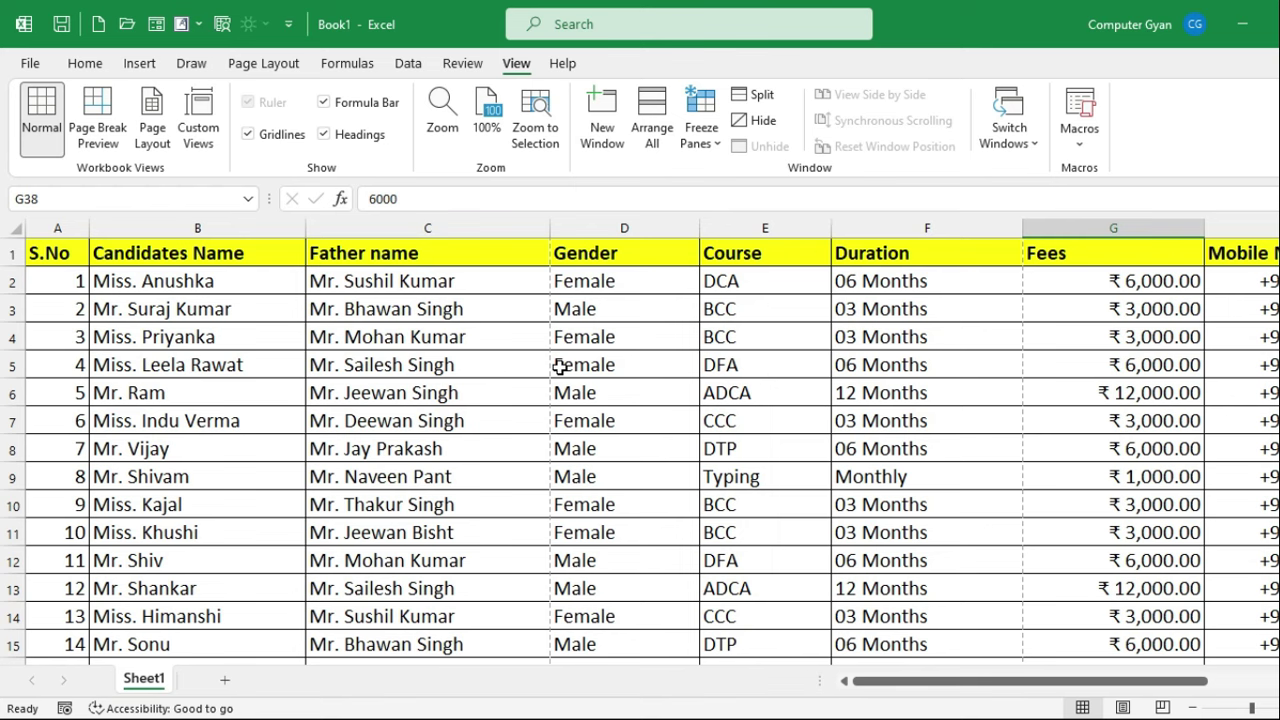
- Show the sheet in Page Layout view and select cells across its printed pages
left_click(170, 140)
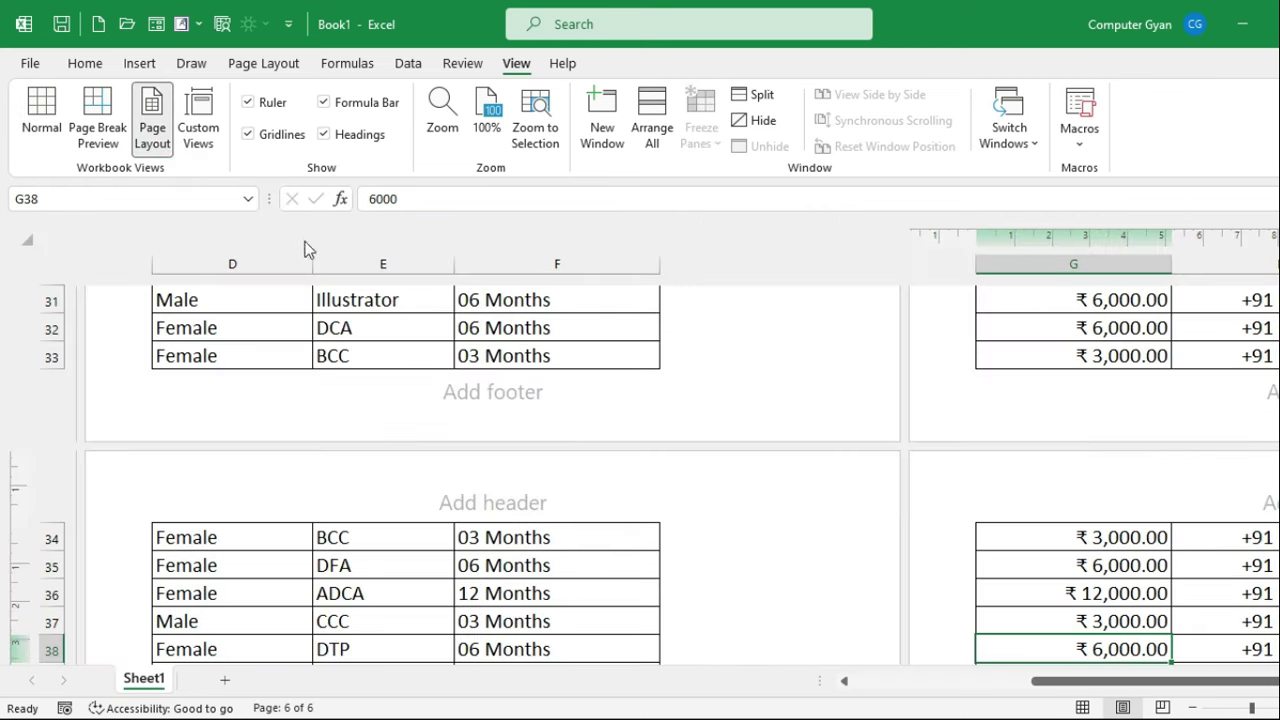
scroll(548, 412, "down", 2, "ctrl")
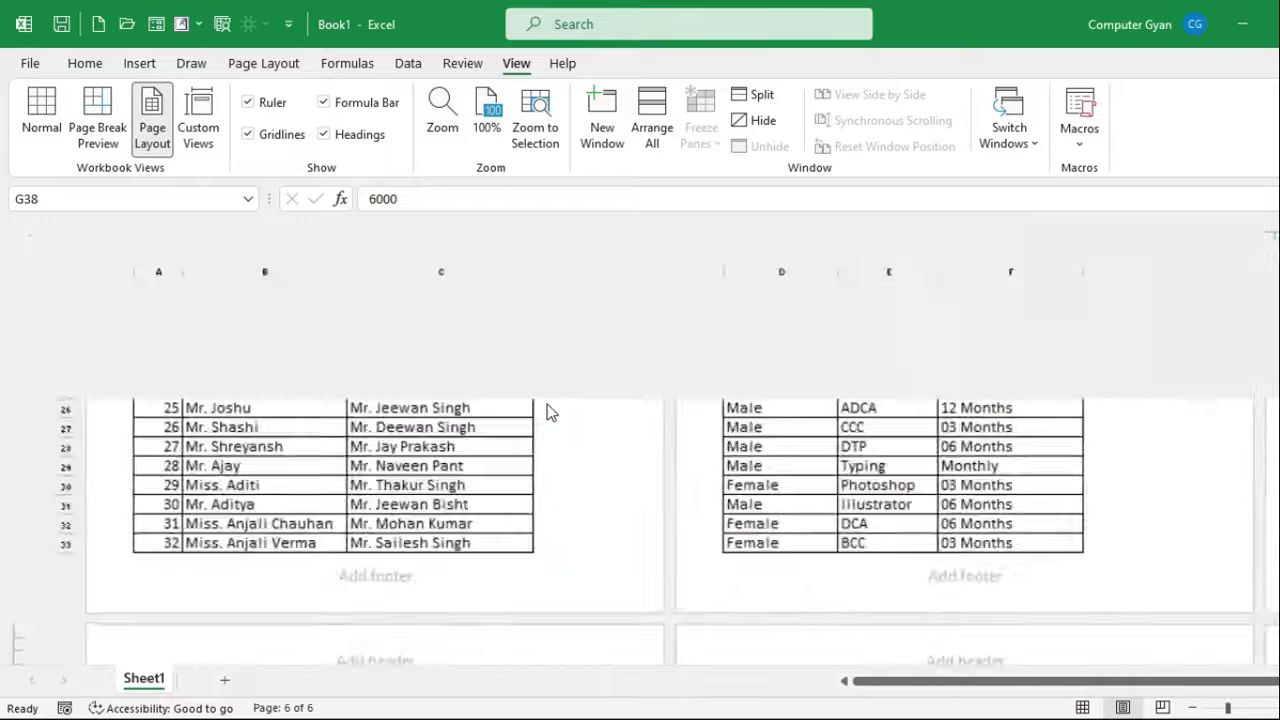
scroll(548, 410, "down", 2, "ctrl")
scroll(548, 406, "down", 2, "ctrl")
scroll(547, 403, "down", 2, "ctrl")
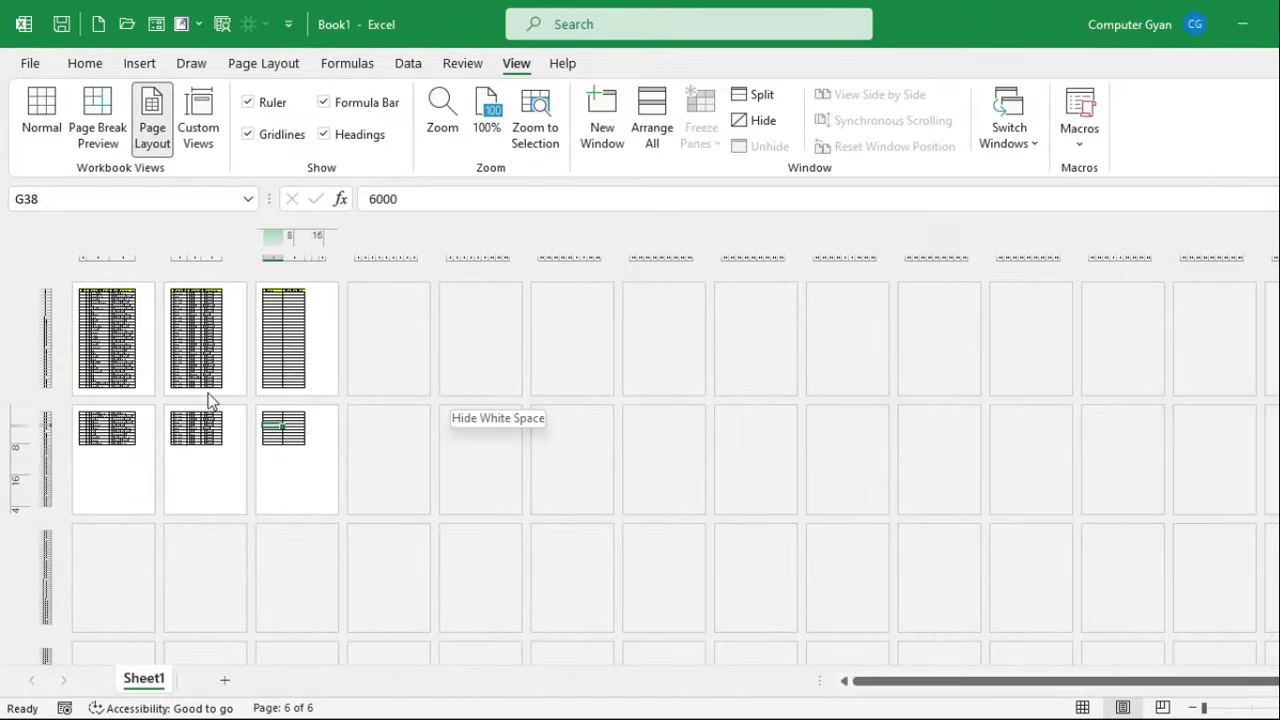
left_click(121, 345)
left_click(200, 343)
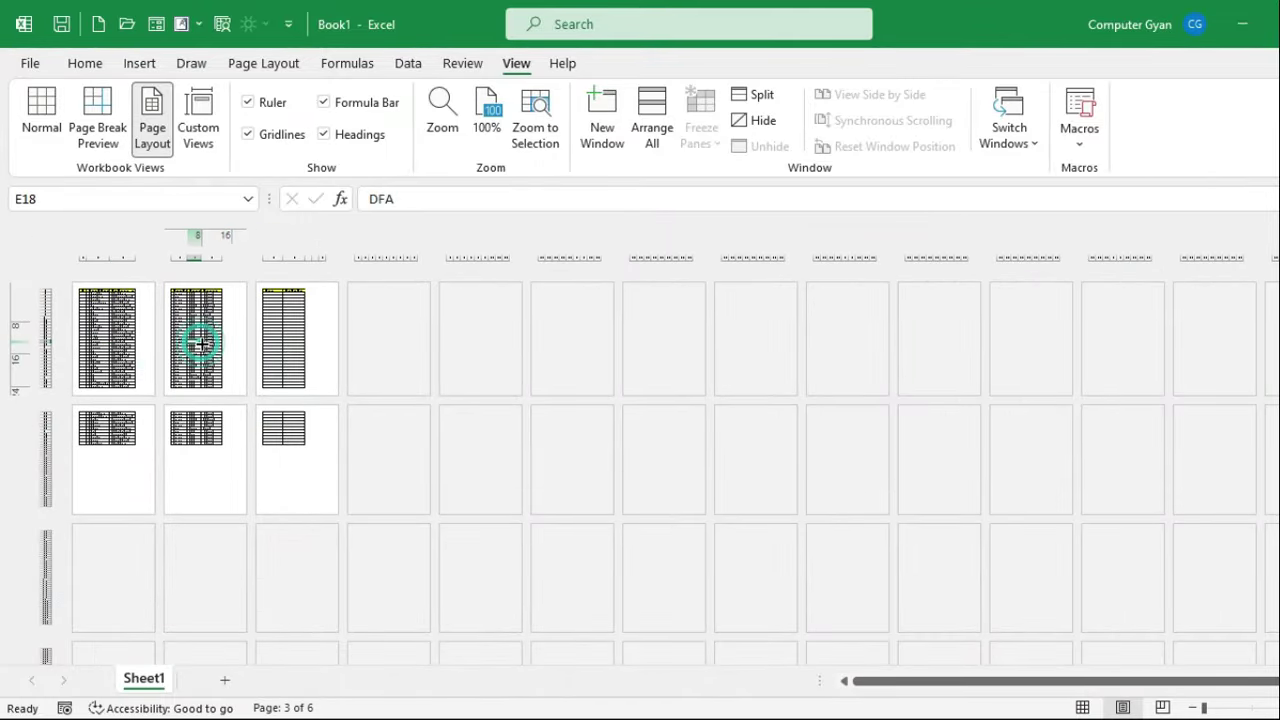
left_click(312, 334)
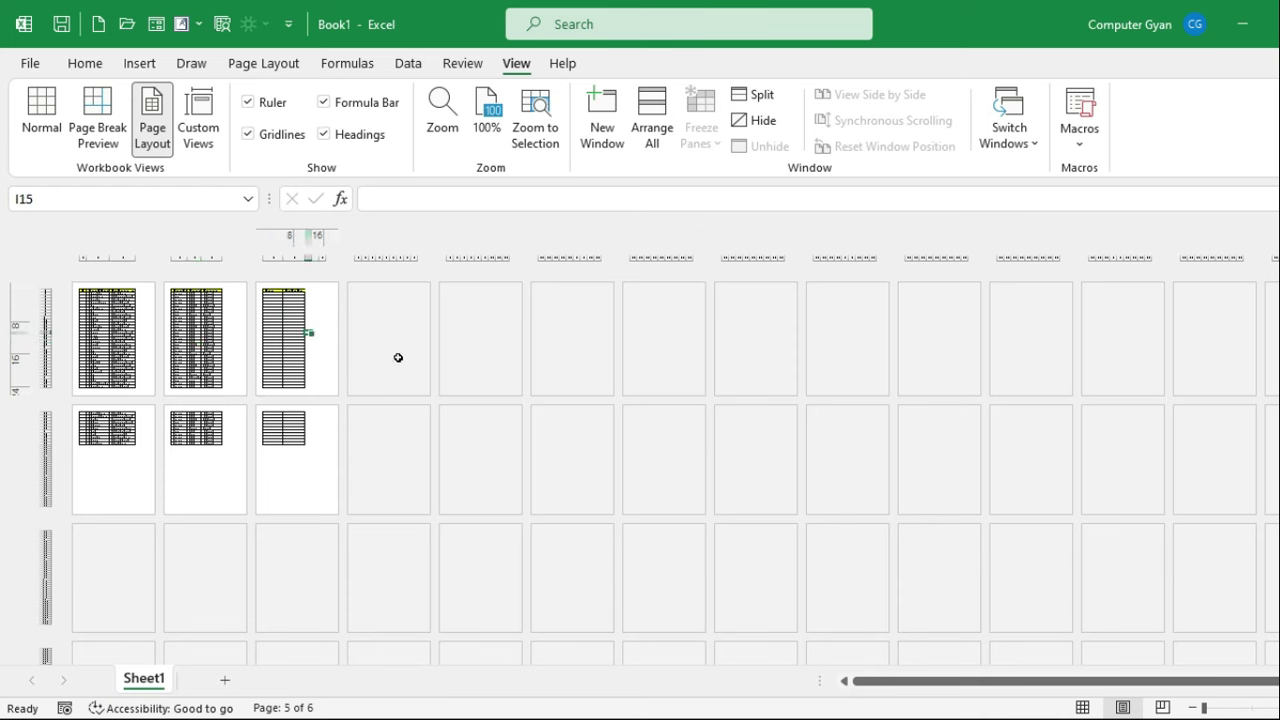
left_click(397, 357)
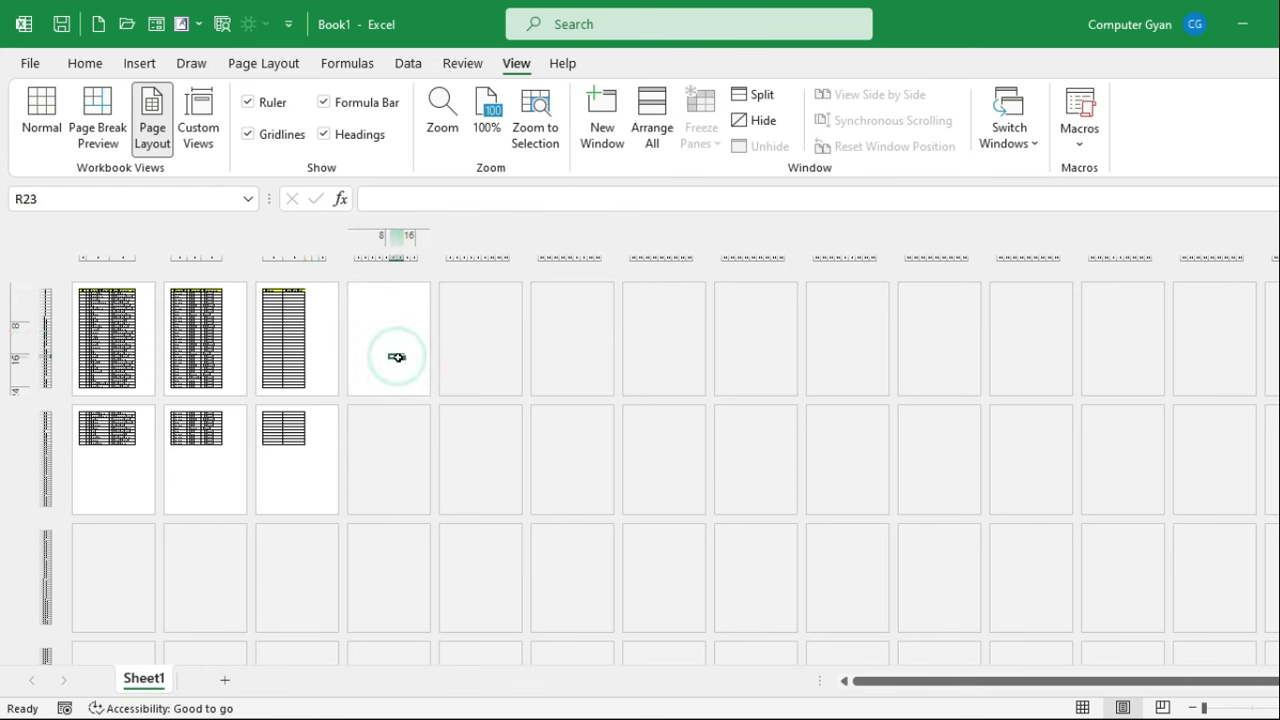
scroll(296, 356, "up", 10, "ctrl")
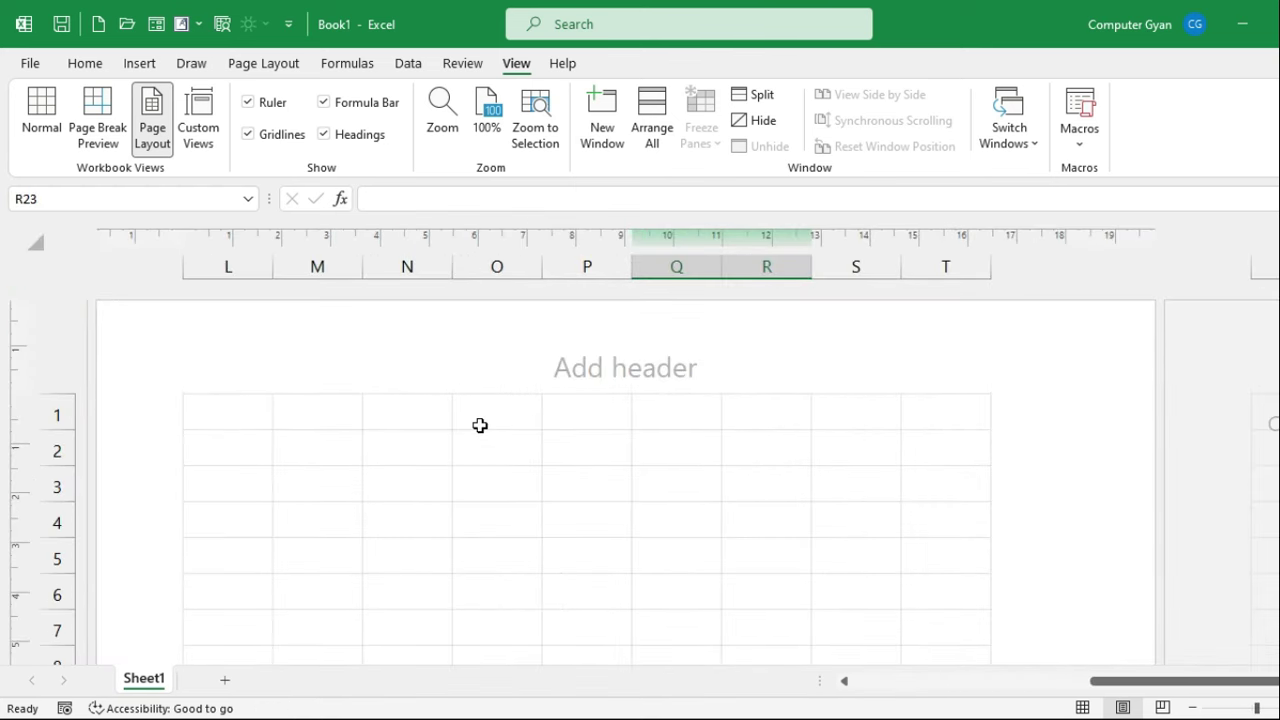
- Enter 16384 in cell O2 and 1048576 in cell O3
left_click(473, 447)
type("16384")
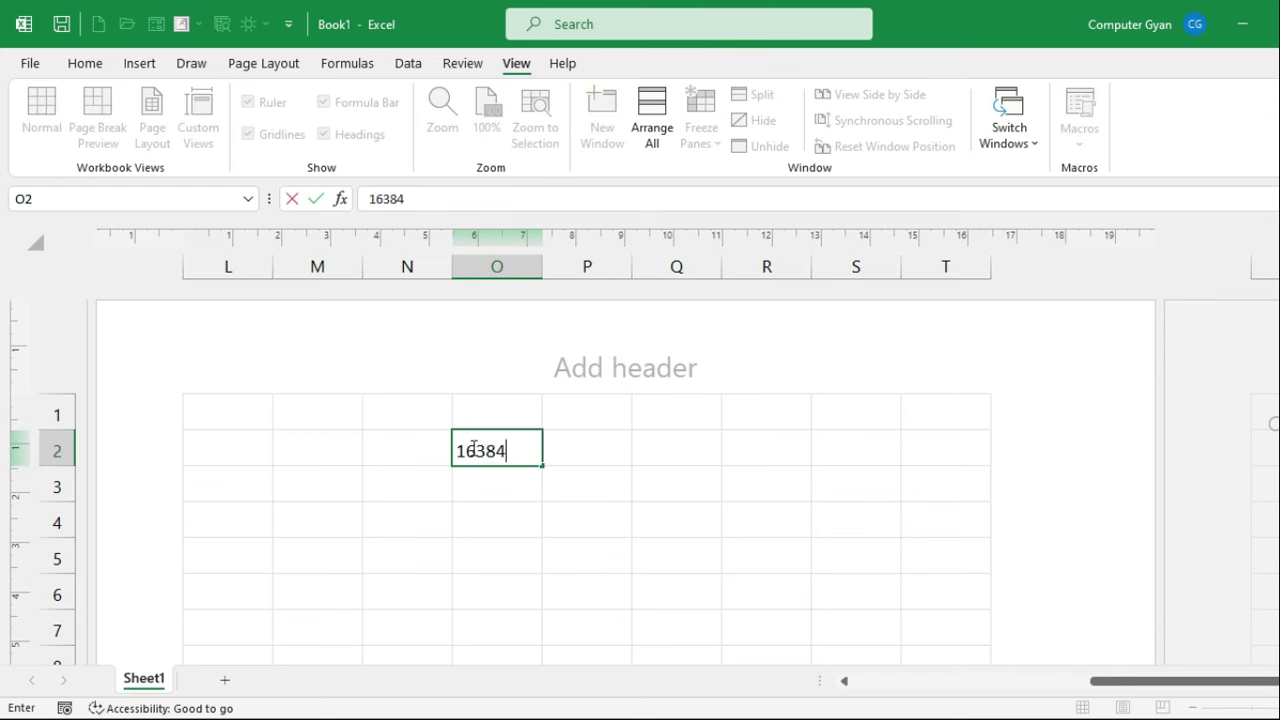
key("Return")
type("1048")
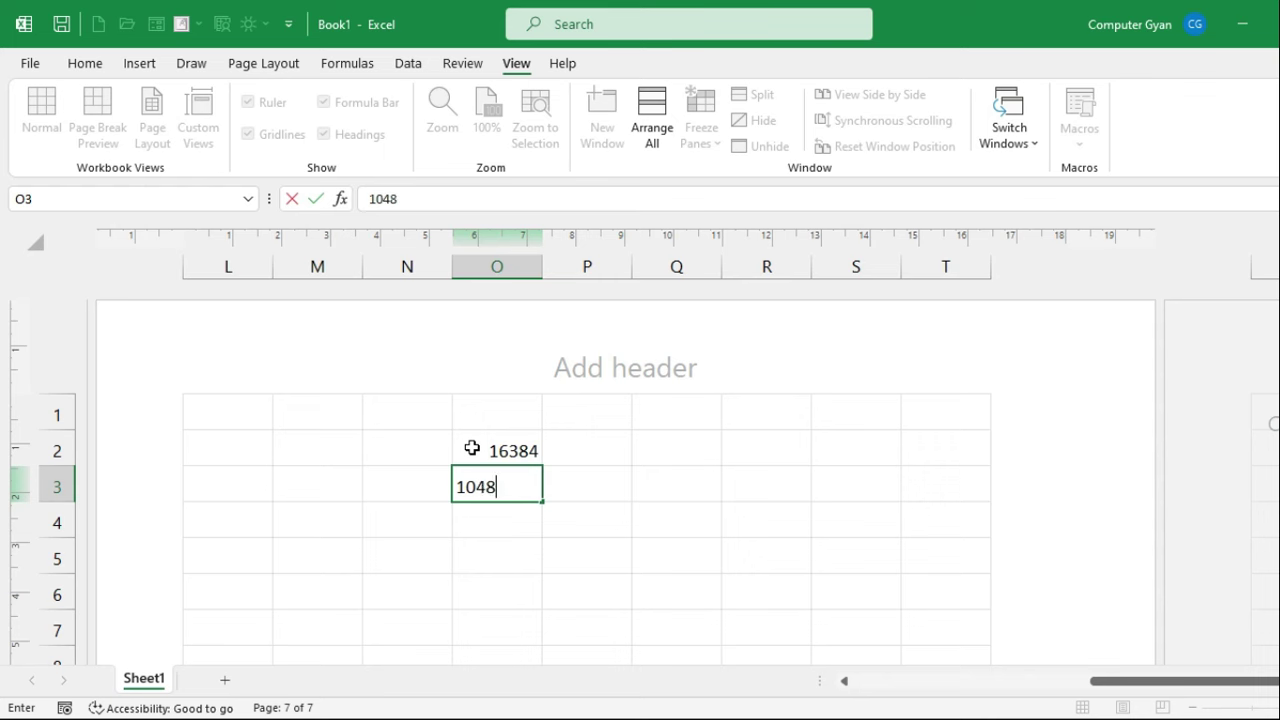
key("Return")
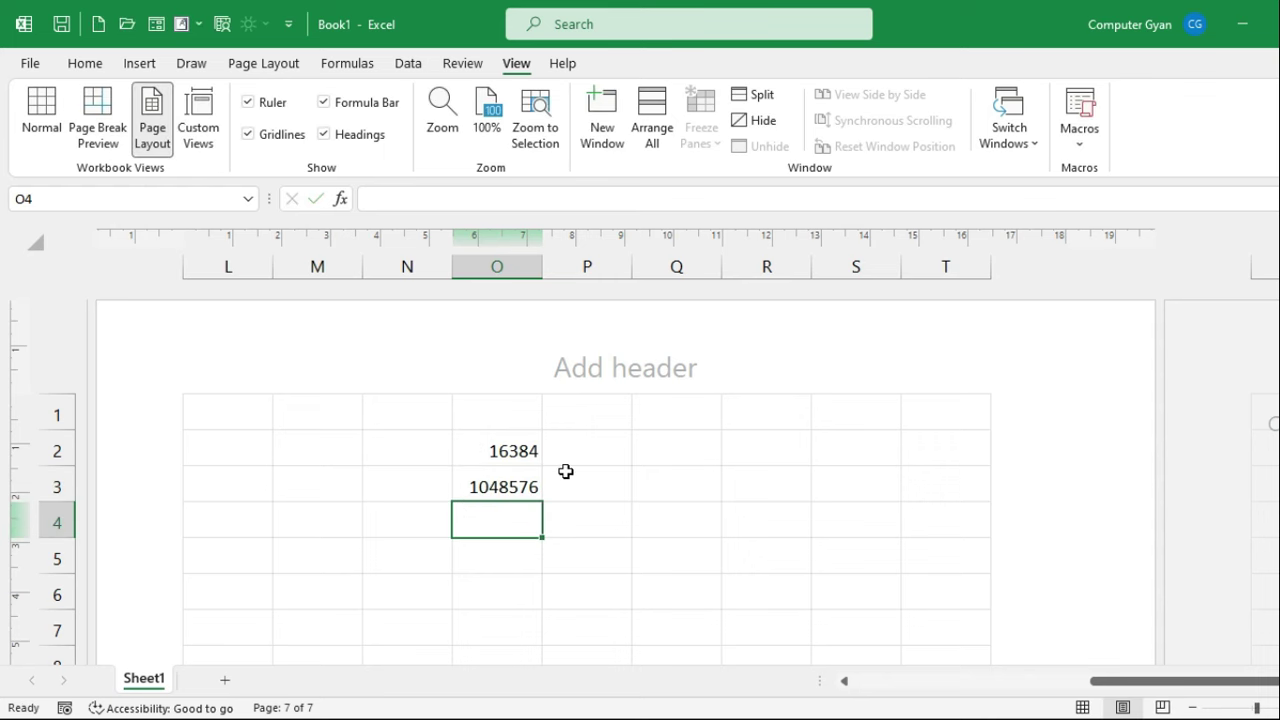
- Switch the sheet back to Normal view from the status bar
scroll(566, 471, "down", 2, "ctrl")
scroll(566, 471, "down", 2, "ctrl")
scroll(566, 471, "down", 2, "ctrl")
scroll(566, 471, "down", 2, "ctrl")
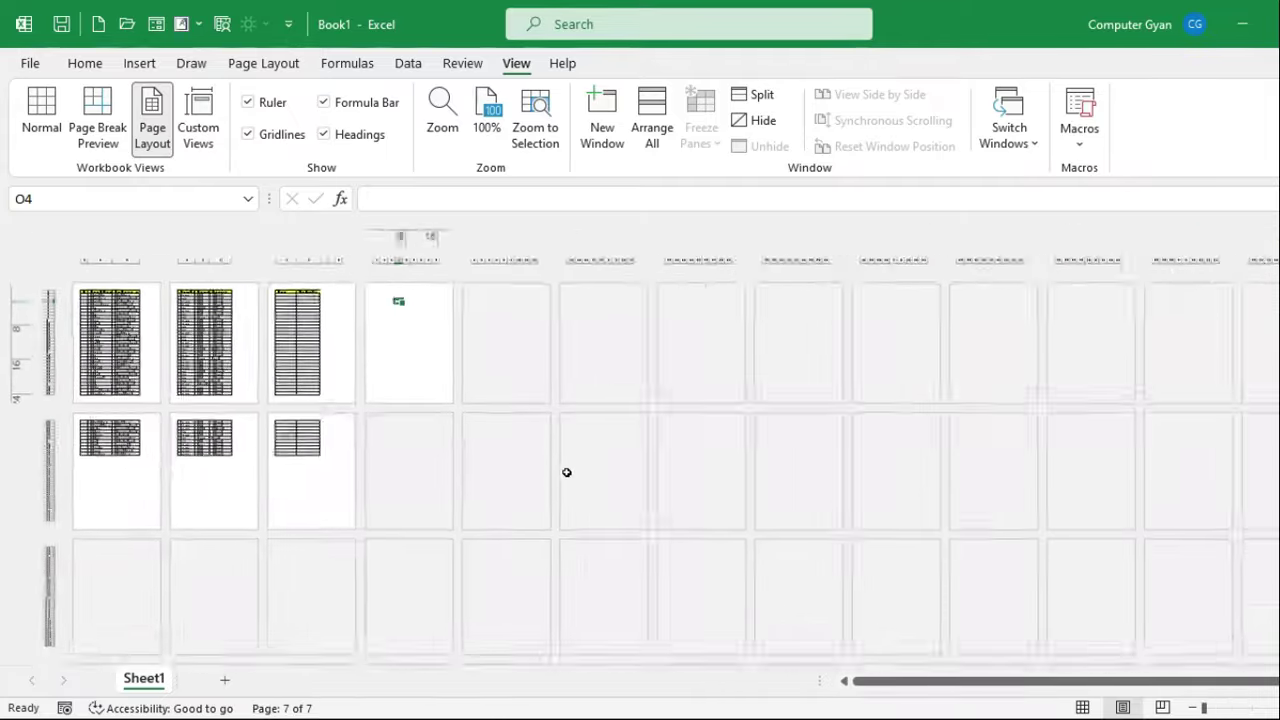
scroll(566, 472, "down", 1, "ctrl")
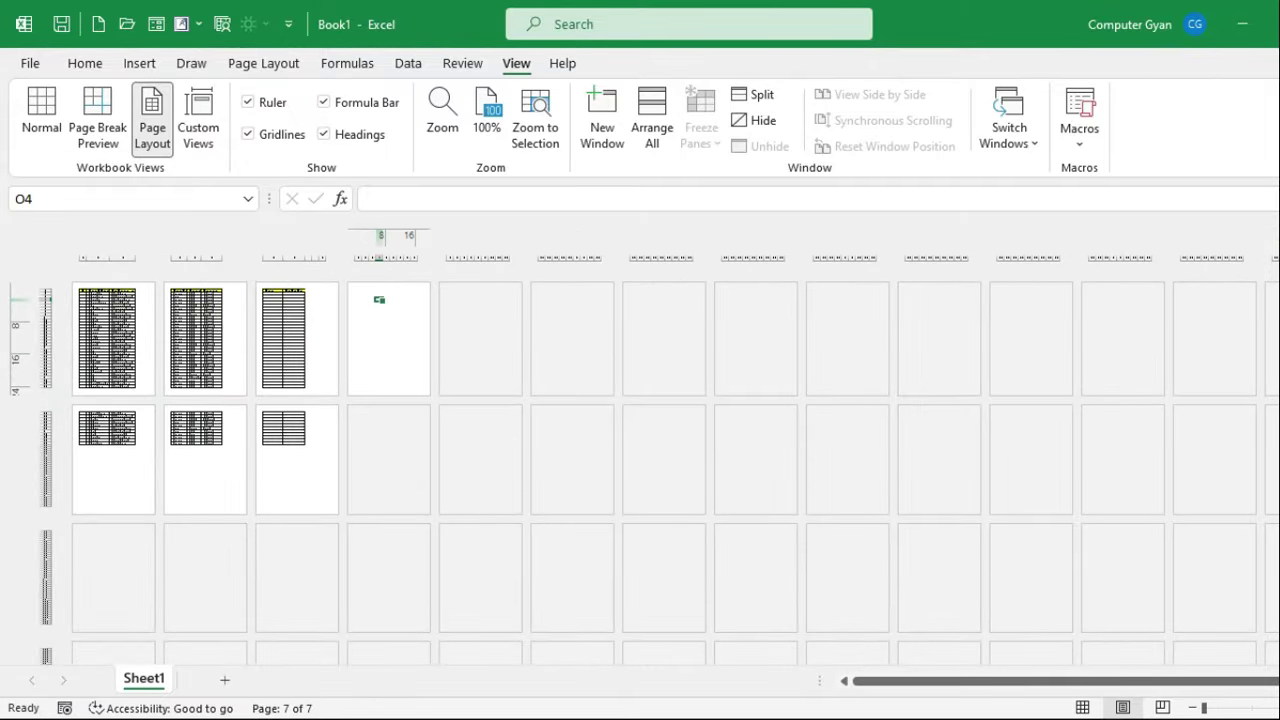
scroll(640, 456, "down", 1)
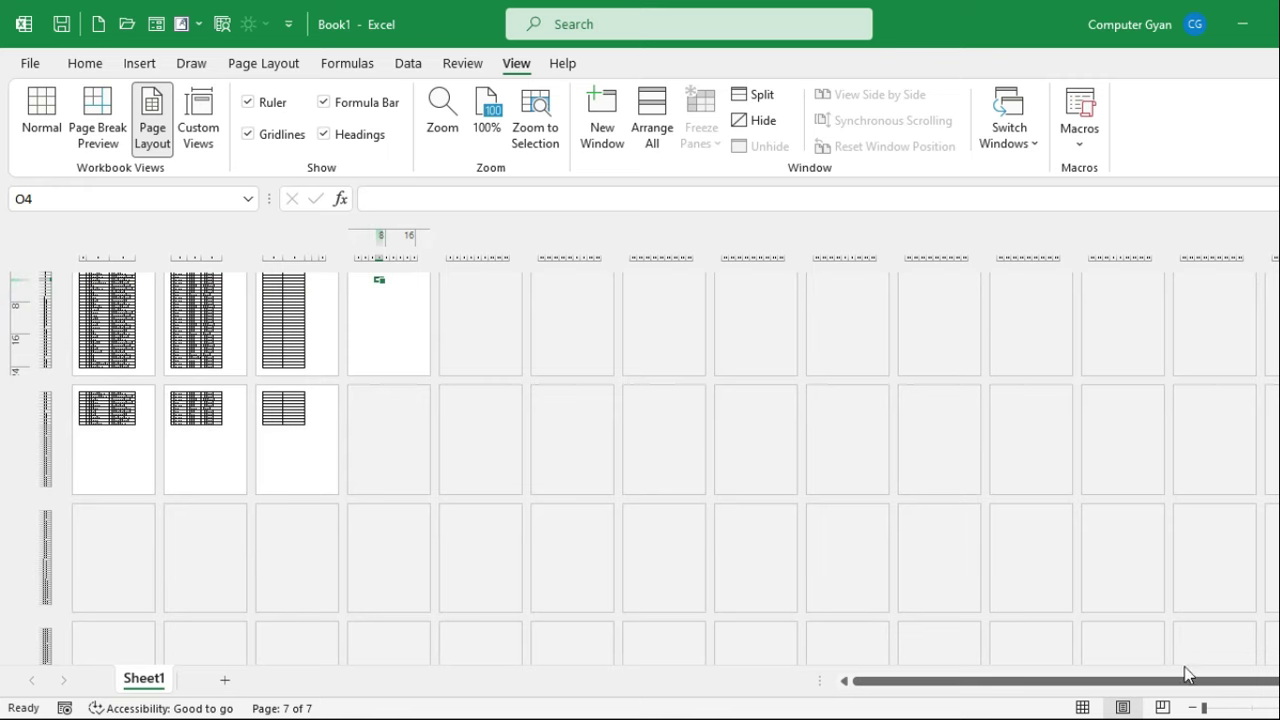
left_click_drag(1234, 684, 1278, 682)
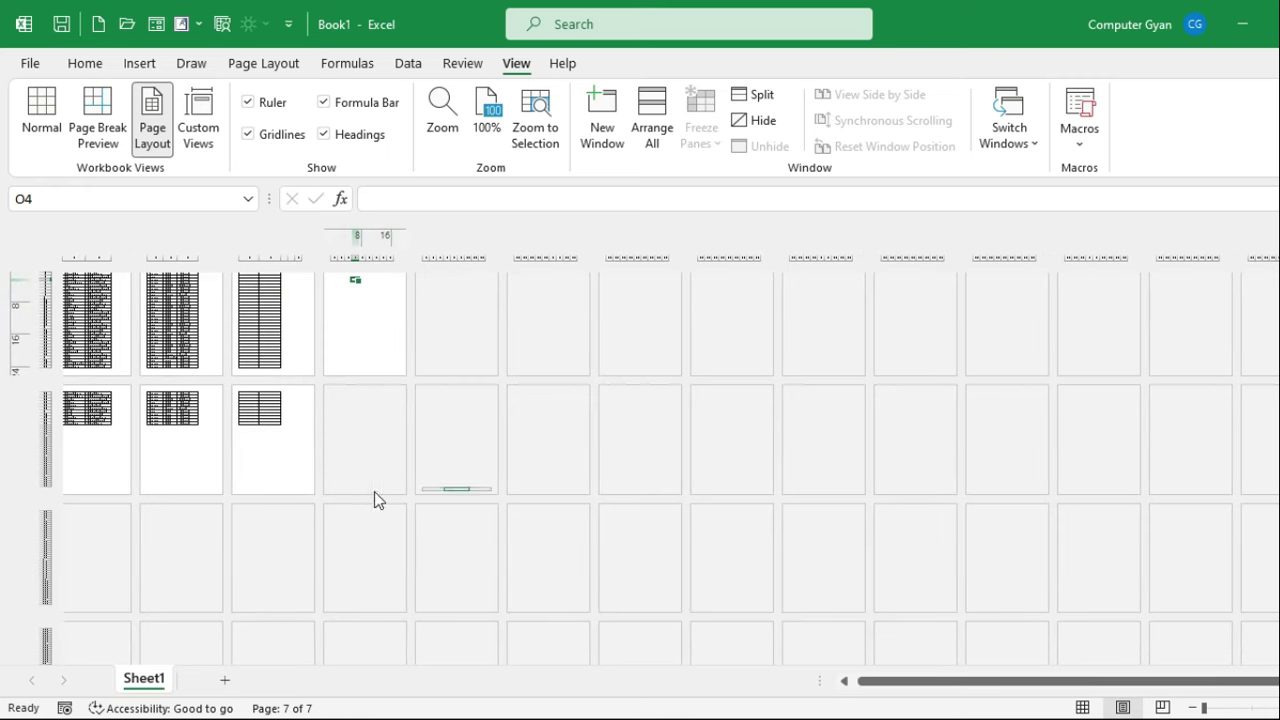
scroll(374, 491, "up", 10, "ctrl")
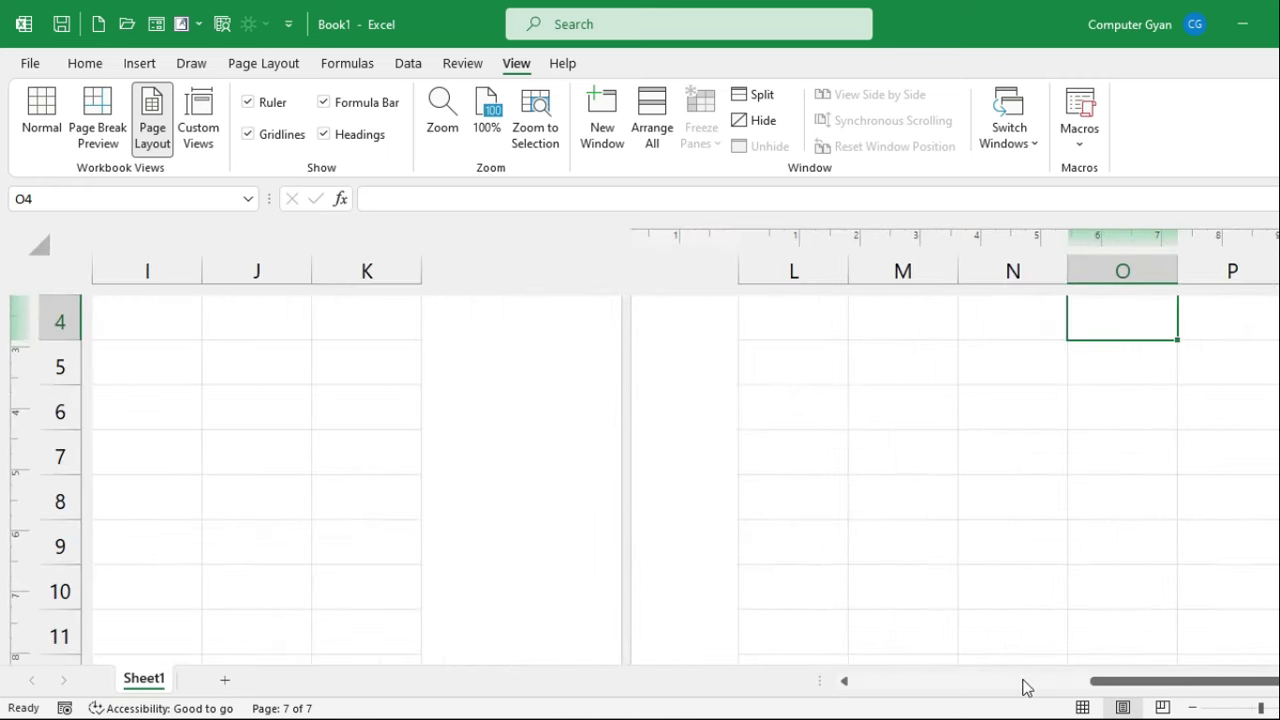
left_click(1083, 707)
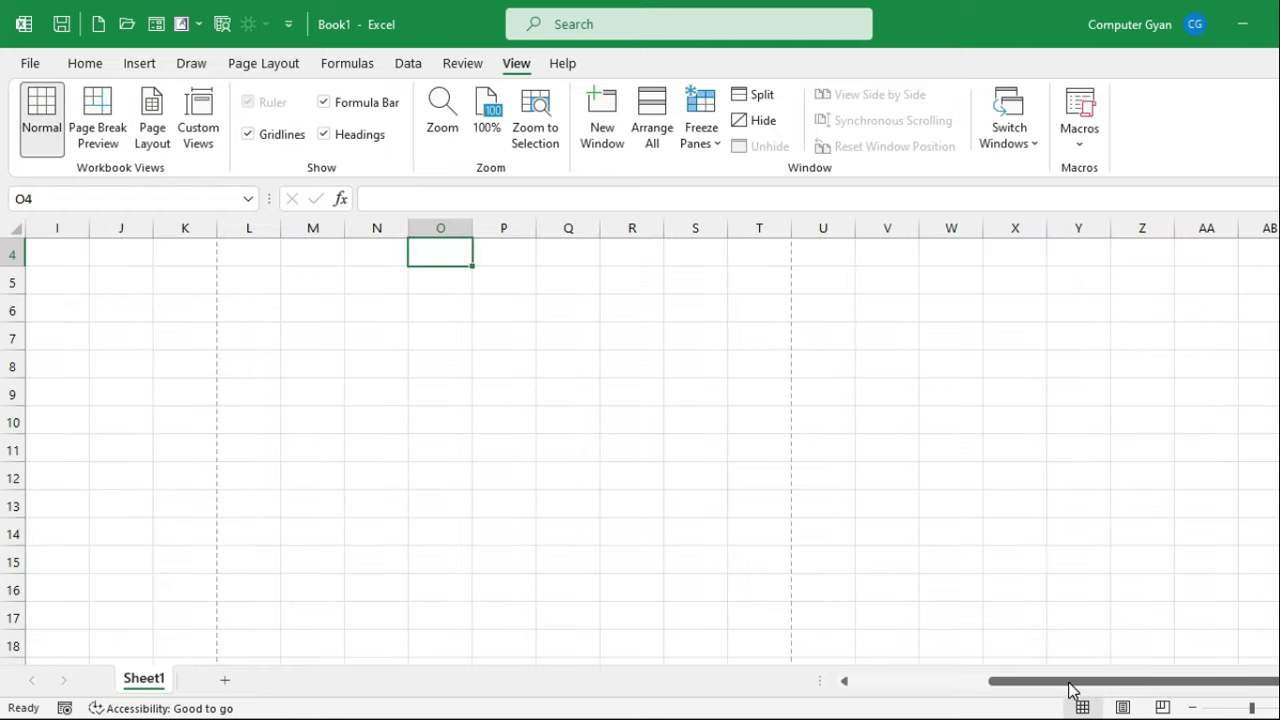
- With A1 selected, add a custom view named 'my data' showing all table columns
left_click_drag(1072, 688, 908, 682)
scroll(830, 580, "up", 1)
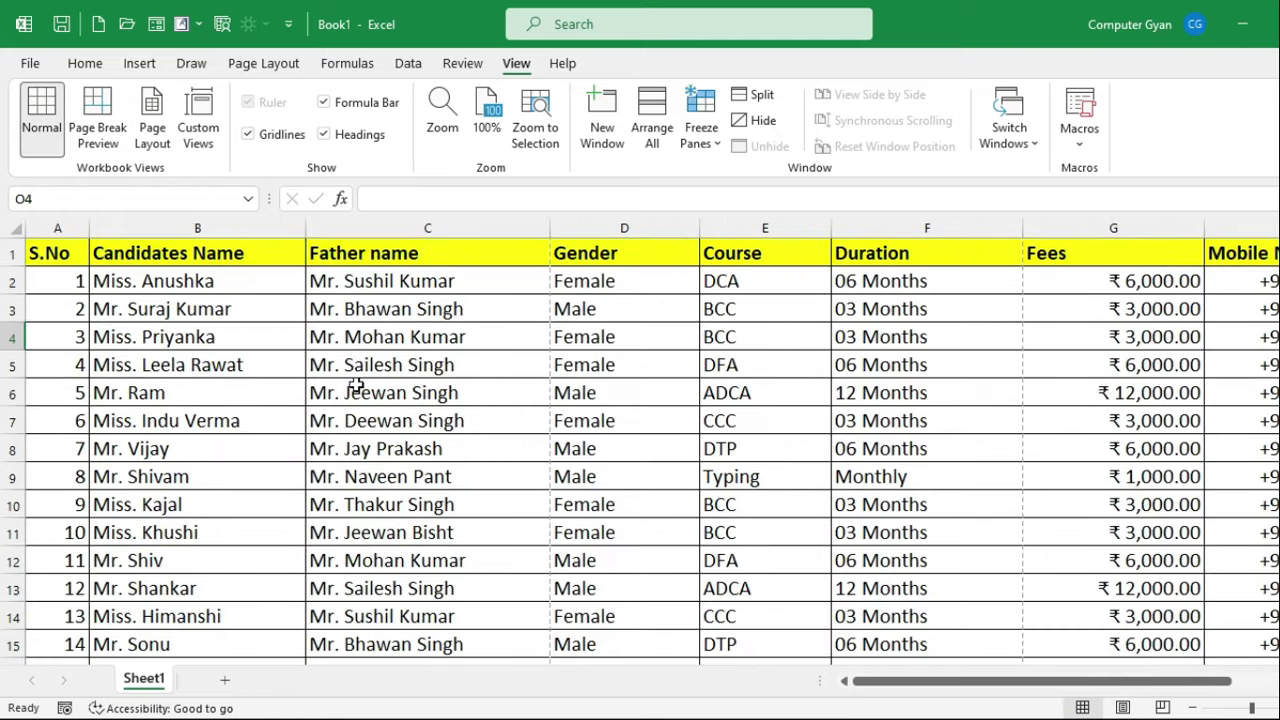
left_click(338, 360)
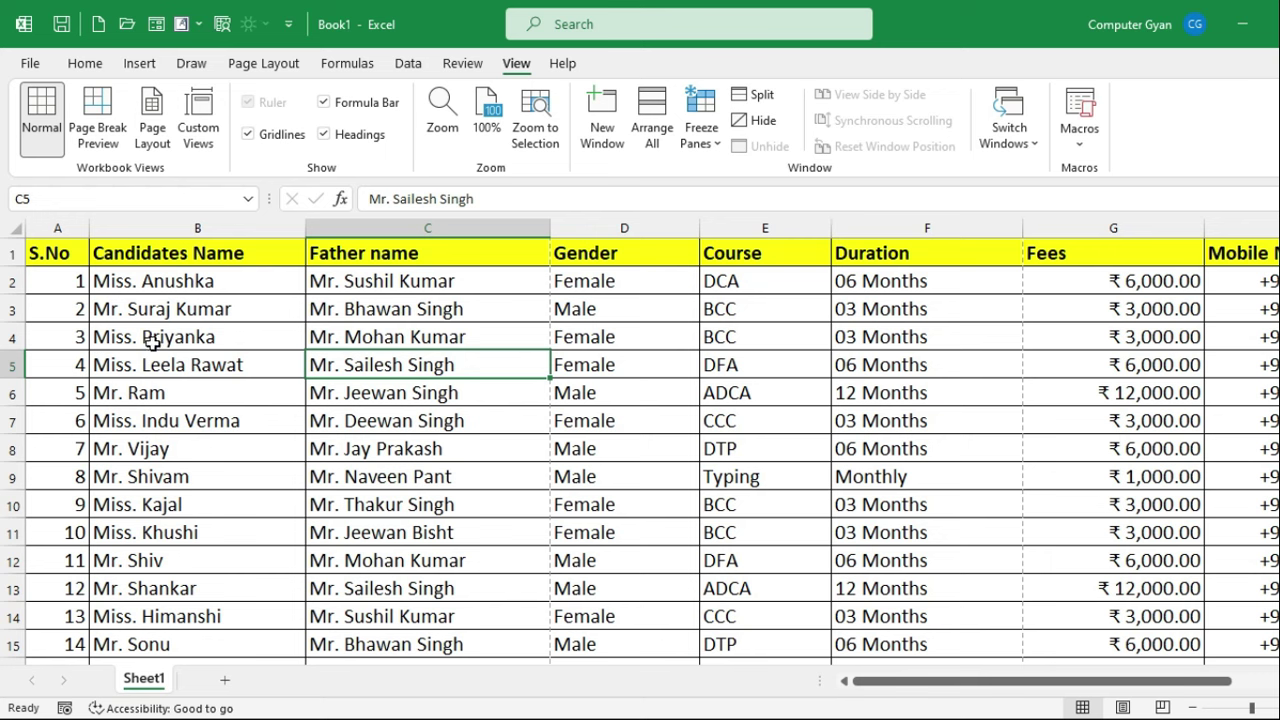
left_click(49, 251)
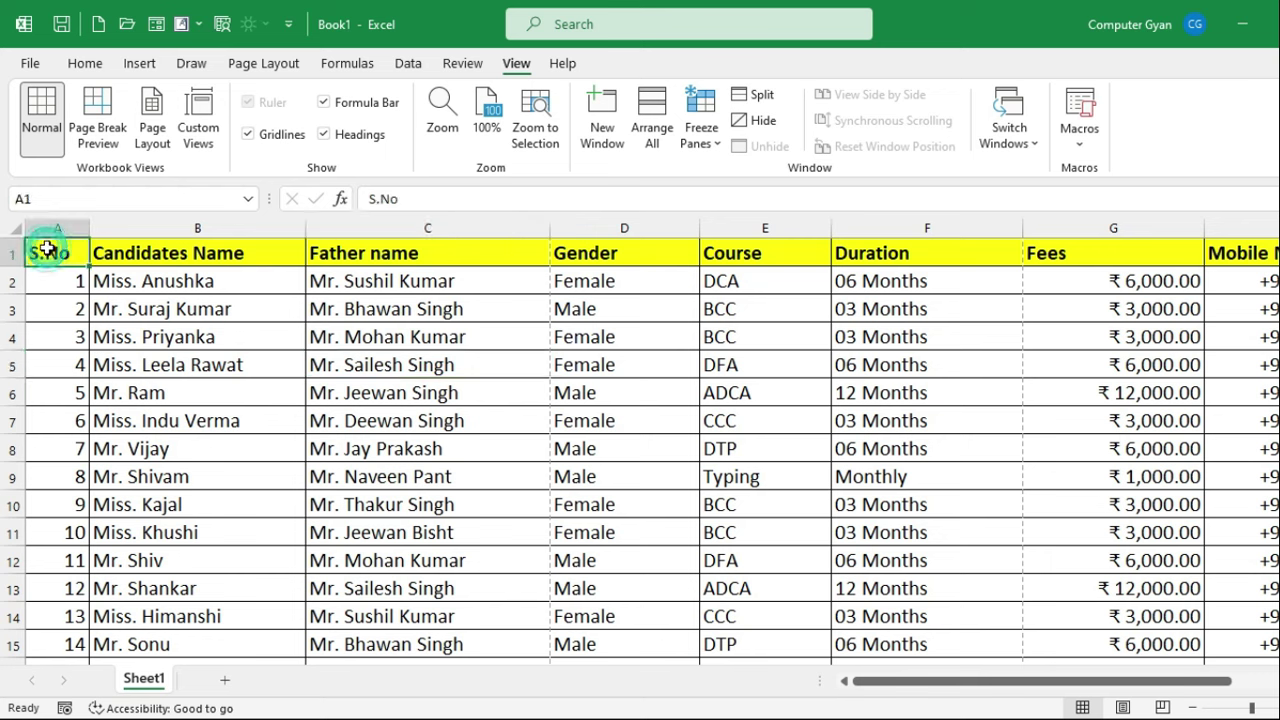
left_click(200, 133)
left_click(897, 260)
type("my data")
left_click(829, 298)
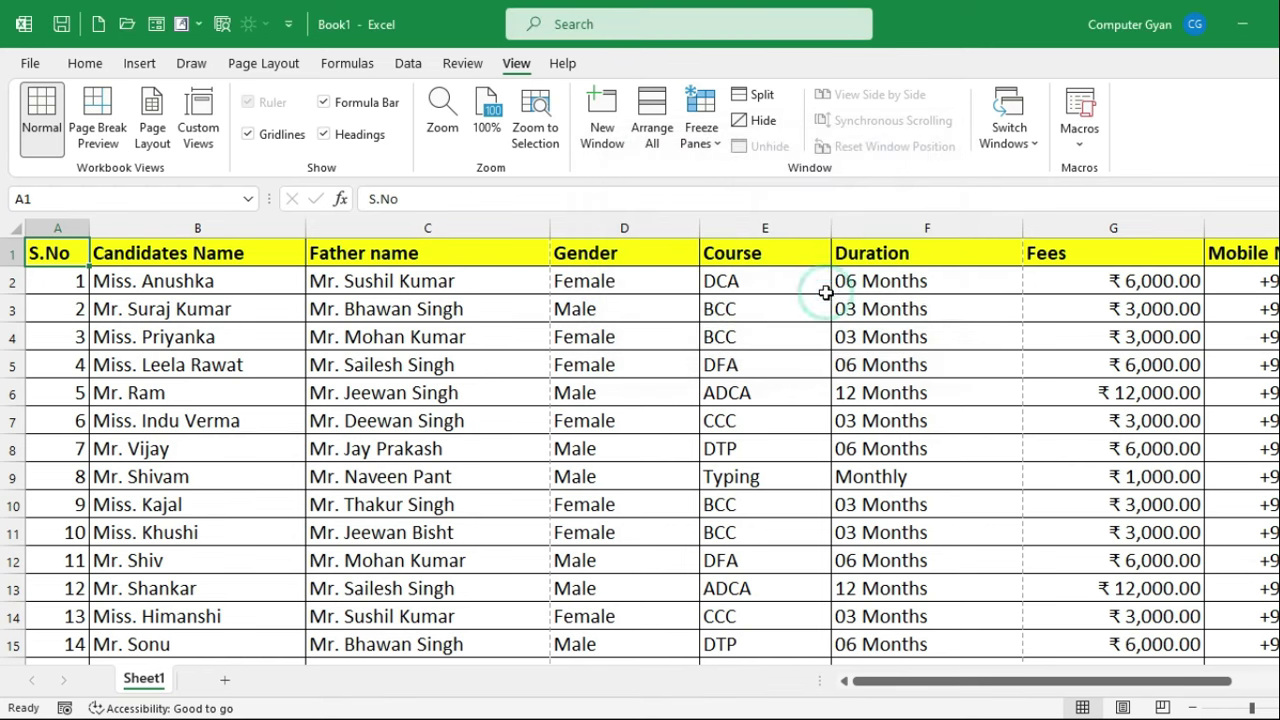
left_click(491, 334)
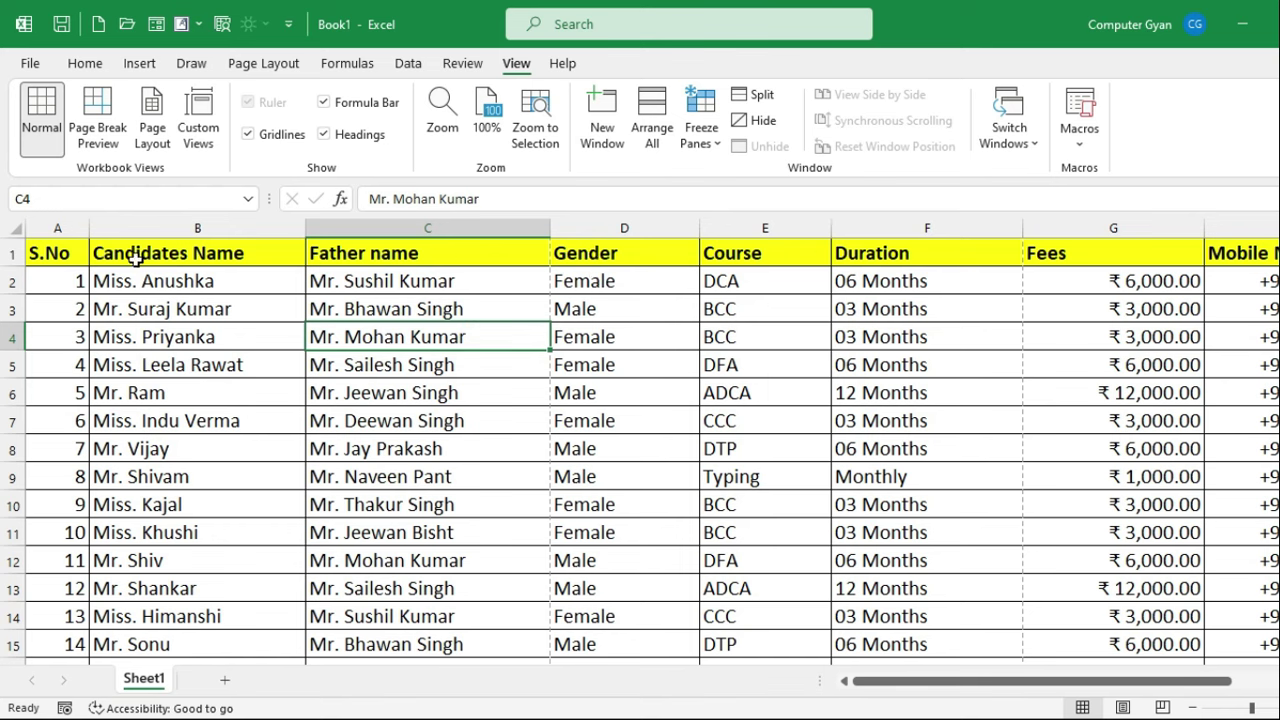
- Hide columns C:D and G:H (Father name, Gender, Fees, Mobile No.) via Format > Hide Columns
left_click_drag(430, 229, 640, 232)
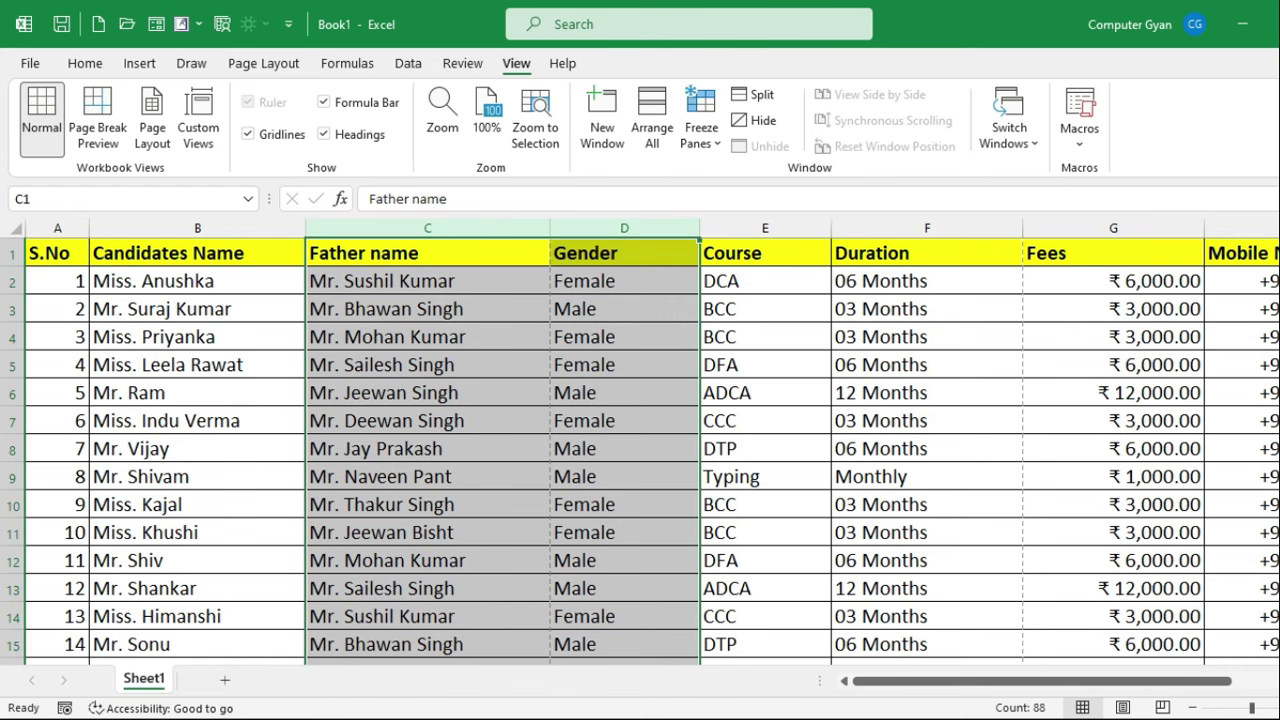
left_click_drag(390, 230, 626, 232)
left_click(1123, 227, "ctrl")
left_click_drag(1123, 227, 1228, 228)
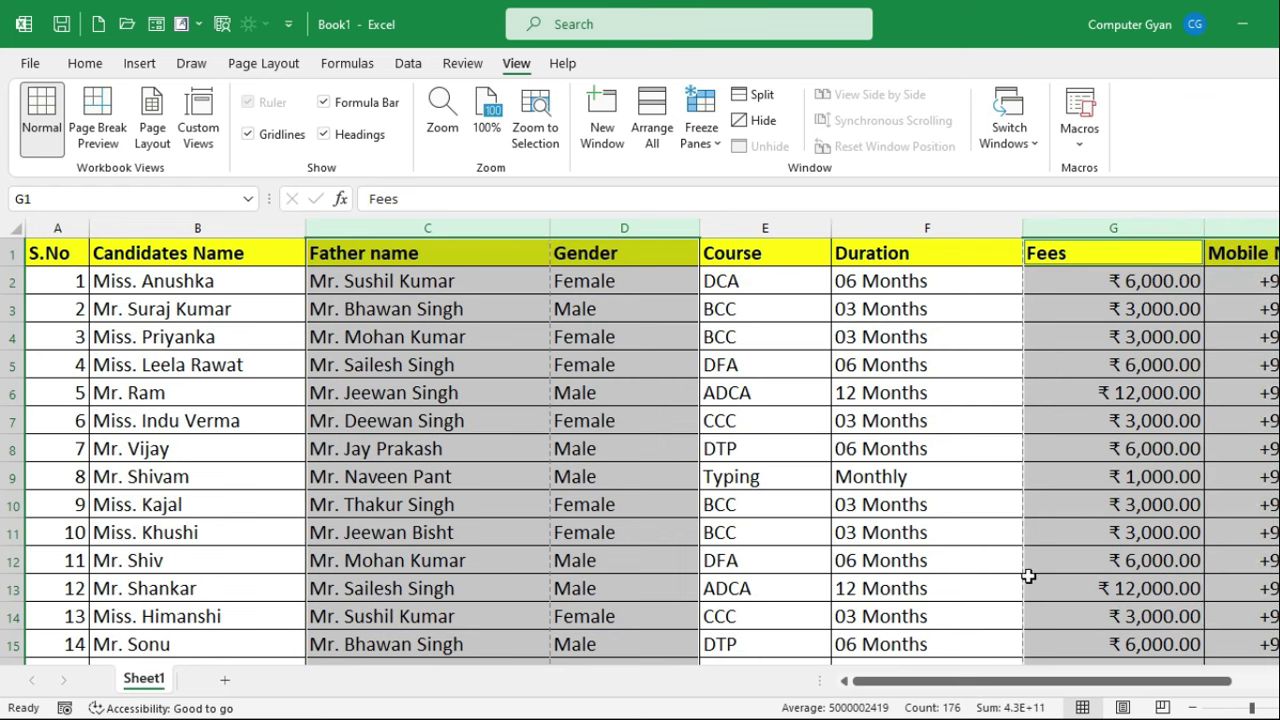
left_click(100, 62)
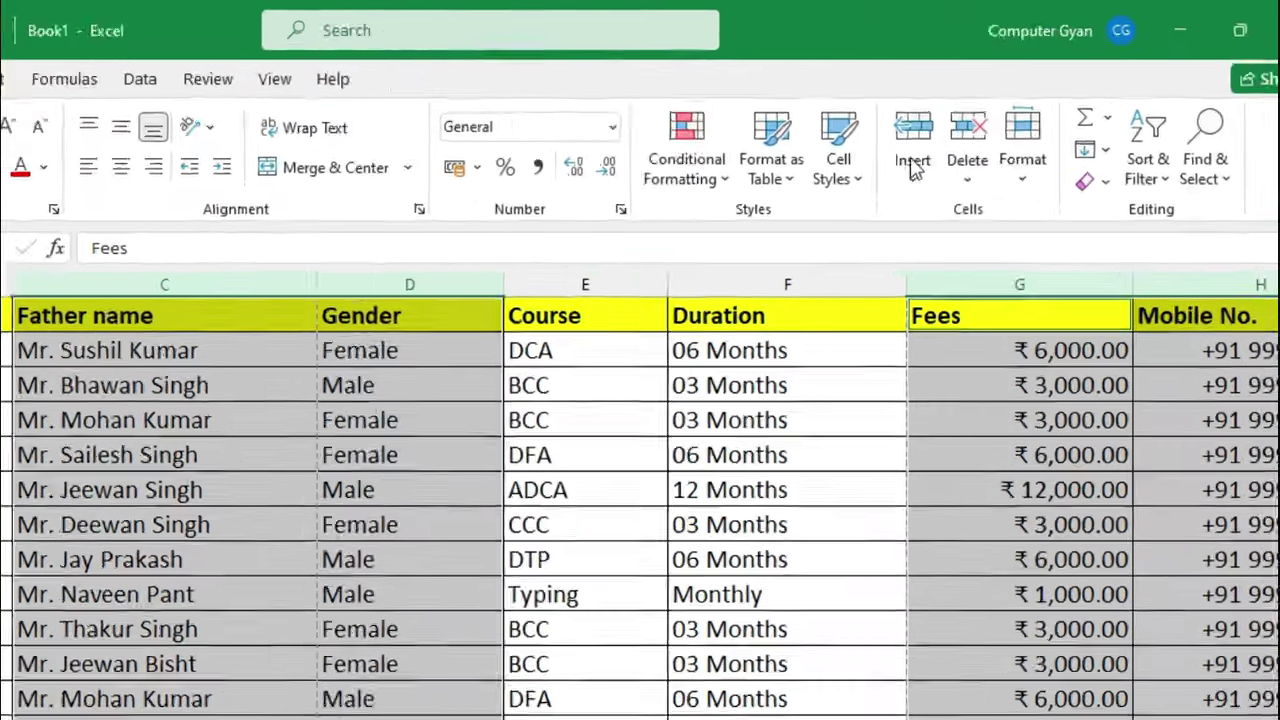
left_click(855, 215)
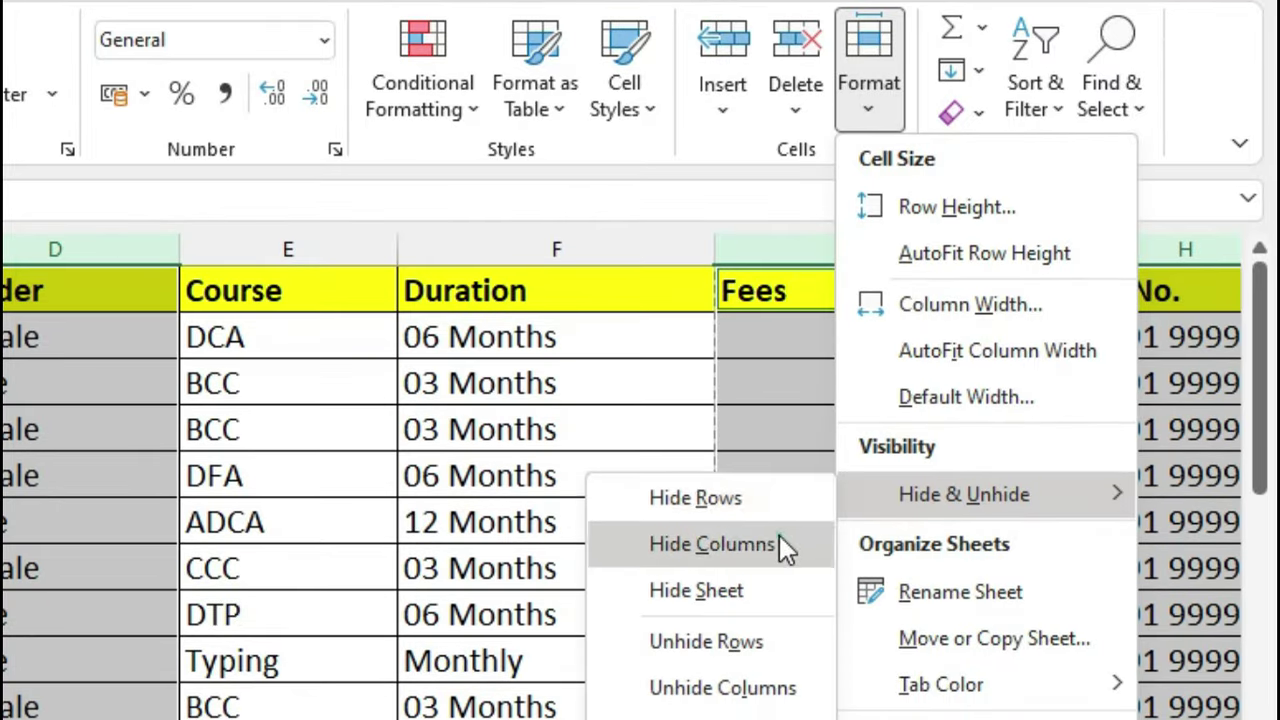
mouse_move(963, 494)
left_click(779, 535)
- Add a custom view named 'b' with the four columns hidden
left_click(630, 370)
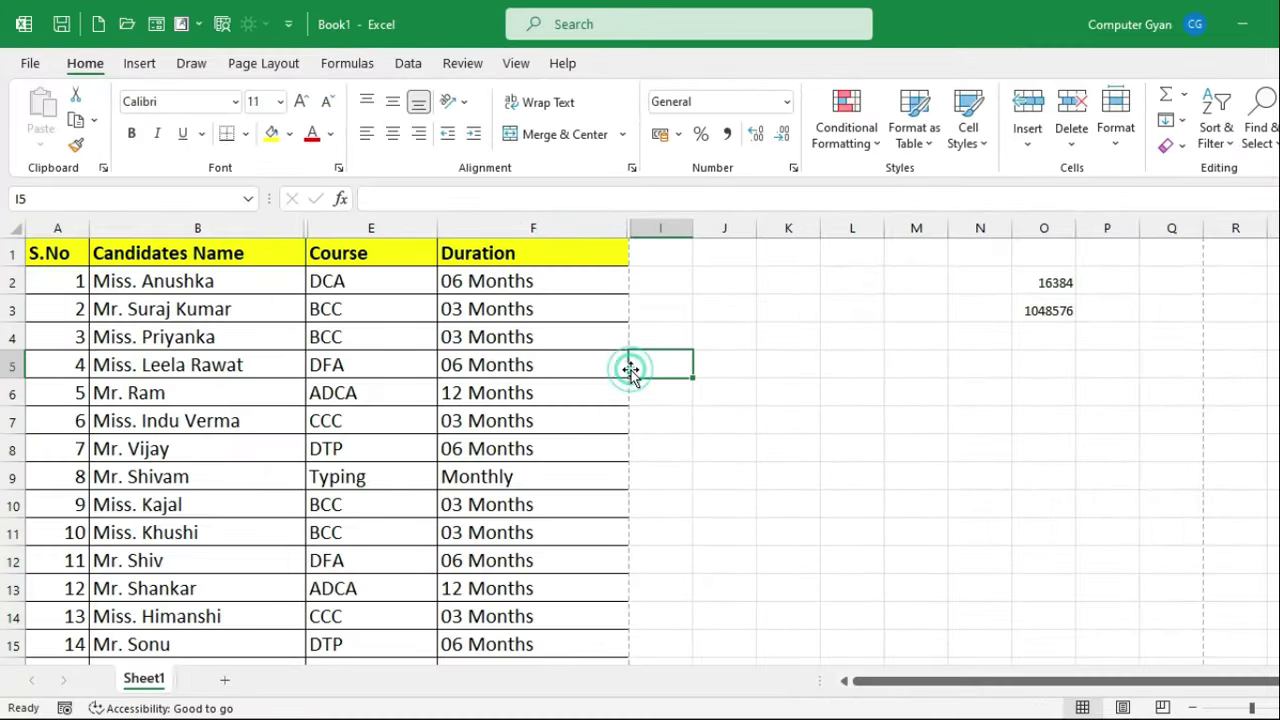
left_click(145, 355)
left_click(515, 63)
left_click(213, 125)
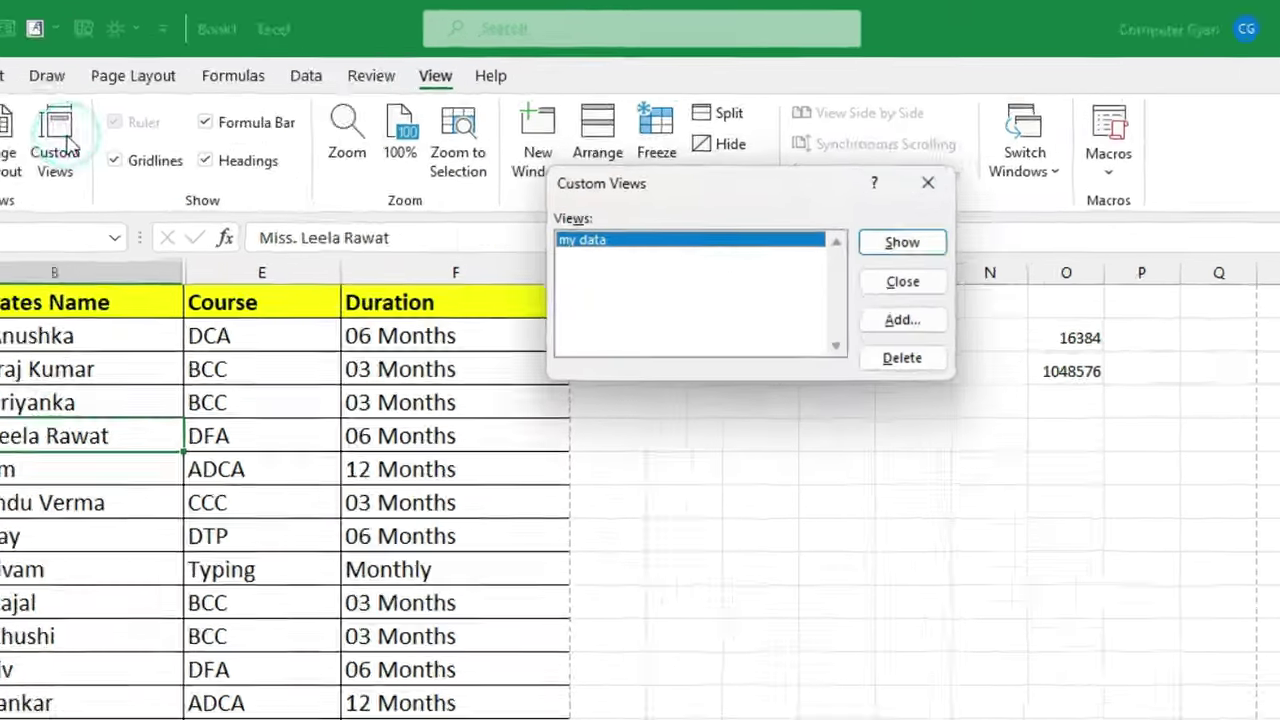
left_click(908, 322)
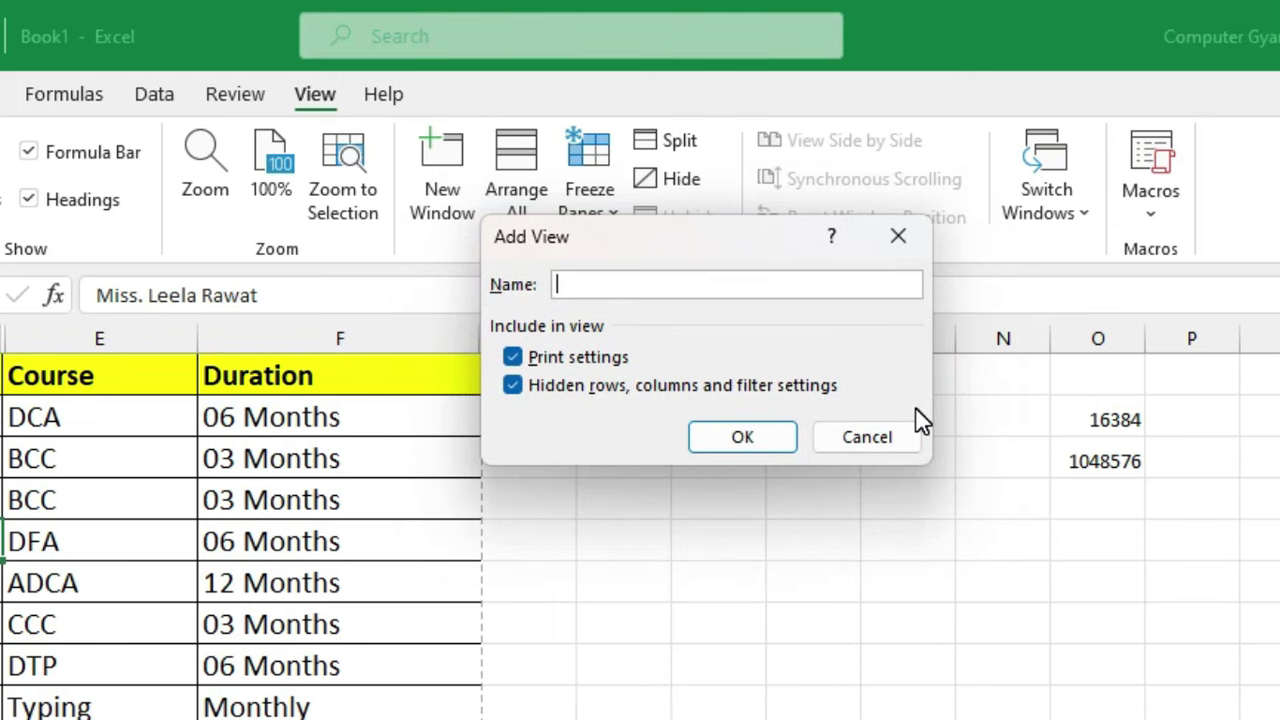
type("b")
key("Return")
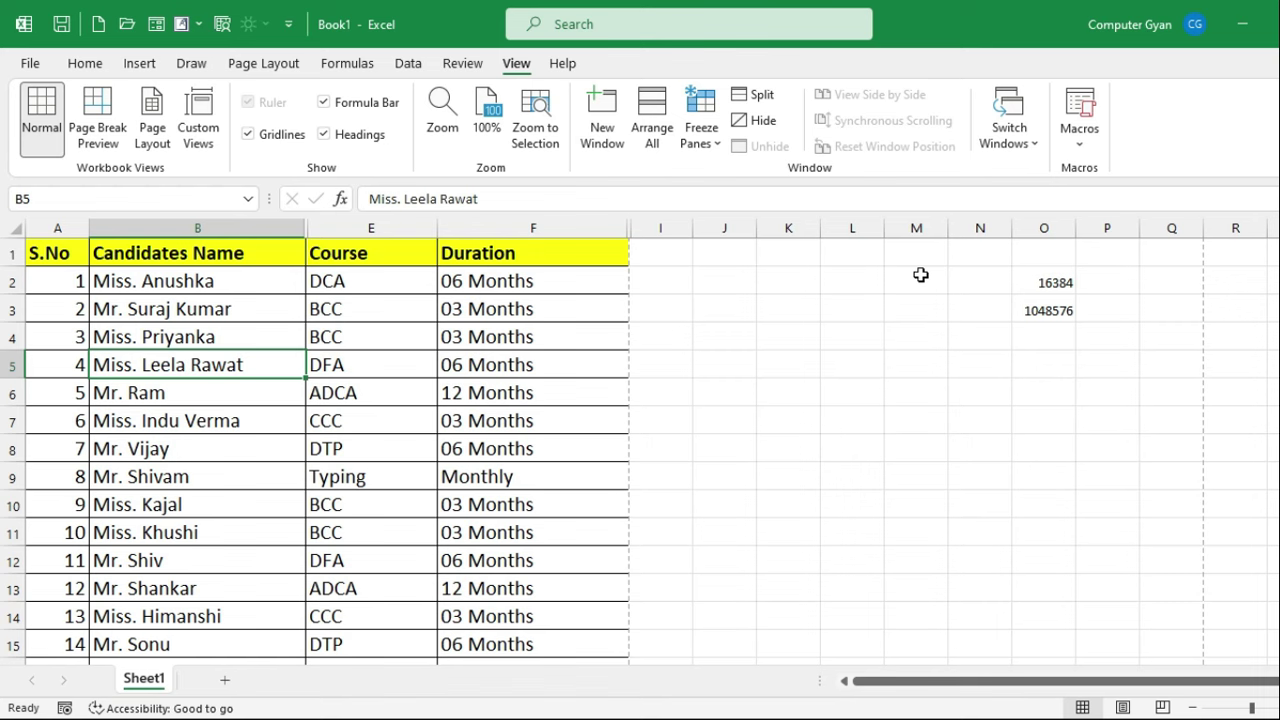
- Apply the 'my data' custom view, then view 'b' to hide the columns
left_click(205, 150)
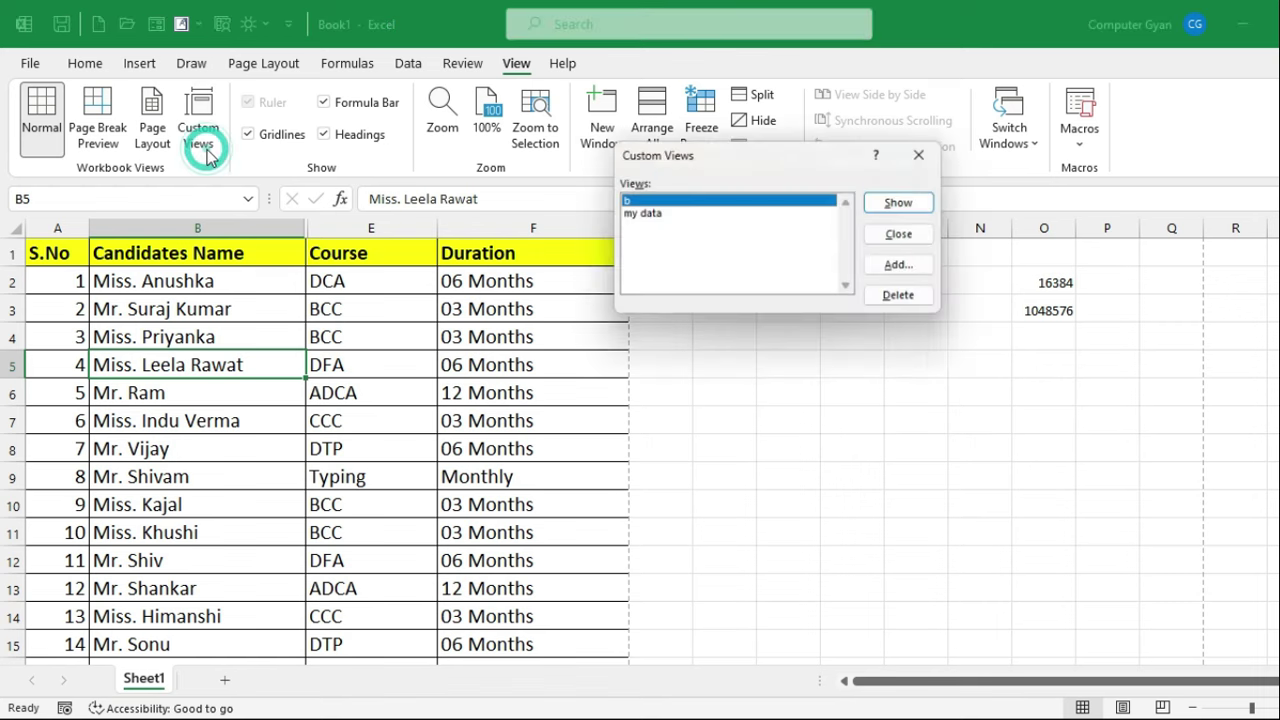
left_click(660, 214)
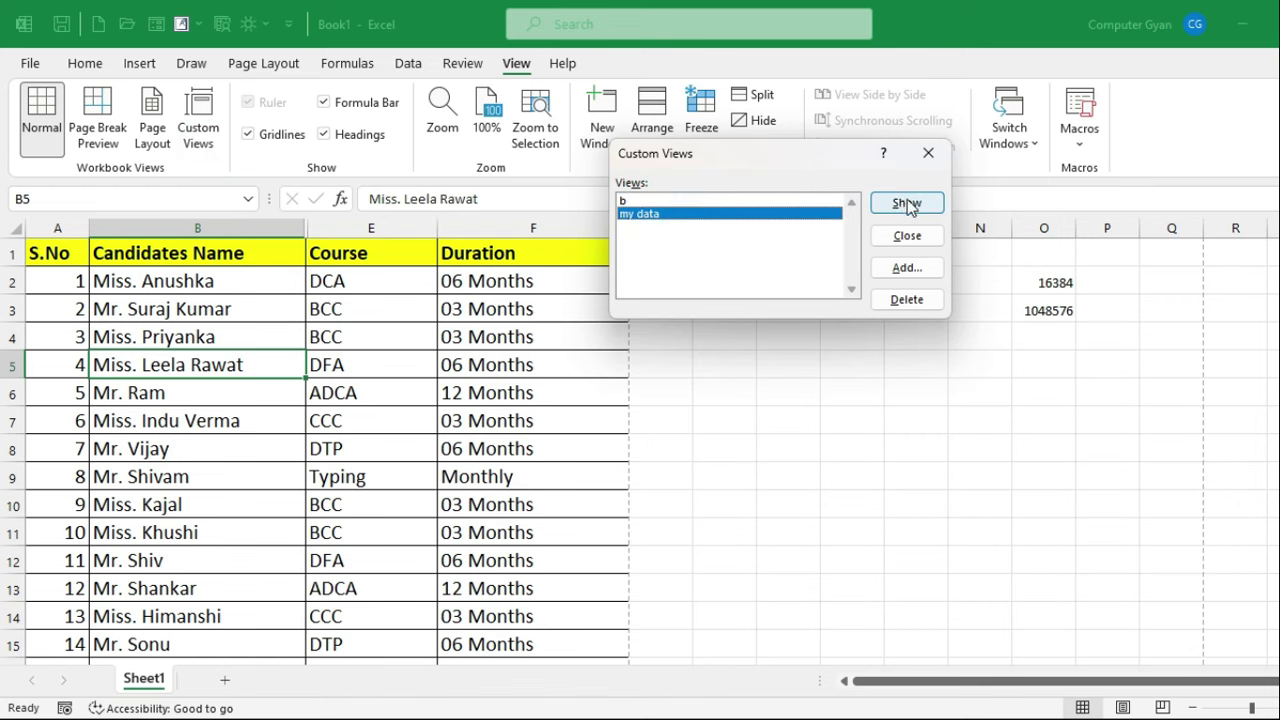
left_click(906, 202)
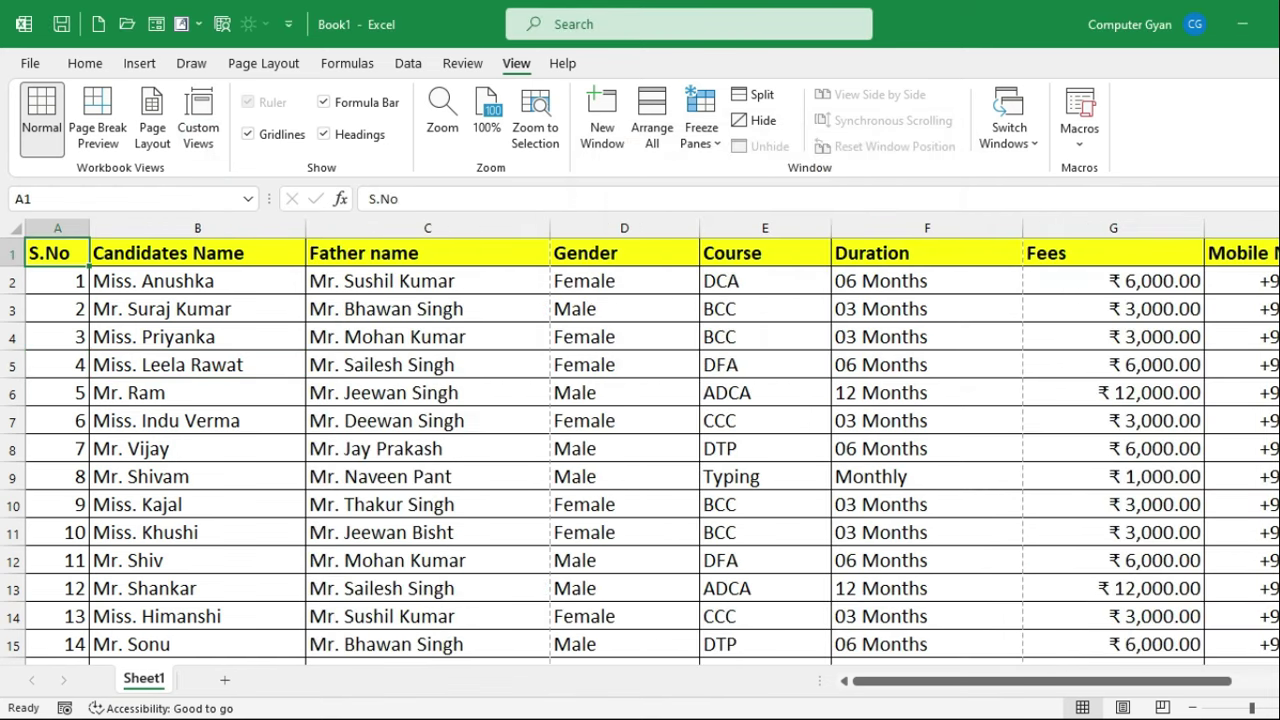
left_click(198, 138)
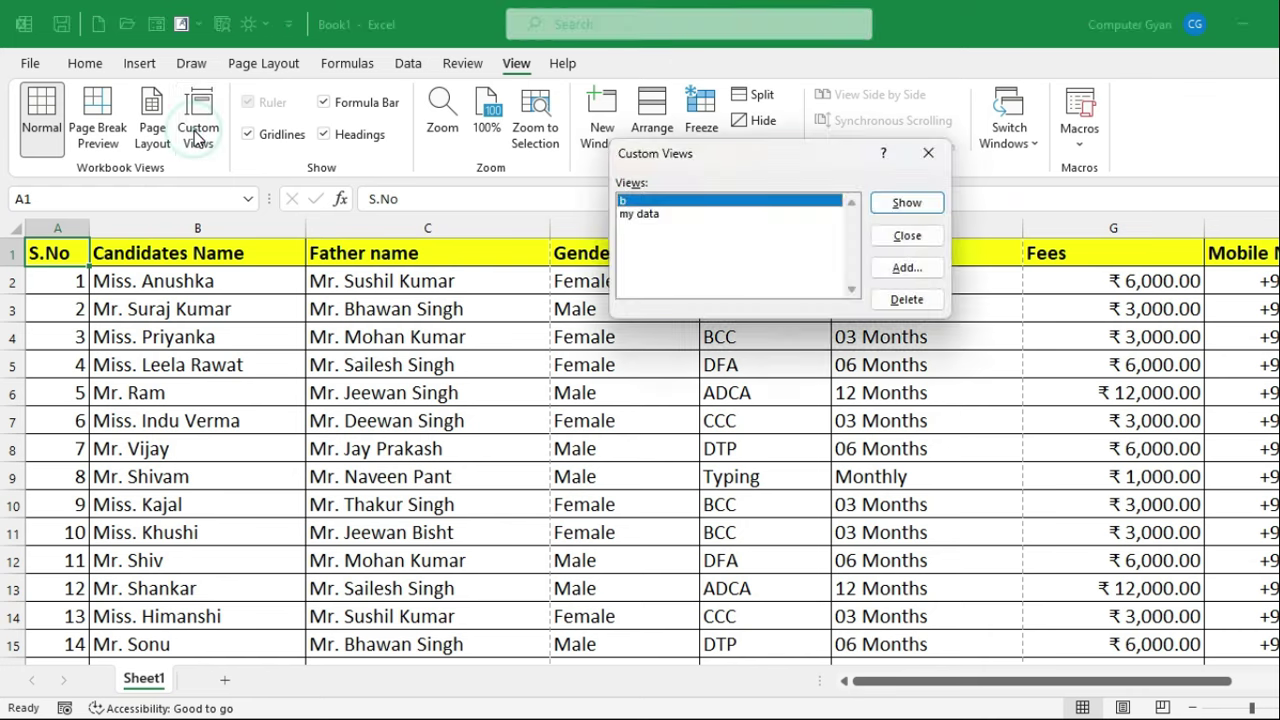
left_click(697, 222)
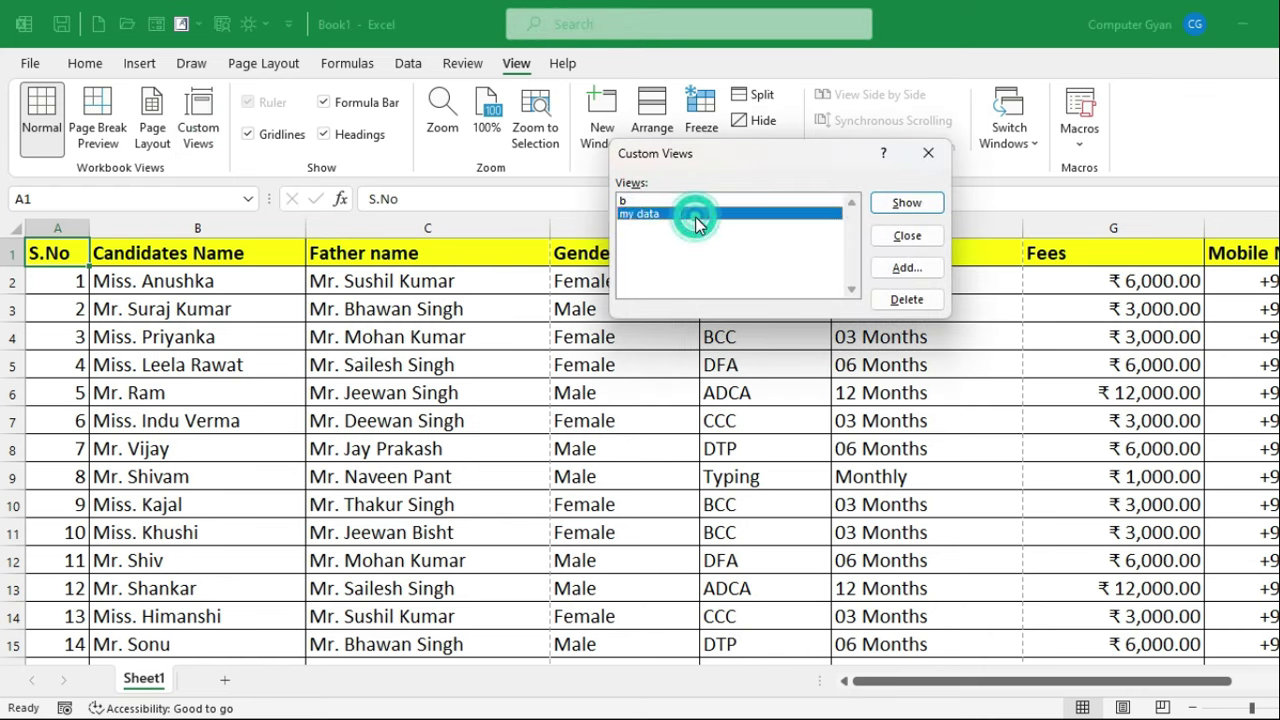
left_click(668, 201)
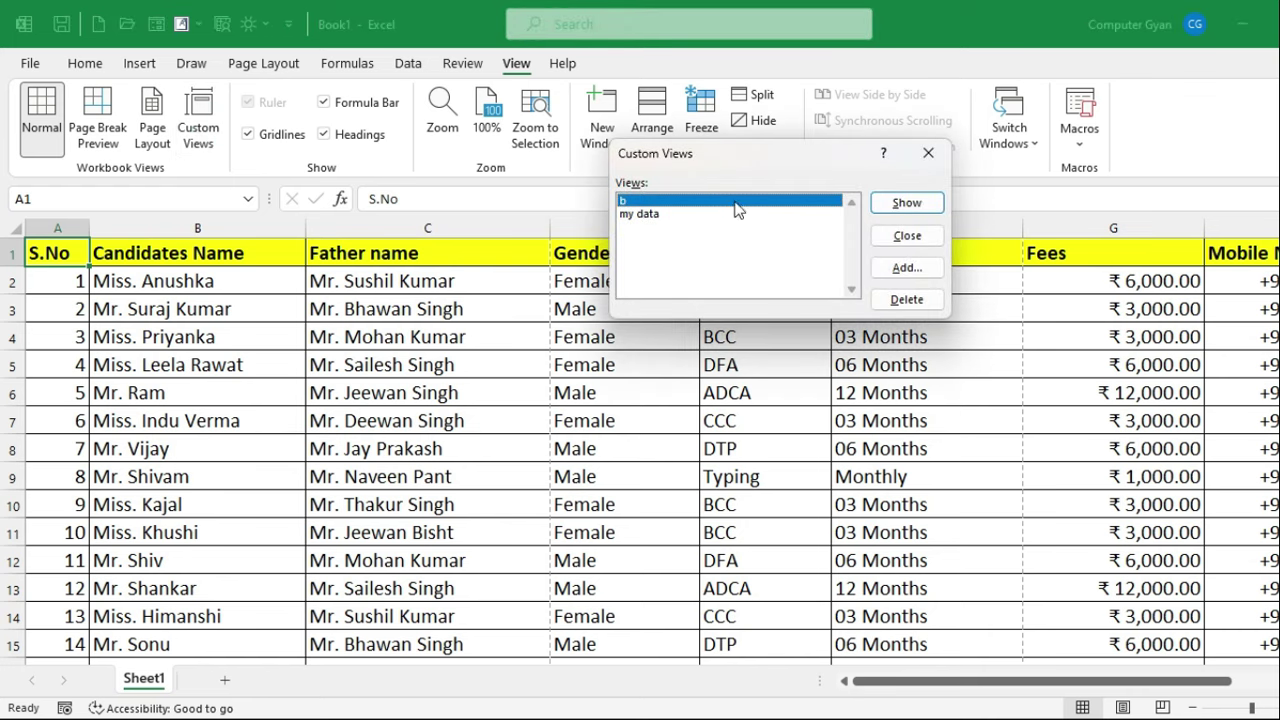
left_click(906, 203)
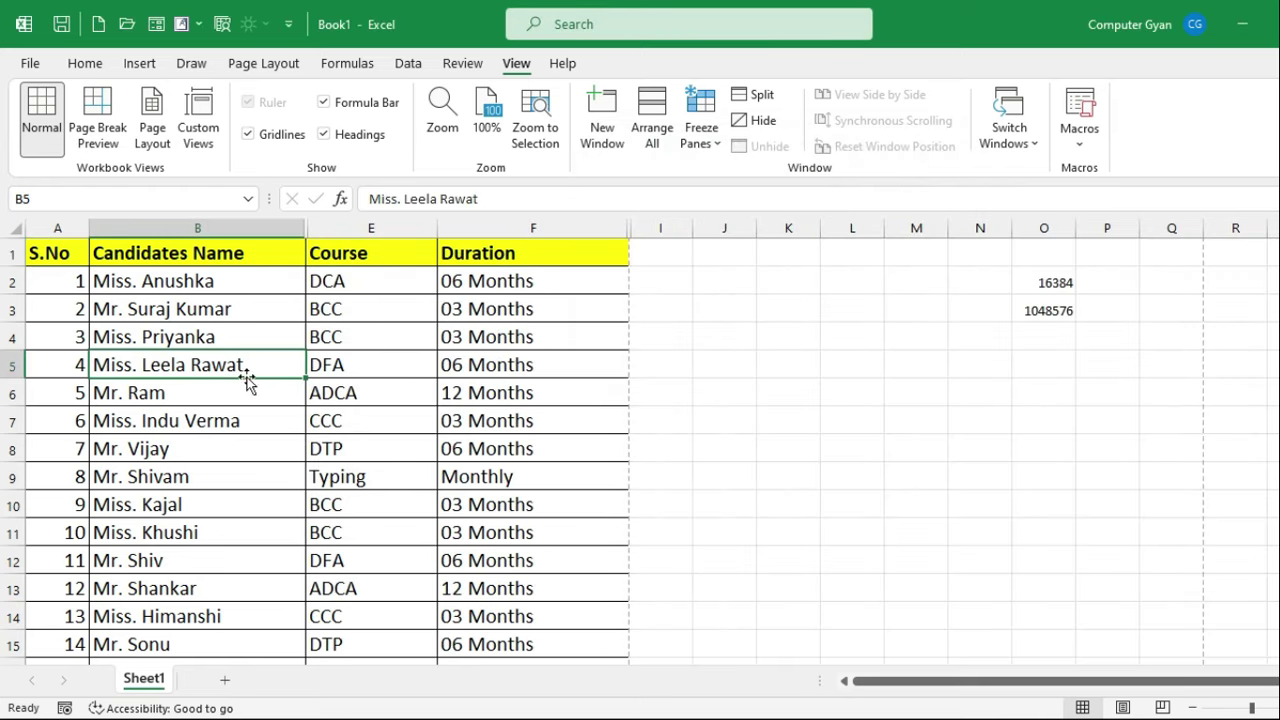
- Apply the 'my data' view again to restore all table columns
left_click(61, 257)
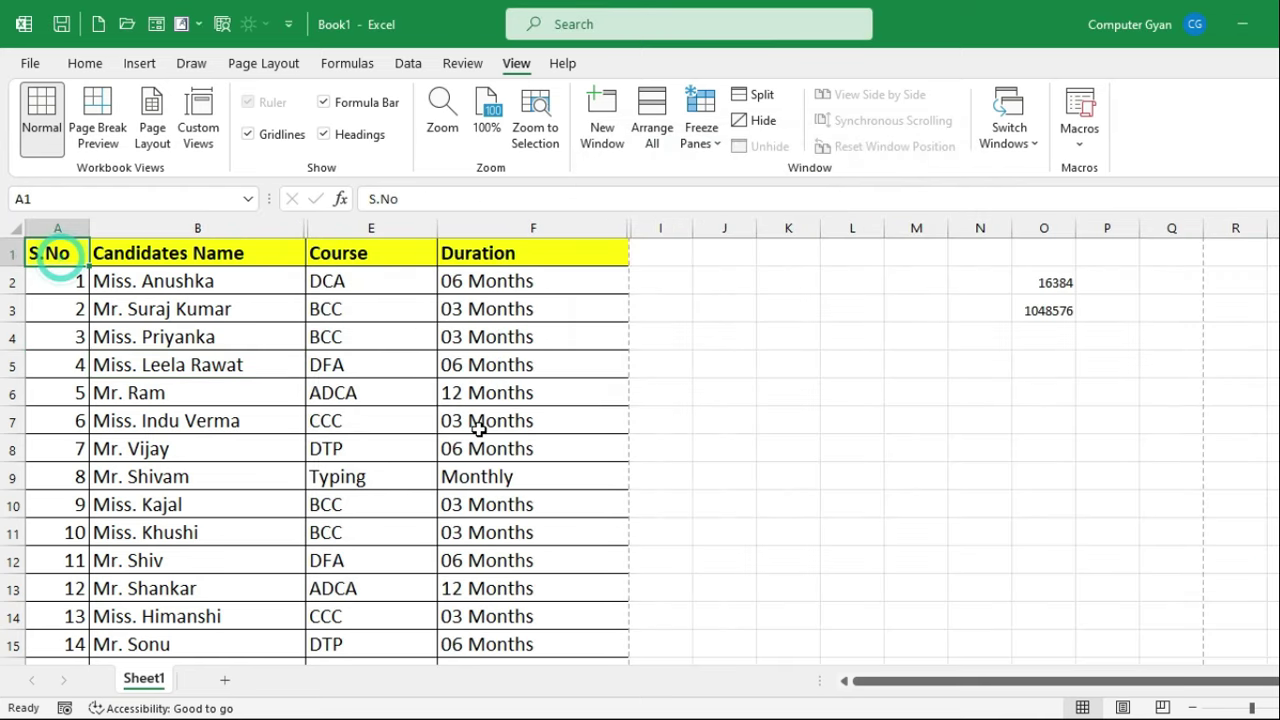
left_click(369, 393)
left_click(198, 118)
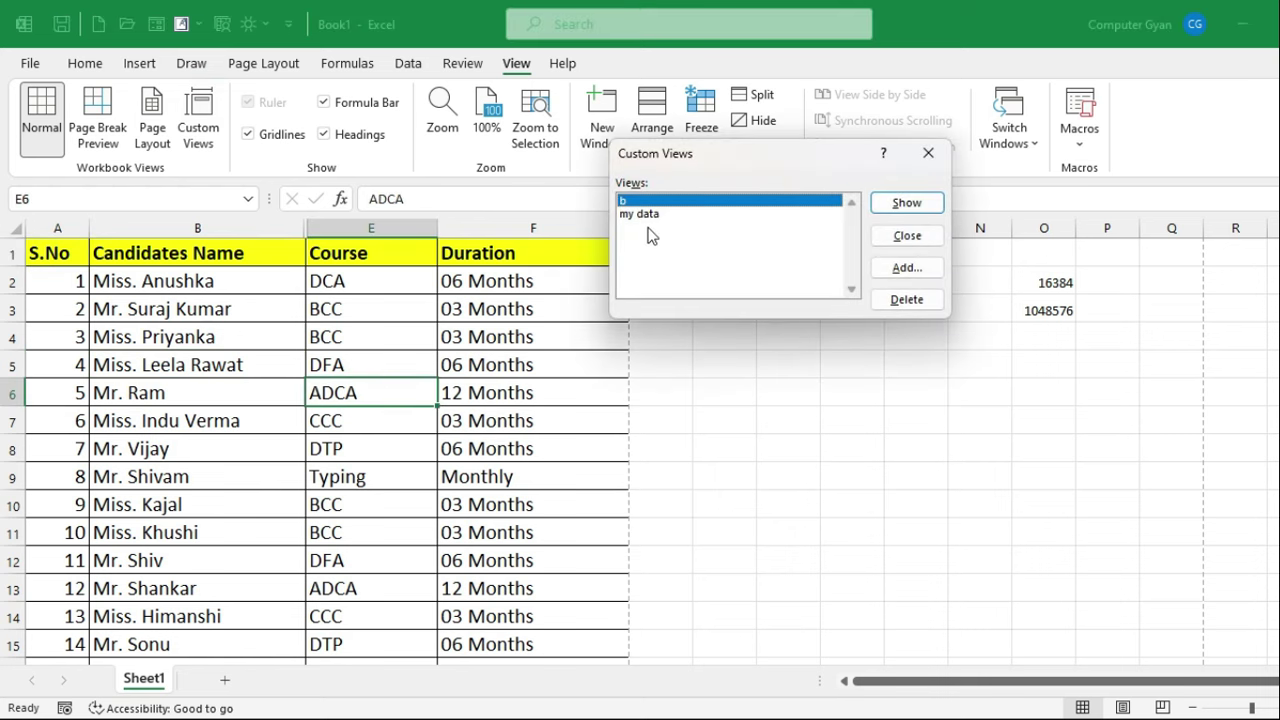
left_click(650, 214)
left_click(929, 204)
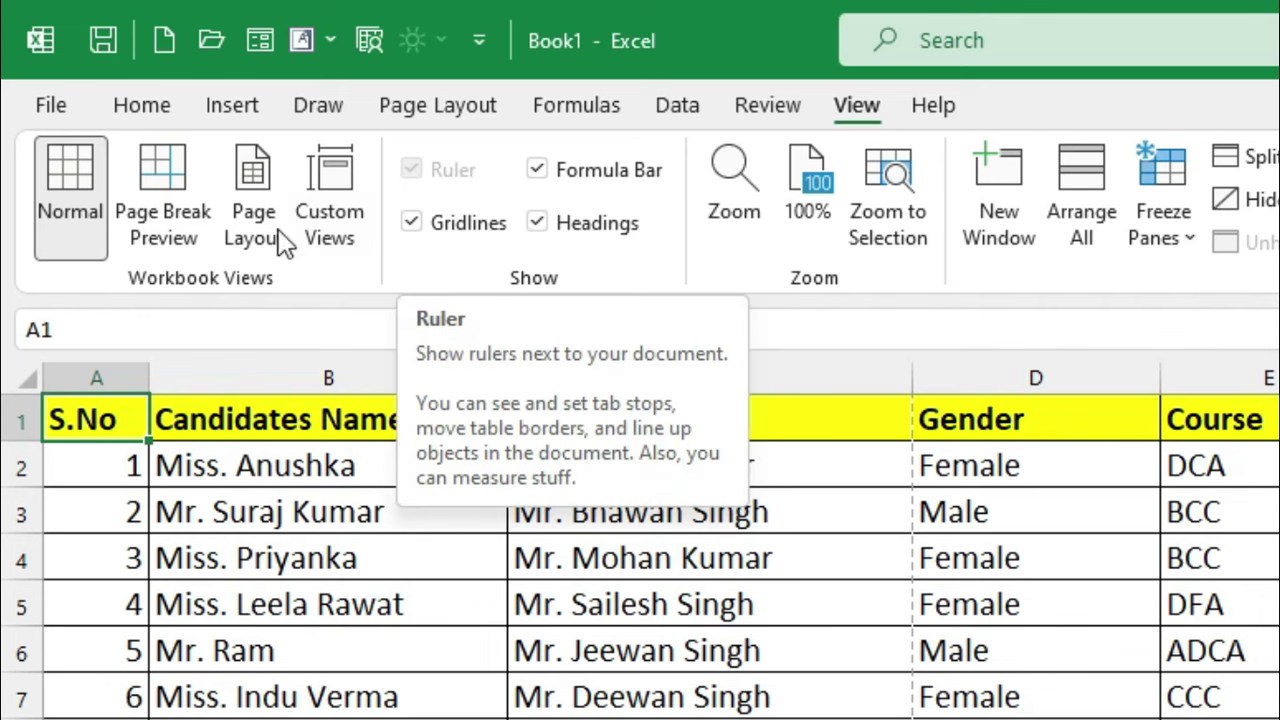
- In Page Layout view, toggle the ruler off and on twice, then return to Normal view
left_click(255, 195)
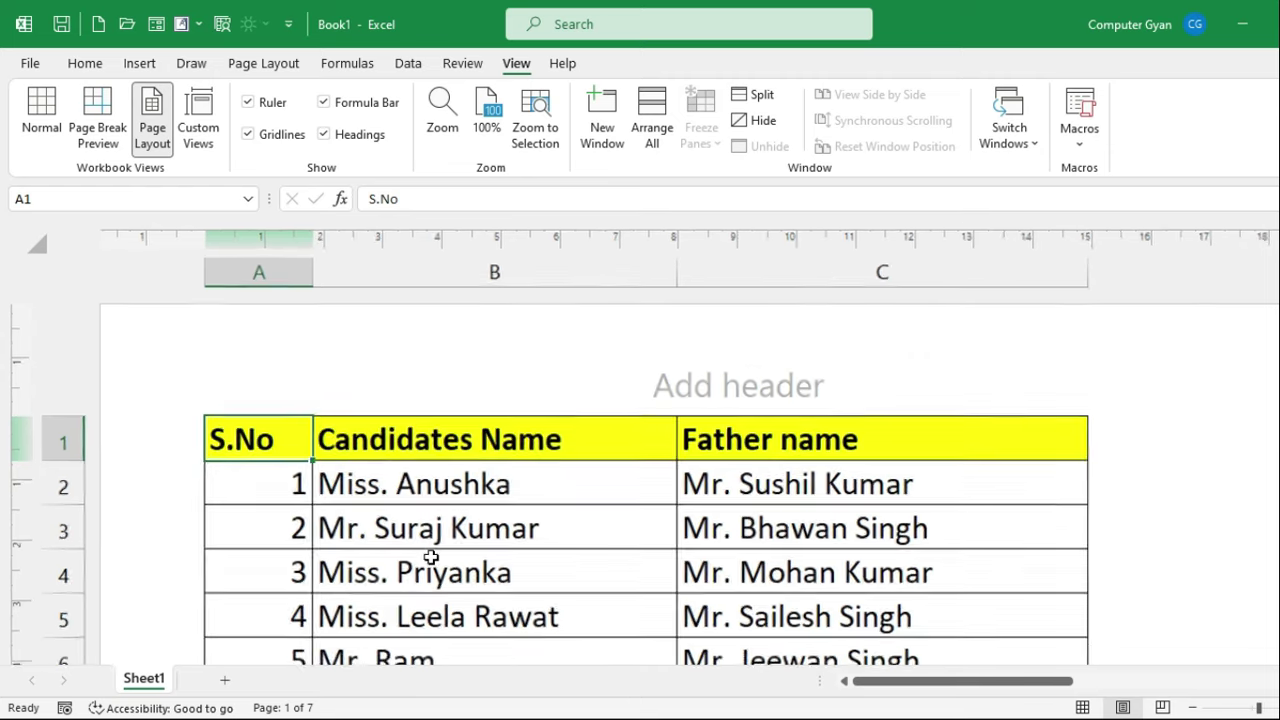
scroll(430, 556, "down", 1)
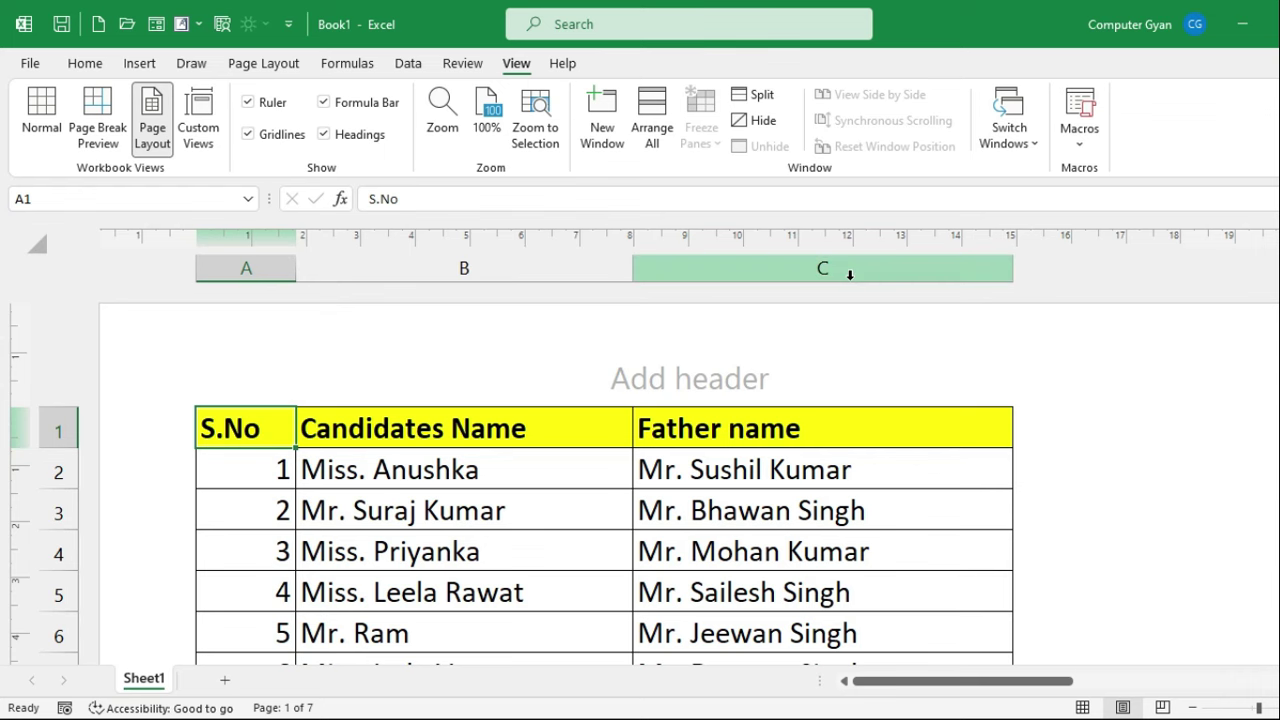
left_click(272, 103)
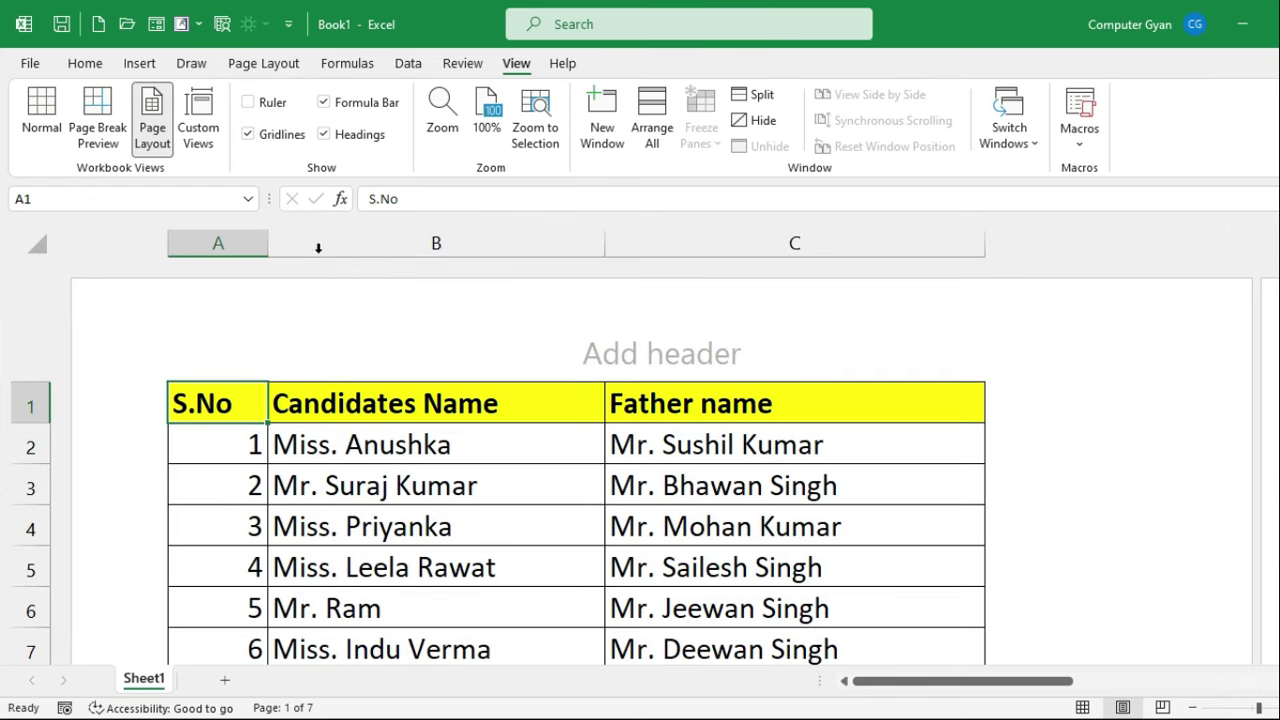
left_click(276, 103)
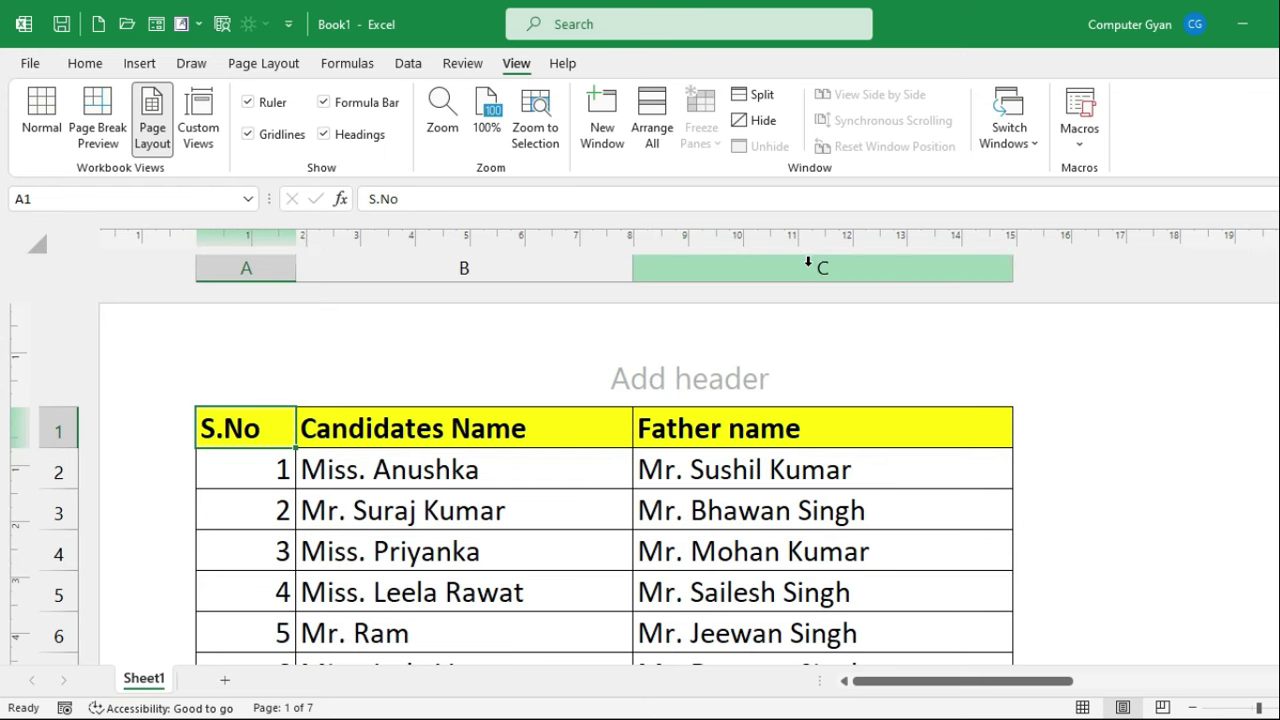
left_click(248, 101)
left_click(248, 101)
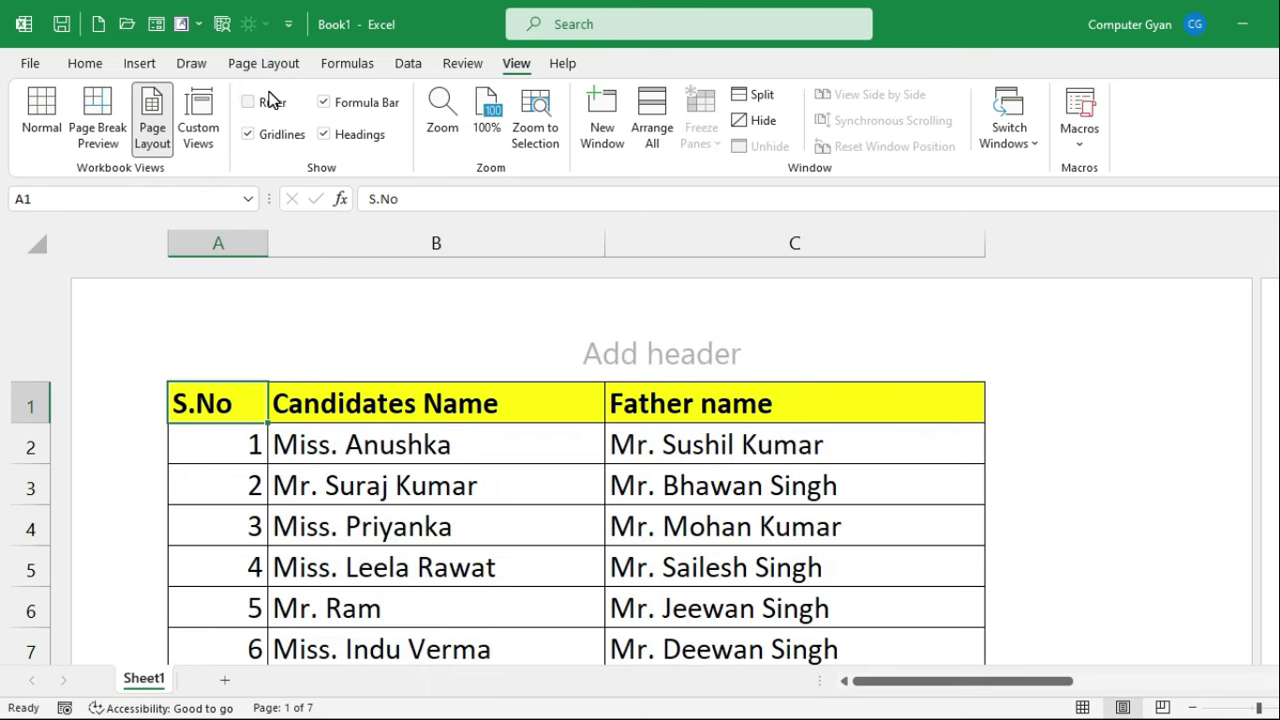
left_click(40, 120)
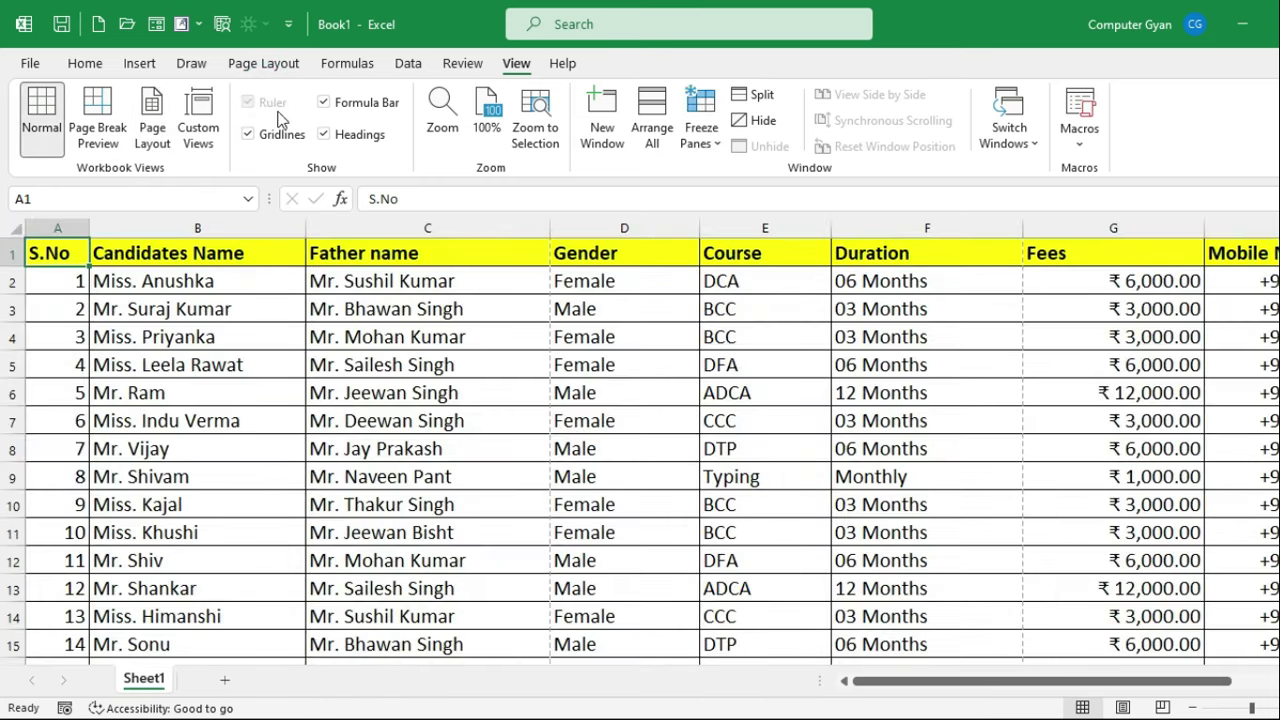
left_click(358, 362)
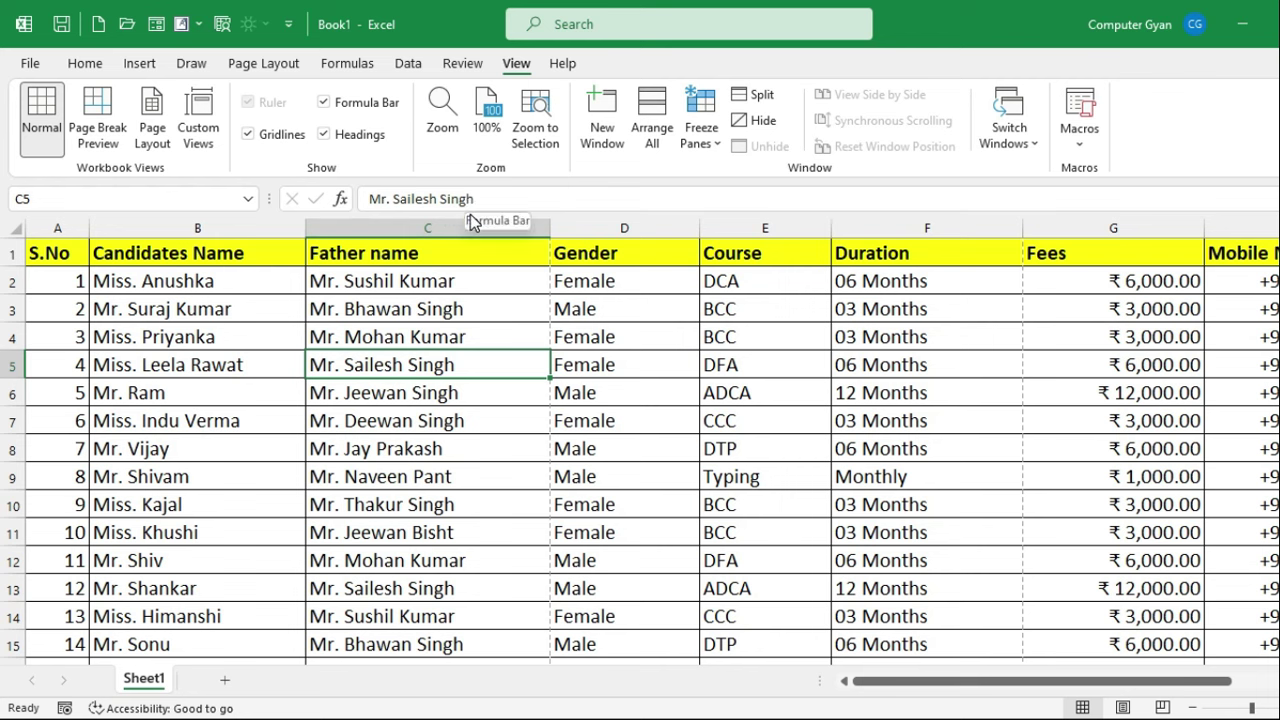
left_click(322, 104)
left_click(323, 104)
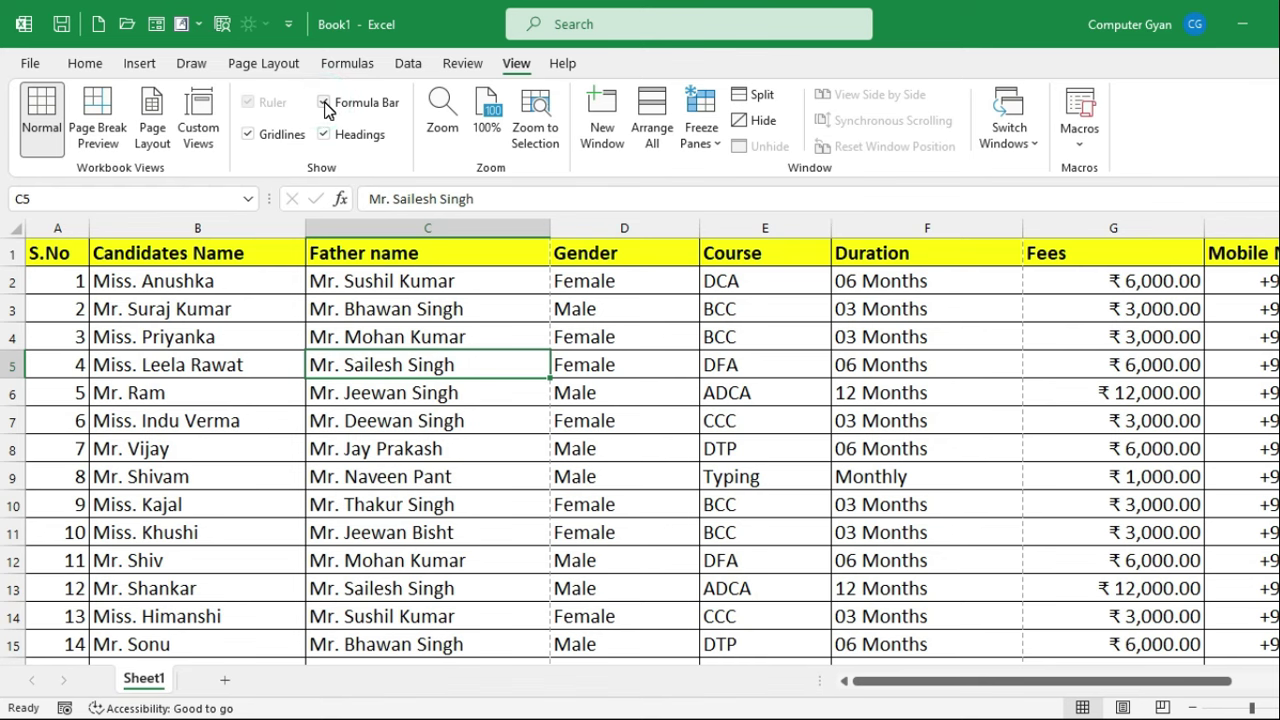
left_click(282, 134)
left_click(282, 134)
- Select the whole table with Ctrl+A and apply No Border to clear its borders
key("ctrl+a")
left_click(85, 63)
right_click(88, 66)
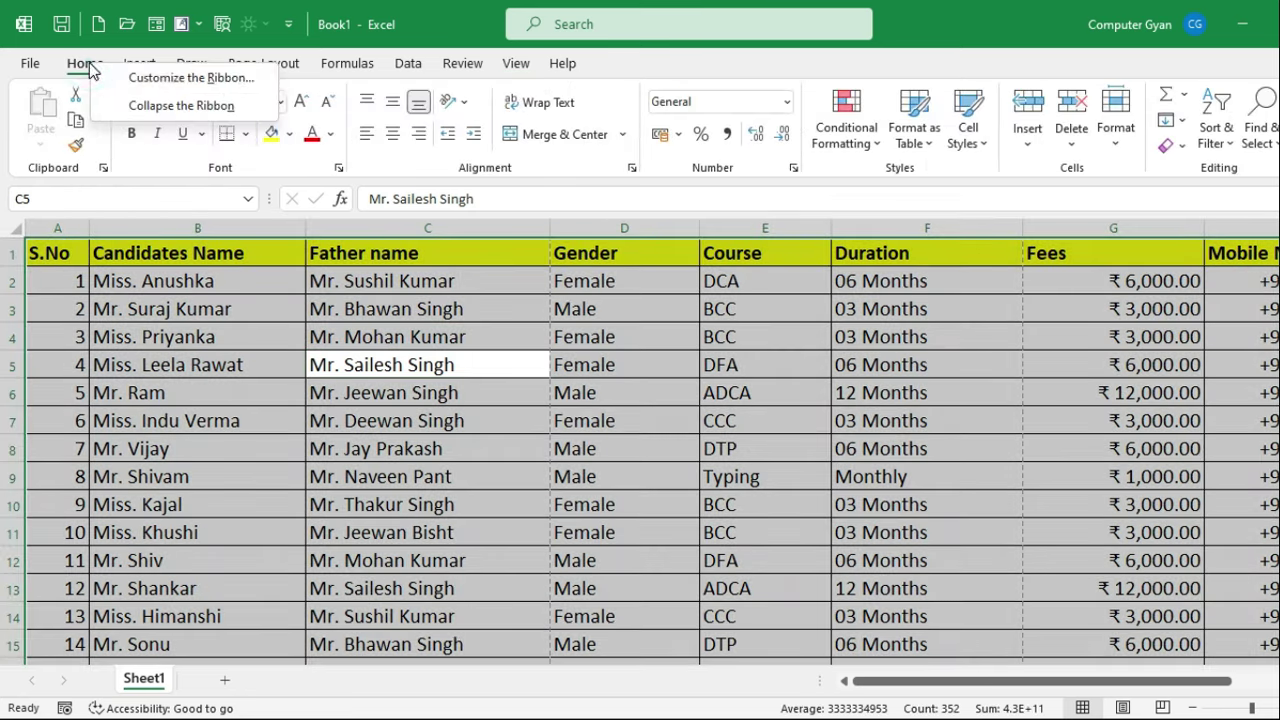
left_click(247, 137)
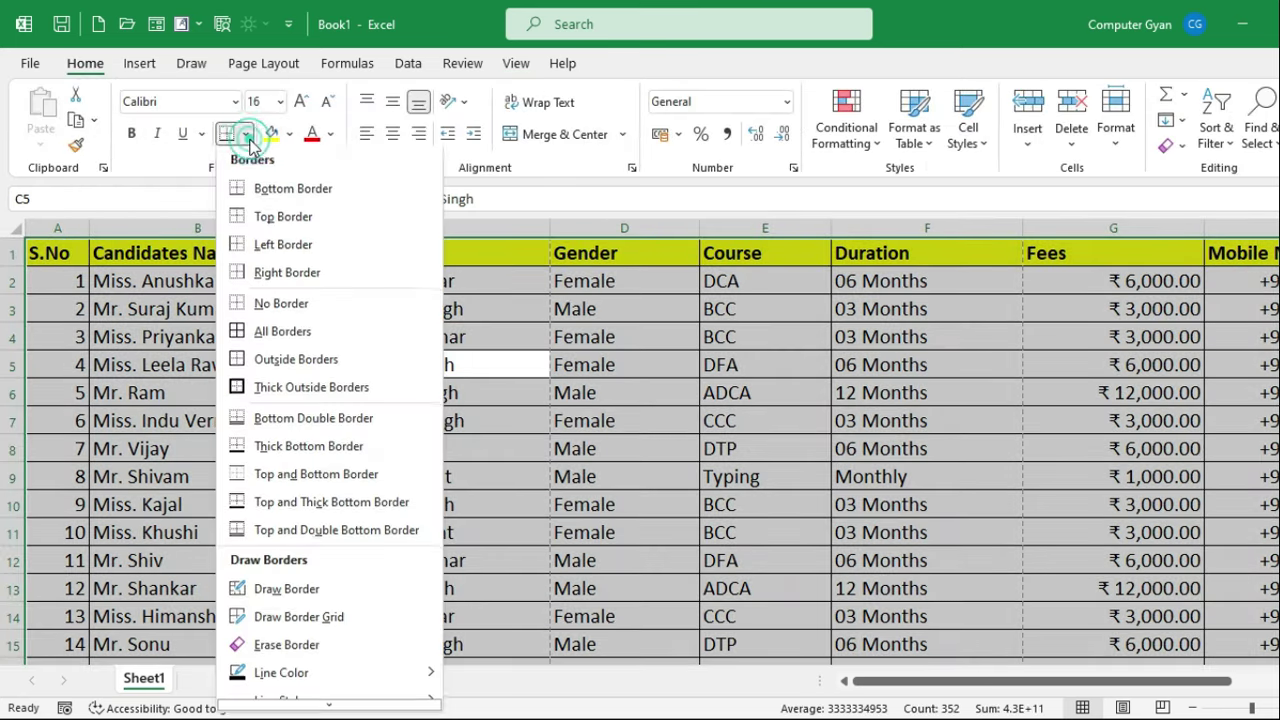
left_click(278, 305)
left_click(323, 330)
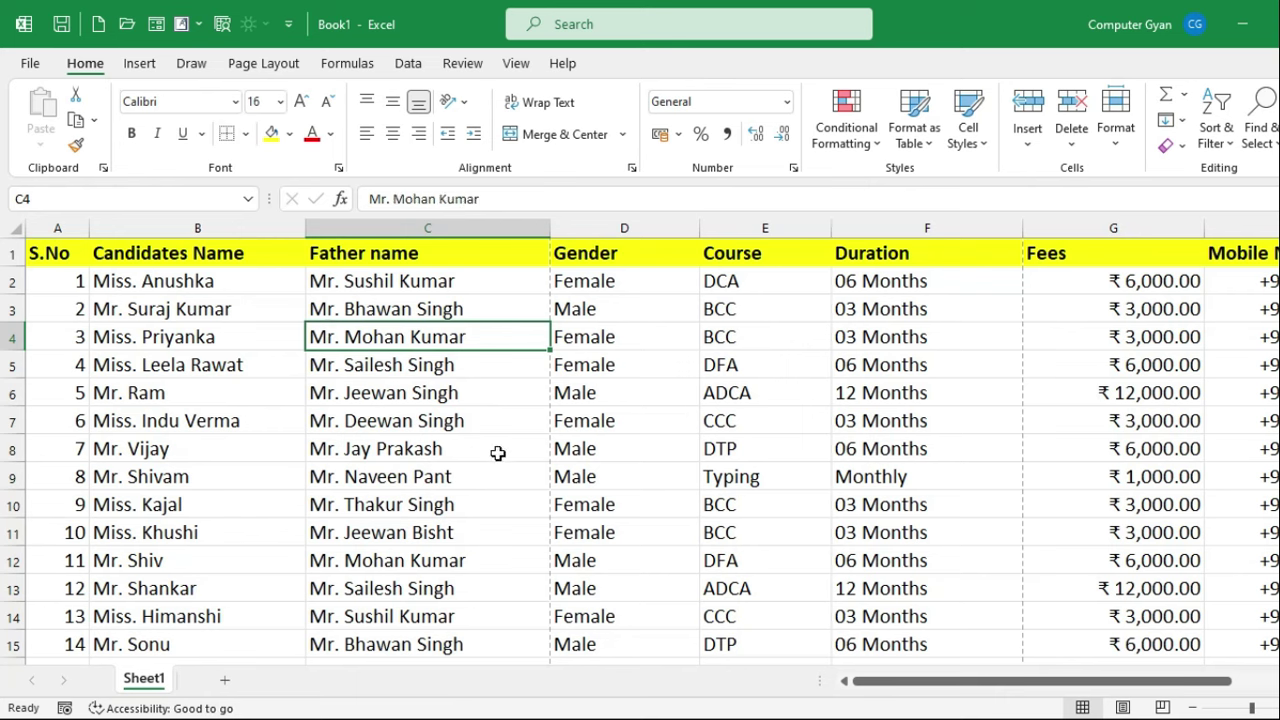
scroll(469, 413, "up", 2)
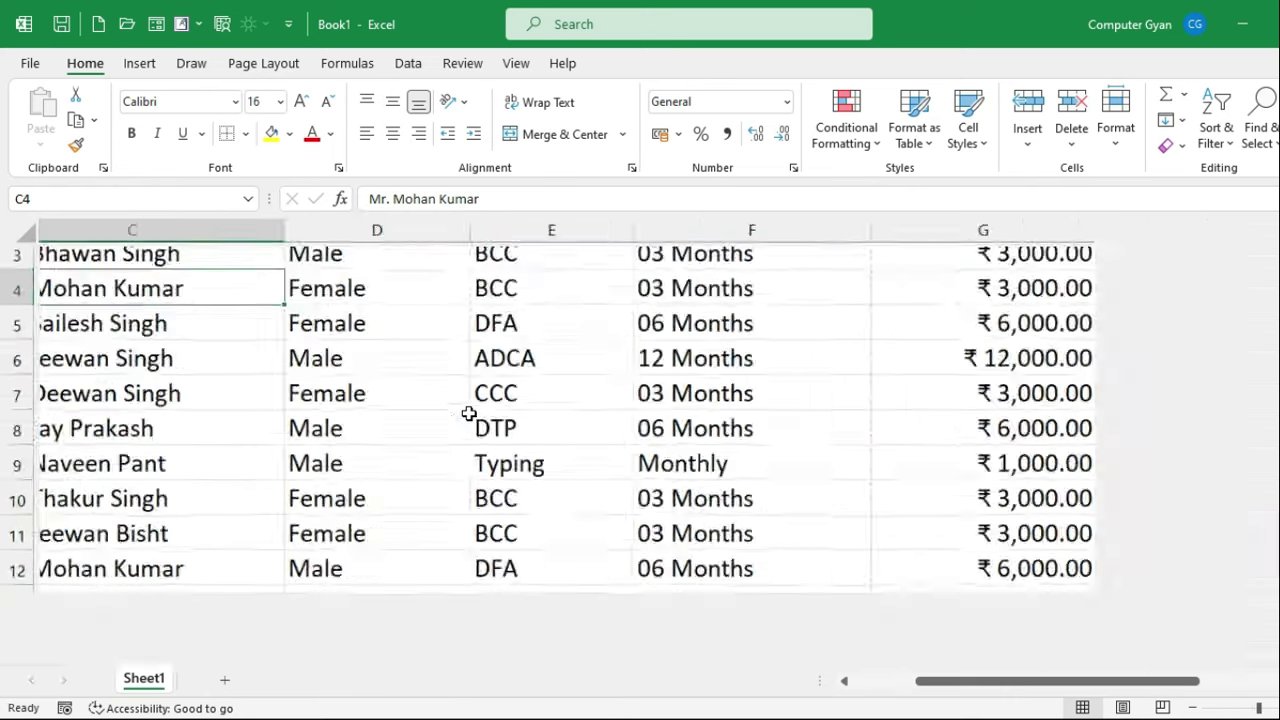
scroll(469, 413, "up", 1)
scroll(581, 343, "up", 1)
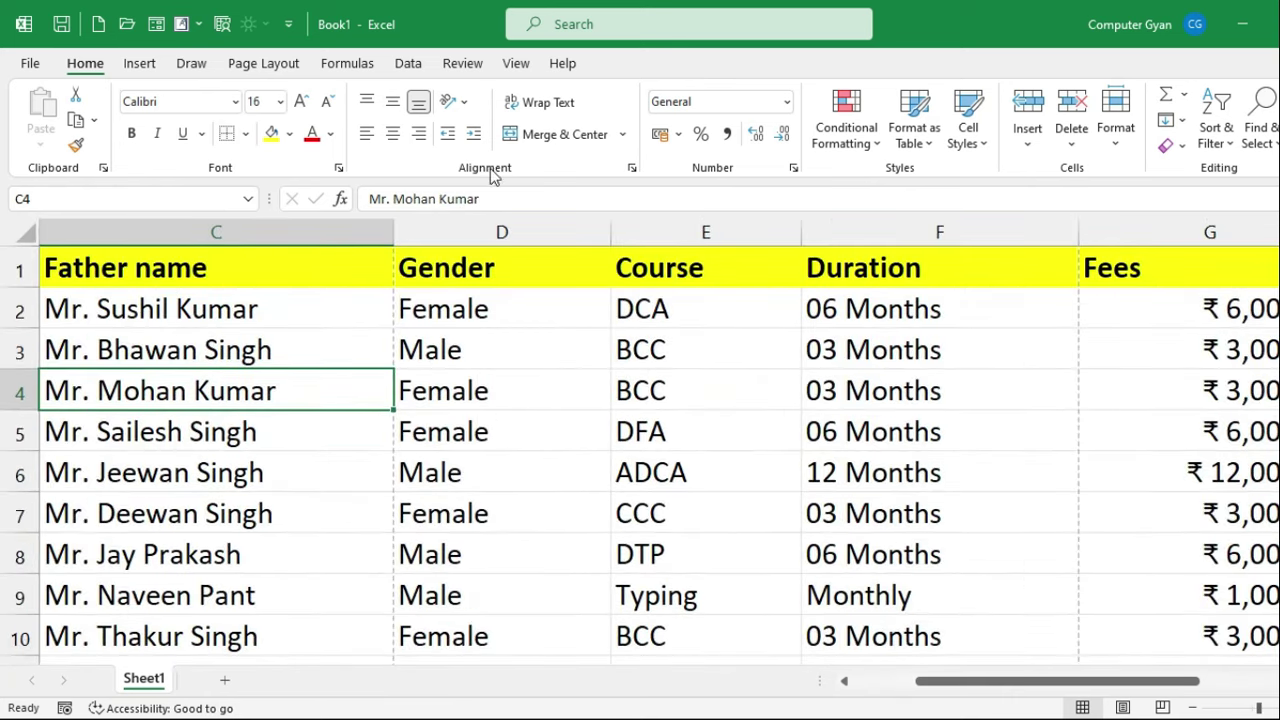
right_click(506, 66)
key("Escape")
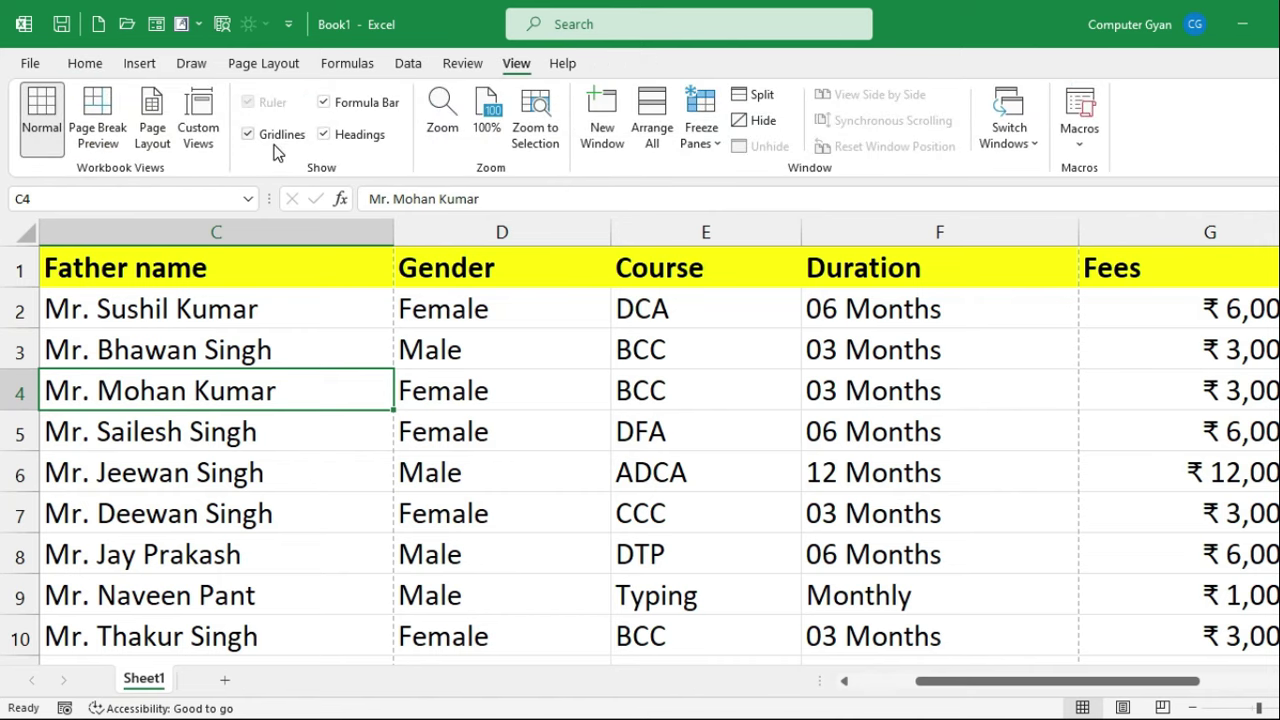
left_click(278, 145)
left_click(494, 390)
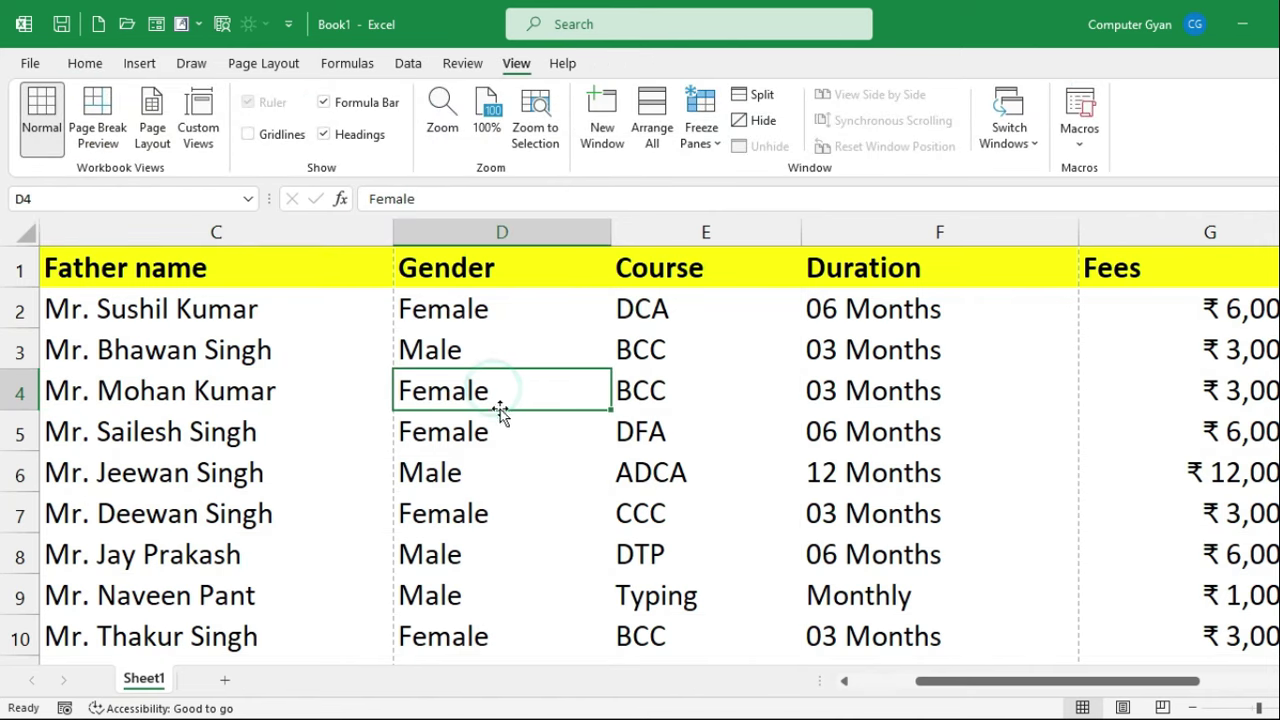
scroll(500, 409, "down", 1, "ctrl")
scroll(500, 412, "down", 1, "ctrl")
scroll(500, 417, "down", 2, "ctrl")
scroll(594, 426, "down", 3, "ctrl")
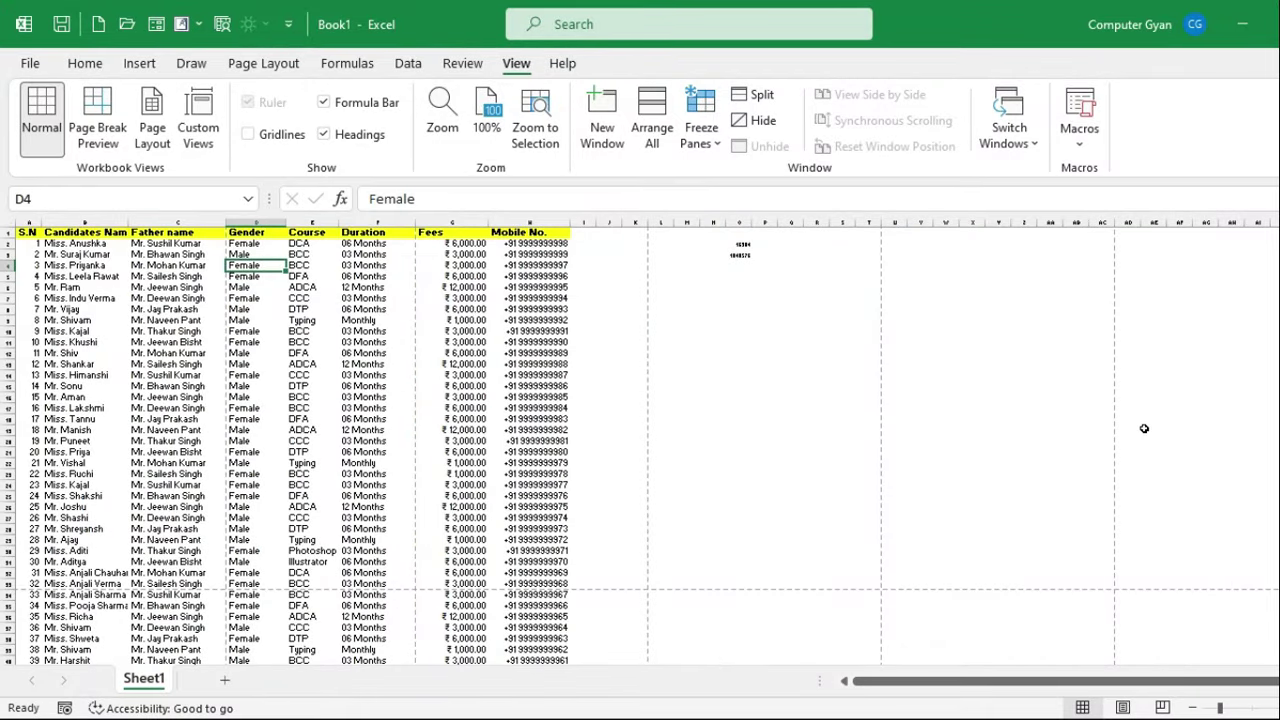
left_click(295, 135)
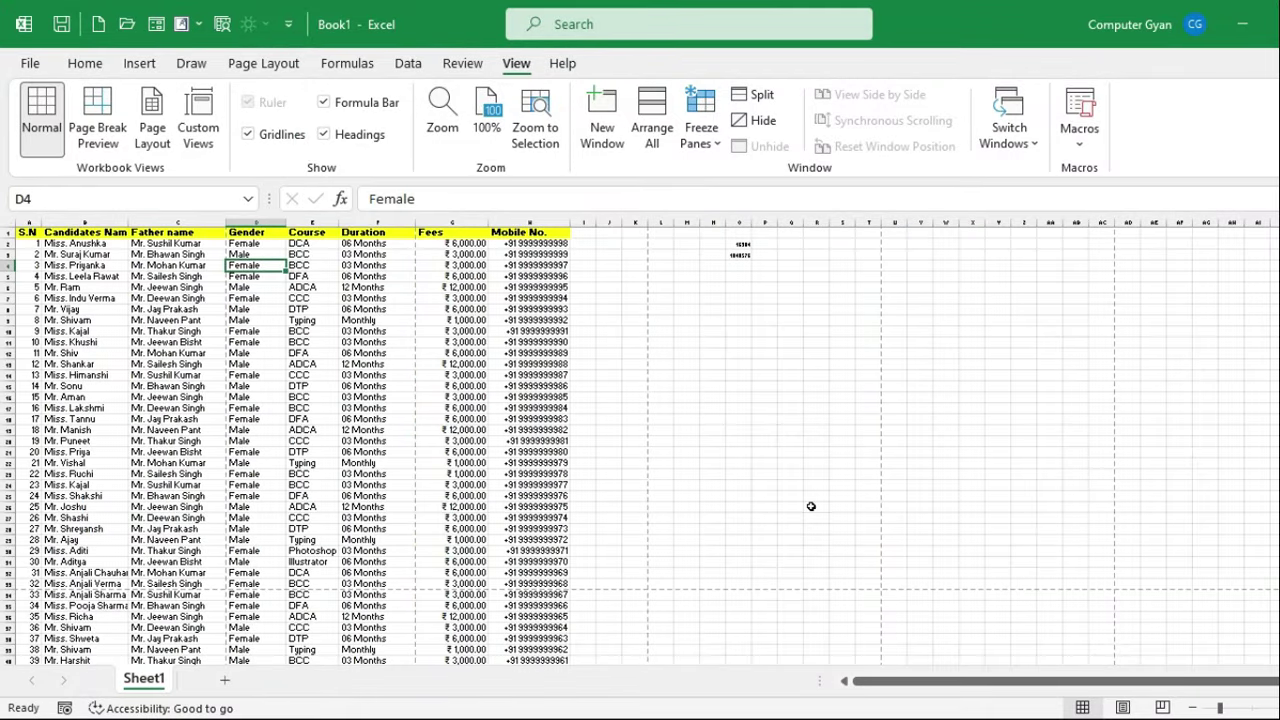
scroll(780, 498, "up", 3, "ctrl")
scroll(746, 490, "up", 3, "ctrl")
scroll(603, 451, "up", 1)
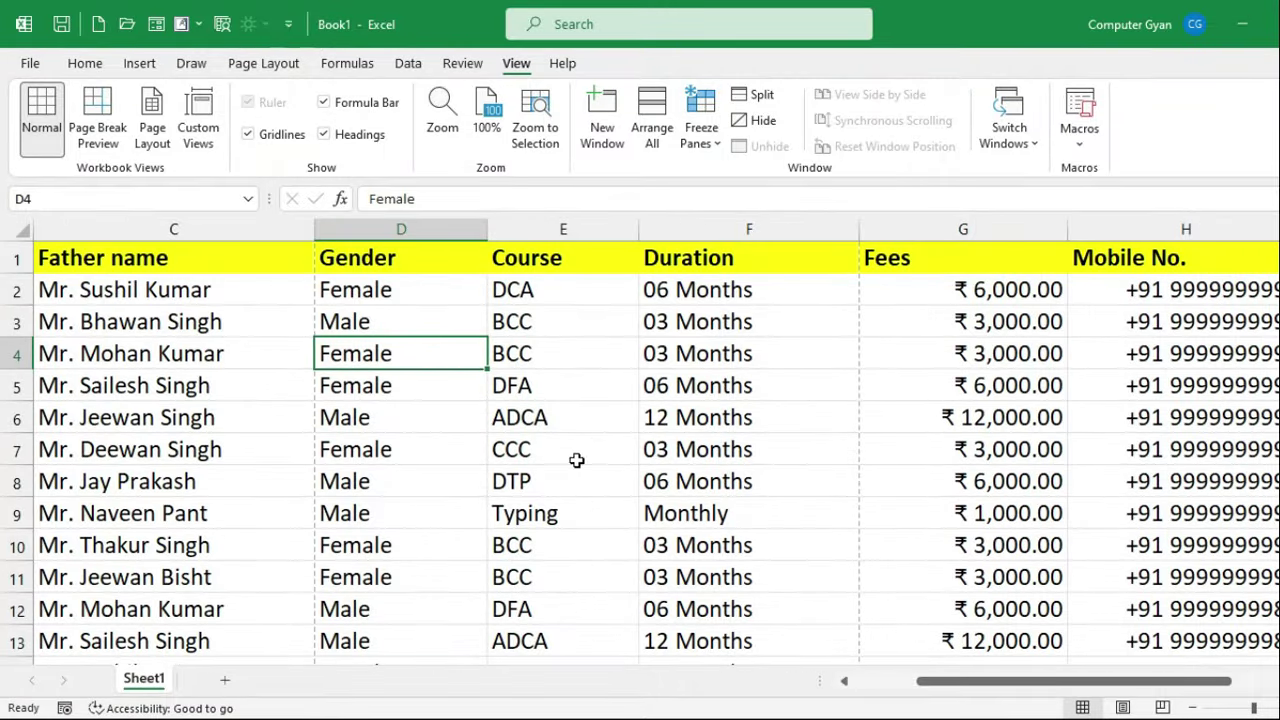
scroll(576, 460, "up", 1, "ctrl")
scroll(563, 463, "up", 1)
left_click_drag(957, 682, 886, 682)
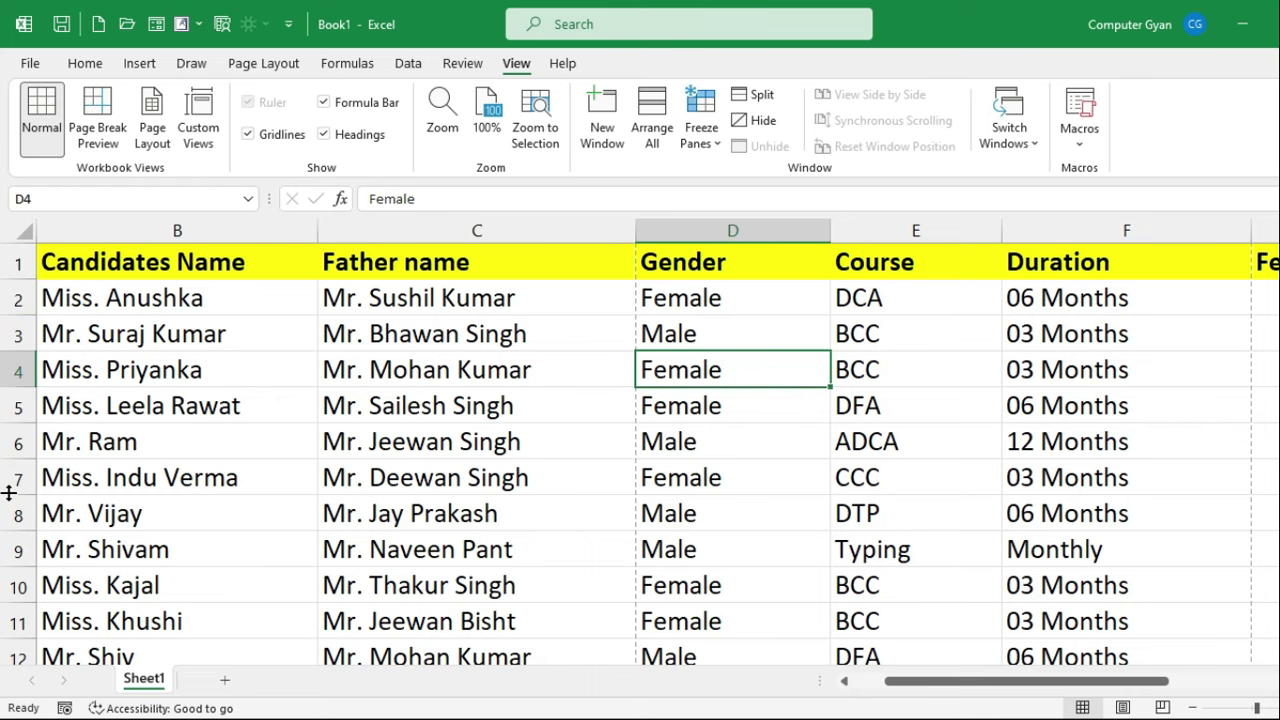
left_click(846, 683)
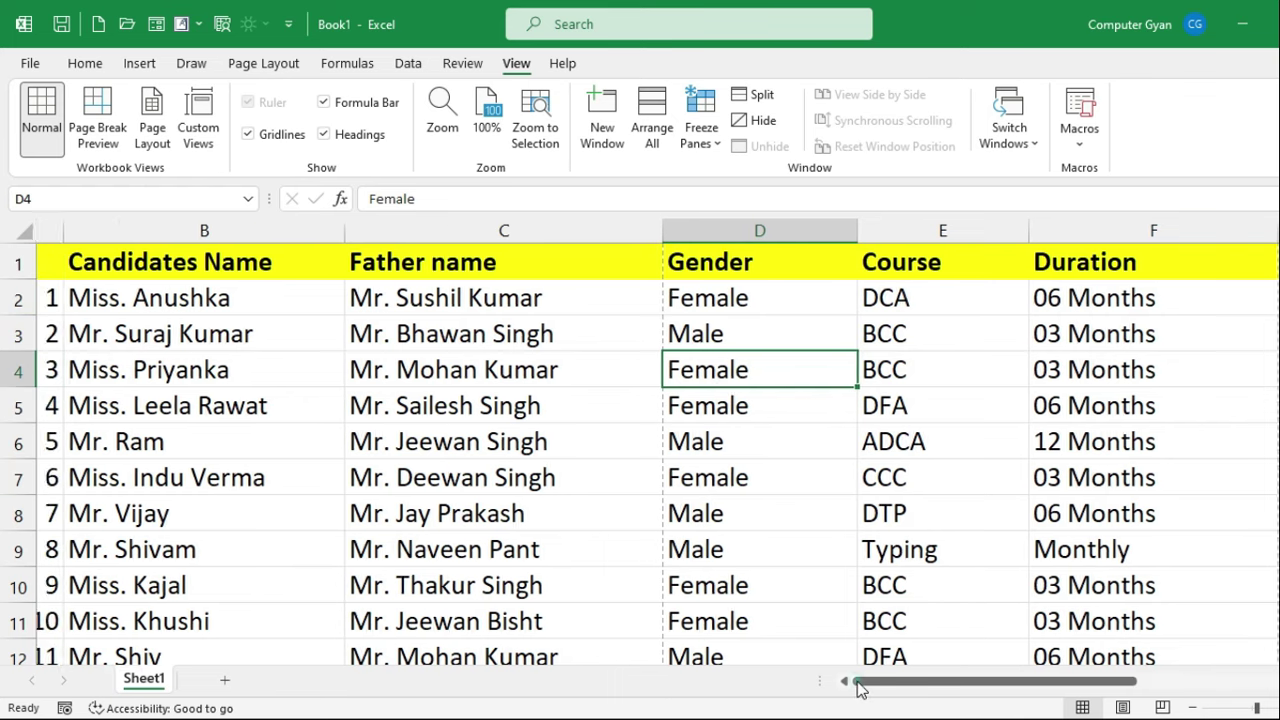
left_click(88, 266)
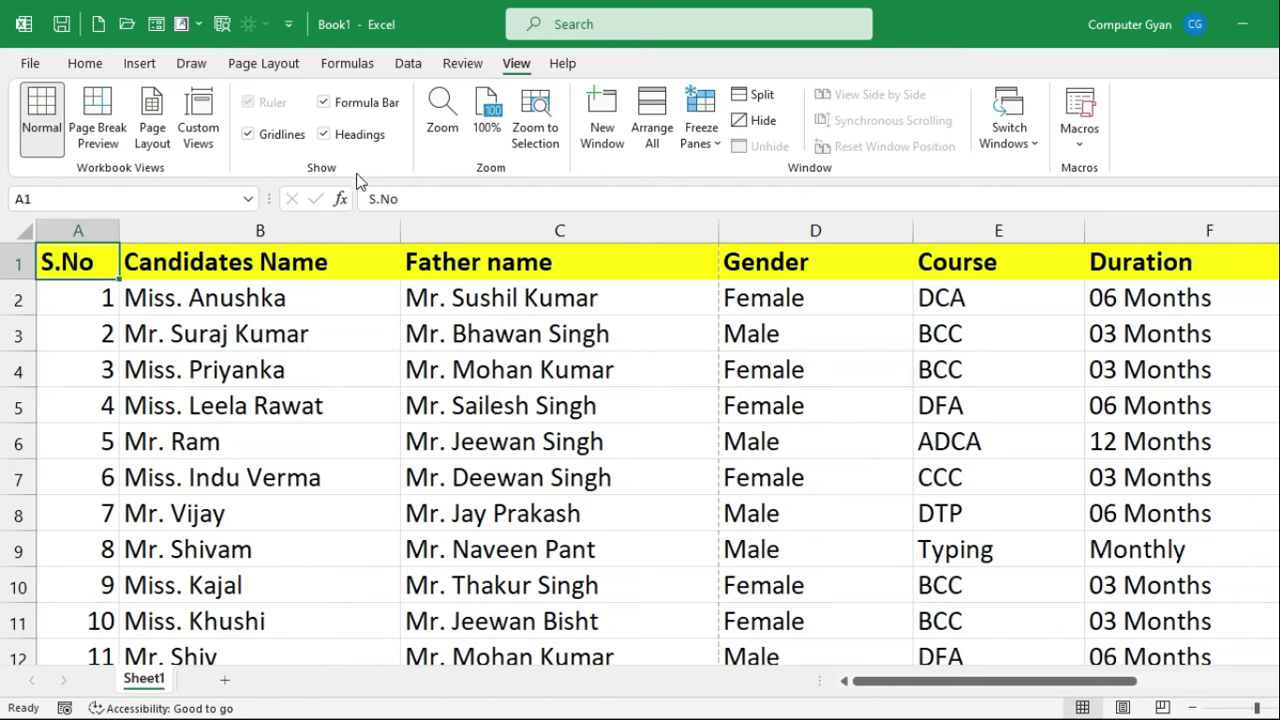
left_click(360, 136)
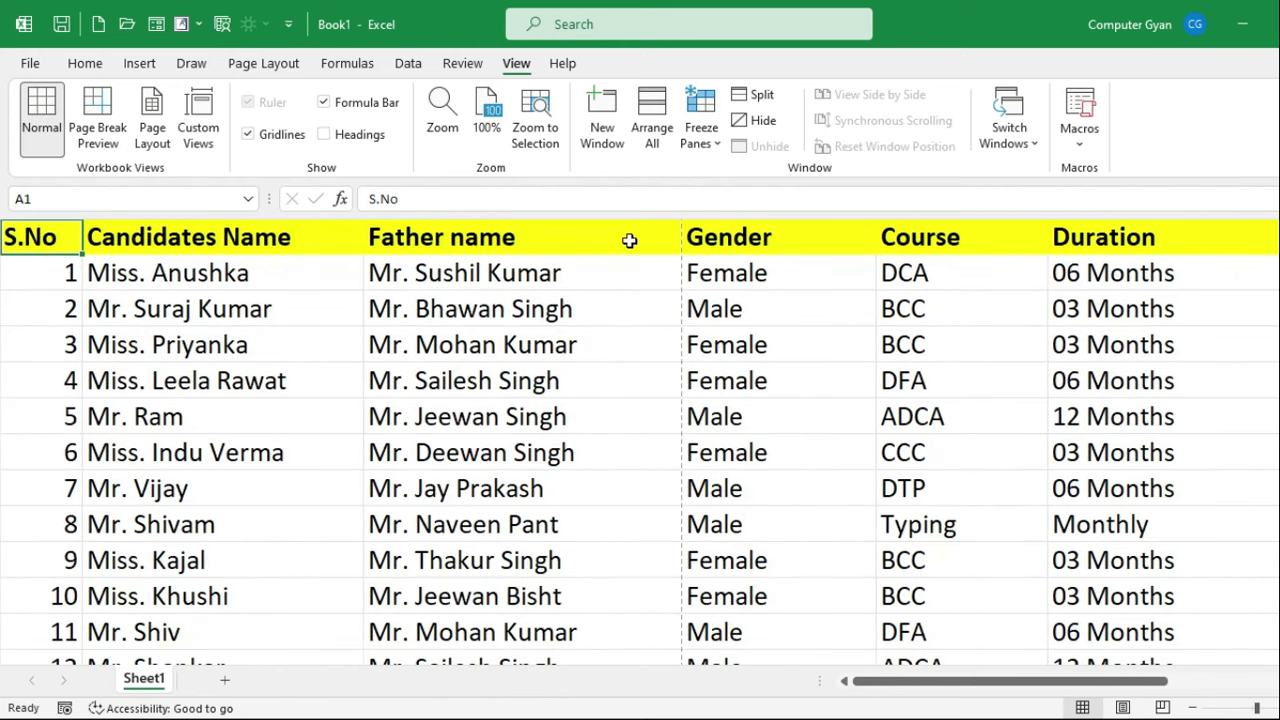
left_click(335, 145)
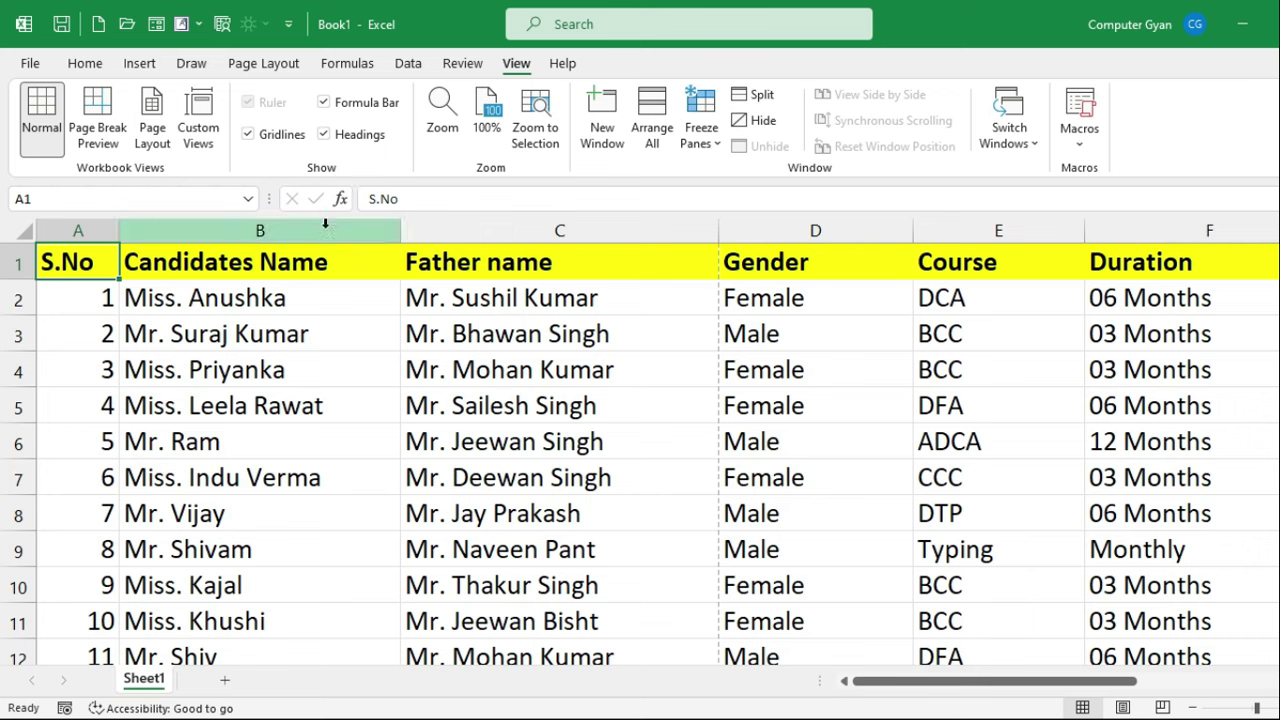
left_click(443, 115)
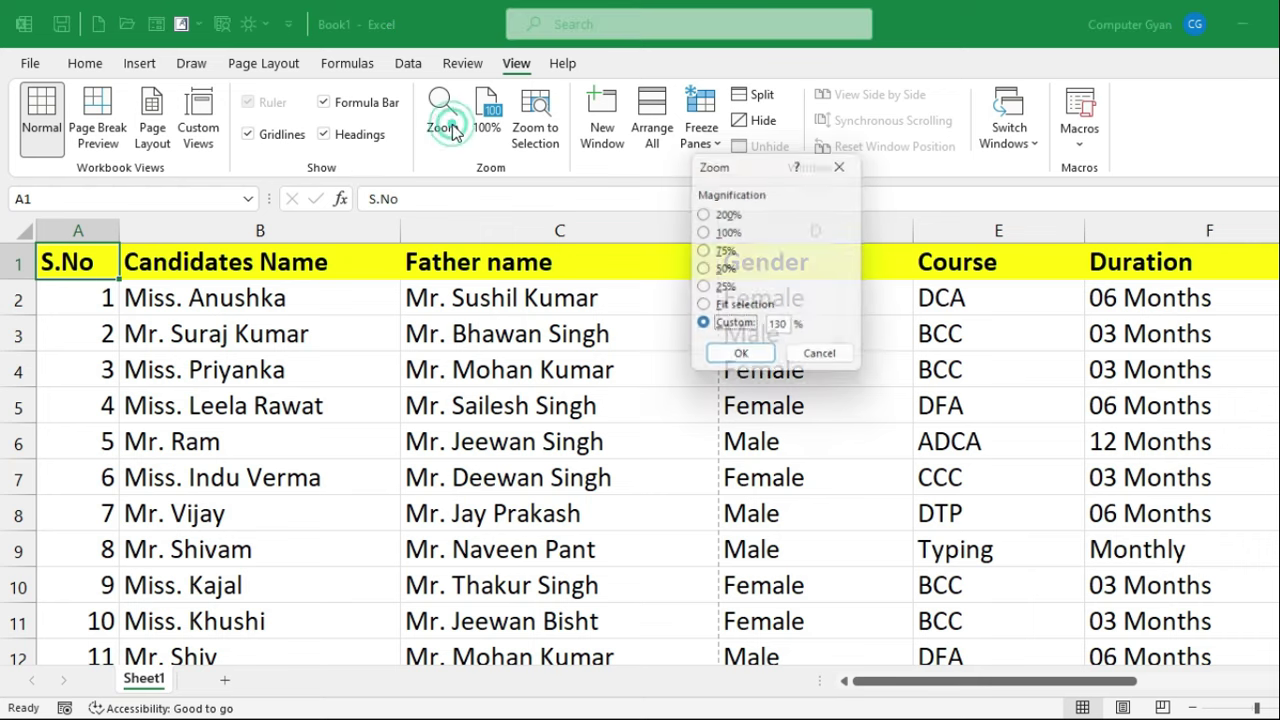
left_click(703, 232)
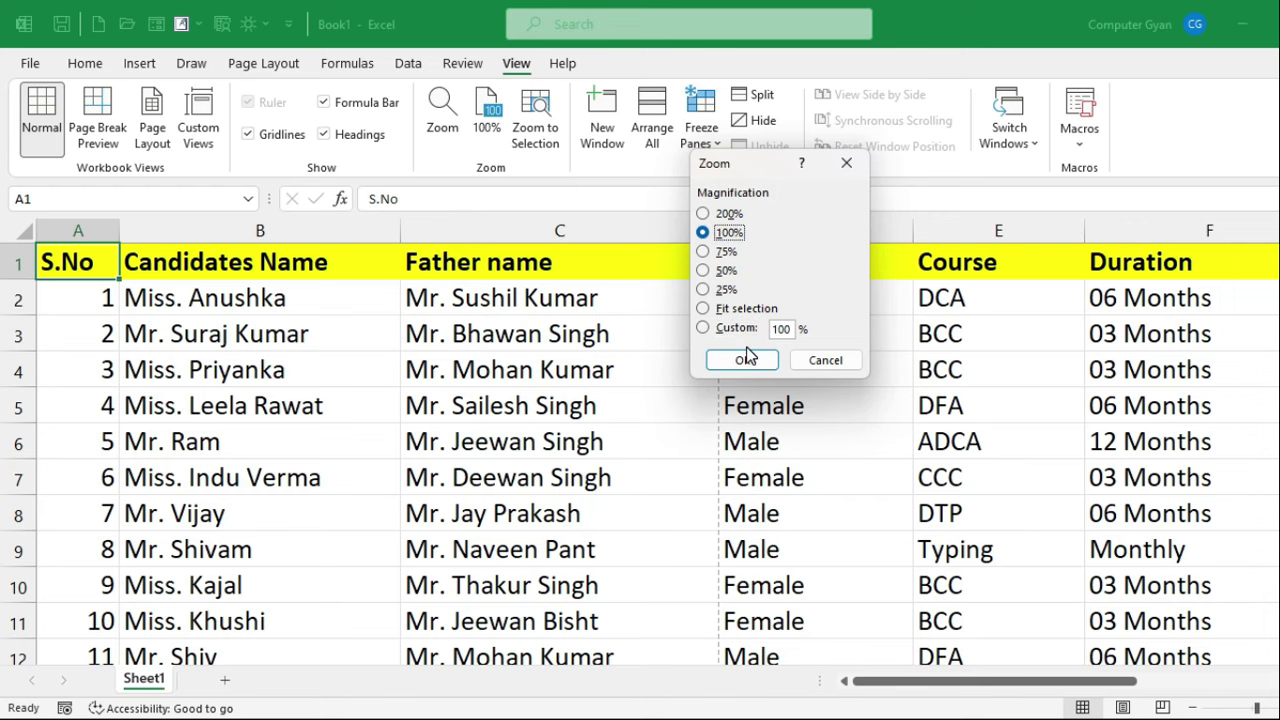
left_click(742, 360)
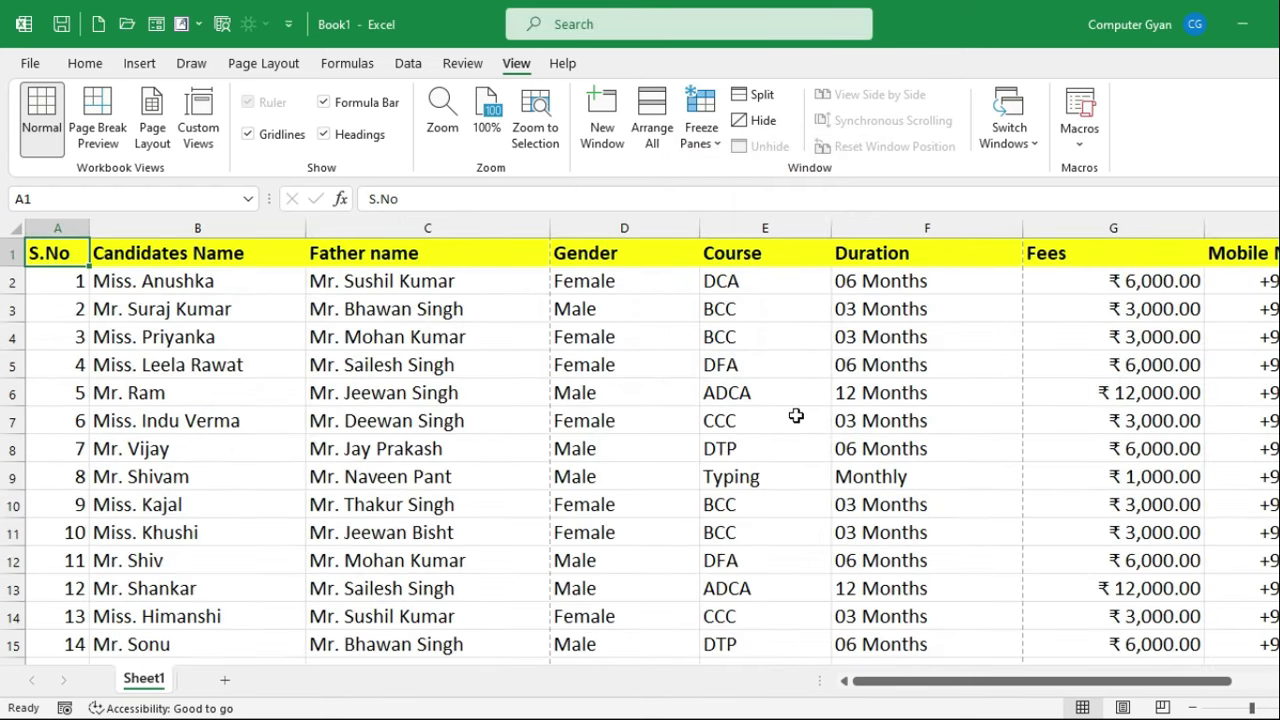
left_click(443, 112)
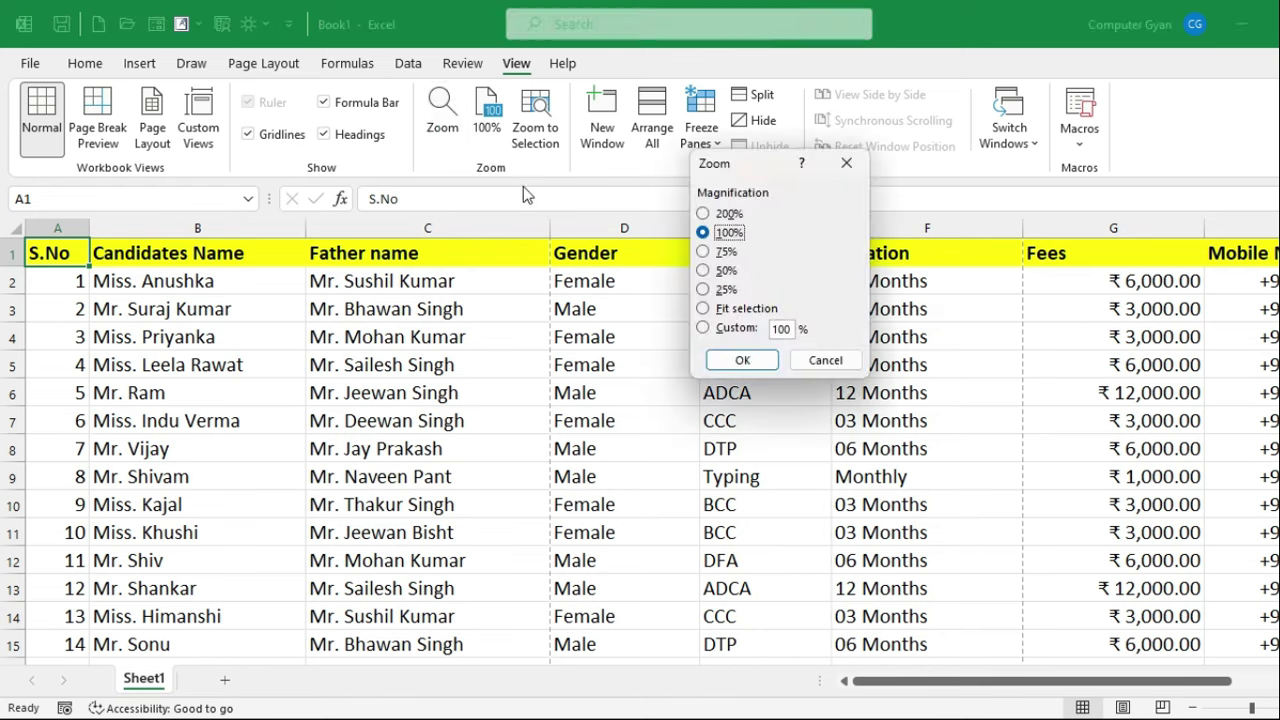
right_click(793, 333)
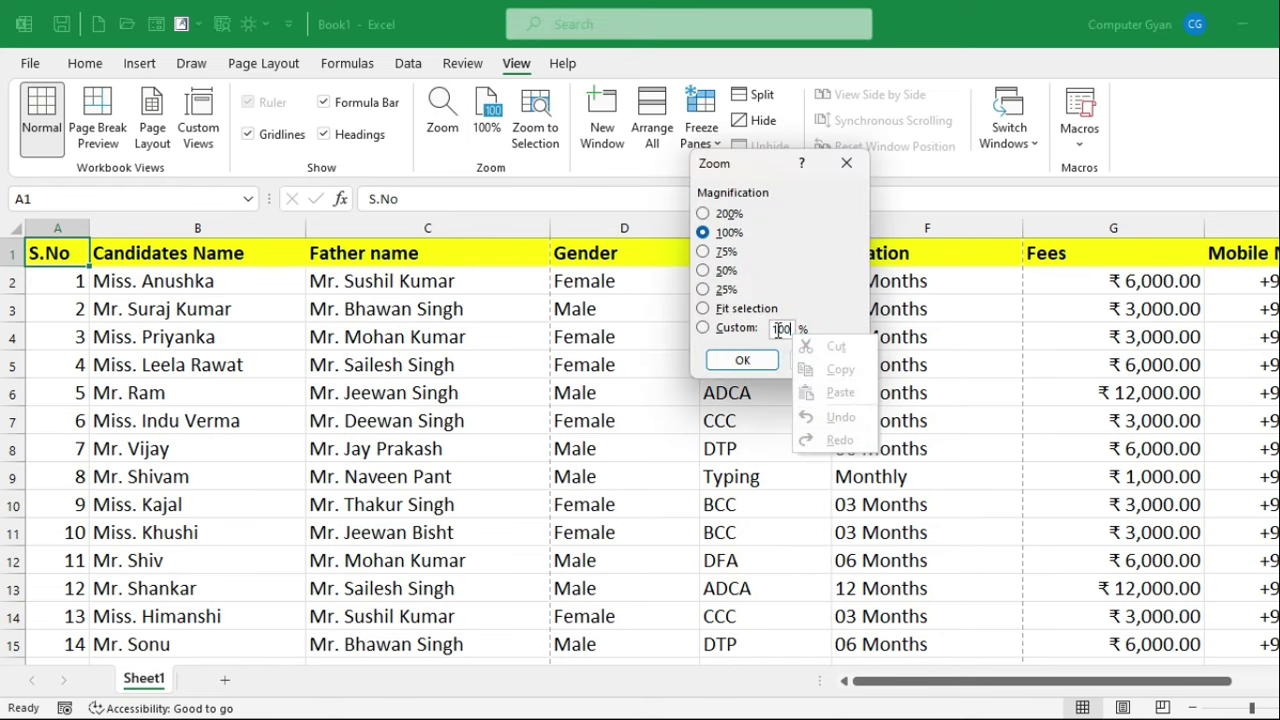
key("Escape")
key("BackSpace")
key("BackSpace")
key("BackSpace")
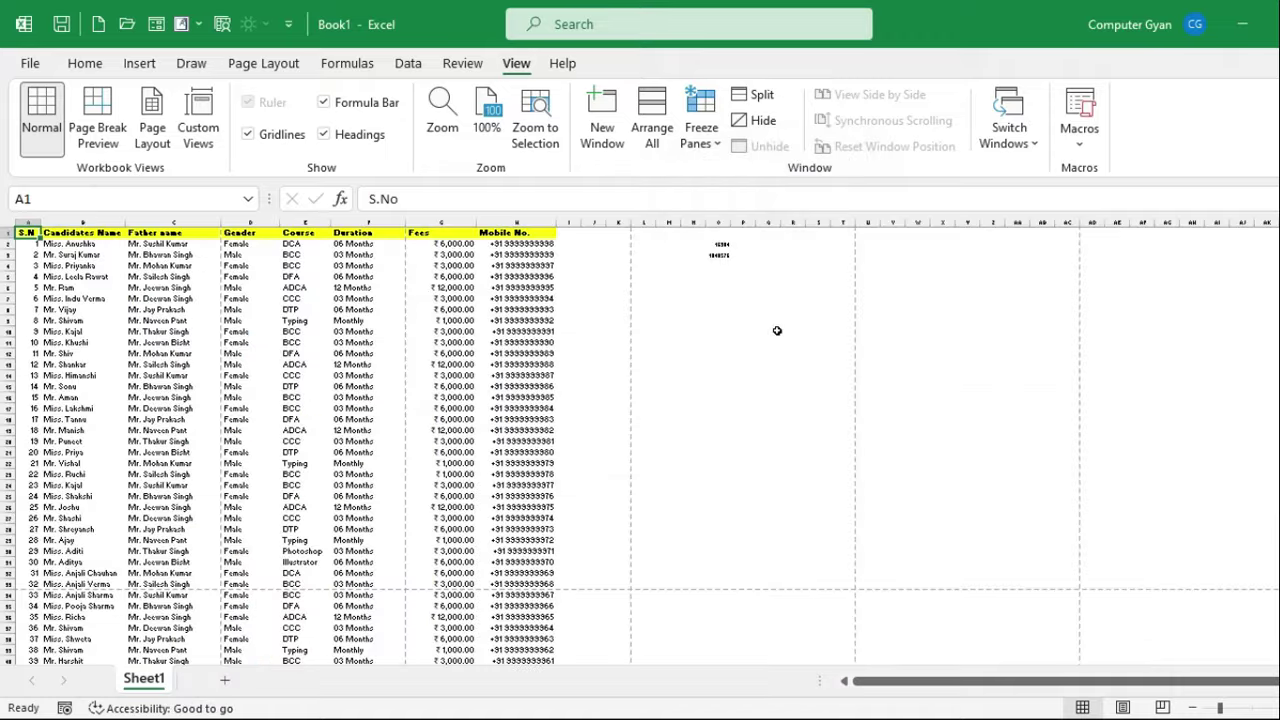
left_click(480, 113)
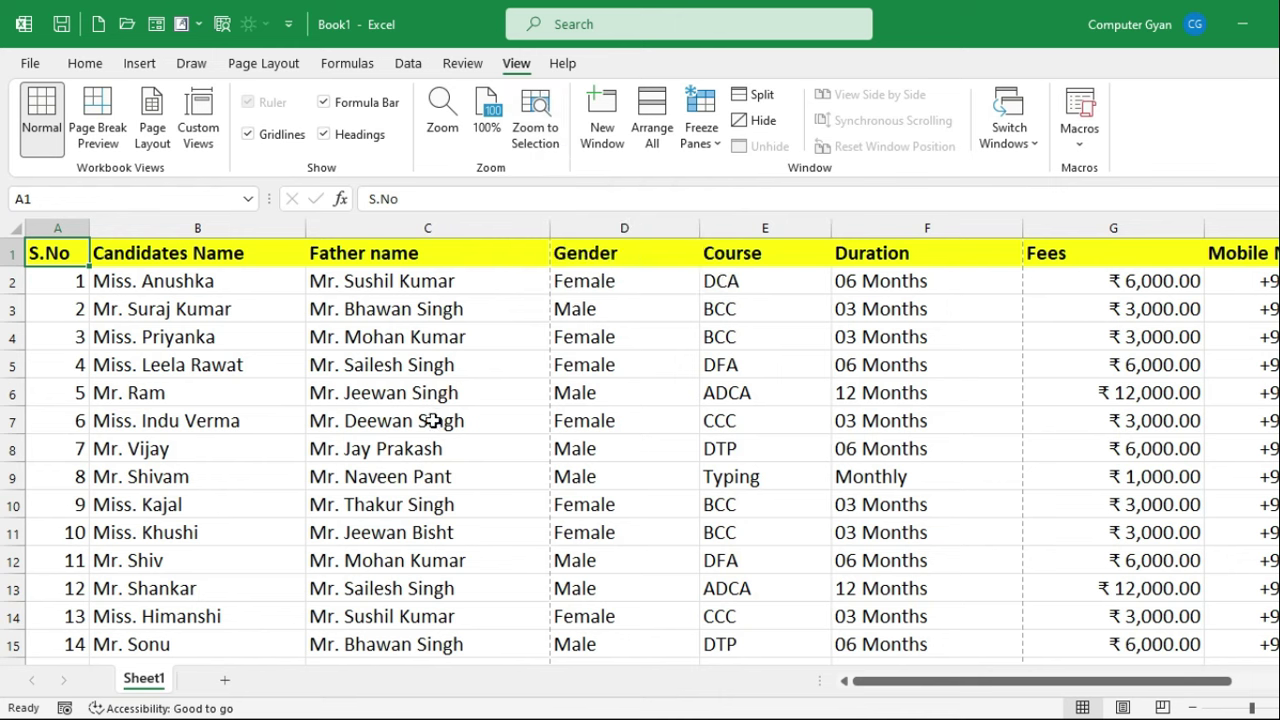
left_click_drag(80, 337, 486, 400)
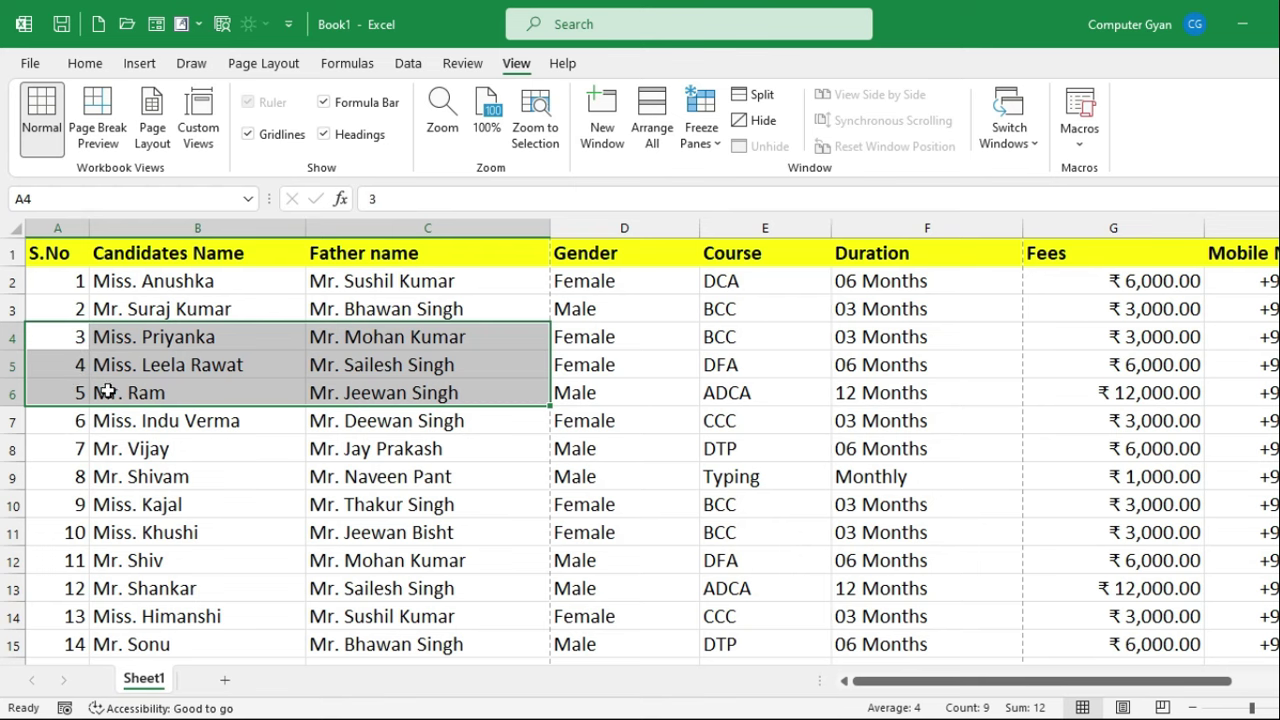
left_click(551, 150)
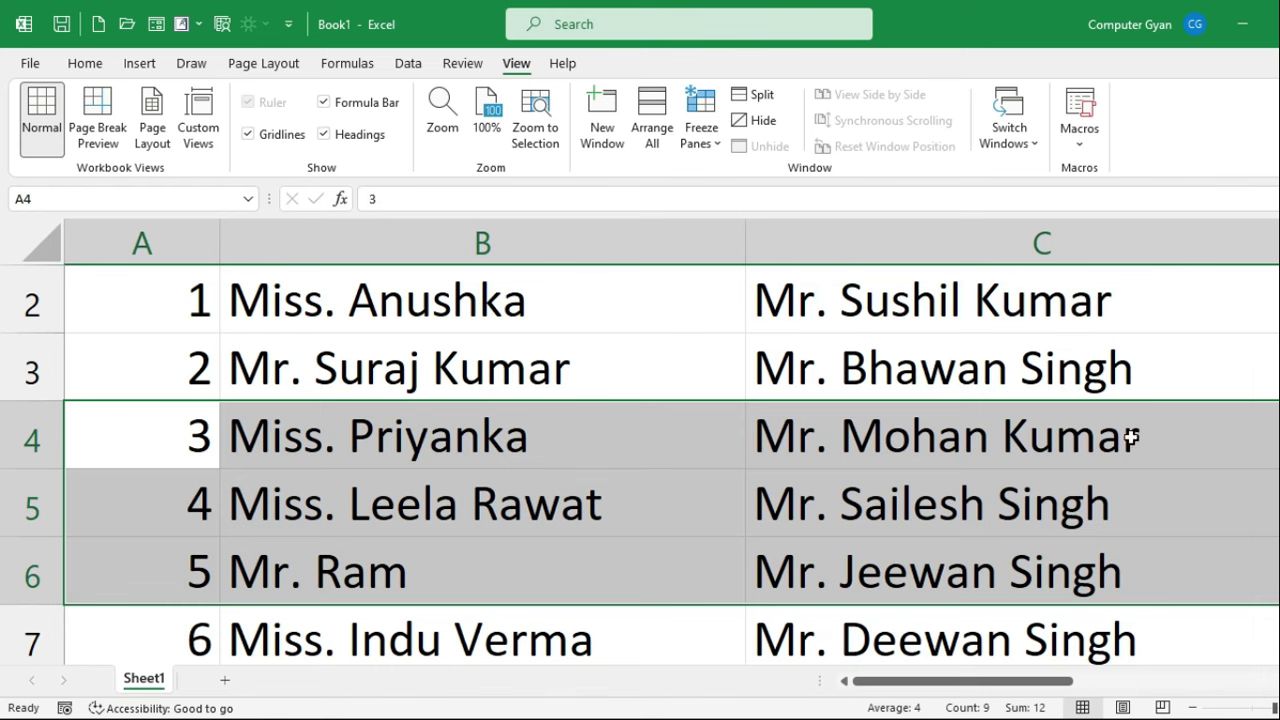
left_click(495, 117)
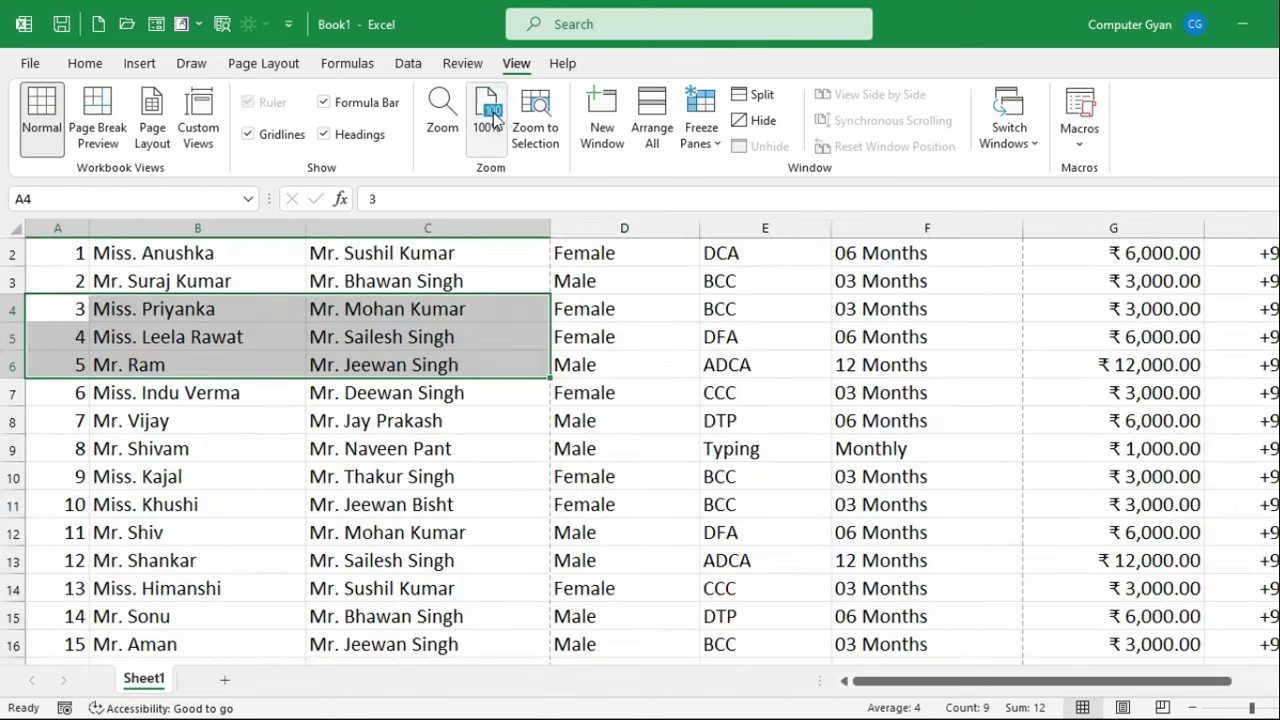
scroll(595, 328, "up", 1)
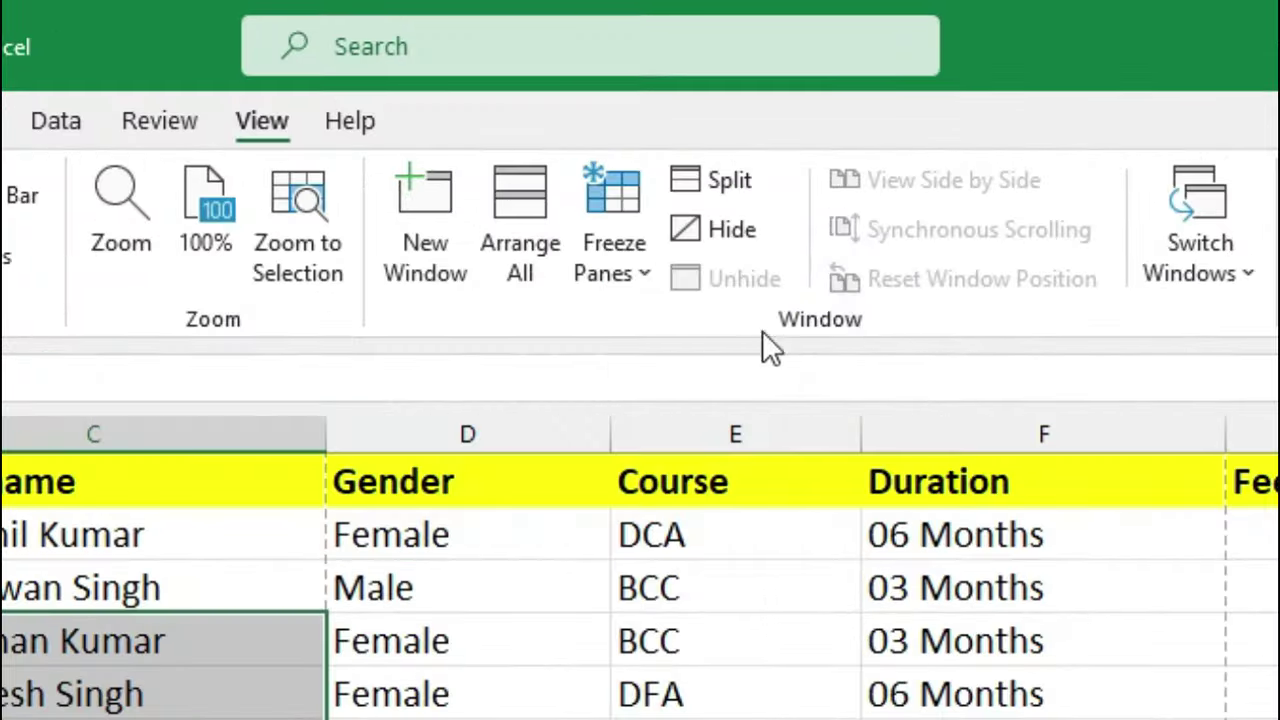
- Open a second window of the workbook, Book1:2
left_click(506, 698)
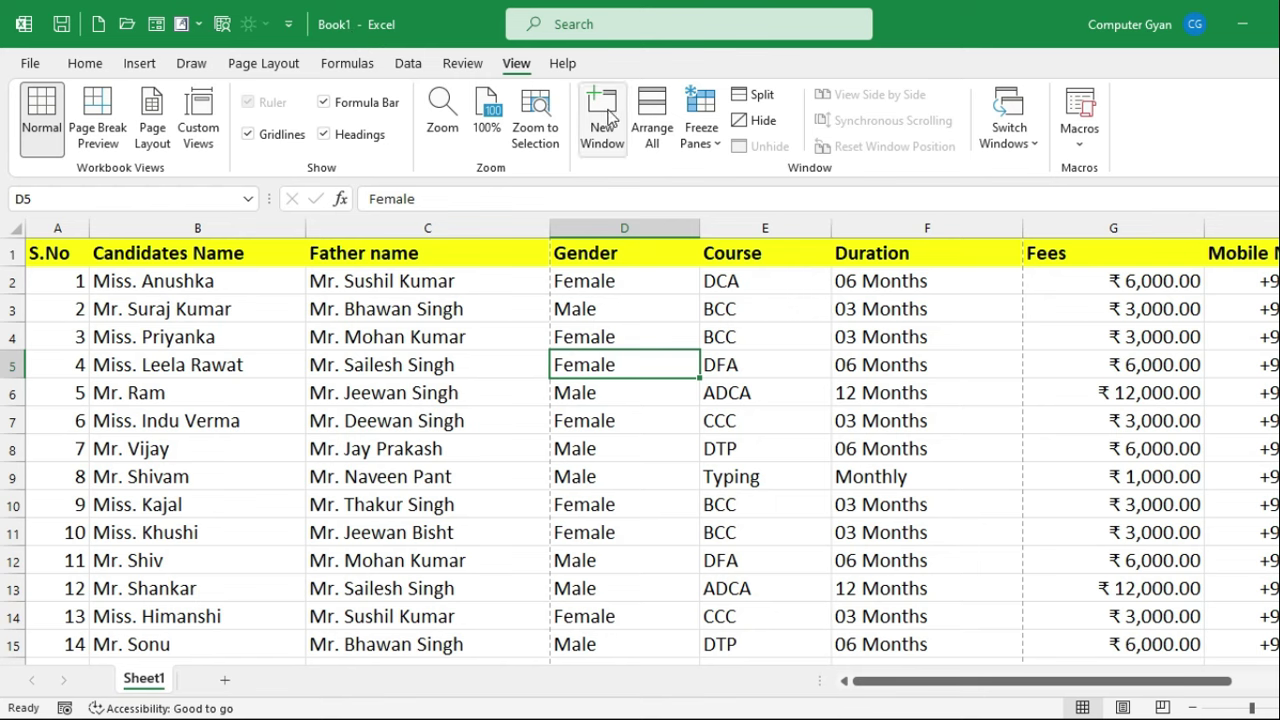
left_click(608, 115)
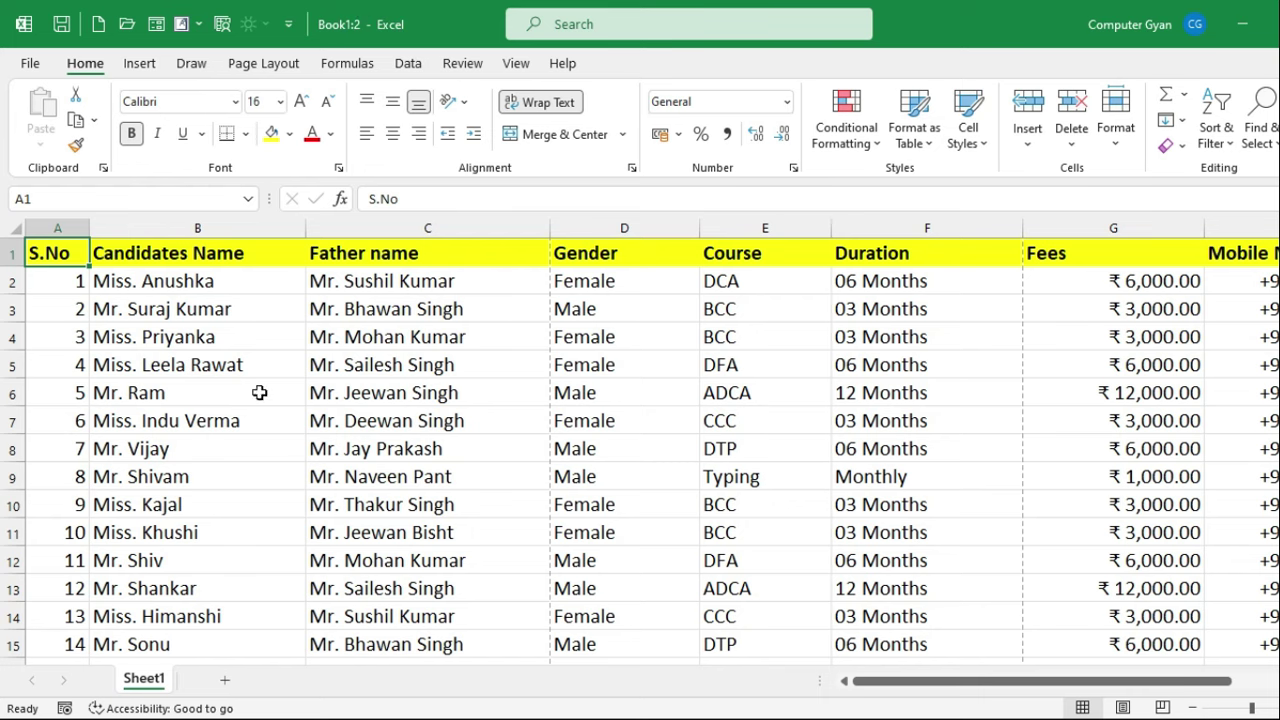
mouse_move(770, 697)
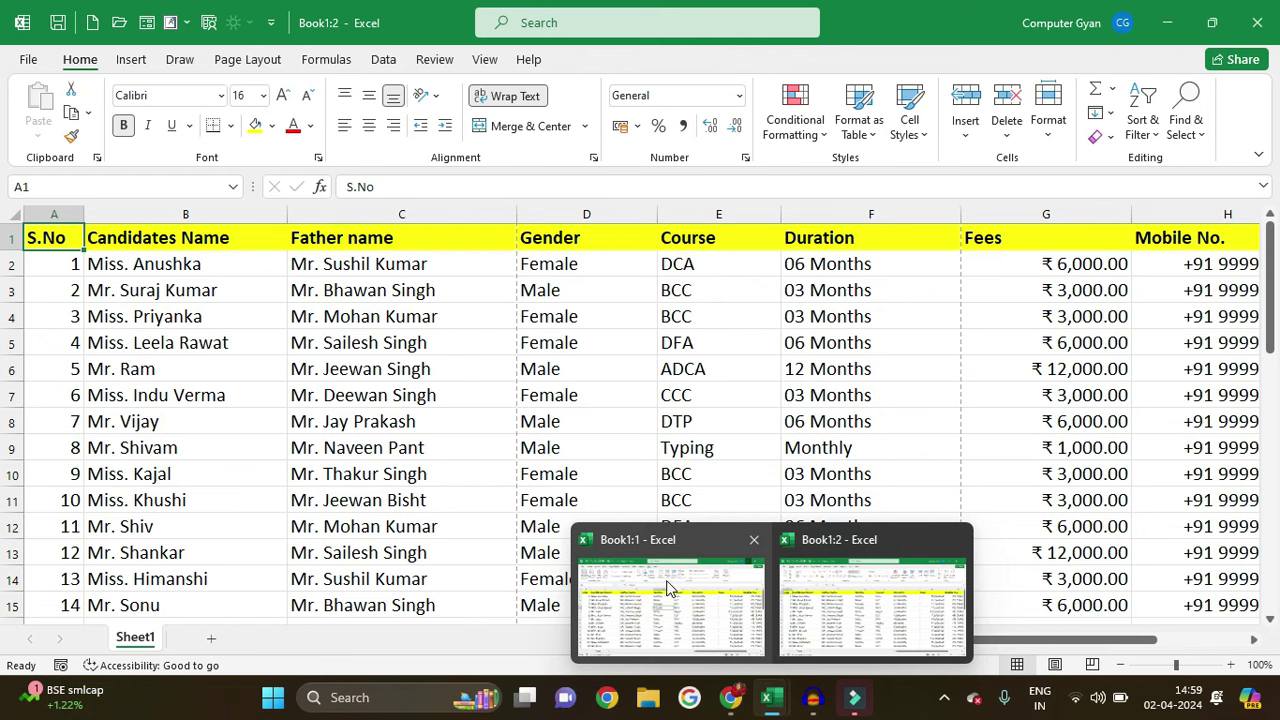
left_click(645, 372)
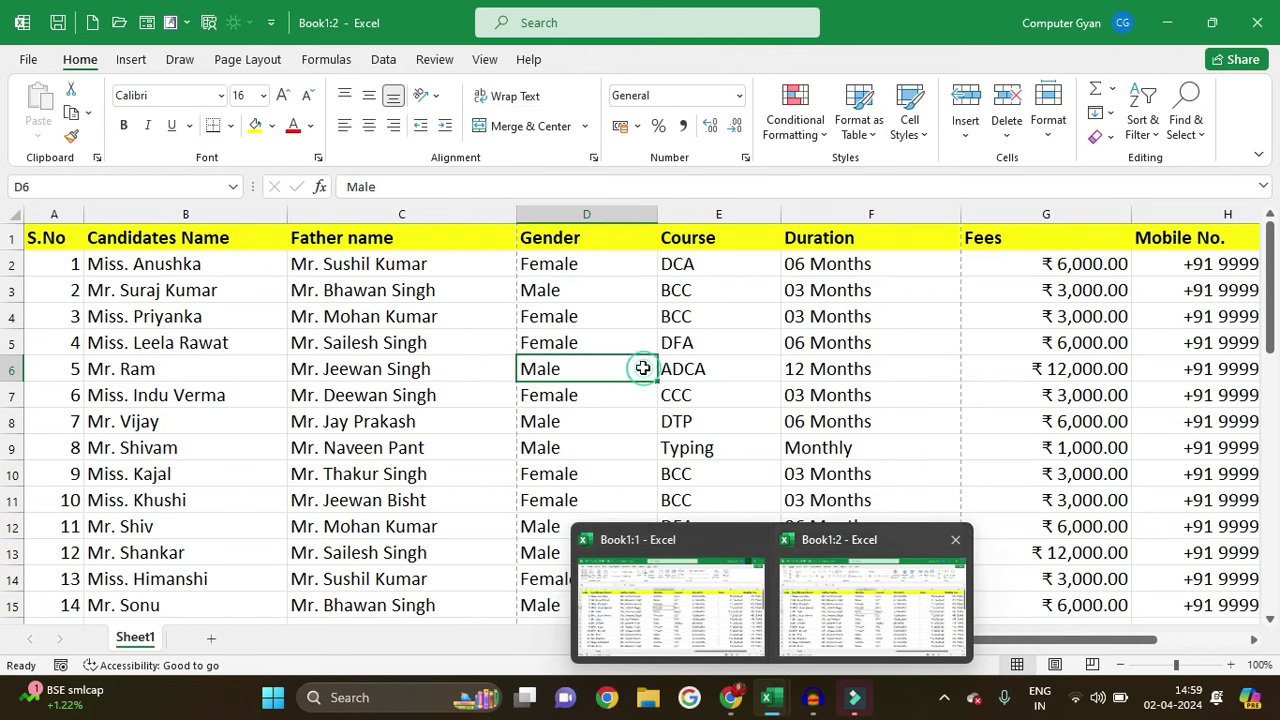
- Cancel the Arrange Windows dialog, then show the File backstage list of recent workbooks
left_click(488, 60)
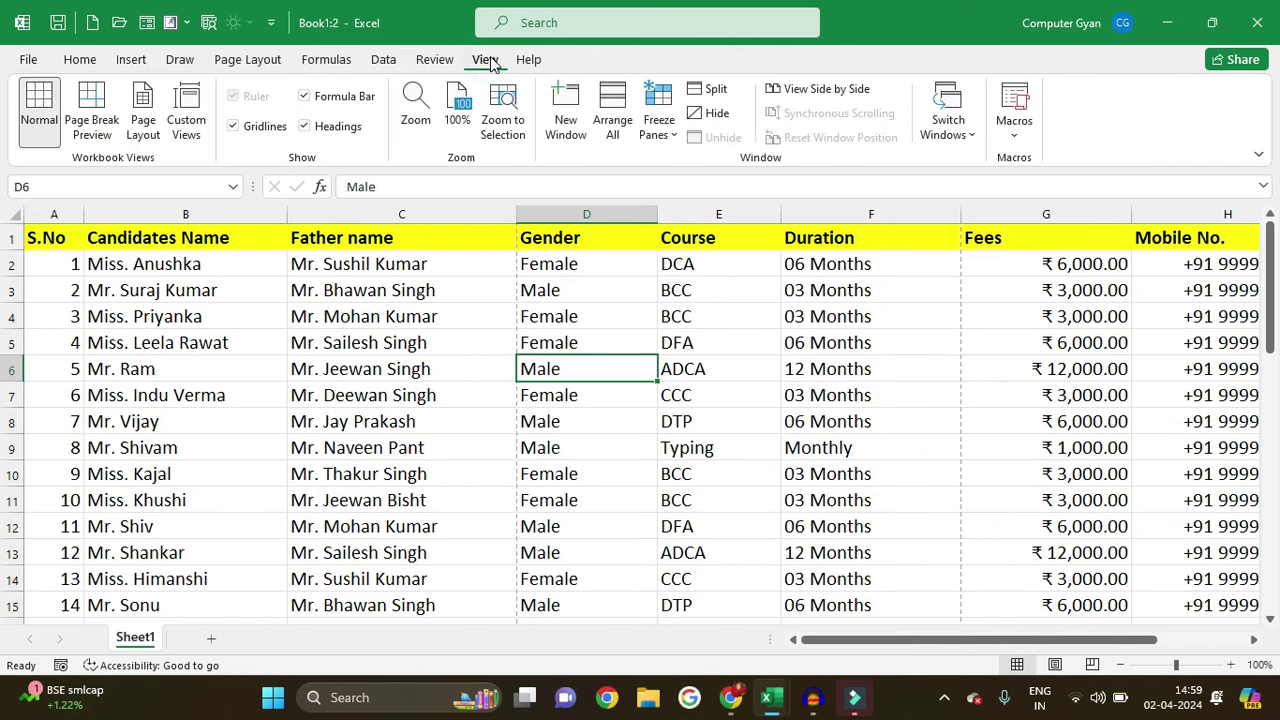
left_click(616, 128)
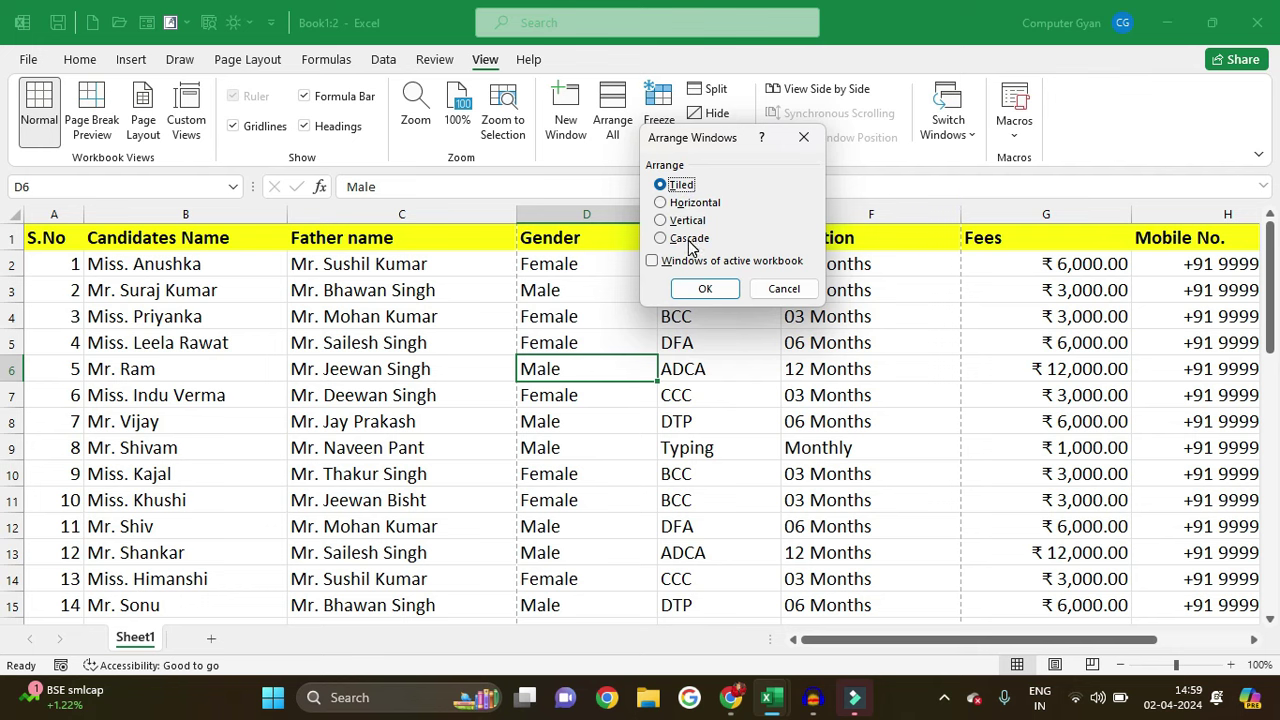
left_click(785, 288)
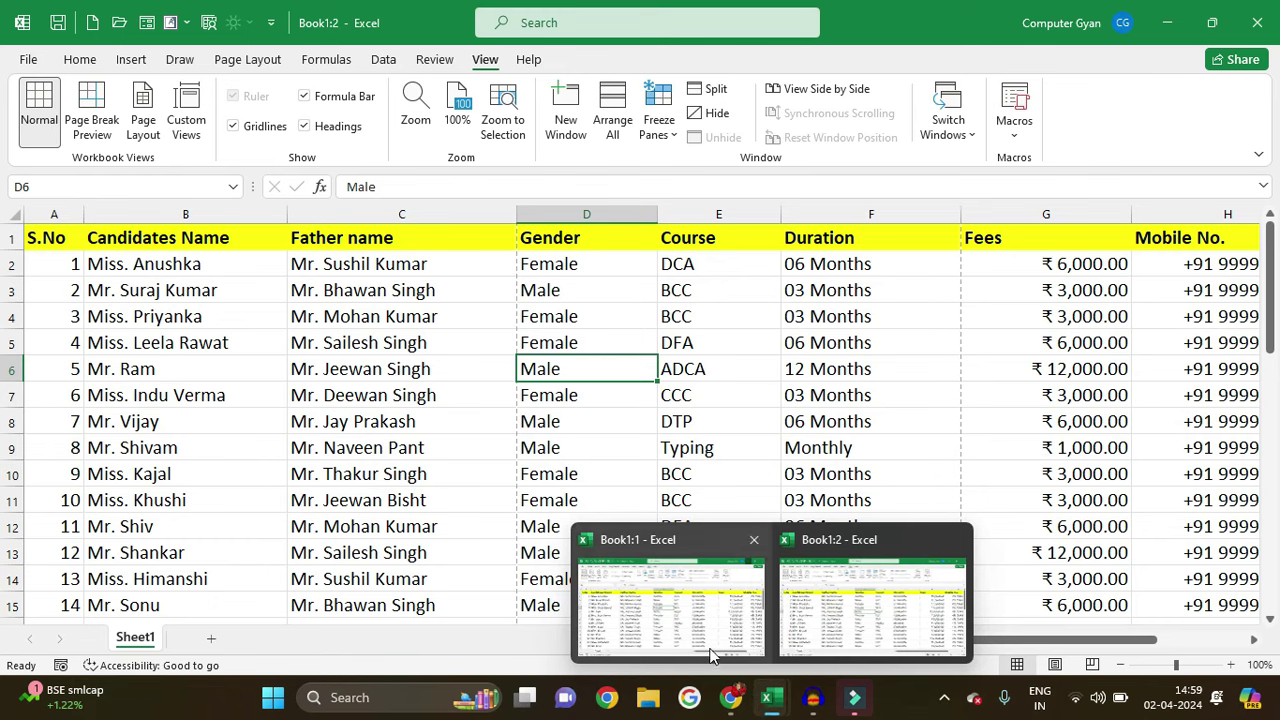
left_click(522, 401)
left_click(30, 60)
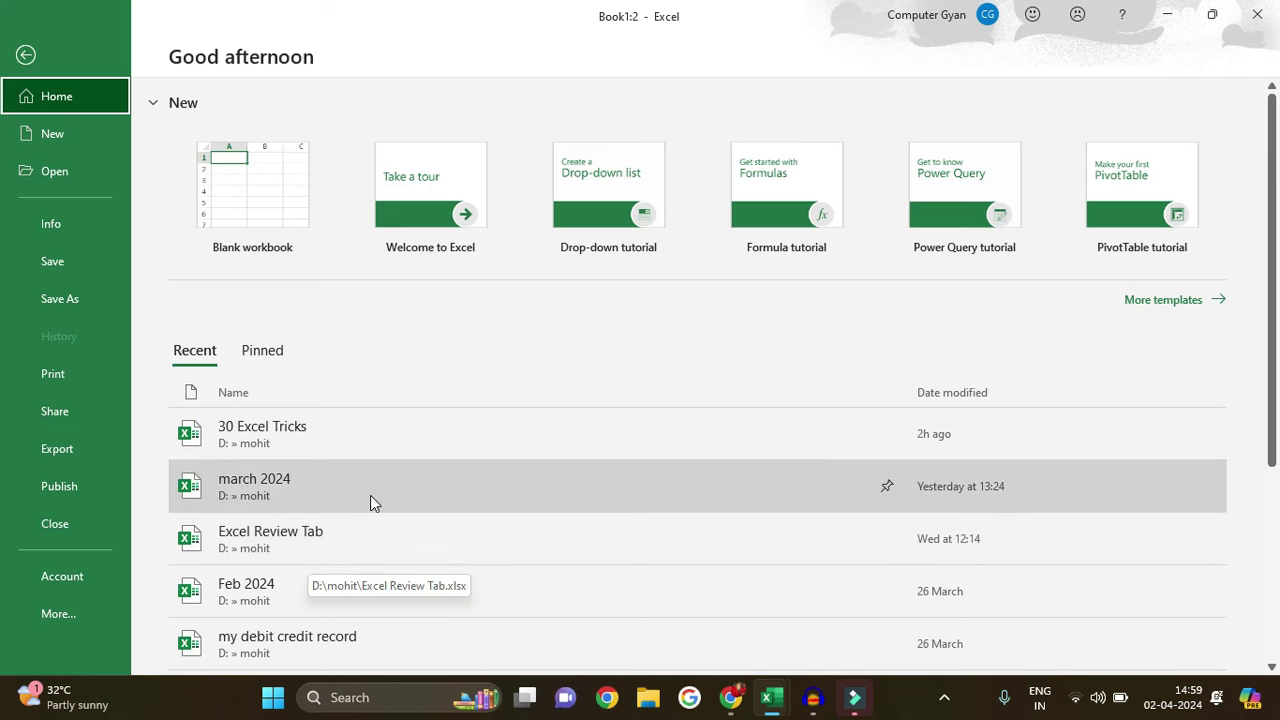
- Open the 'march 2024' workbook from the Recent list
left_click(303, 497)
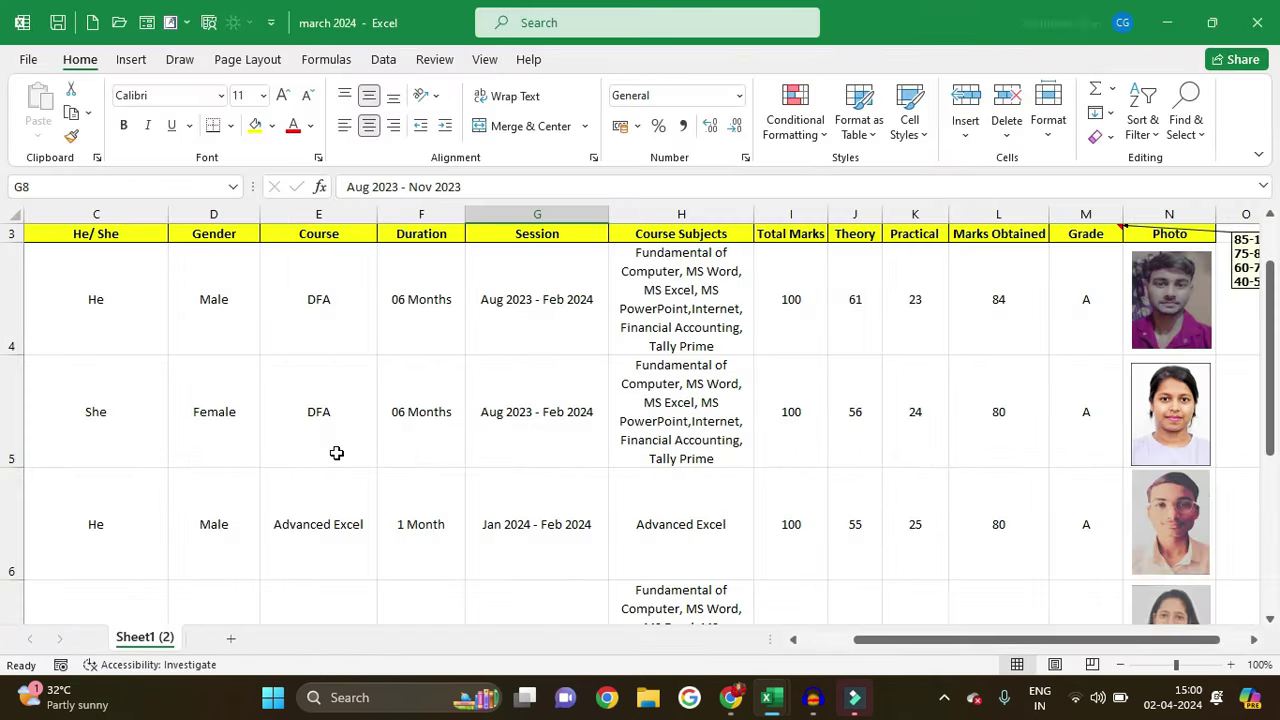
left_click_drag(920, 639, 878, 640)
scroll(660, 474, "up", 3, "ctrl")
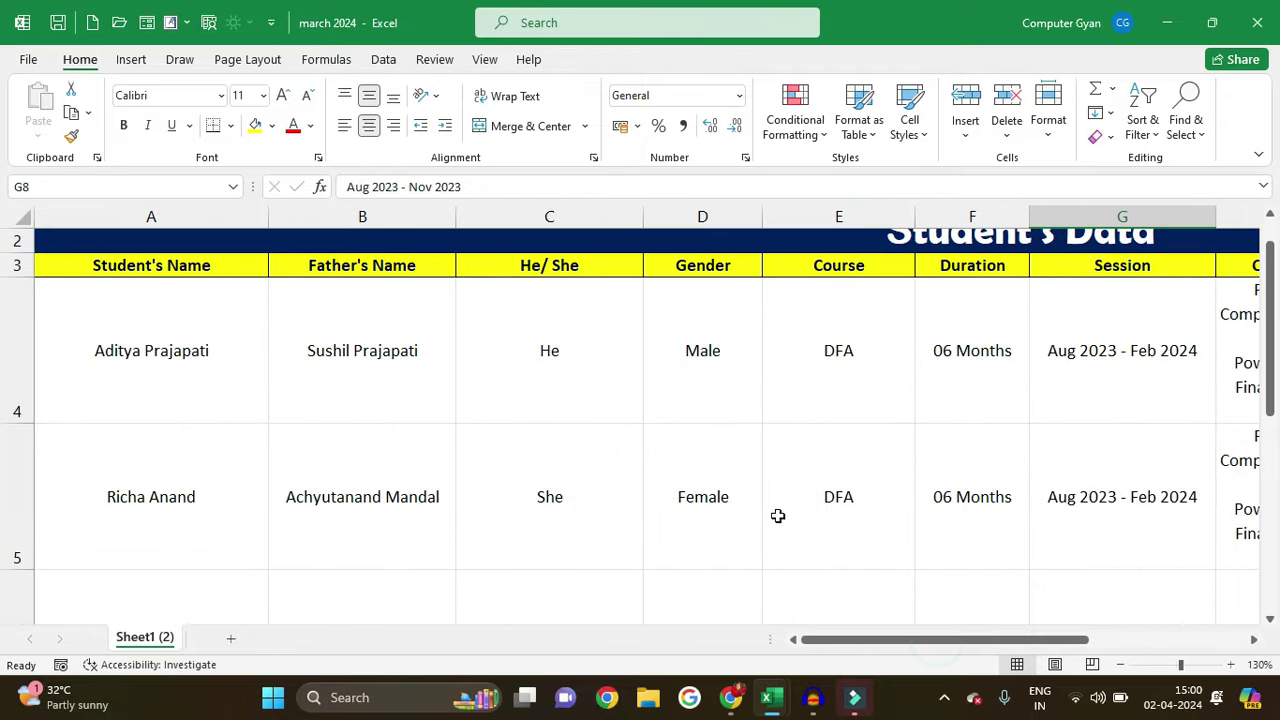
scroll(774, 509, "up", 1)
- Tile all open Excel windows using Arrange All
left_click(485, 60)
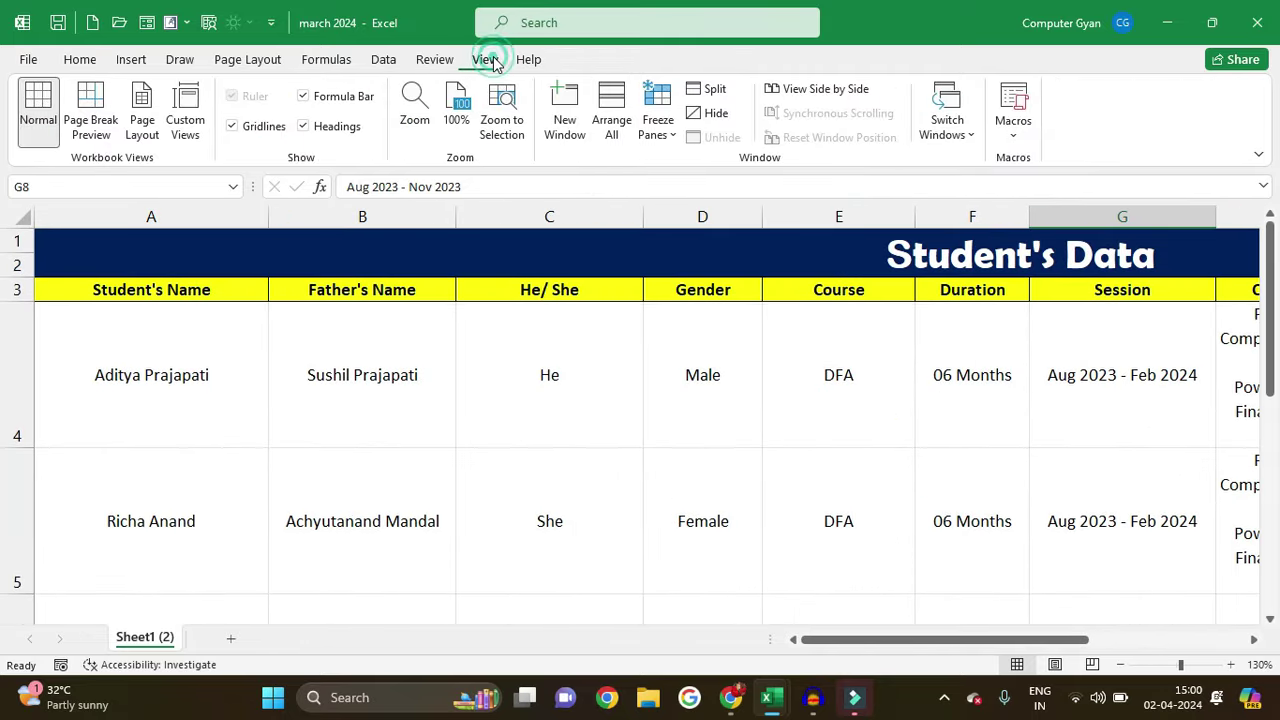
left_click(613, 118)
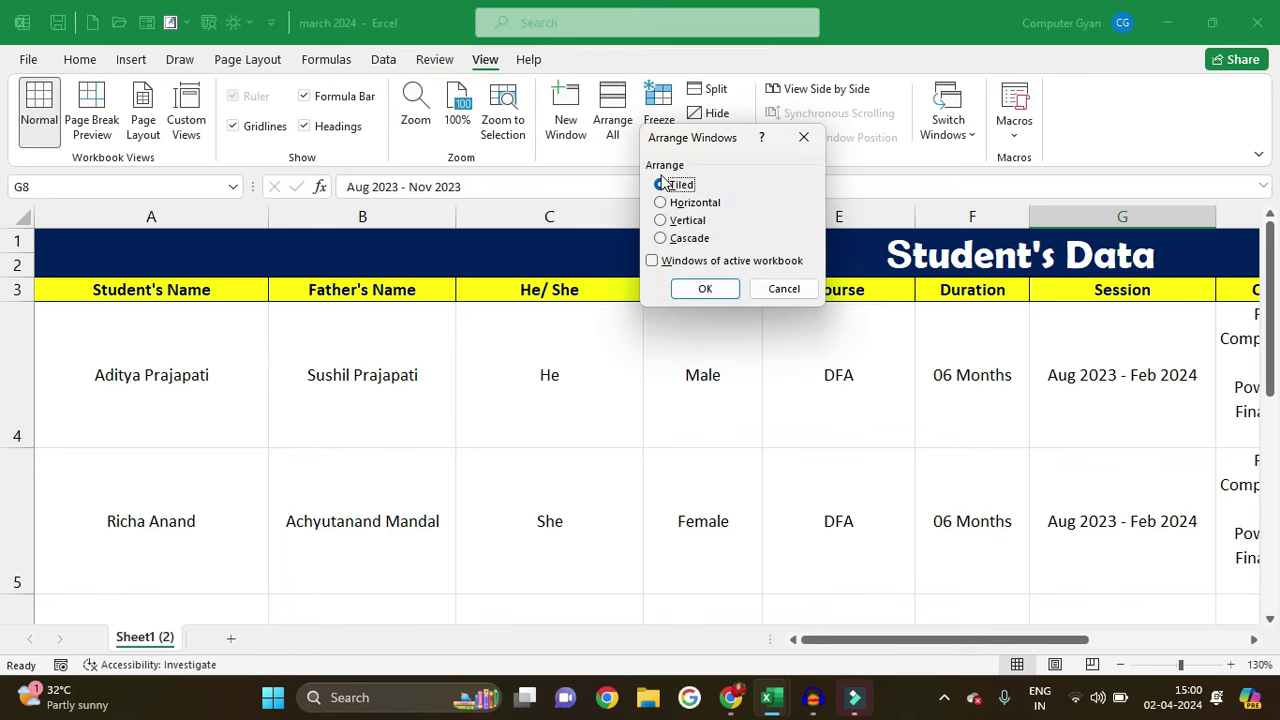
left_click(705, 289)
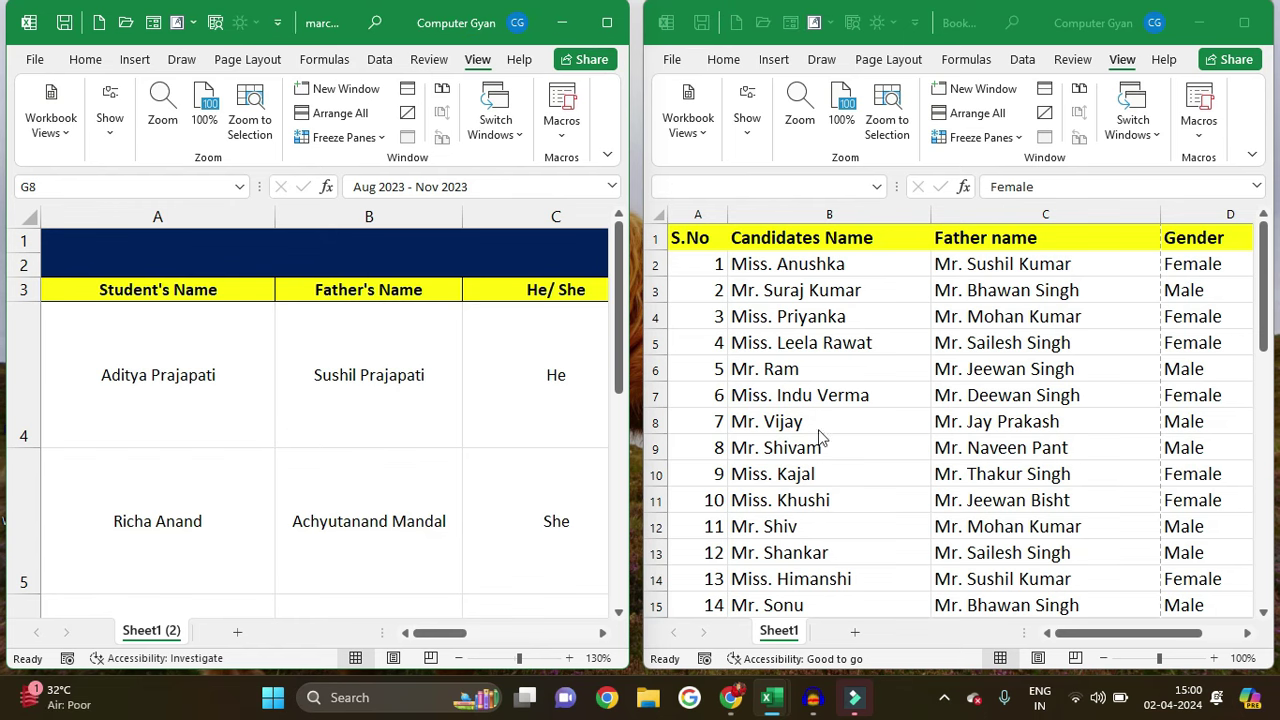
mouse_move(770, 698)
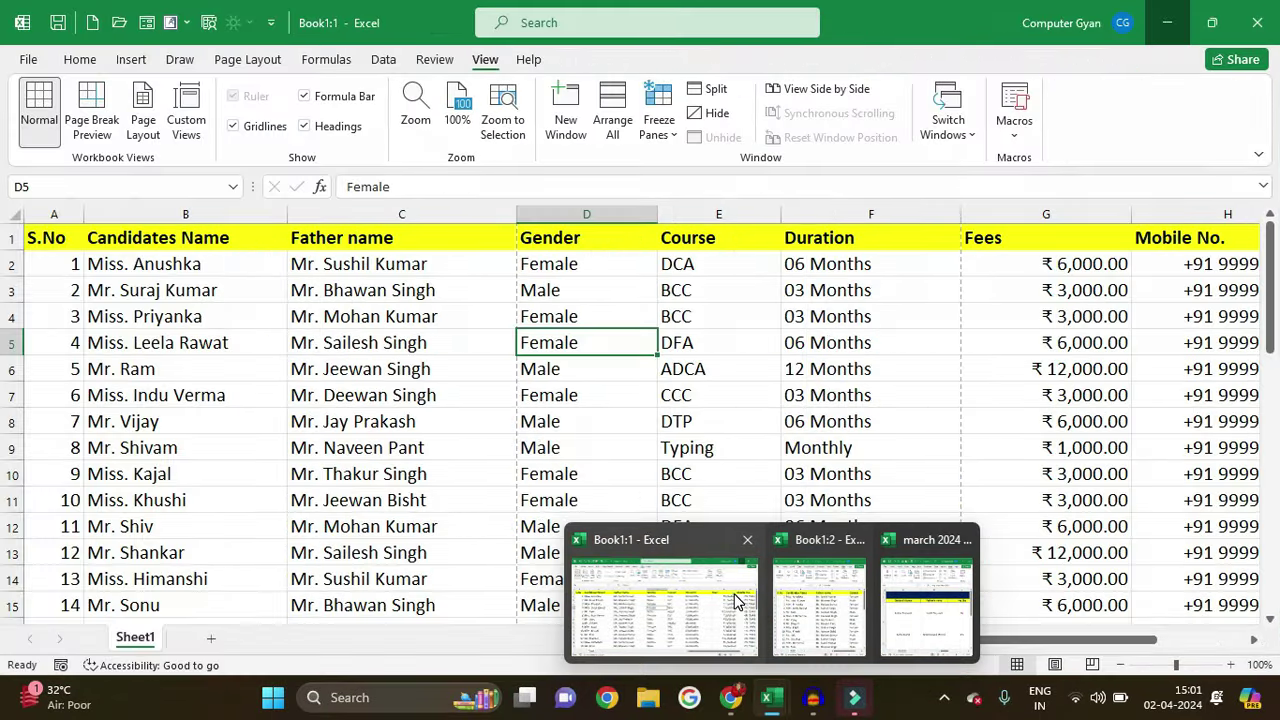
- Arrange the three workbook windows horizontally, stacked one above another
left_click(737, 600)
left_click(604, 130)
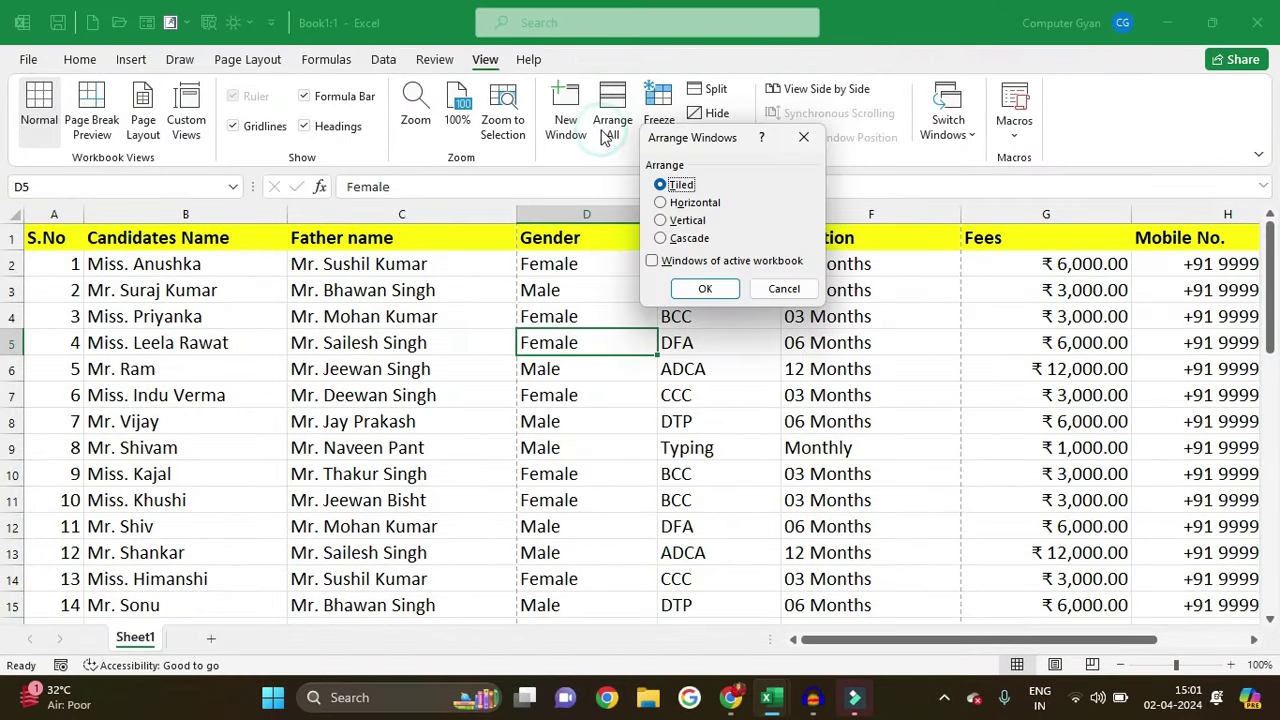
left_click(680, 203)
left_click(704, 288)
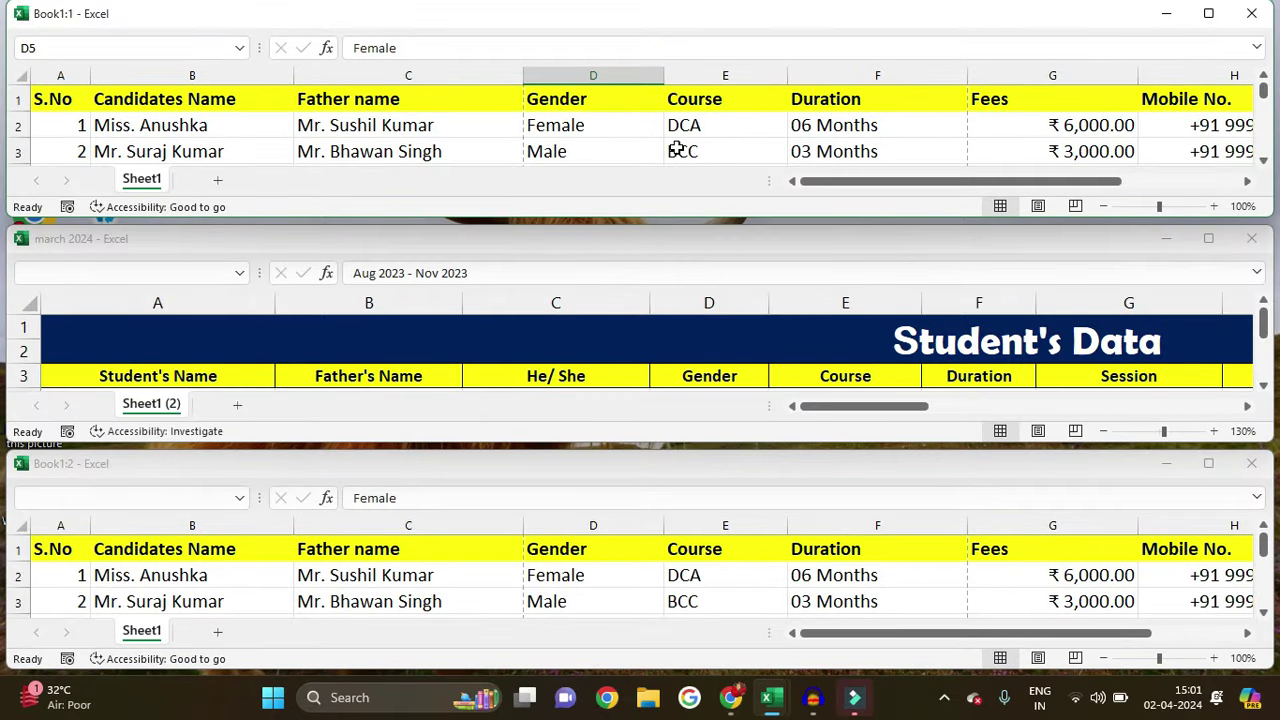
- Switch between the windows, then rearrange all three vertically side by side
left_click(677, 143)
left_click(646, 352)
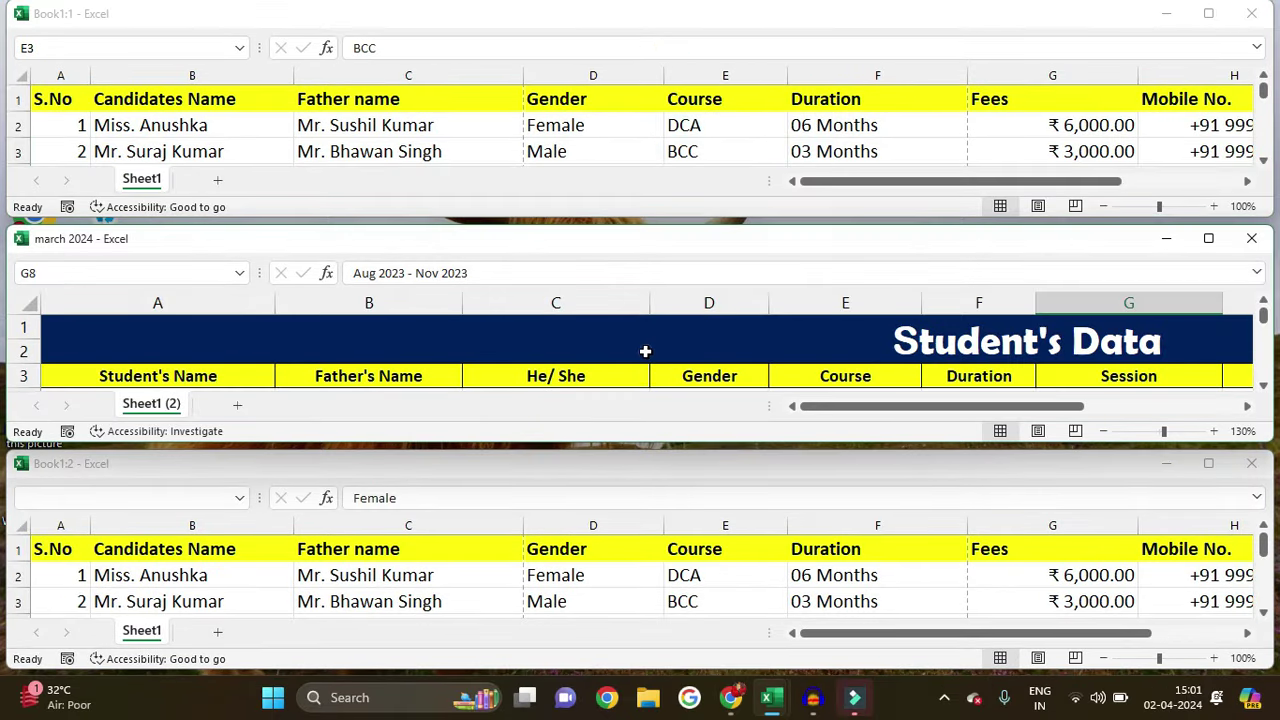
right_click(716, 578)
left_click(1028, 547)
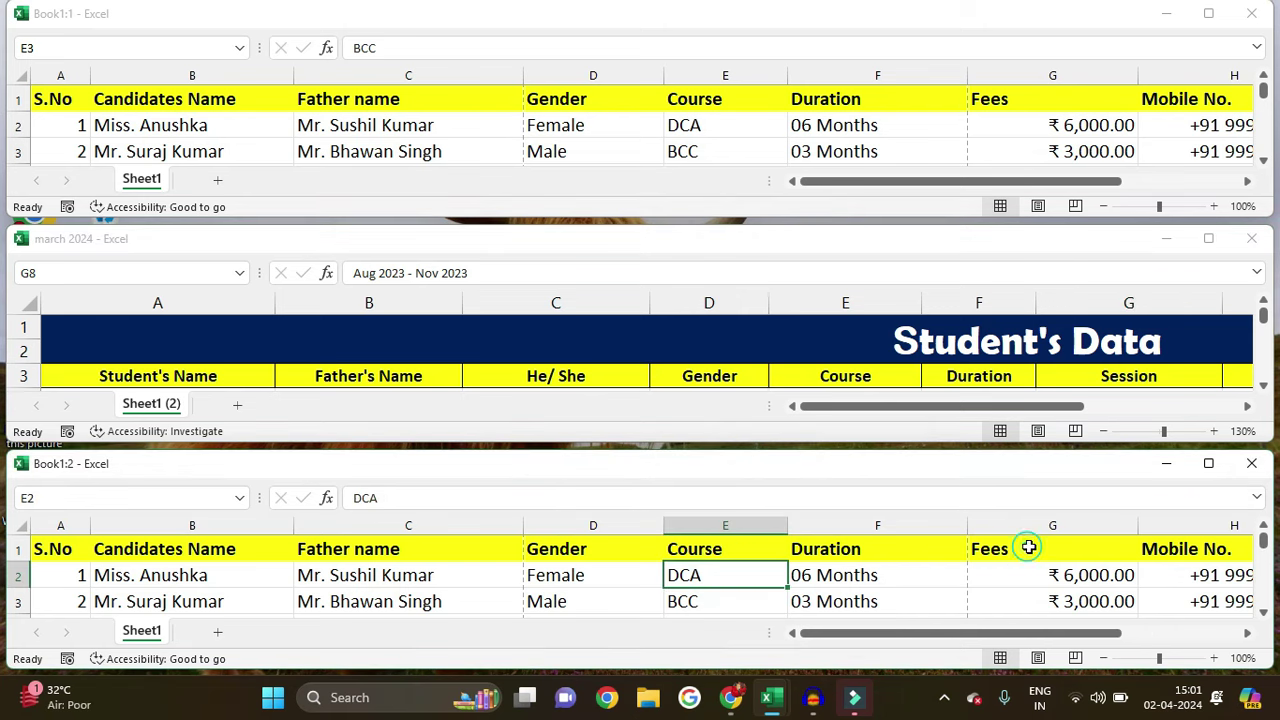
left_click(1207, 464)
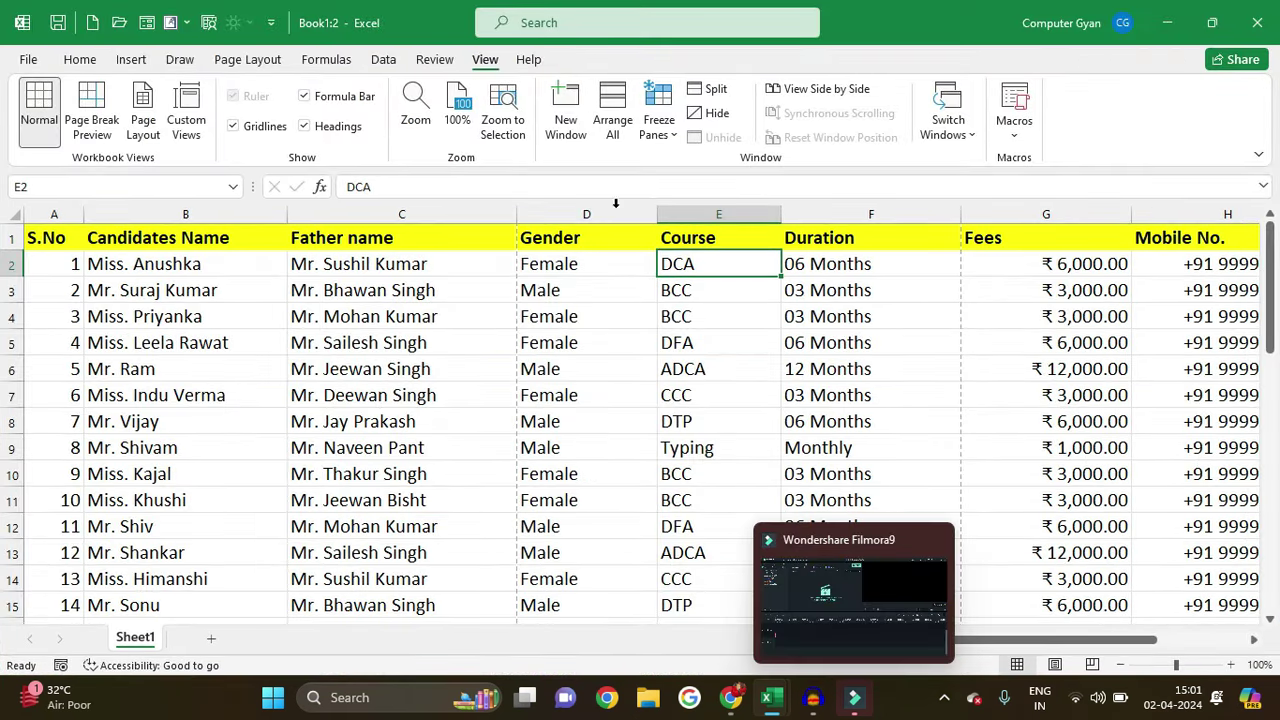
left_click(612, 124)
left_click(680, 221)
left_click(705, 288)
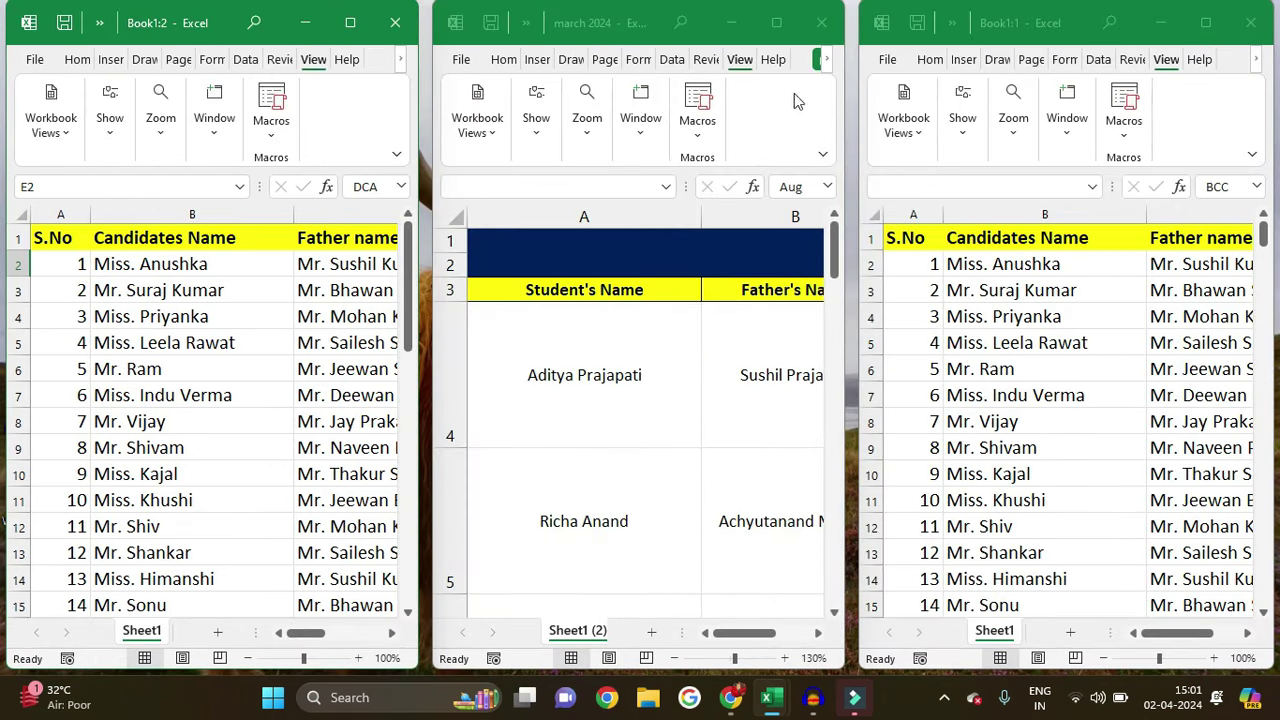
- Arrange the open workbook windows in a cascade
left_click(776, 22)
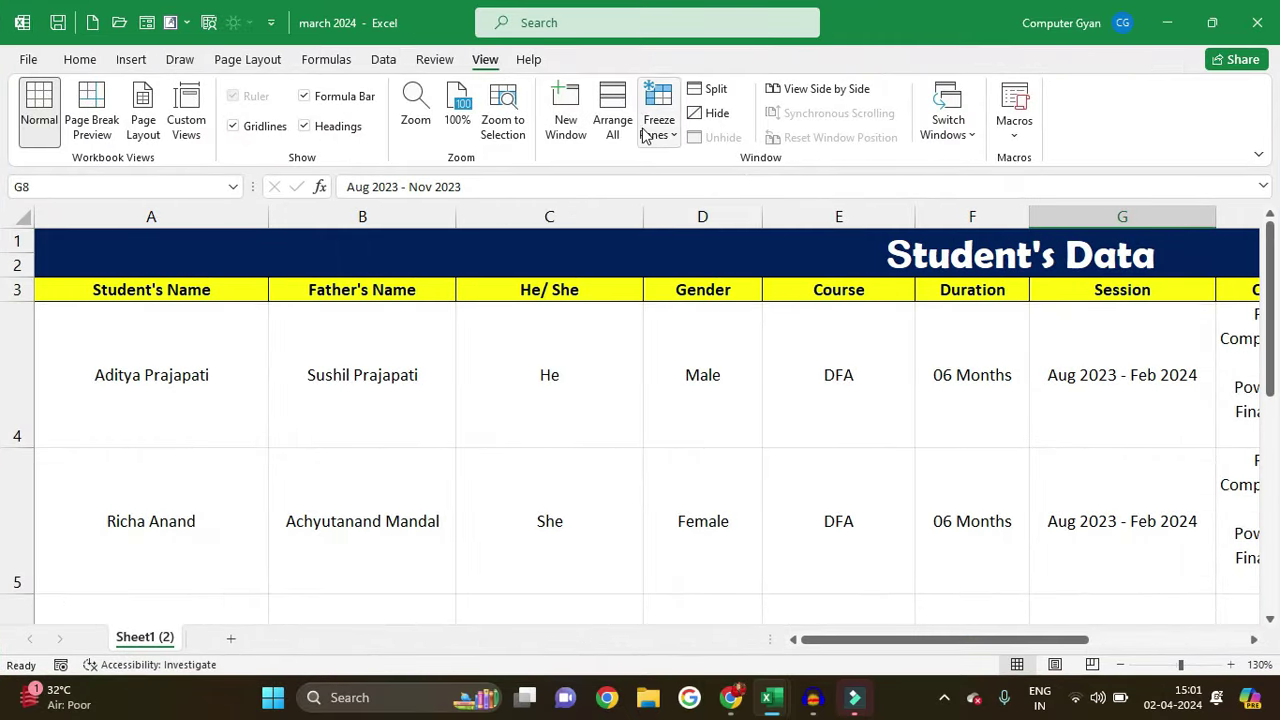
left_click(612, 115)
left_click(688, 238)
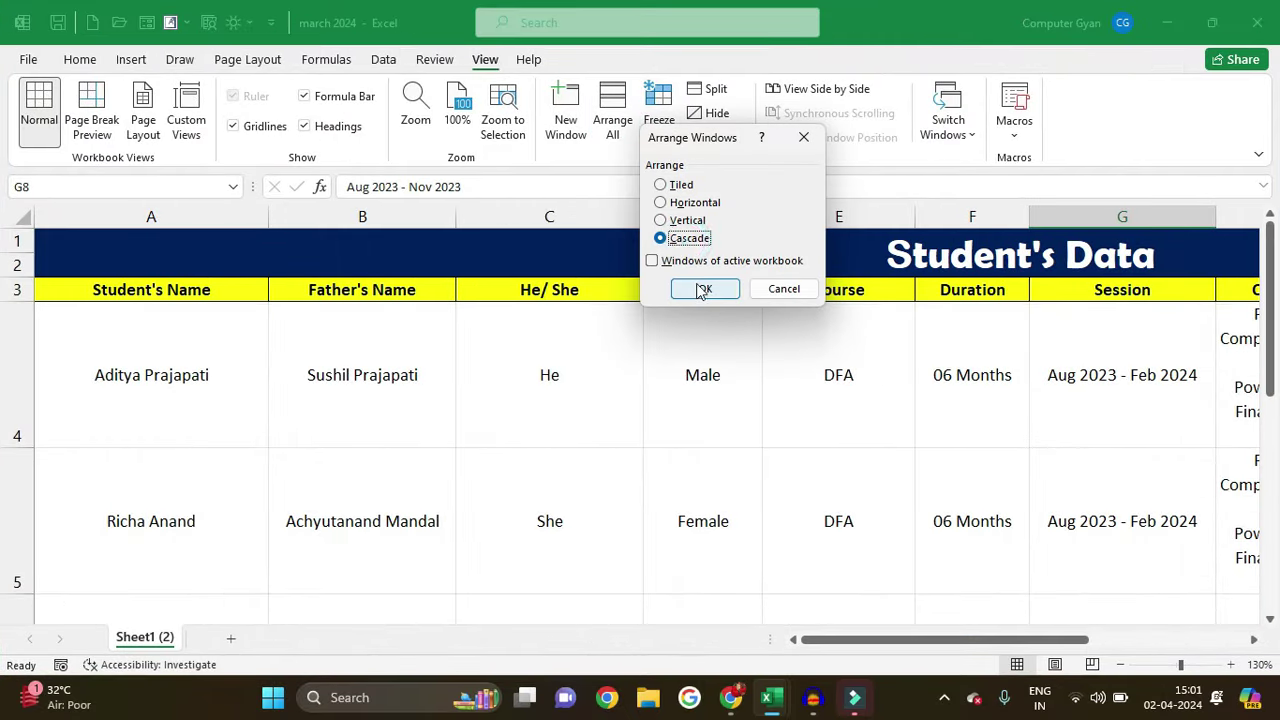
left_click(703, 289)
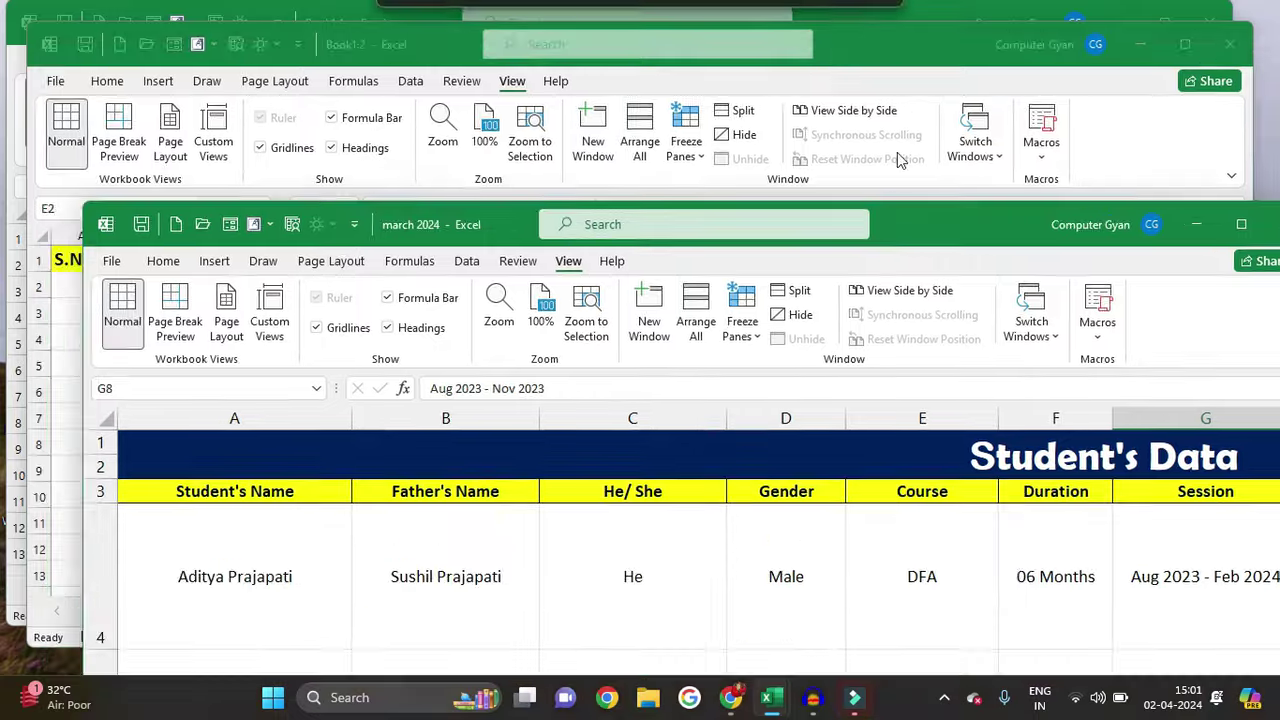
- Reposition Book1:1 and arrange the windows vertically again, selecting cell B3
left_click(897, 158)
mouse_move(908, 40)
left_mouse_down()
mouse_move(932, 195)
mouse_move(926, 87)
left_mouse_up()
left_click(1176, 94)
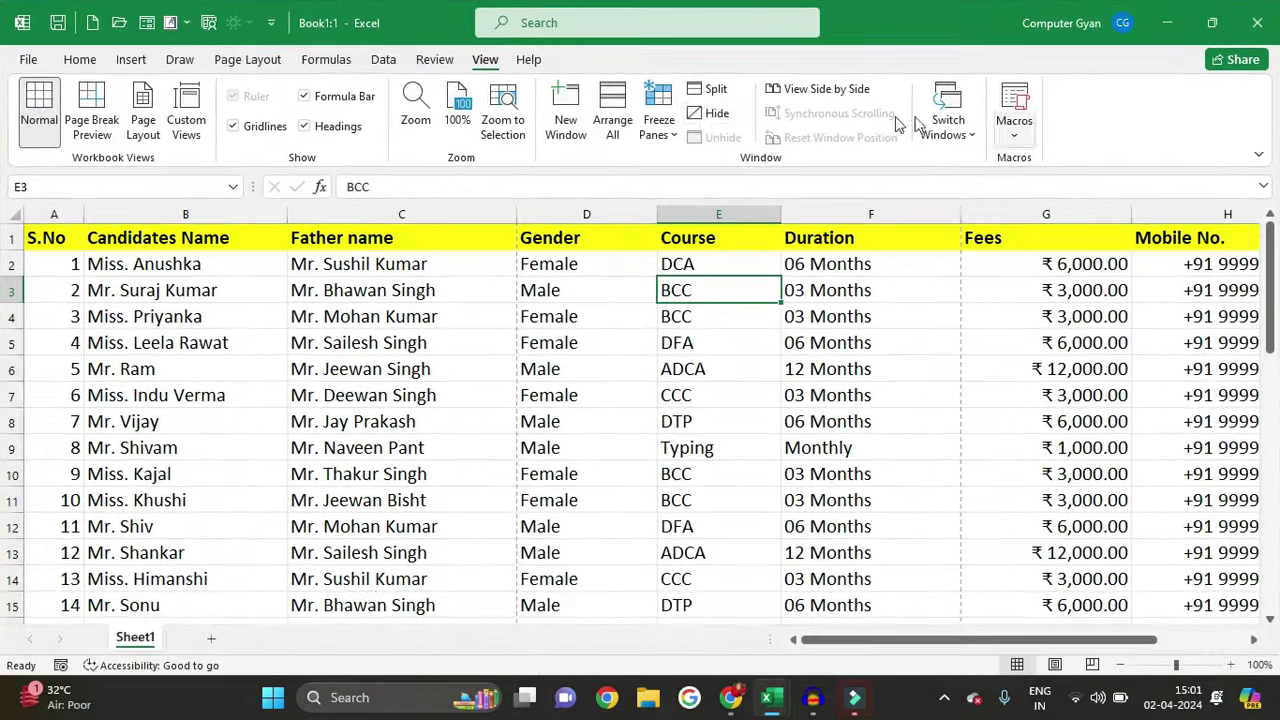
left_click(620, 117)
left_click(660, 220)
left_click(703, 289)
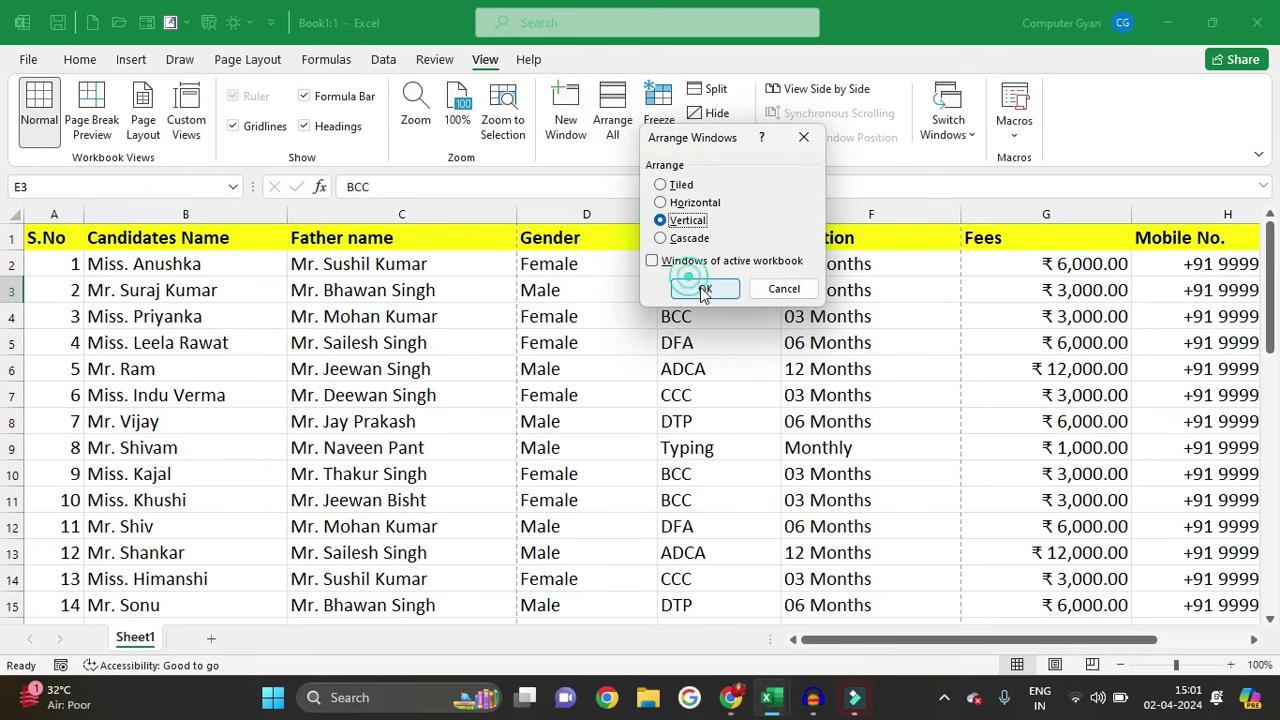
left_click(153, 299)
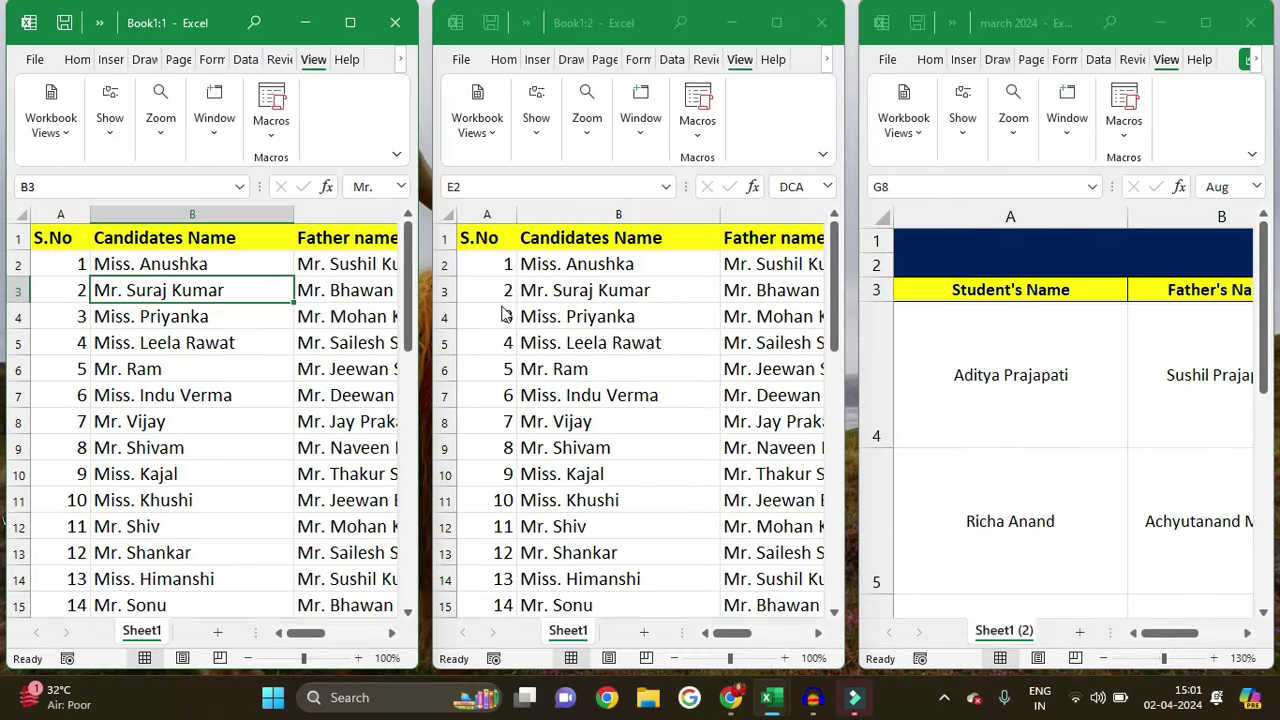
- Enter 'Mr. Karan' in B2 and 'Miss. Sadhana' in B3, then maximize Book1:2
left_click(571, 306)
left_click(200, 258)
left_click(197, 262)
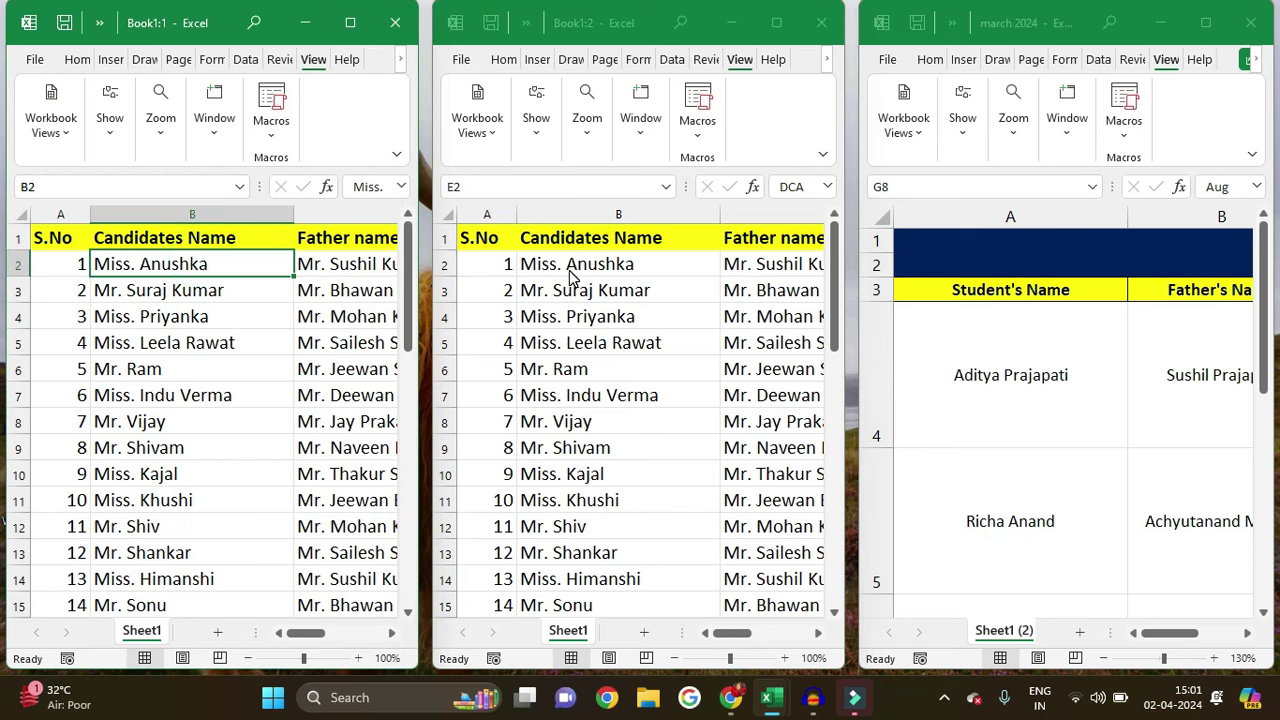
type("Mr. ")
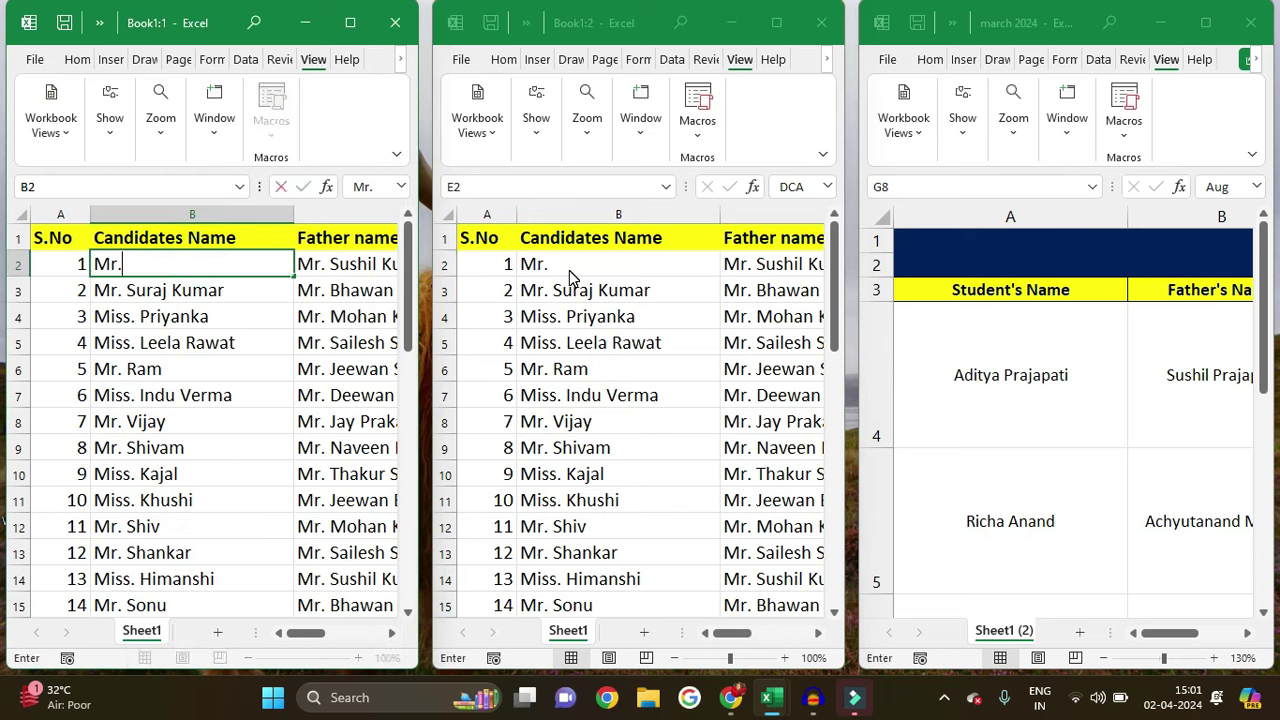
type("Karan")
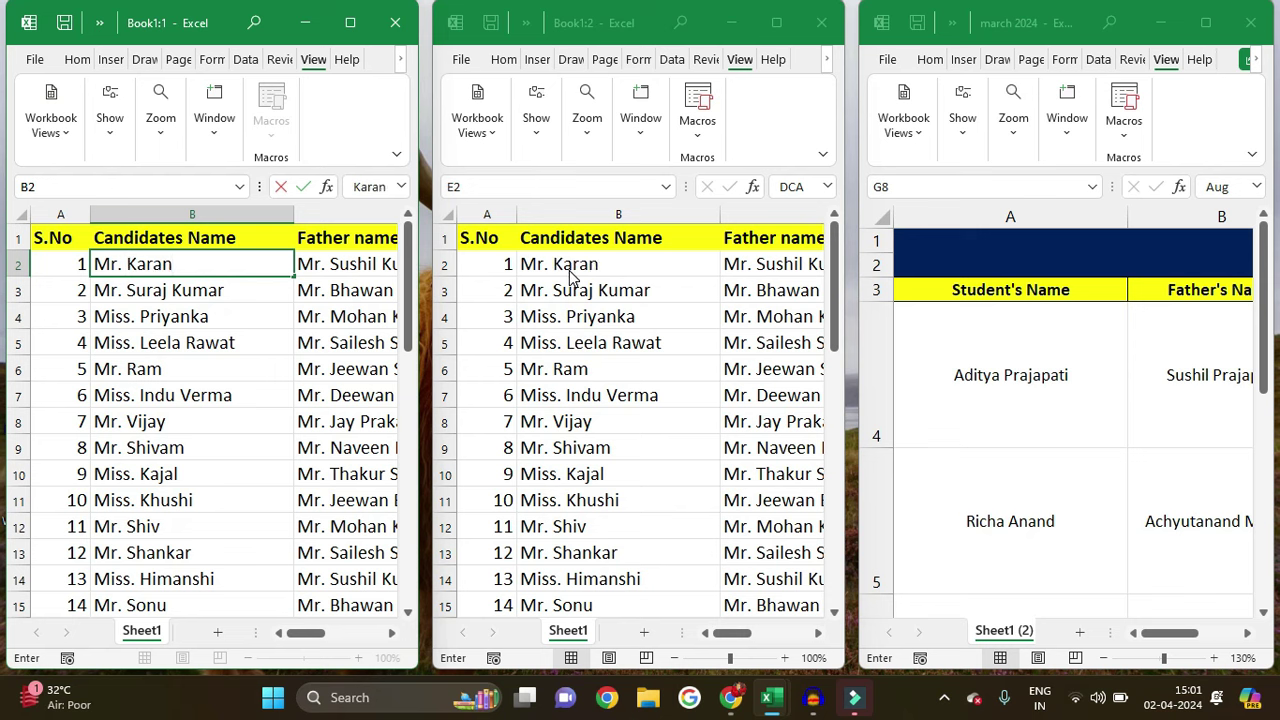
key("Return")
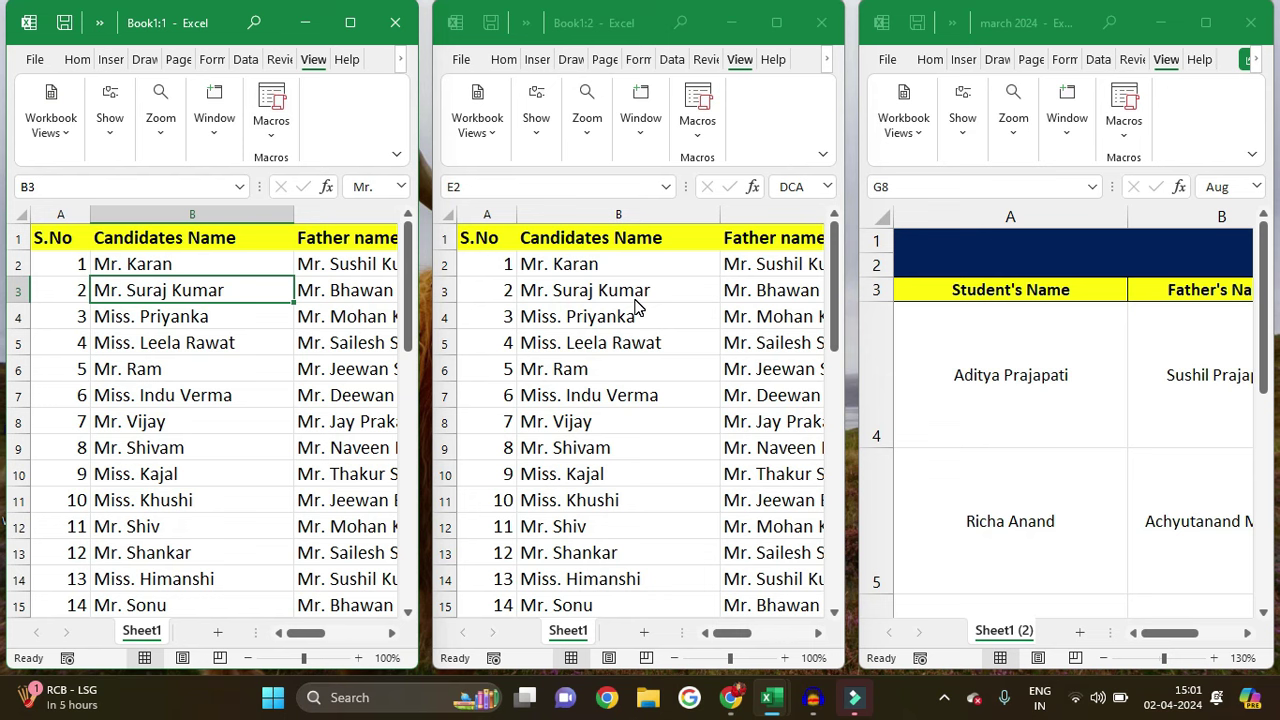
type("Miss. Sadhana")
key("Return")
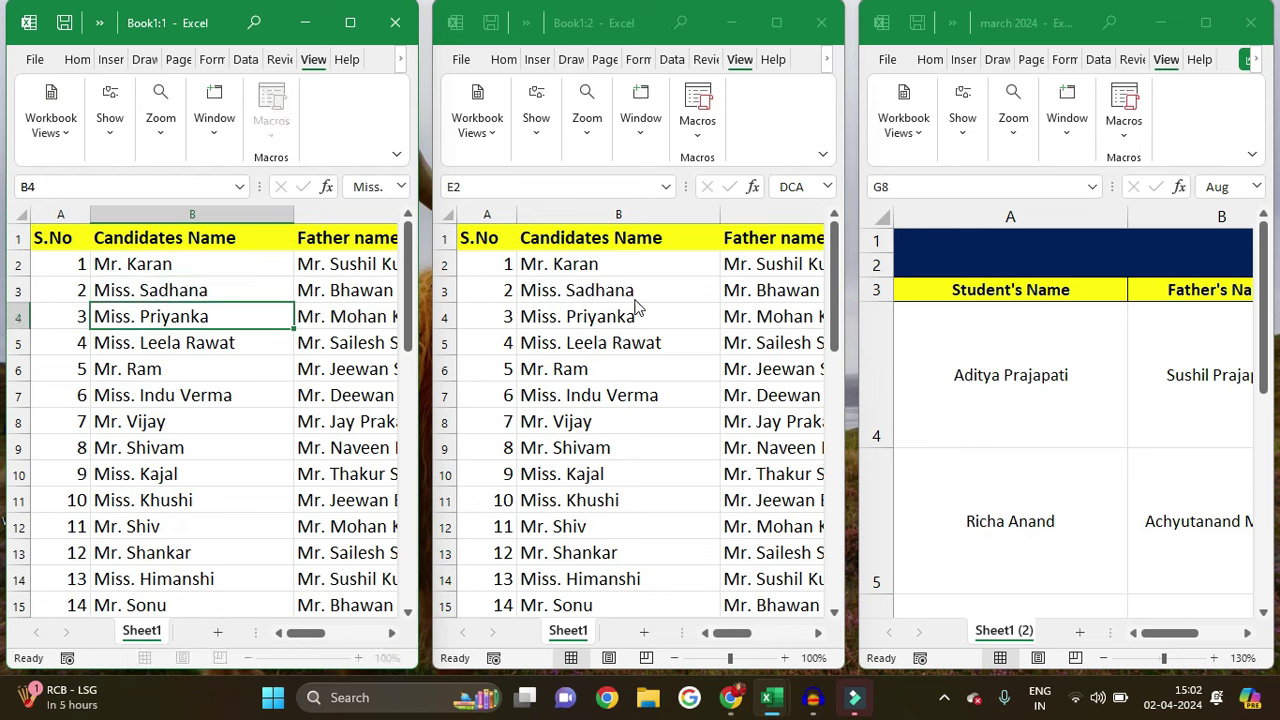
left_click(216, 290)
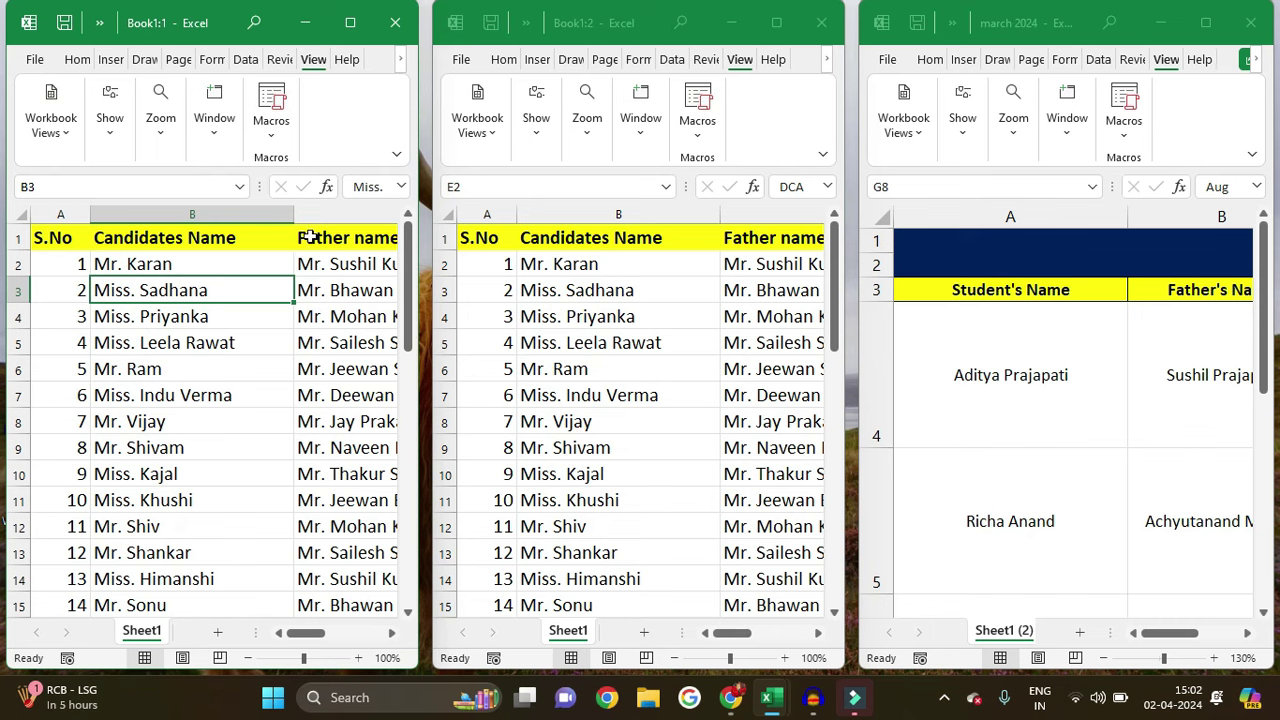
left_click(776, 22)
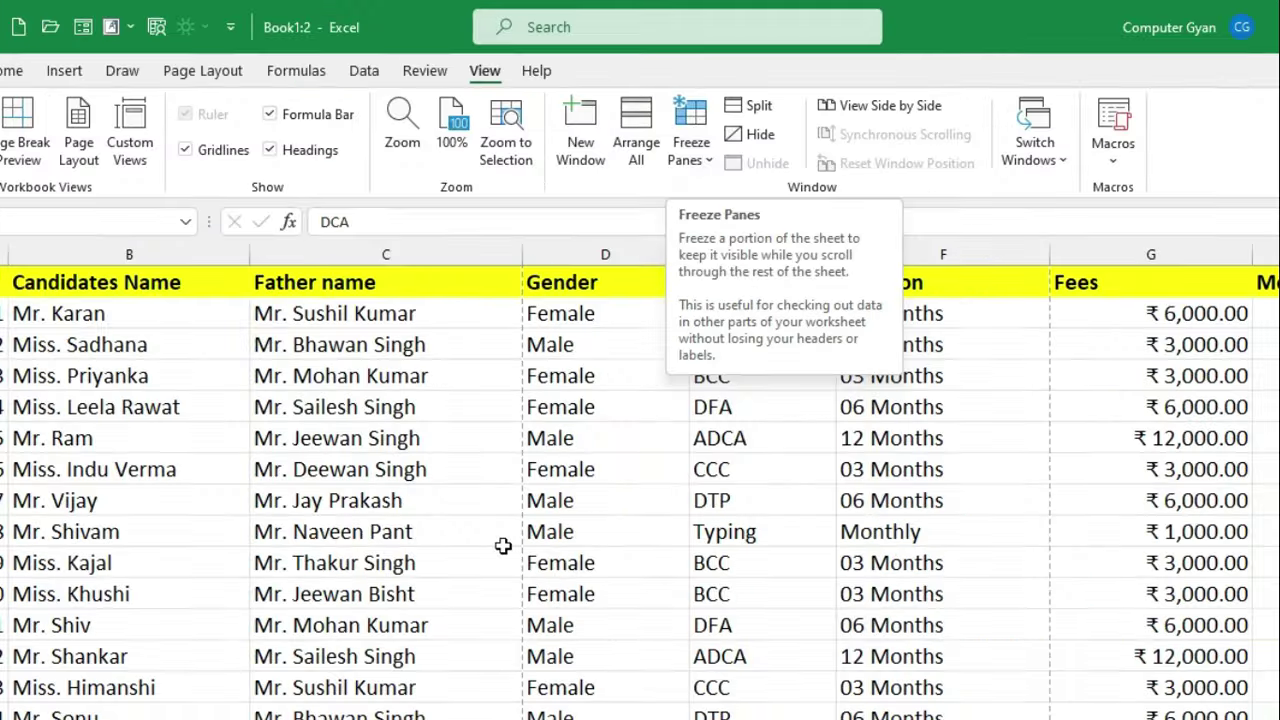
- Select cell C9 and scroll around the candidate table to check its extent
left_click(503, 545)
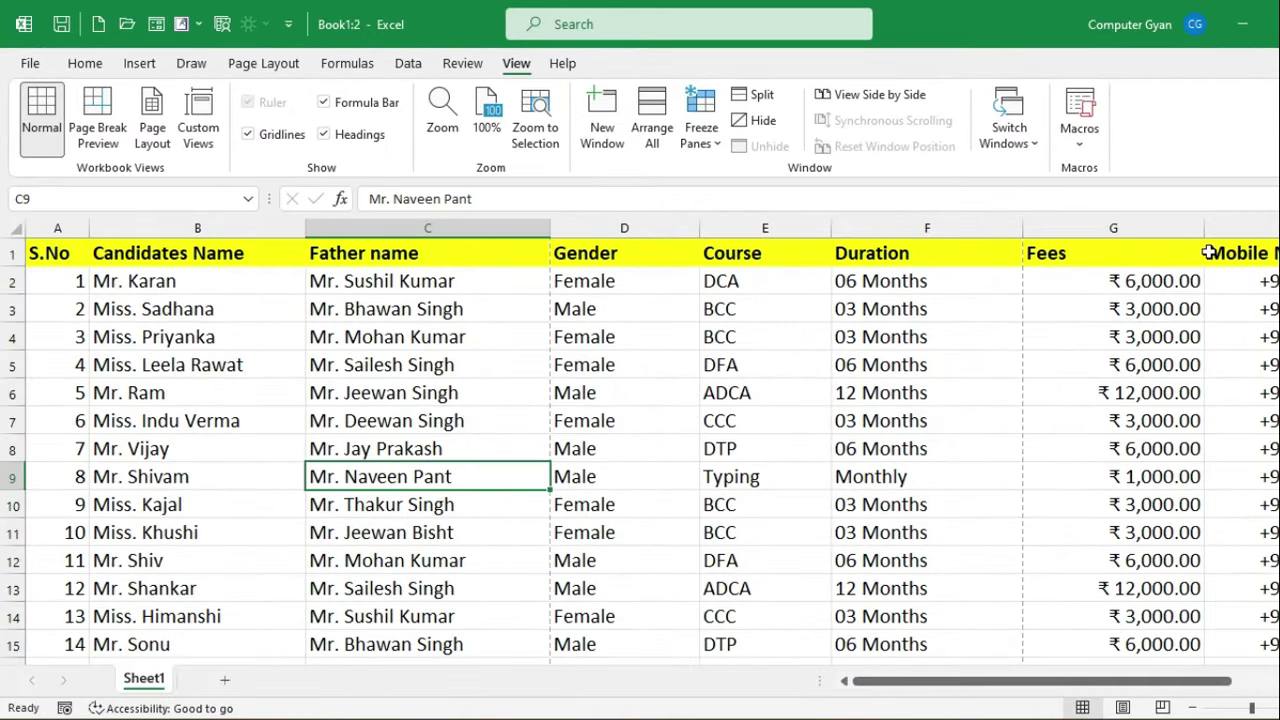
scroll(5, 250, "down", 2)
scroll(8, 320, "down", 2)
scroll(10, 380, "down", 2)
scroll(5, 455, "down", 1)
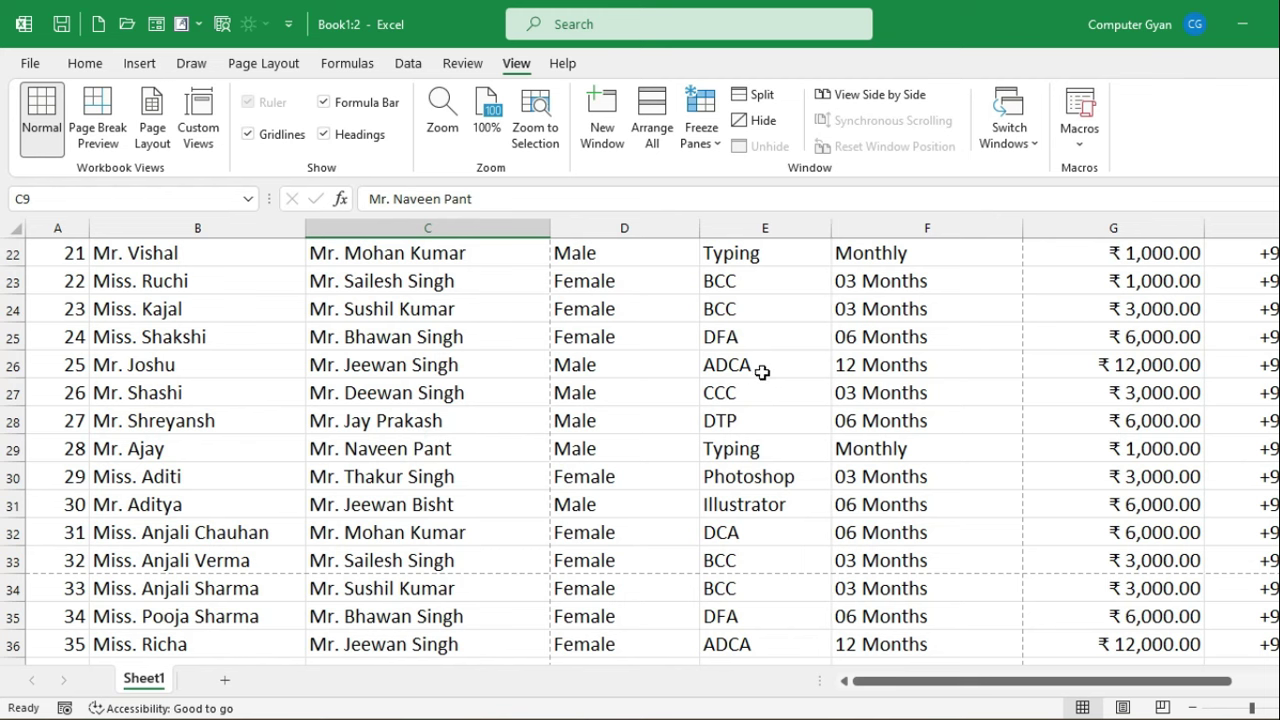
scroll(762, 372, "up", 7)
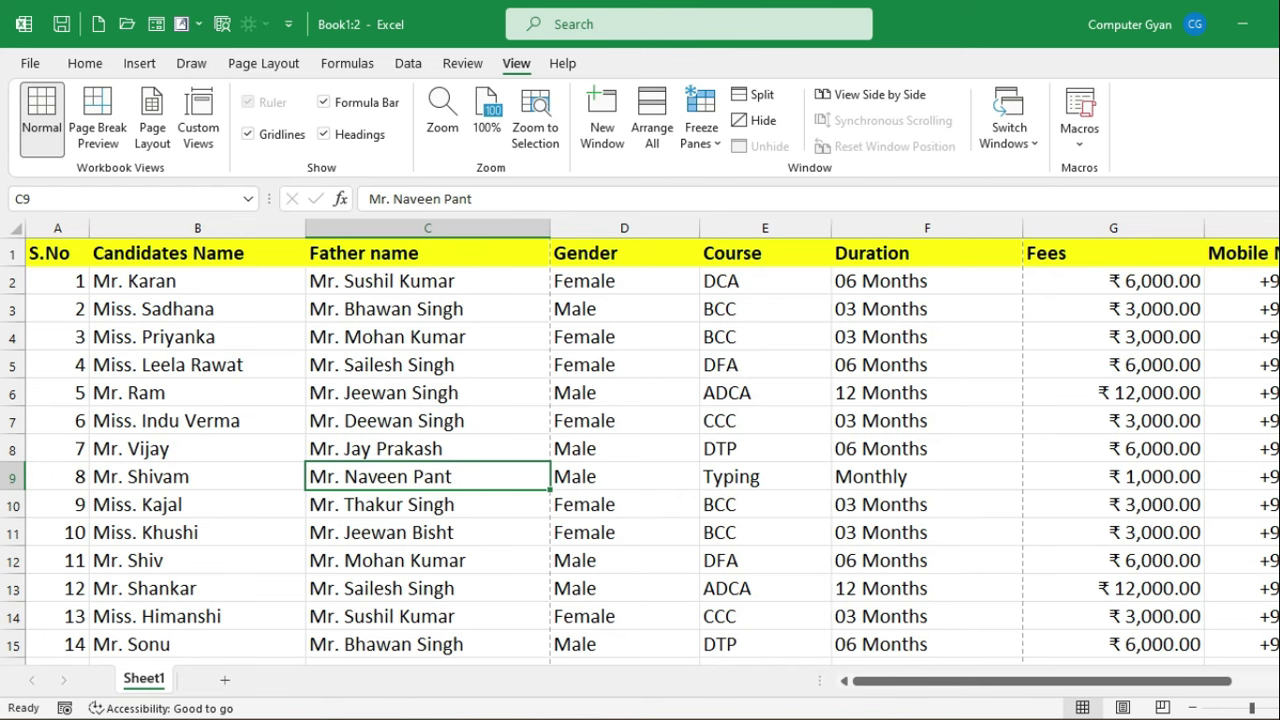
scroll(910, 490, "right", 1)
scroll(910, 490, "right", 2)
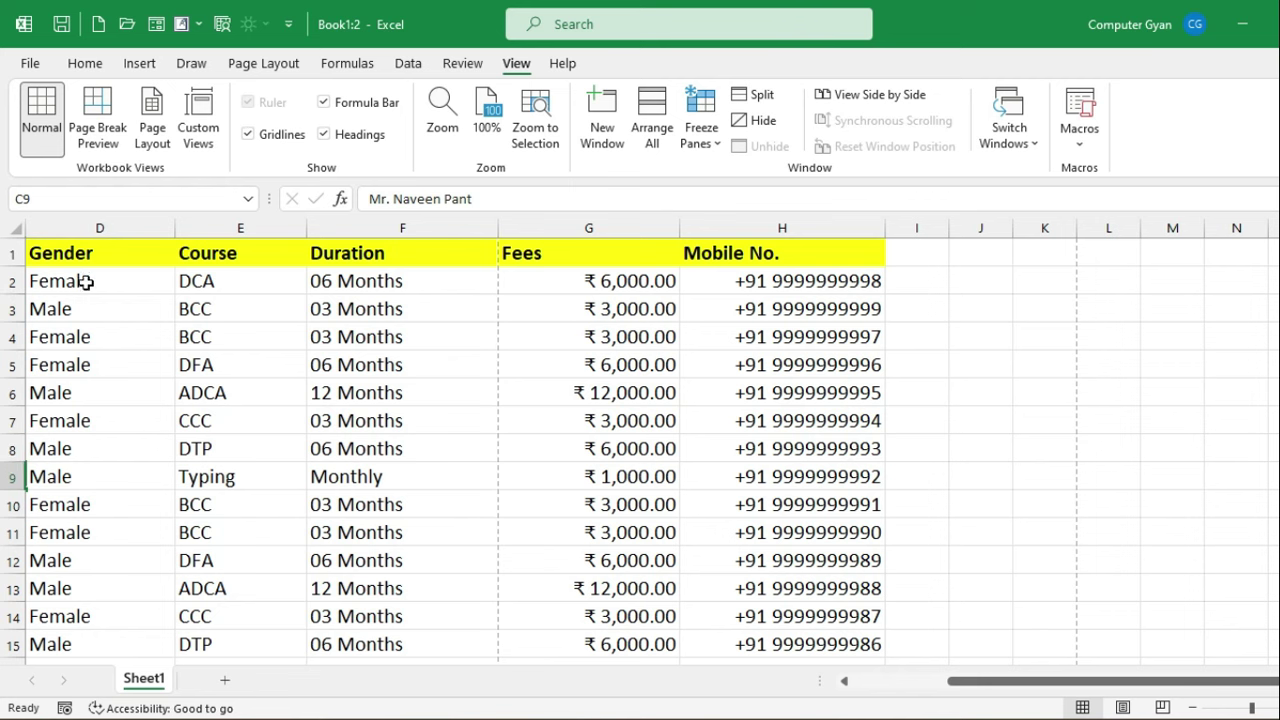
left_click_drag(986, 683, 833, 675)
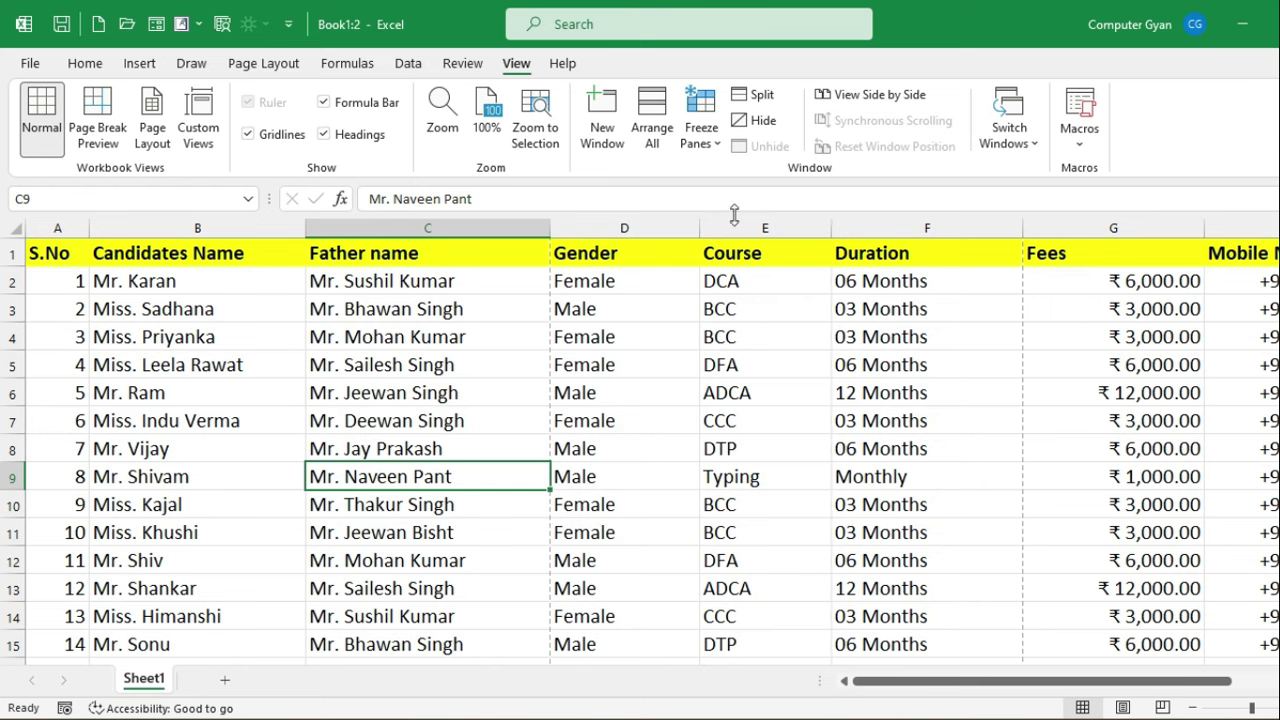
- Freeze the first column so S.No stays fixed, then scroll sideways to confirm it
left_click(703, 143)
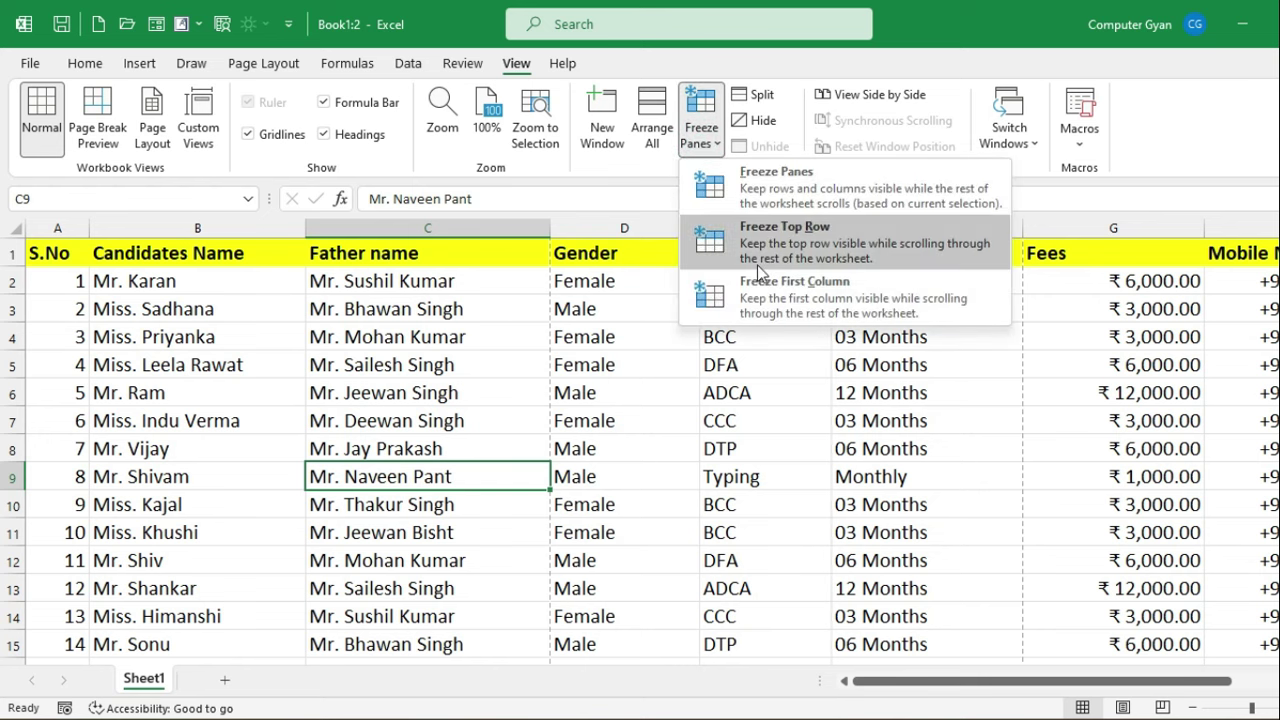
left_click(838, 294)
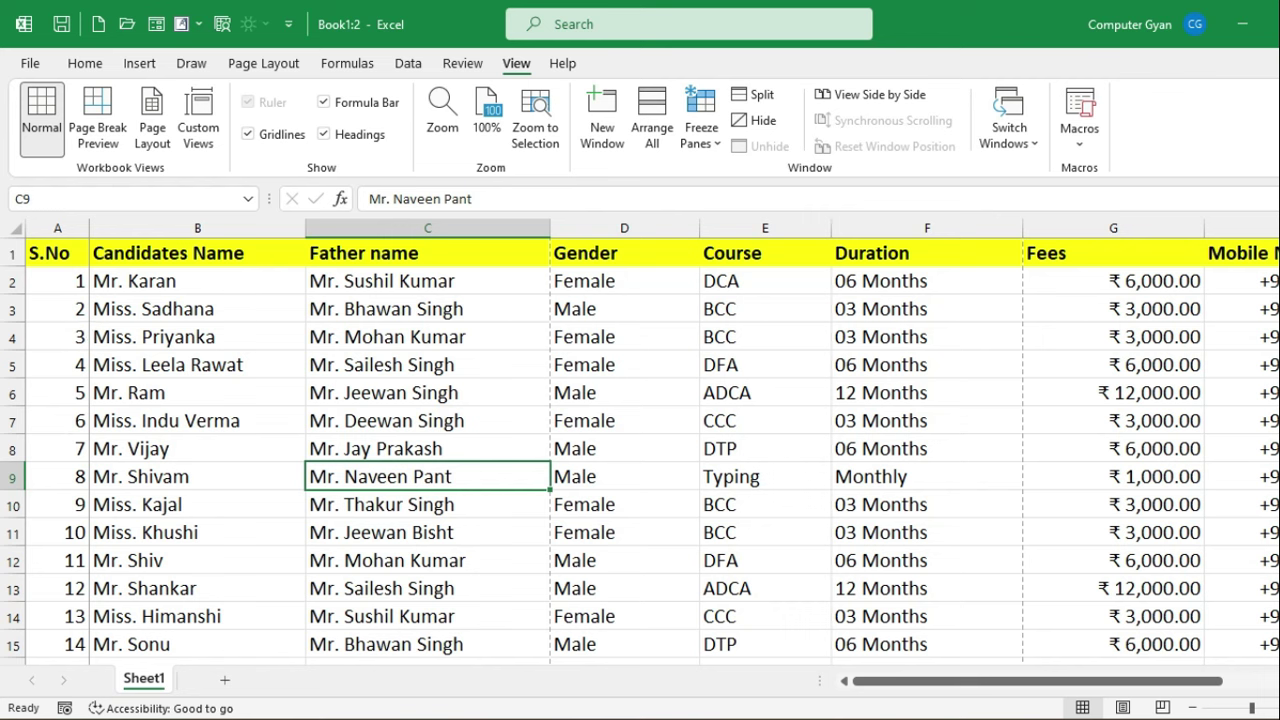
scroll(640, 450, "right", 2)
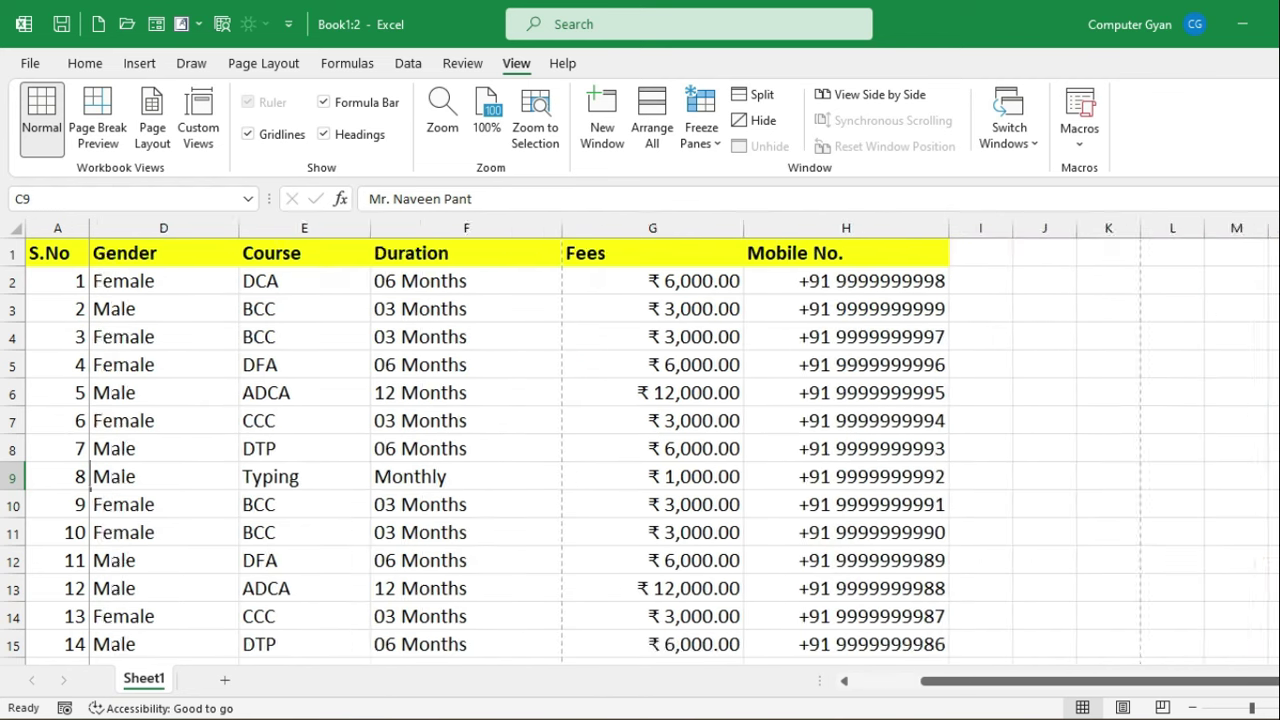
scroll(640, 450, "right", 2)
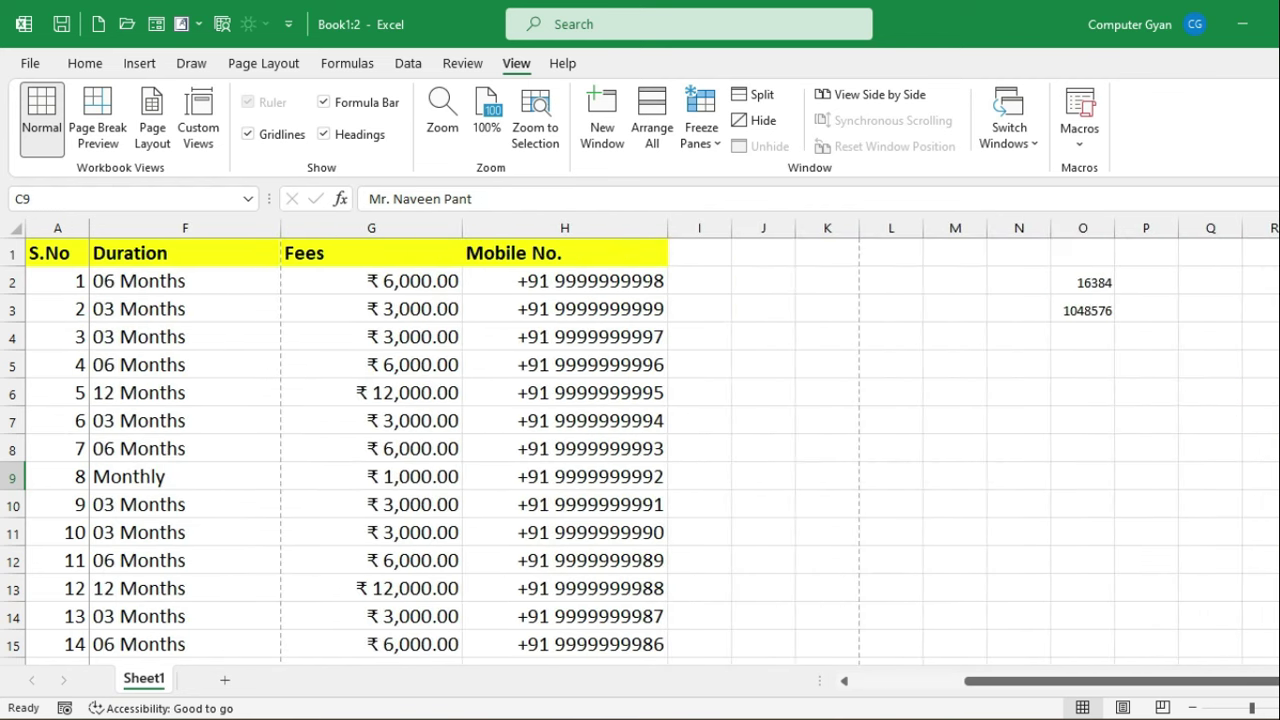
scroll(640, 450, "right", 1)
scroll(640, 450, "right", 1)
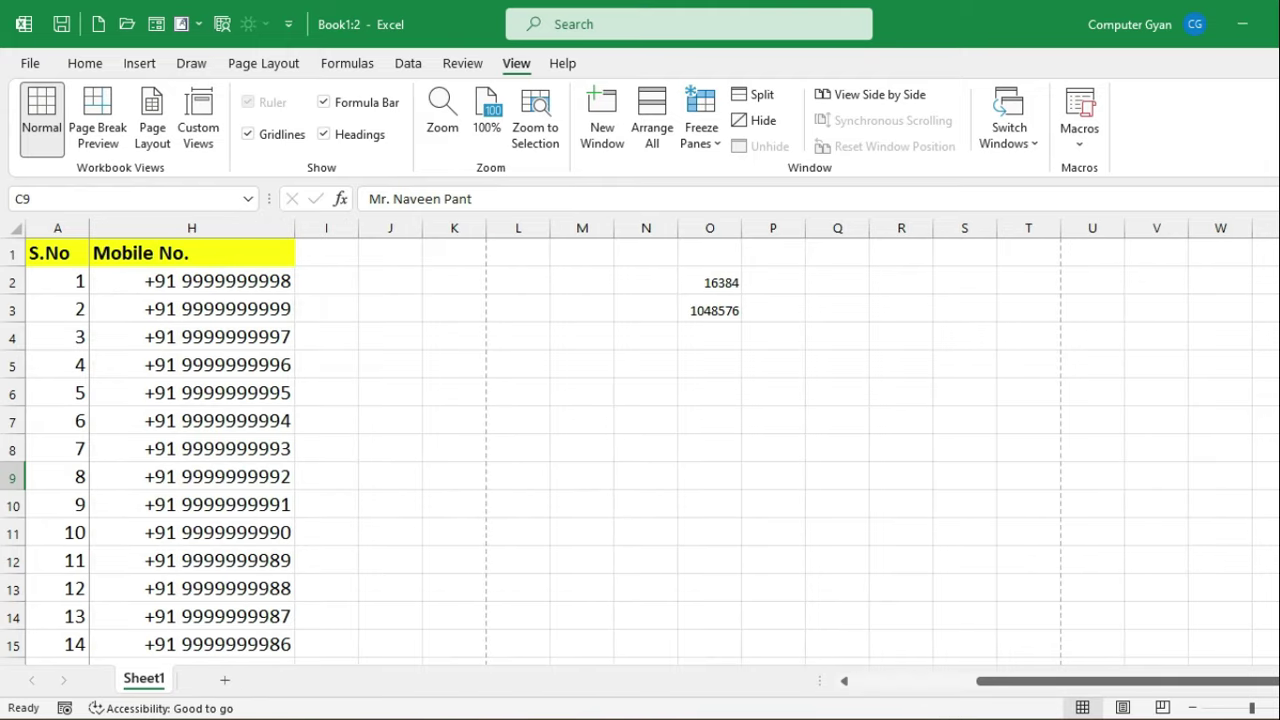
scroll(640, 450, "right", 1)
scroll(640, 450, "left", 1)
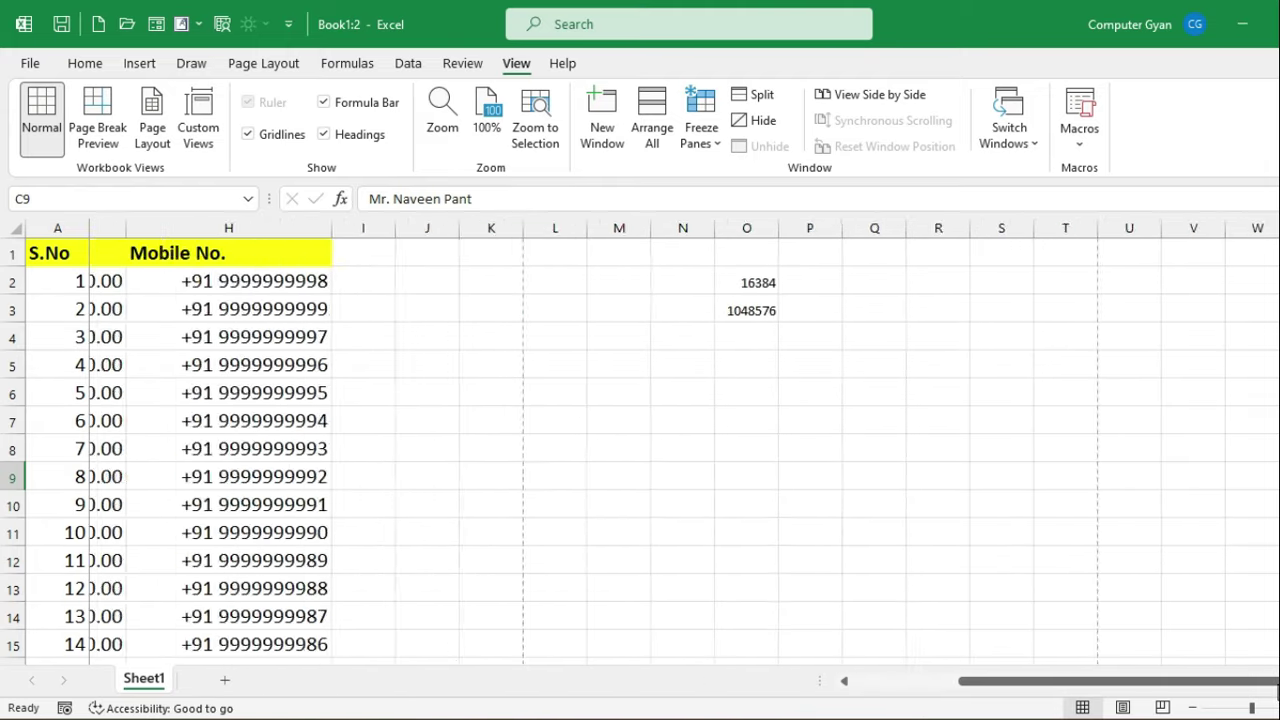
scroll(640, 450, "left", 3)
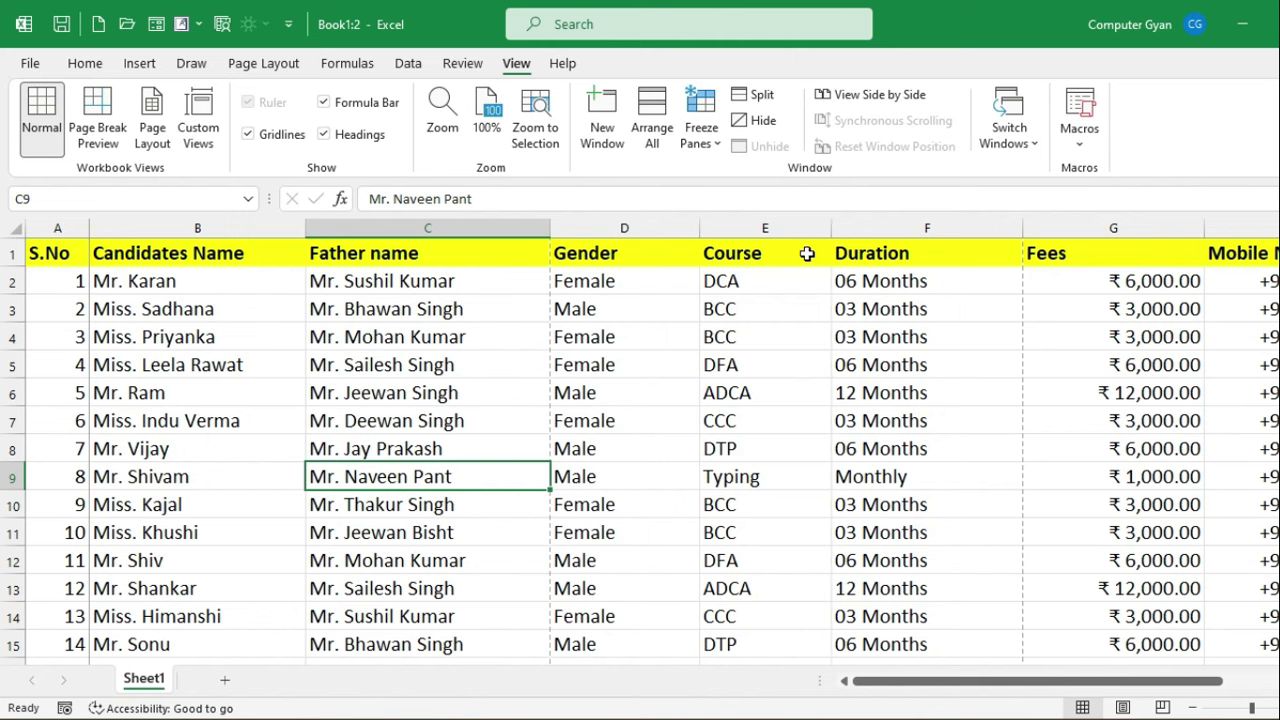
- Freeze the yellow top row and scroll down past row 34 to confirm it stays
left_click(701, 125)
right_click(850, 242)
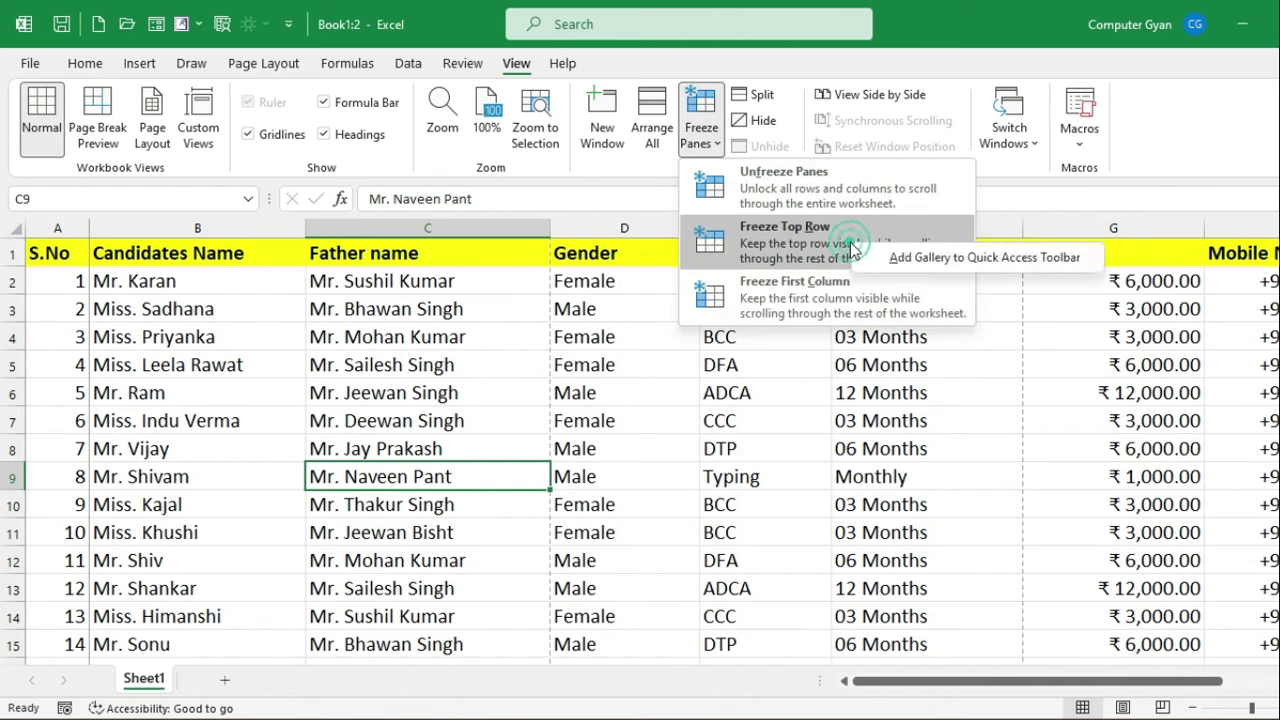
left_click(767, 240)
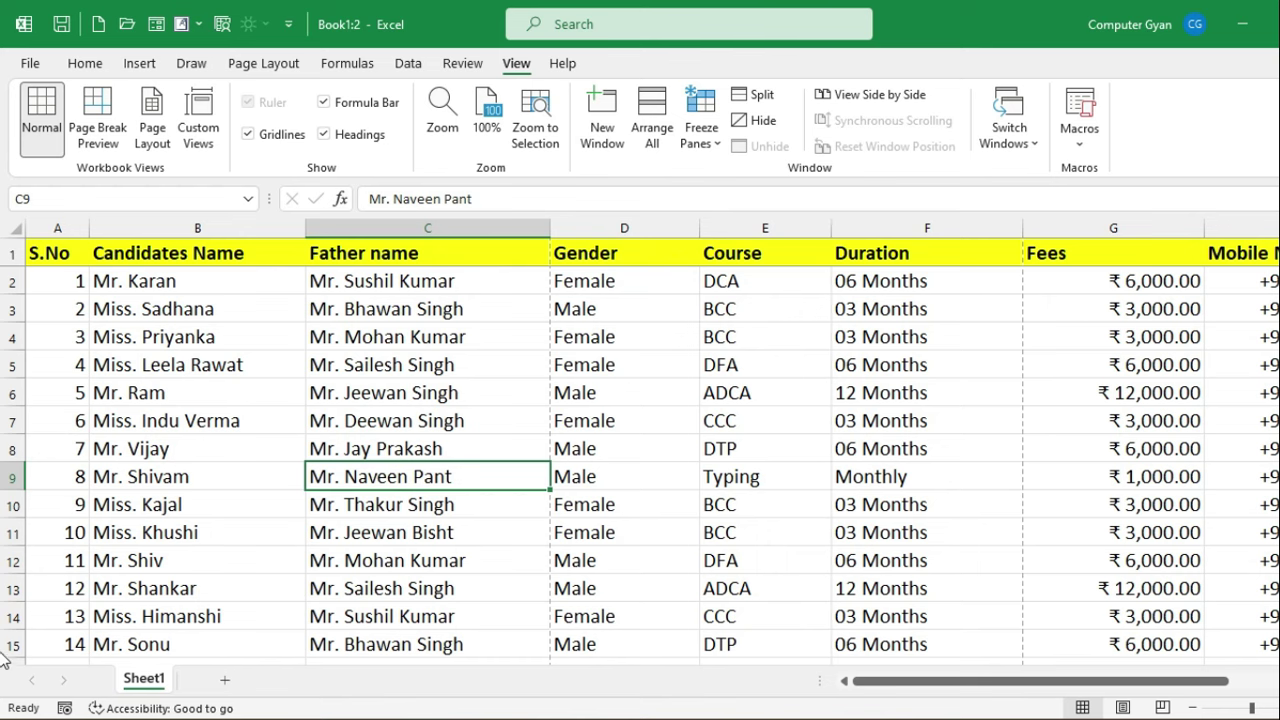
scroll(2, 665, "down", 1)
scroll(2, 665, "down", 3)
scroll(2, 665, "down", 1)
scroll(2, 665, "down", 2)
scroll(2, 665, "down", 1)
scroll(2, 665, "down", 1)
scroll(2, 665, "down", 2)
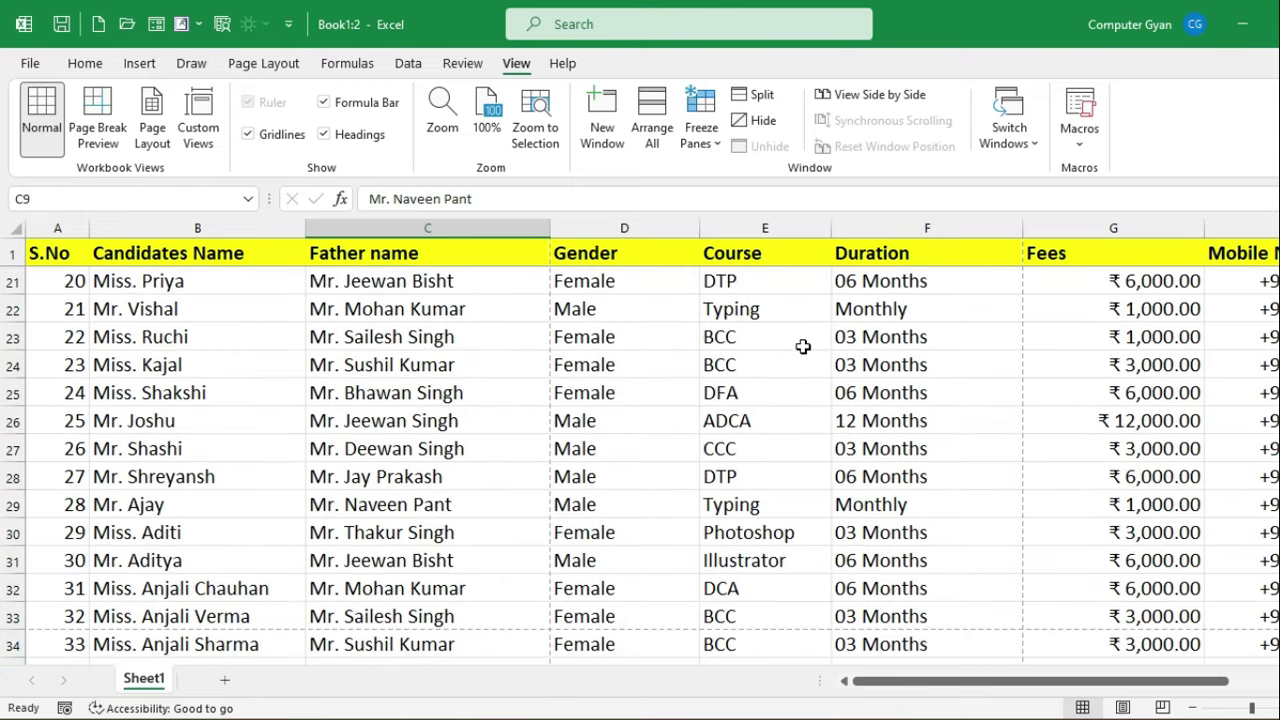
scroll(776, 364, "up", 5)
scroll(776, 364, "up", 2)
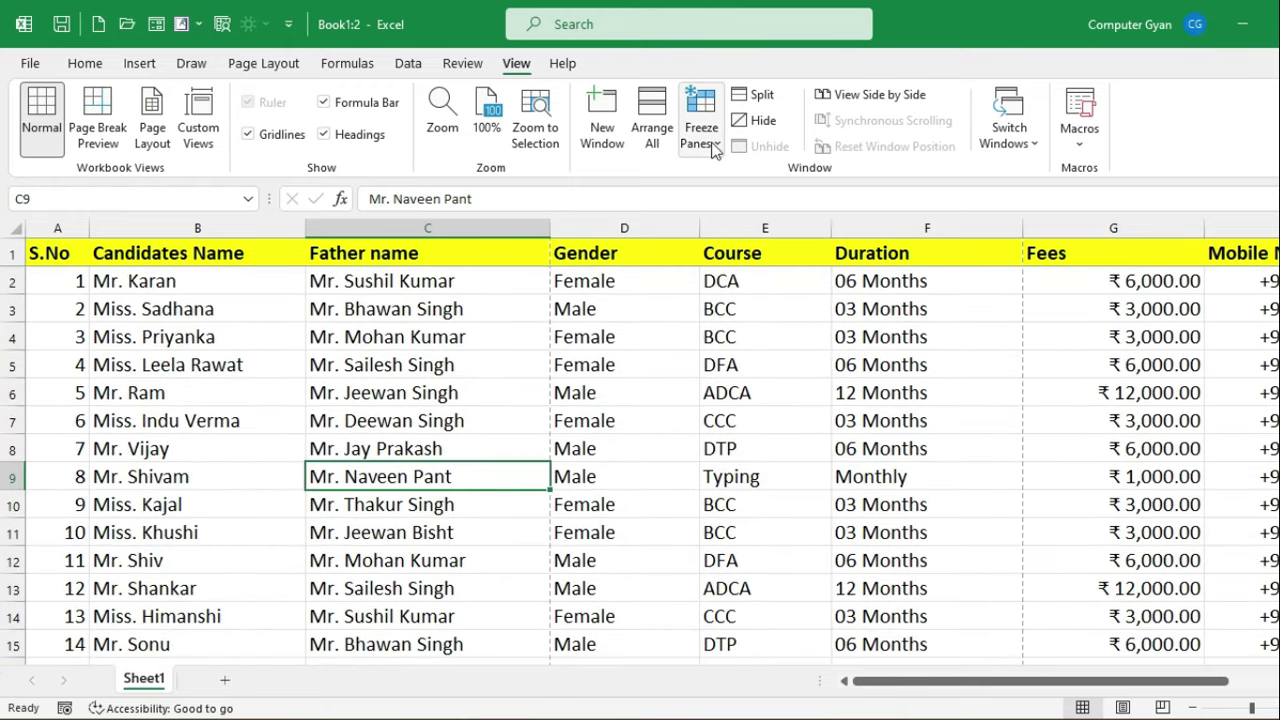
- Unfreeze the sheet and freeze panes at cell C2 instead
left_click(701, 118)
left_click(779, 208)
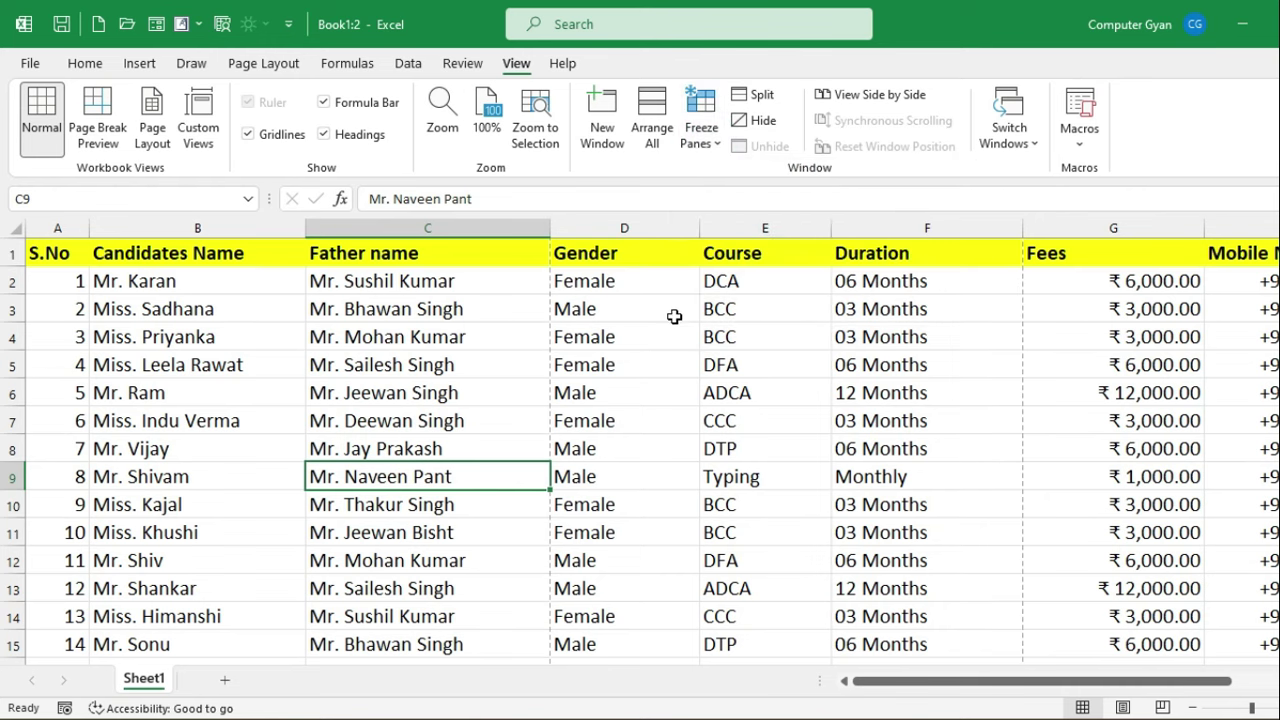
left_click(381, 282)
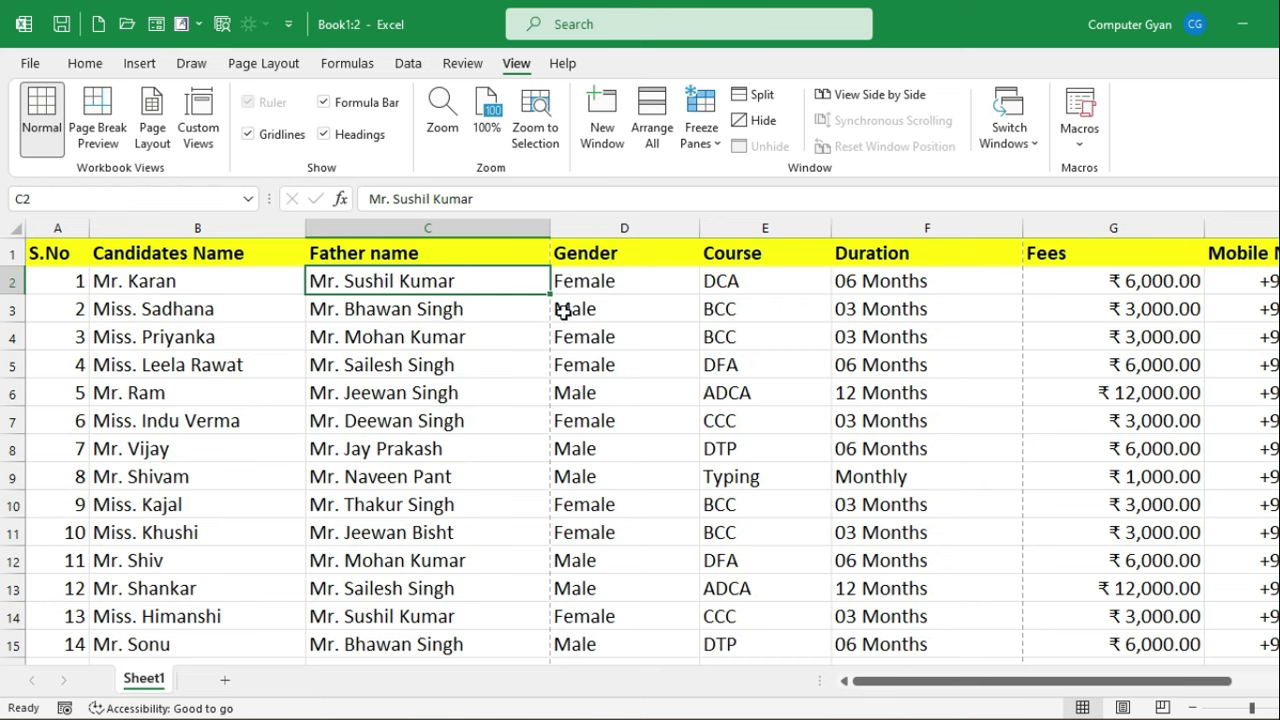
left_click(708, 150)
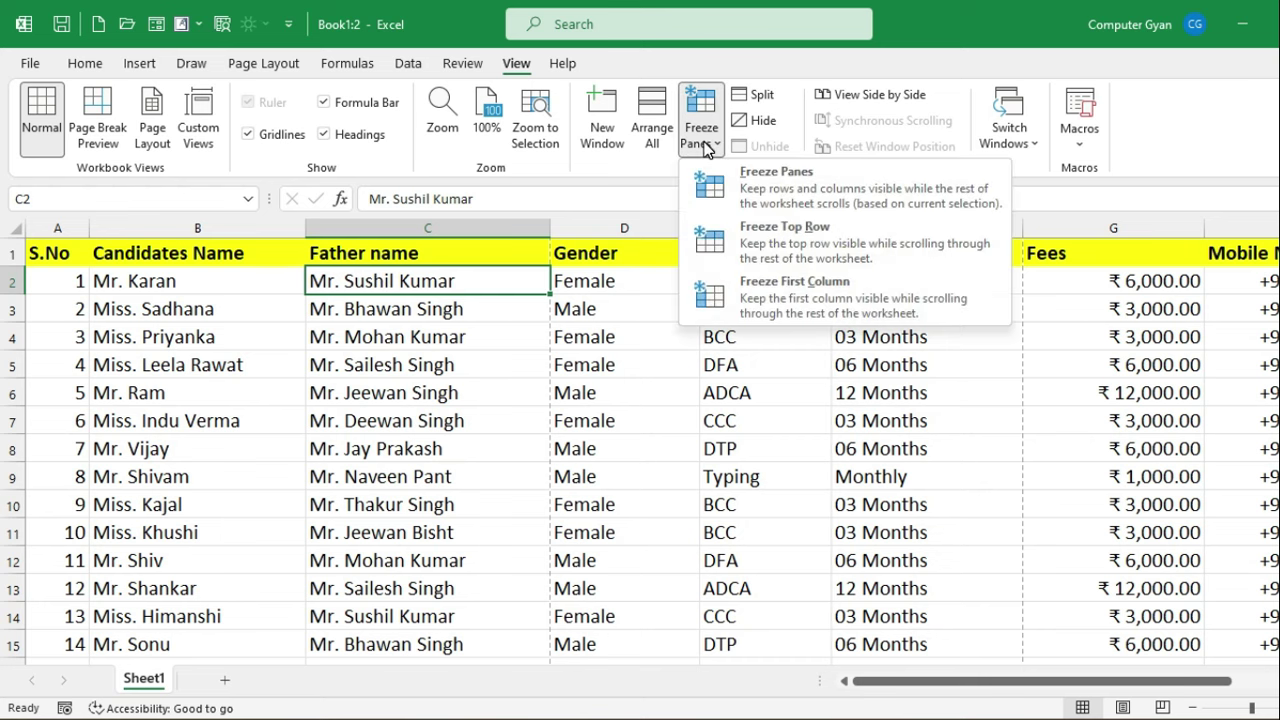
left_click(745, 193)
left_click(537, 337)
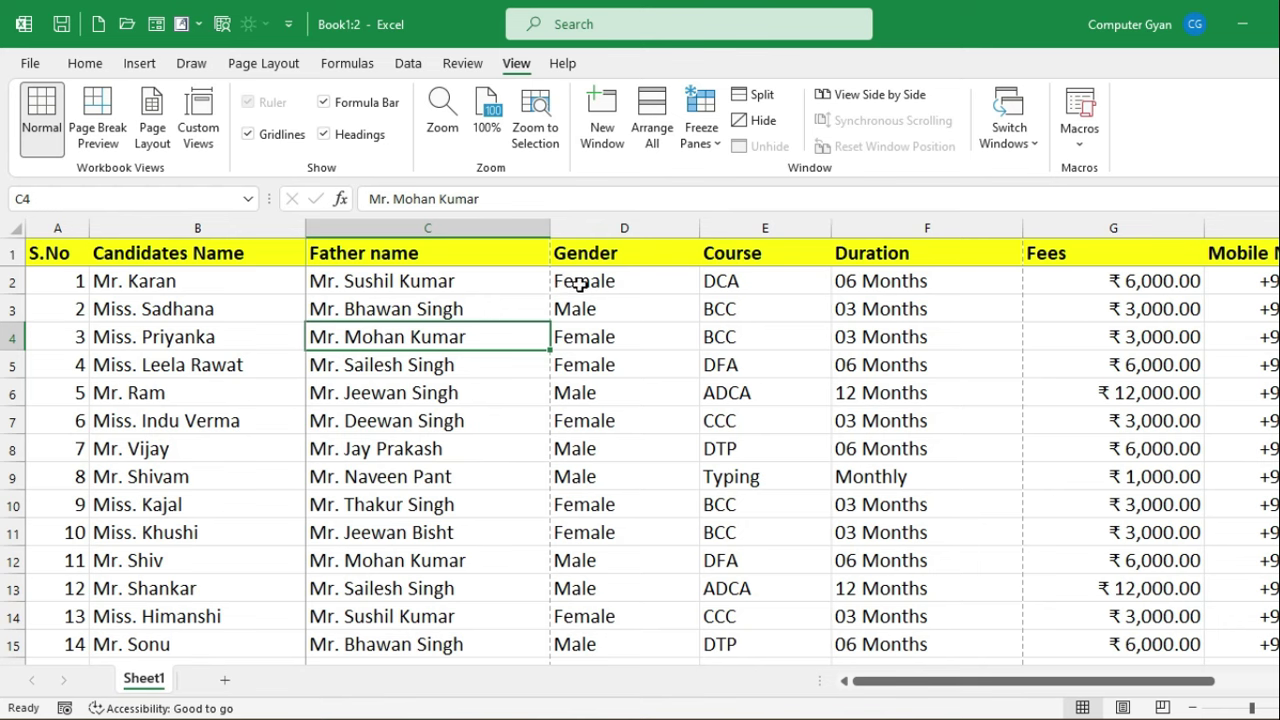
- Scroll down and sideways to check the header row and first two columns stay fixed
scroll(580, 285, "down", 4)
scroll(580, 285, "down", 3)
scroll(580, 285, "down", 7)
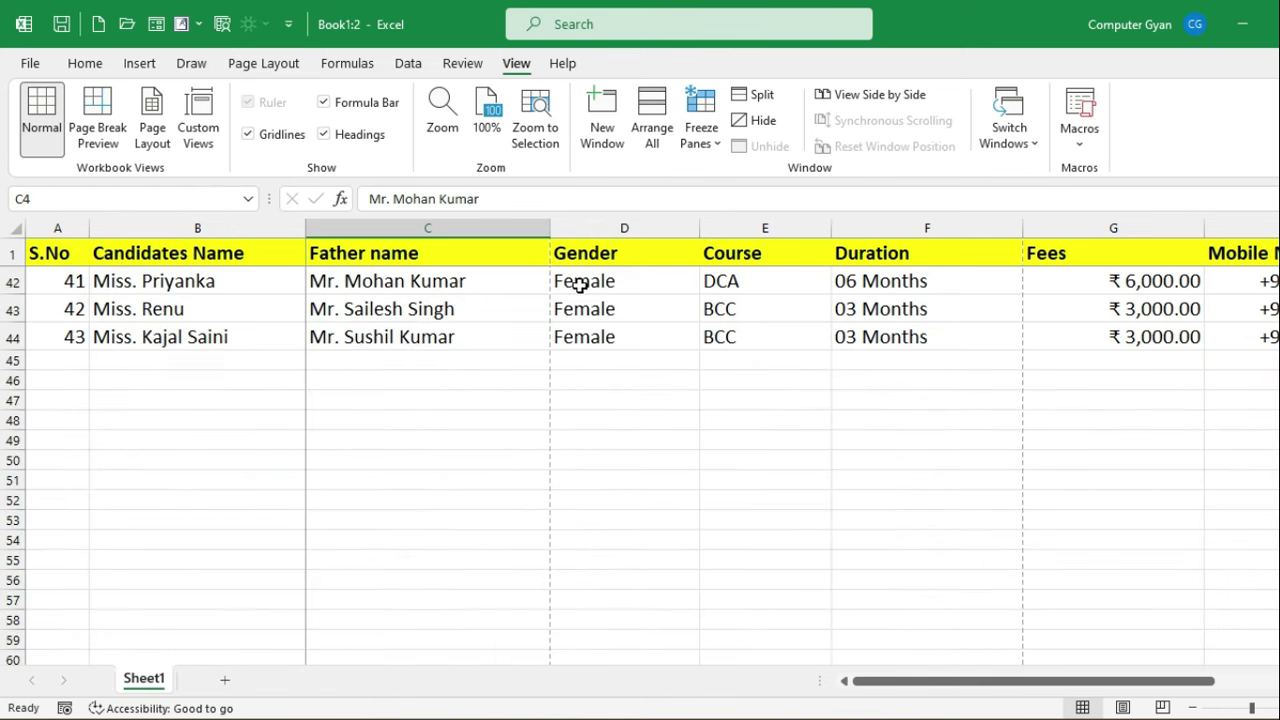
scroll(5, 560, "up", 1)
scroll(5, 560, "up", 1)
scroll(5, 560, "up", 1)
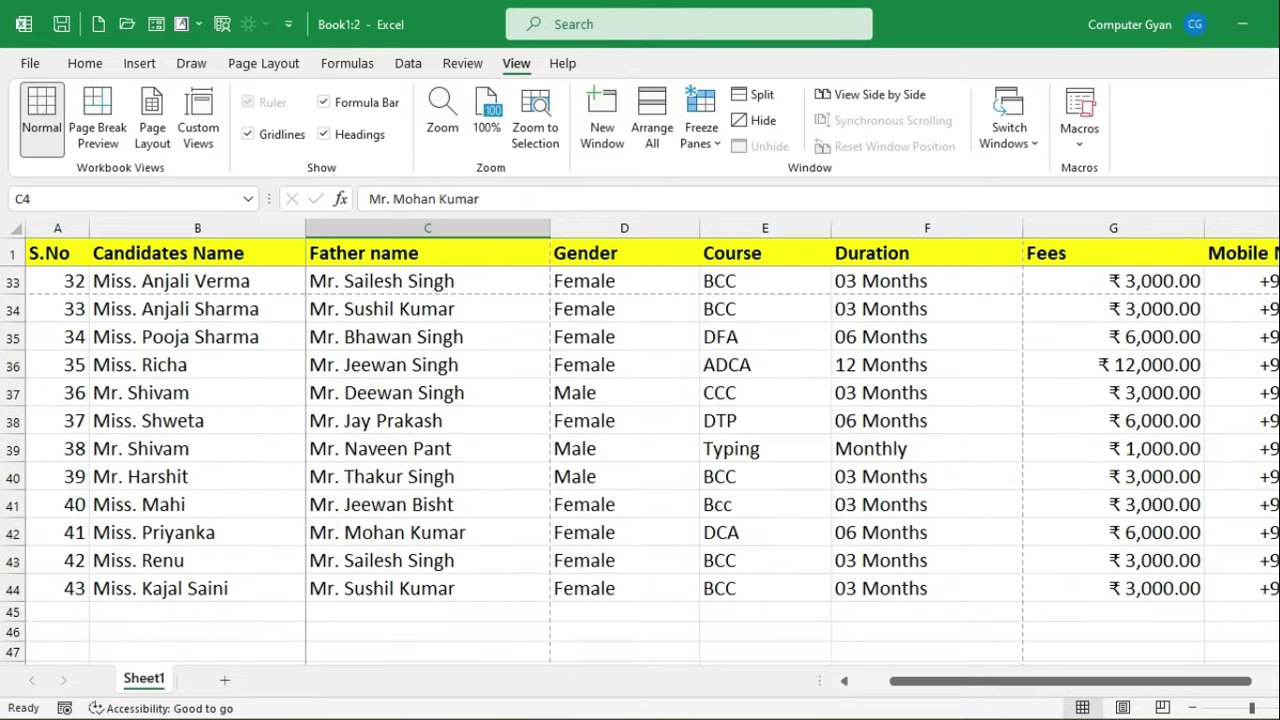
scroll(820, 578, "right", 2)
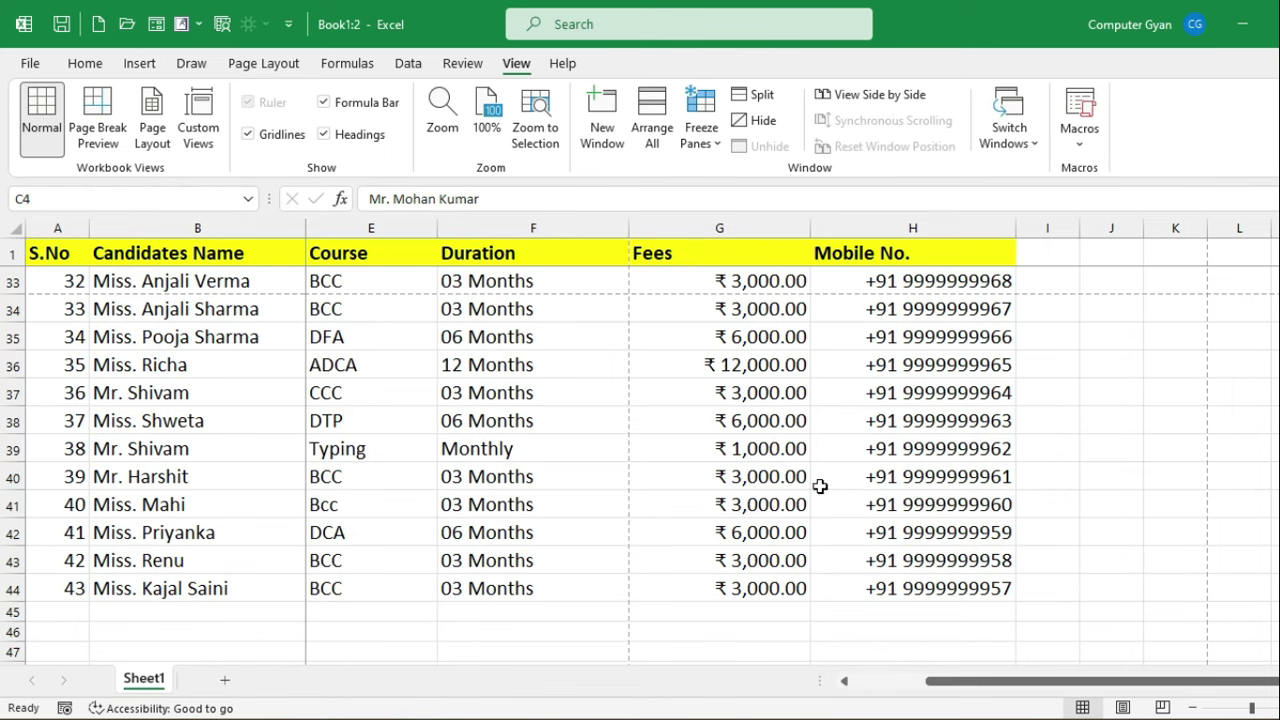
scroll(497, 413, "up", 7)
scroll(497, 413, "up", 4)
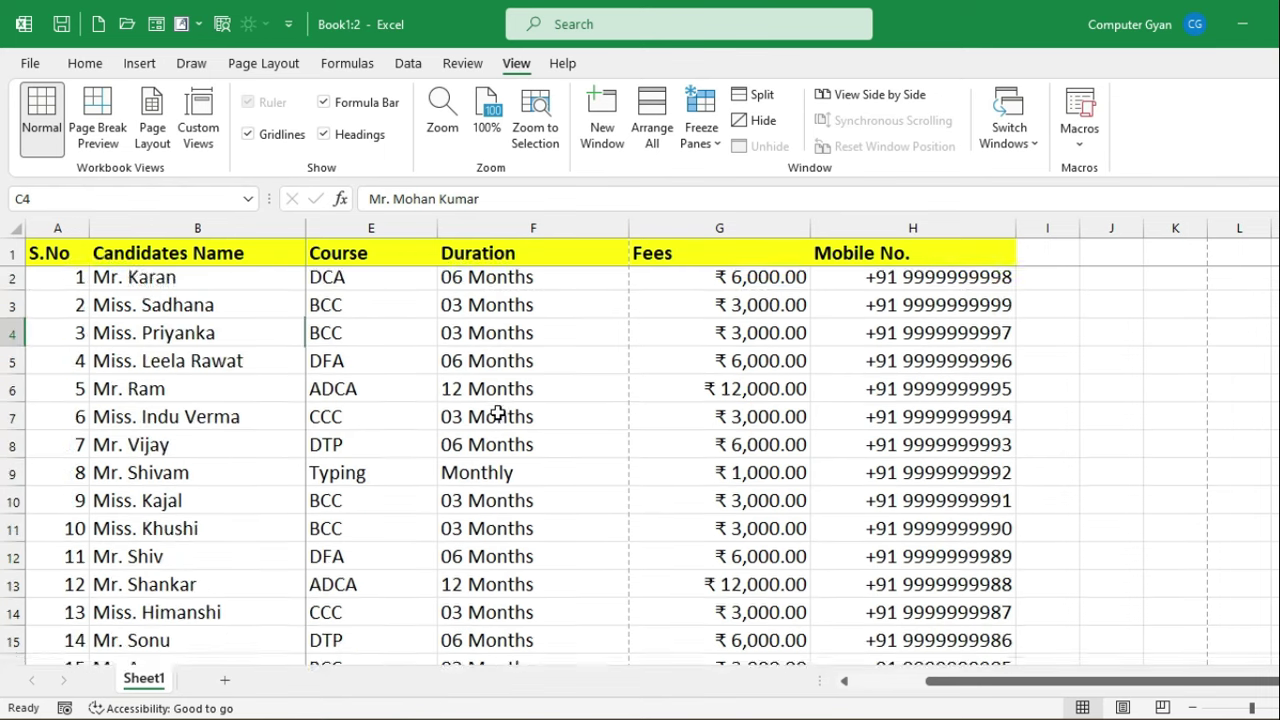
left_click_drag(985, 680, 900, 681)
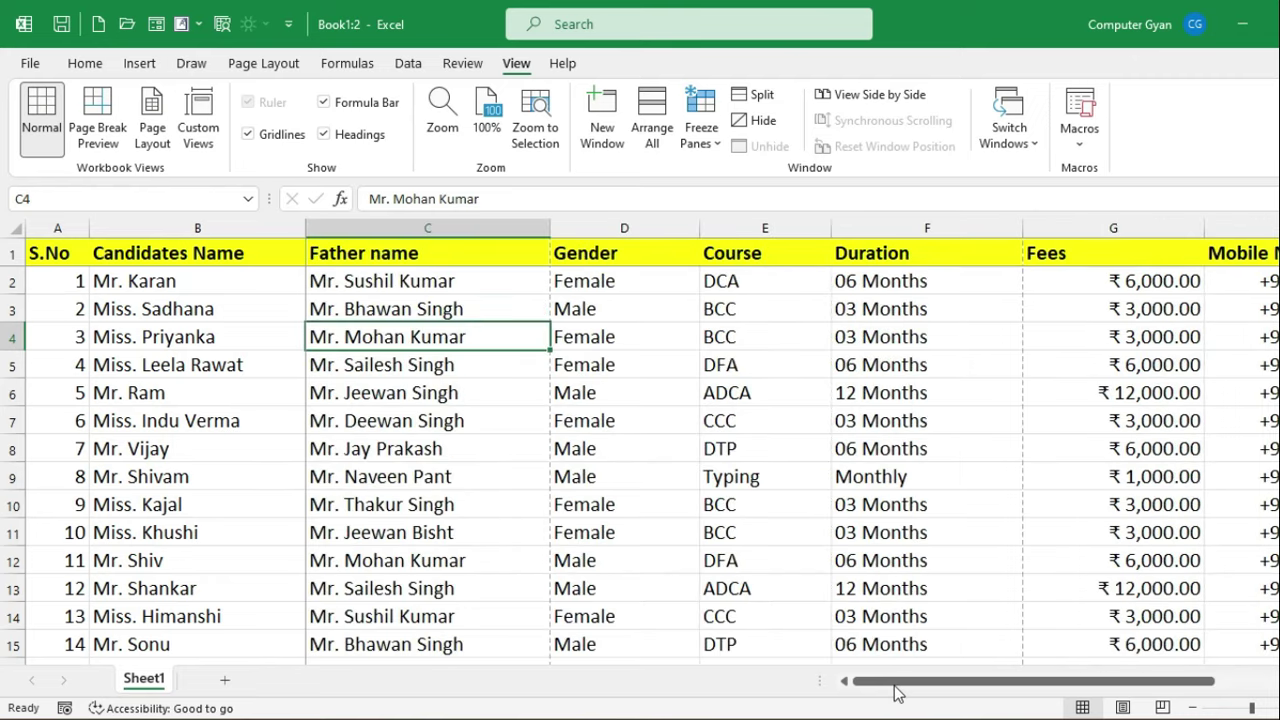
- Unfreeze all panes and select ranges A1:D15, then A1:B8 in the table
left_click(701, 135)
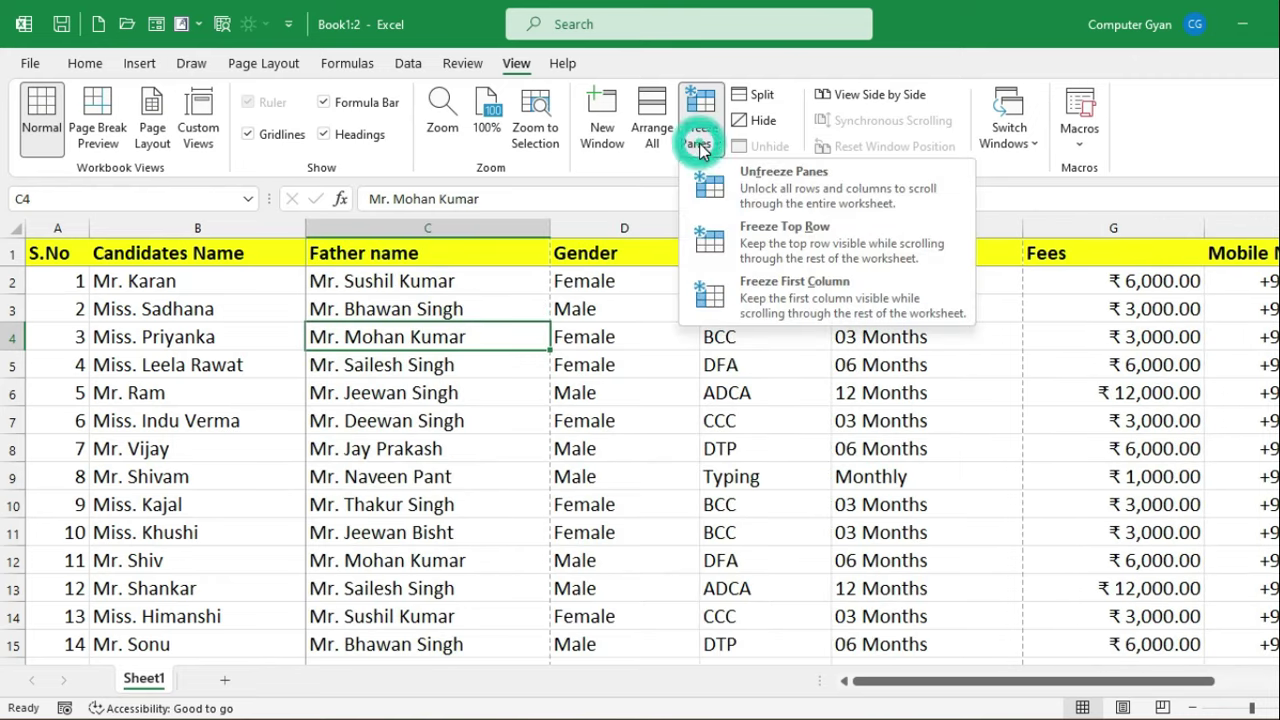
left_click(754, 190)
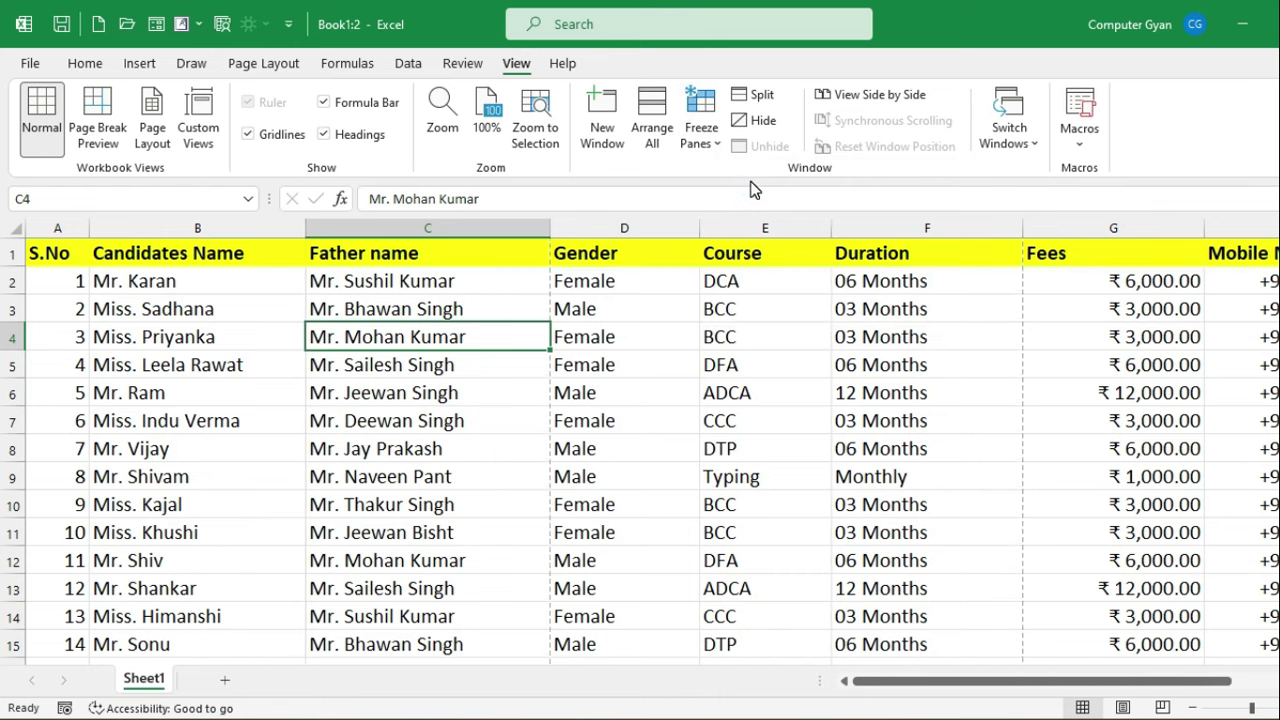
left_click(690, 385)
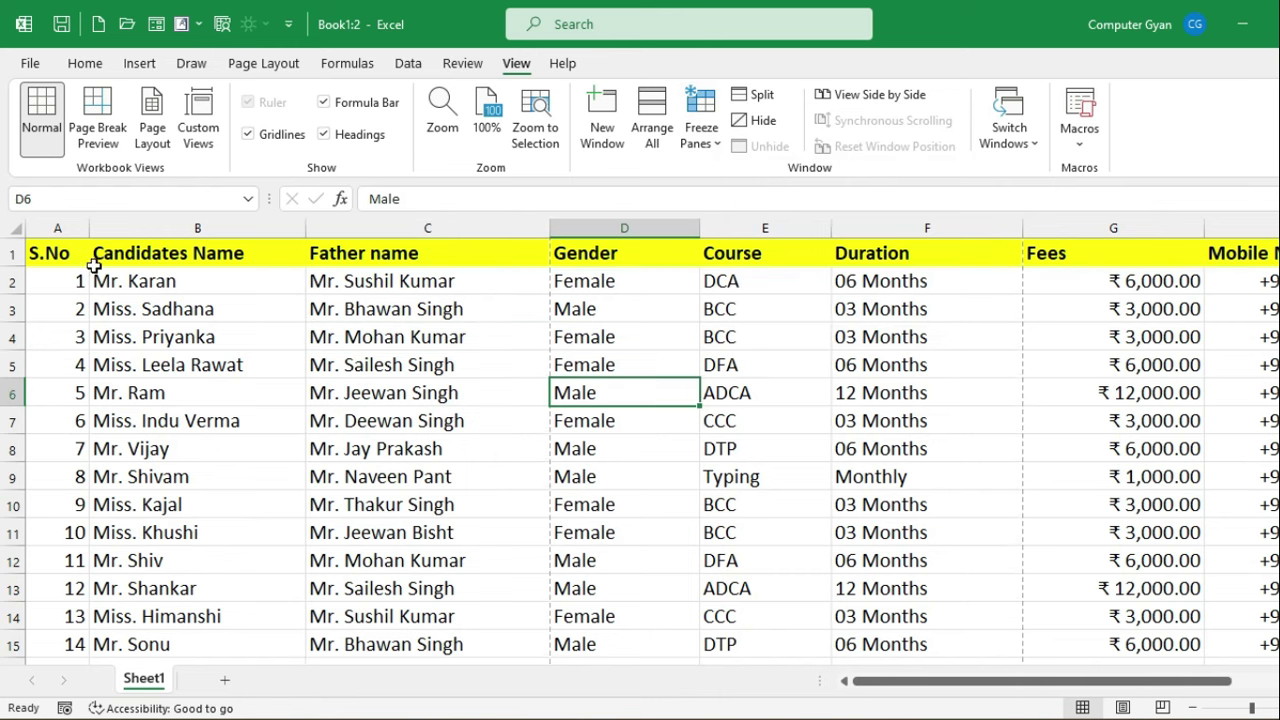
left_click_drag(75, 258, 693, 629)
left_click(414, 446)
mouse_move(55, 253)
left_mouse_down()
mouse_move(191, 330)
mouse_move(269, 447)
left_mouse_up()
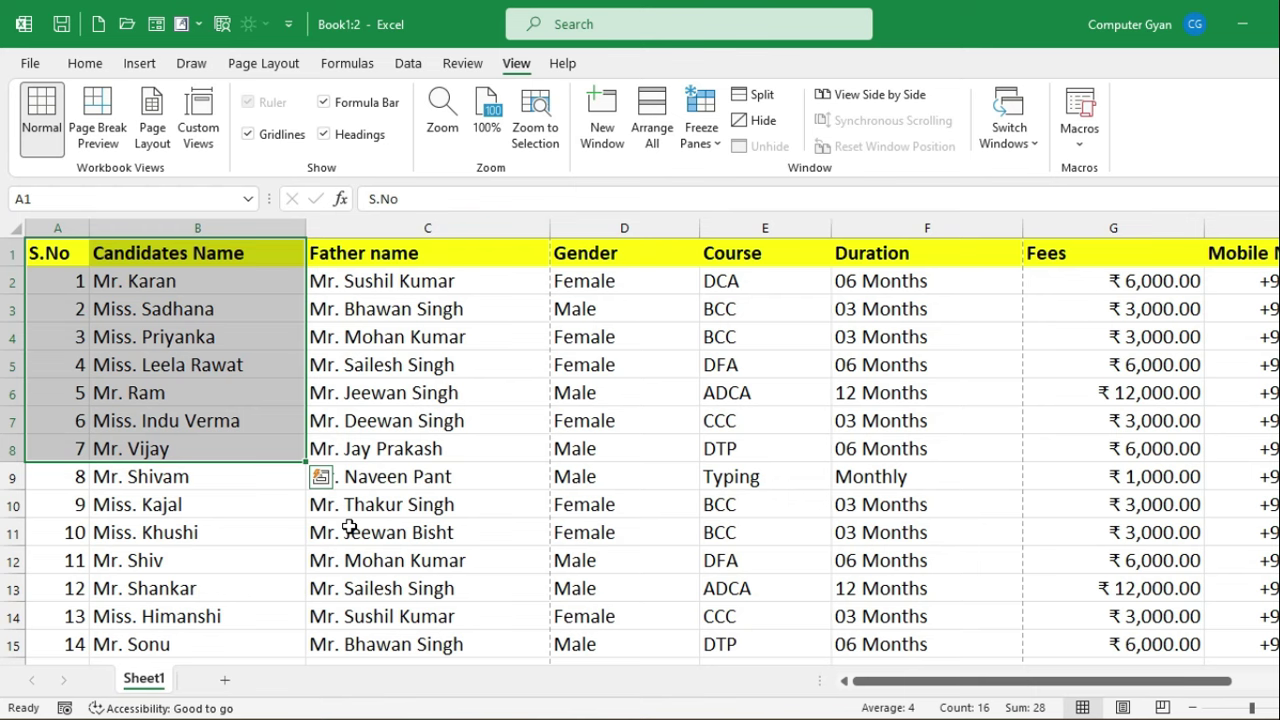
- Split the sheet at cell A9 and scroll each pane independently
left_click(77, 474)
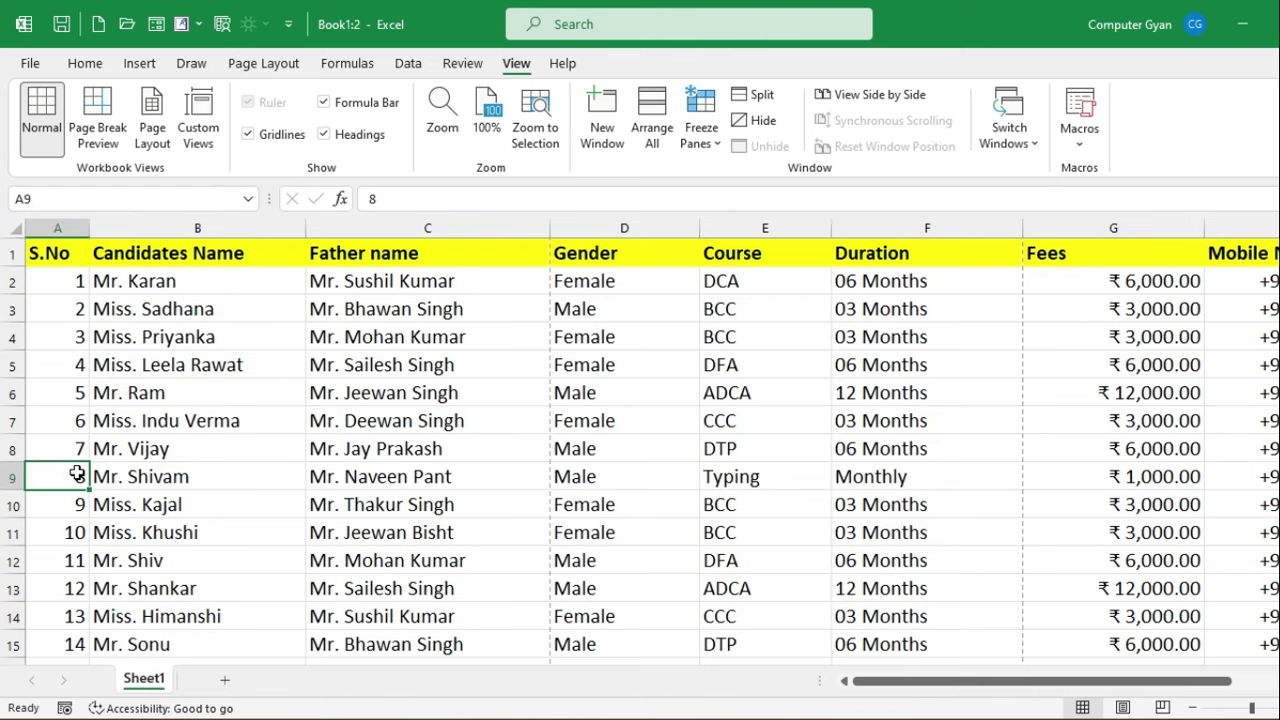
left_click(759, 94)
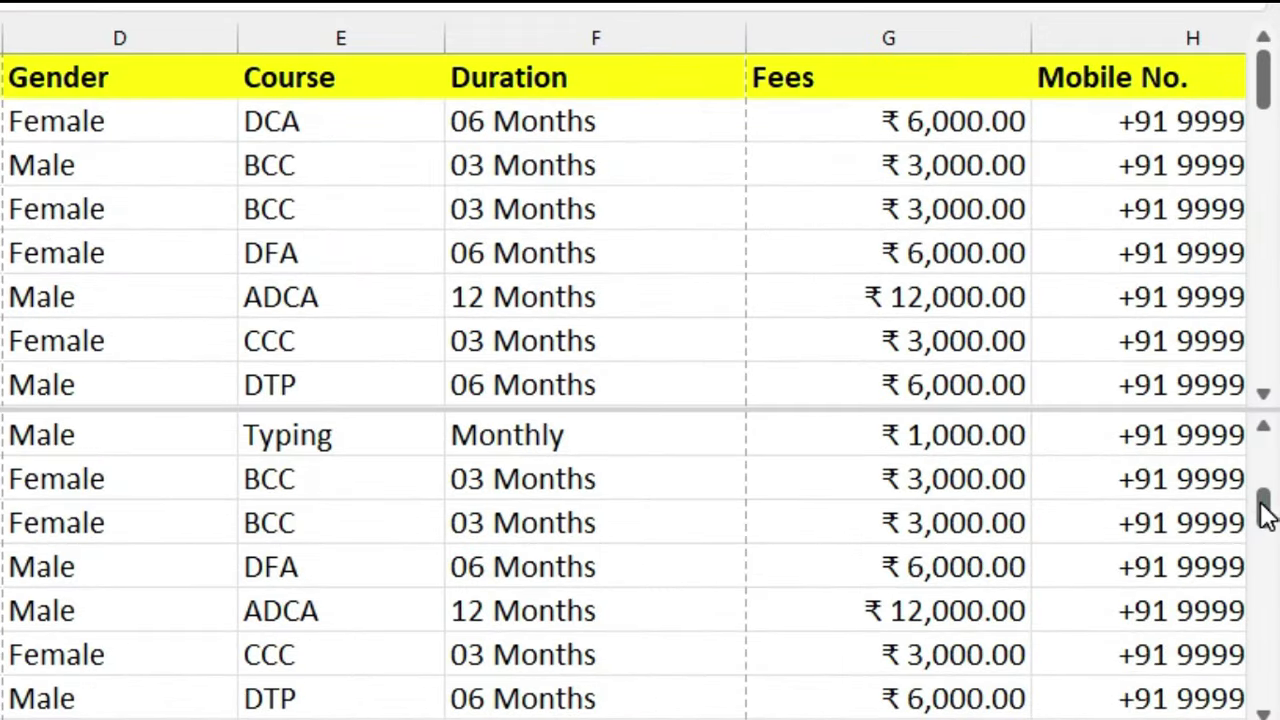
left_click_drag(1262, 512, 1264, 705)
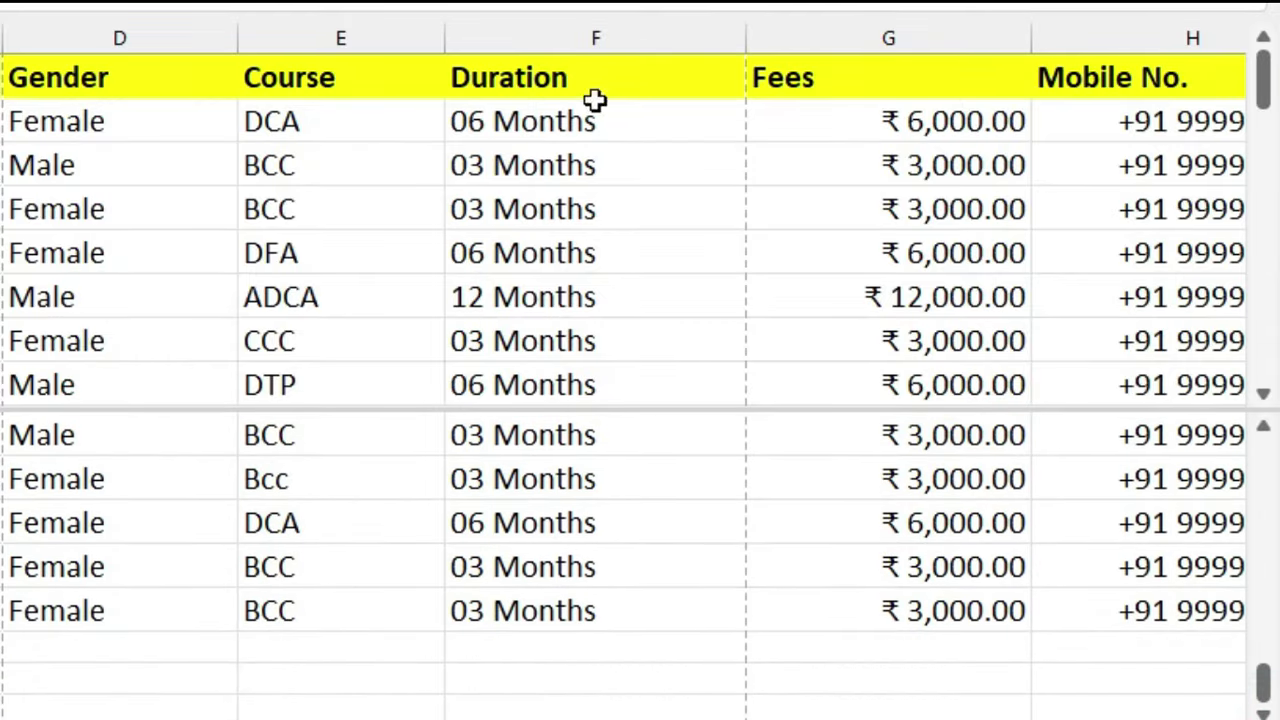
mouse_move(1264, 80)
left_mouse_down()
mouse_move(1272, 145)
mouse_move(1268, 72)
left_mouse_up()
scroll(861, 447, "up", 5)
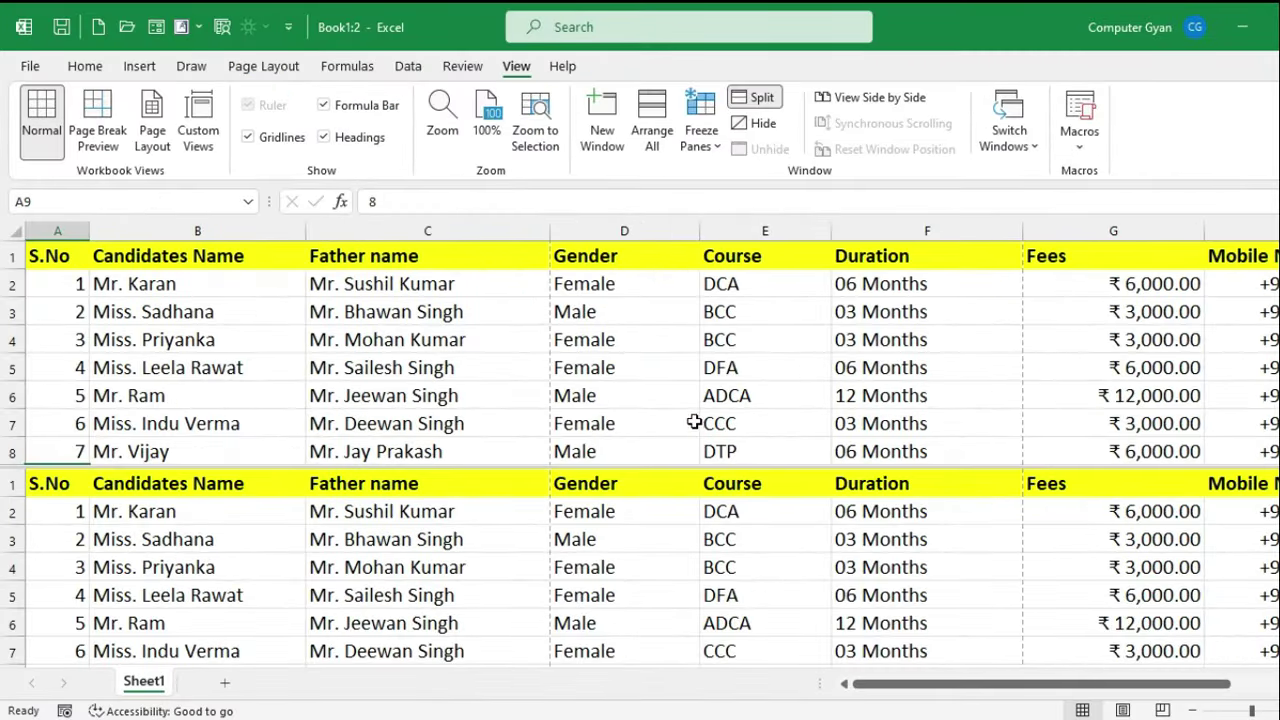
- Remove the split, then bring forward and maximize the march 2024 workbook
left_click(758, 97)
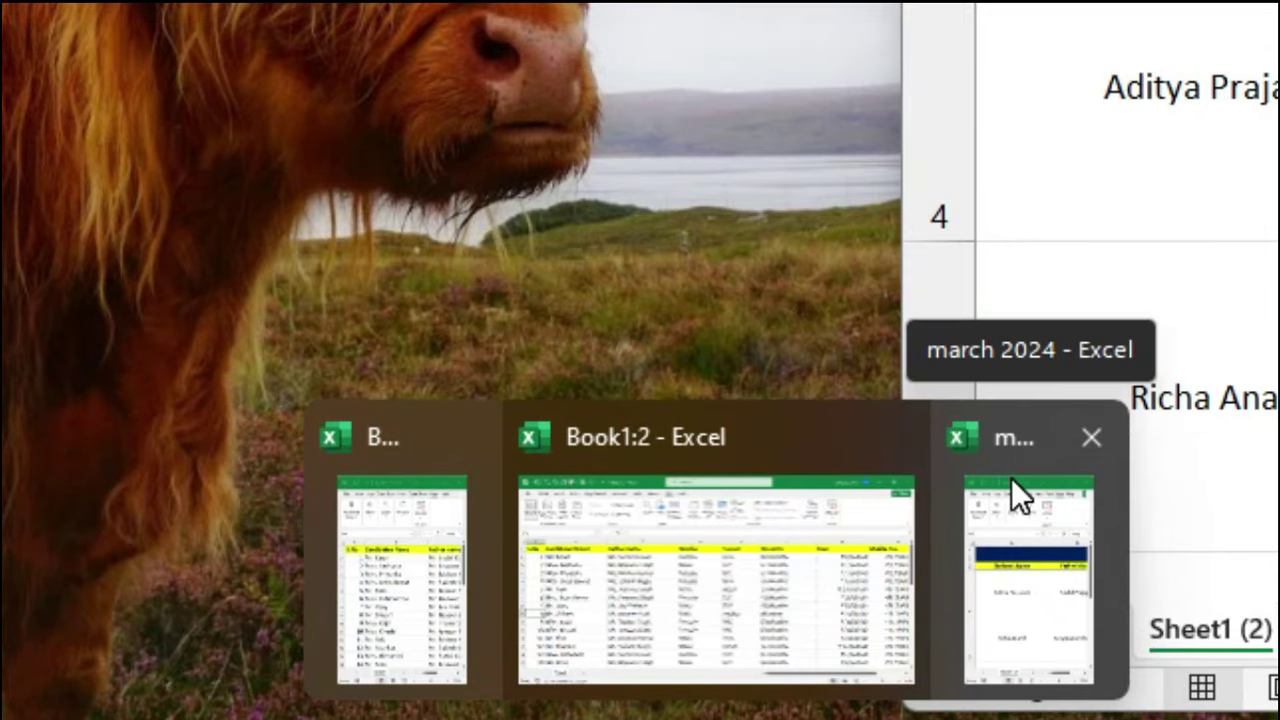
left_click(1011, 478)
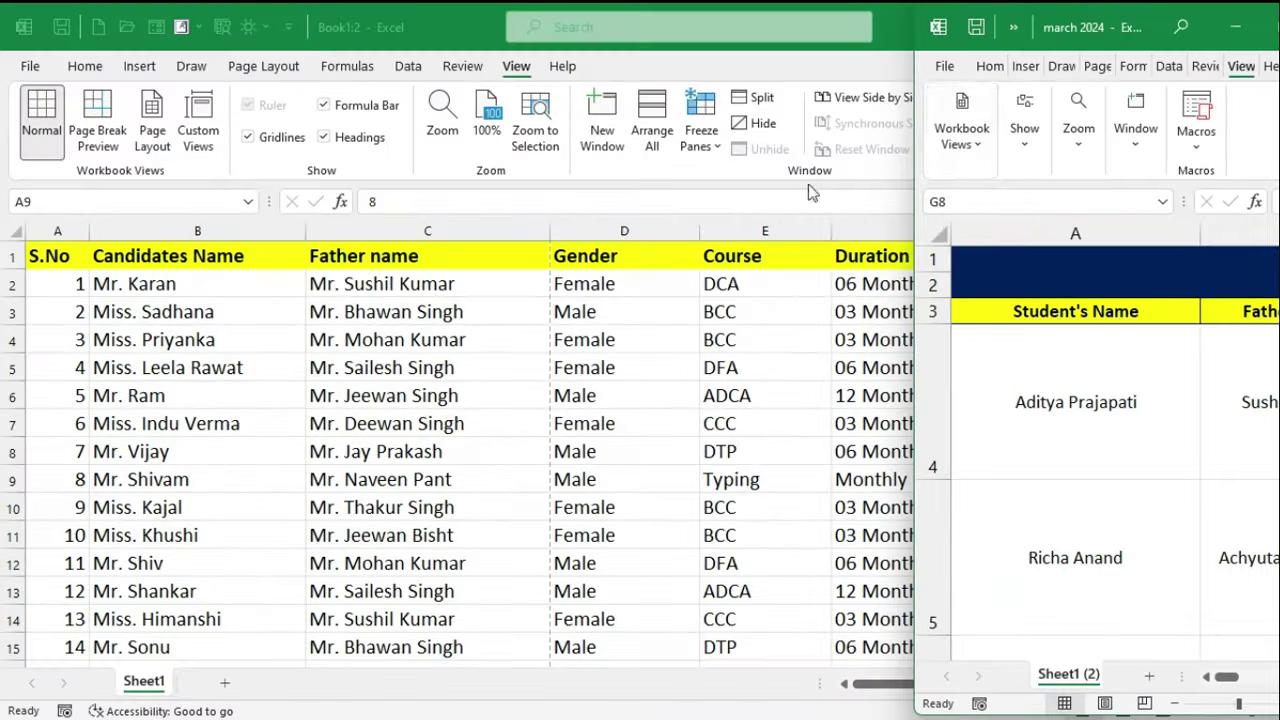
left_click(1268, 22)
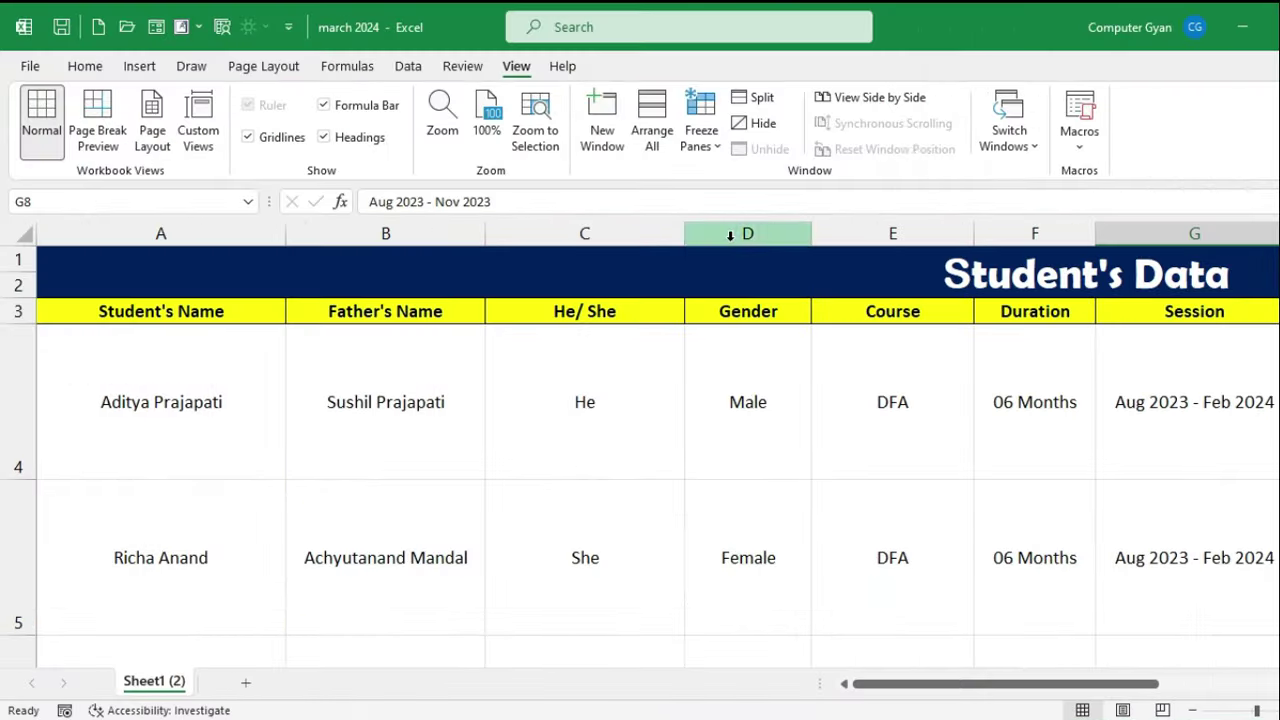
- View march 2024 side by side with Book1:1 and enlarge the upper window
left_click(900, 99)
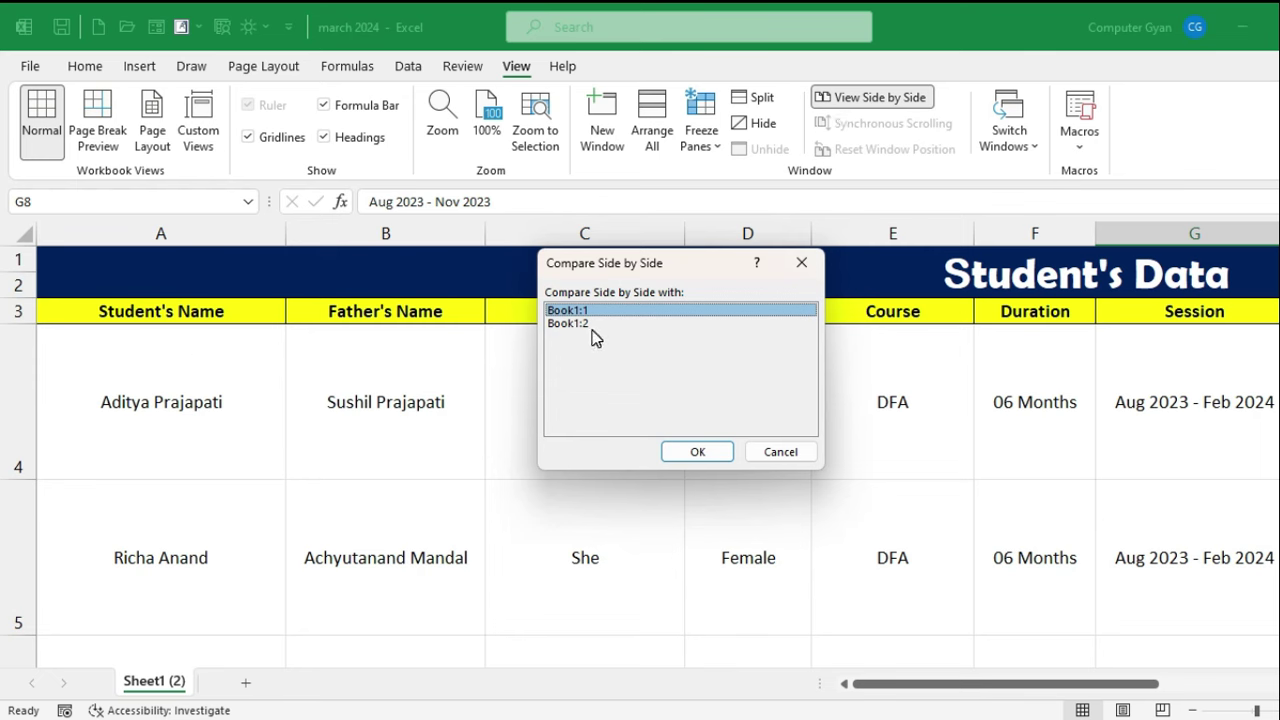
left_click(693, 451)
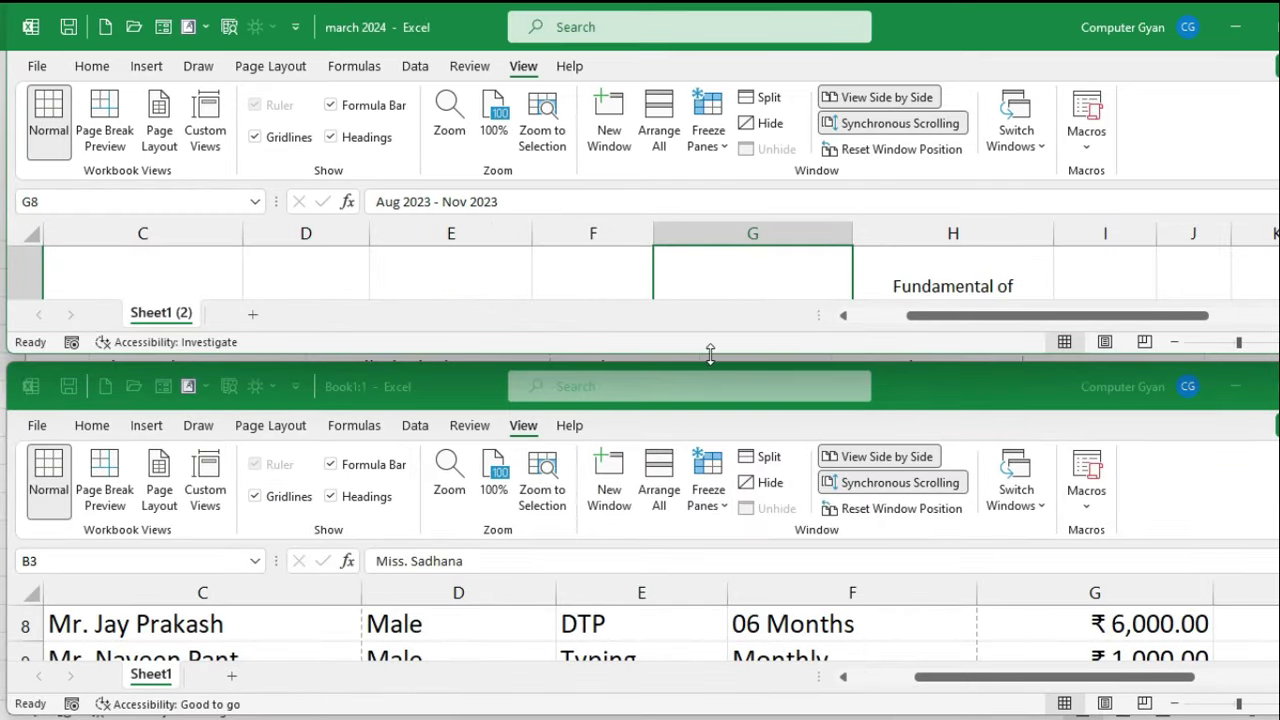
left_click_drag(710, 355, 715, 435)
left_click(768, 620)
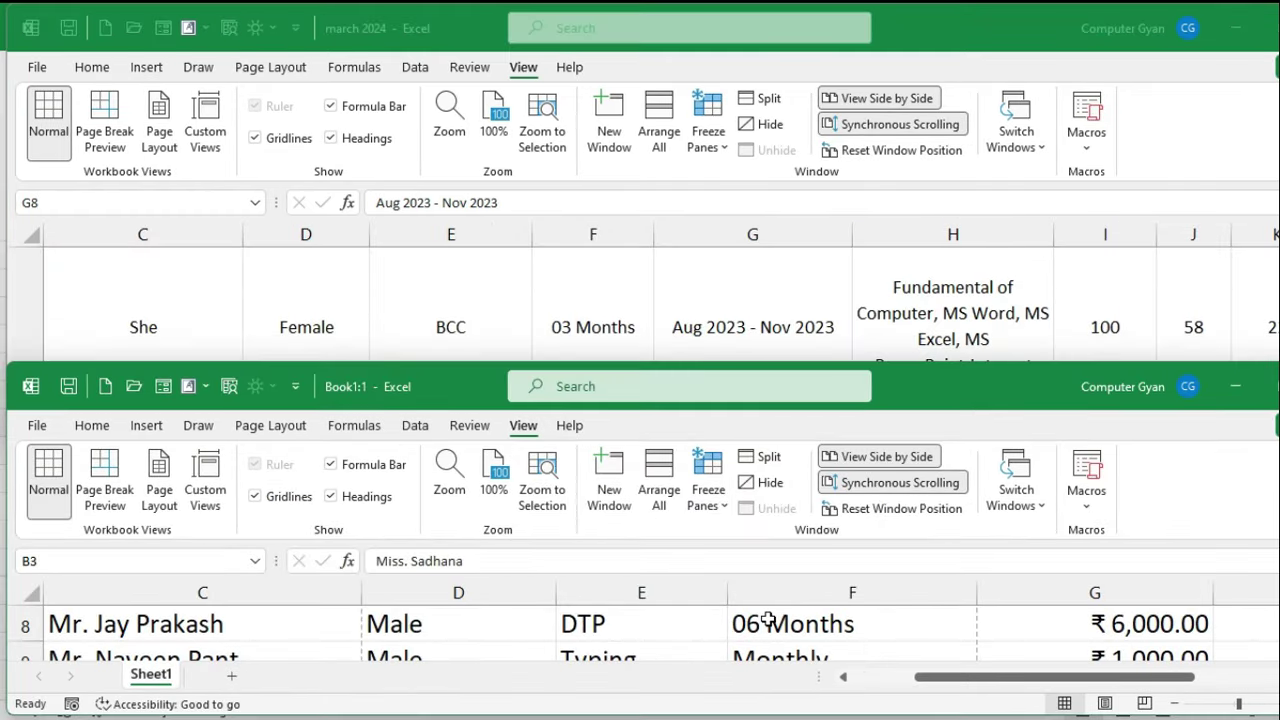
left_click(768, 620)
scroll(903, 614, "down", 7)
scroll(903, 614, "down", 6)
scroll(903, 618, "up", 13)
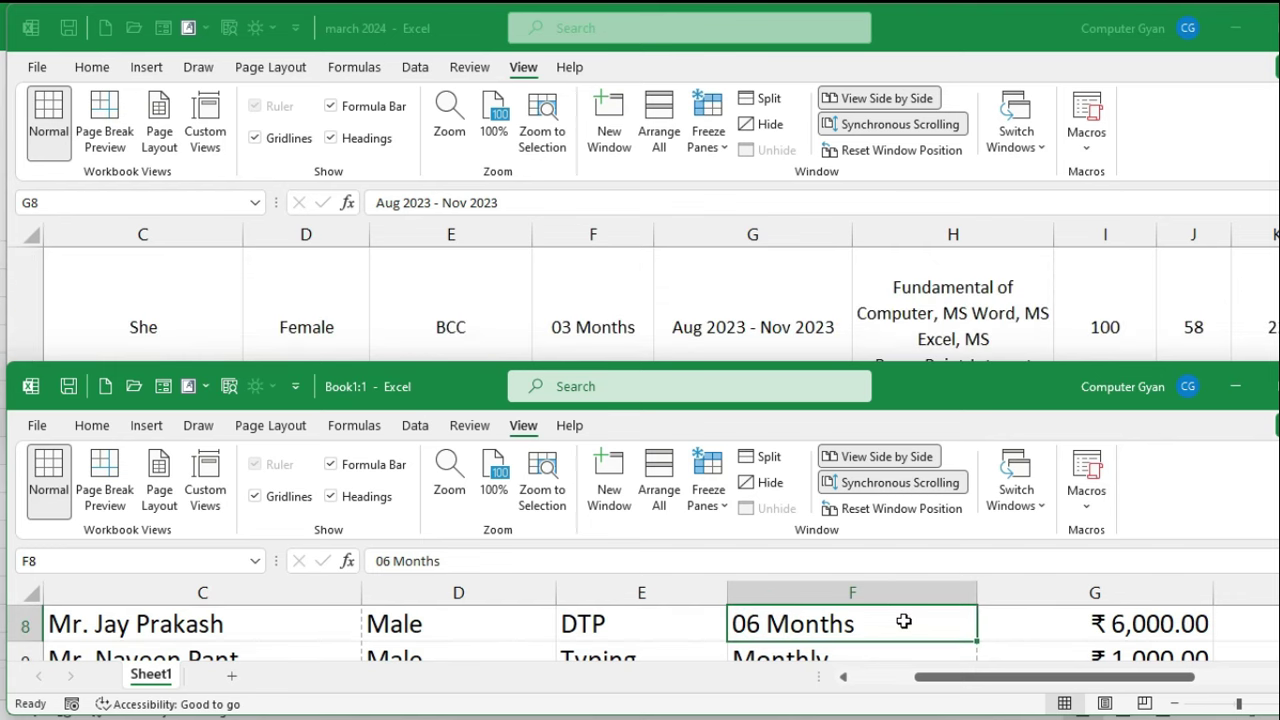
scroll(903, 621, "up", 2)
scroll(903, 621, "up", 1)
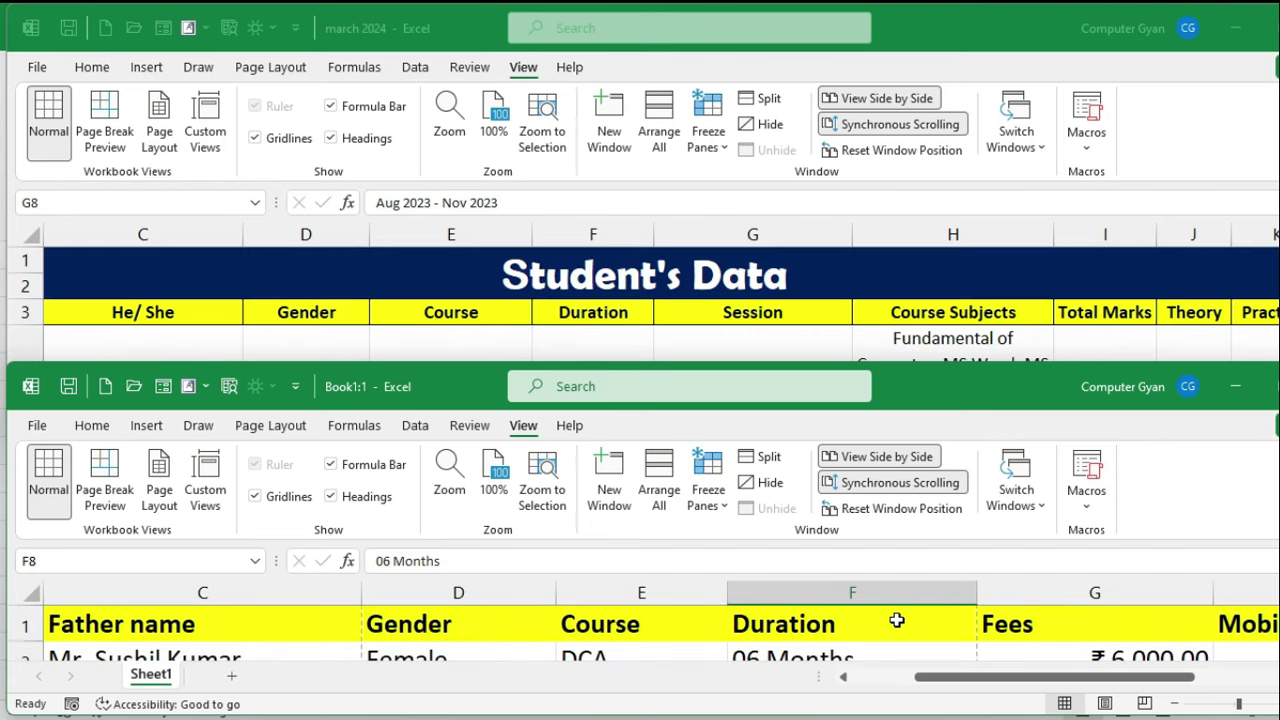
- Collapse the ribbon in both windows with Ctrl+F1 to show more rows
key("ctrl+F1")
left_click(722, 524)
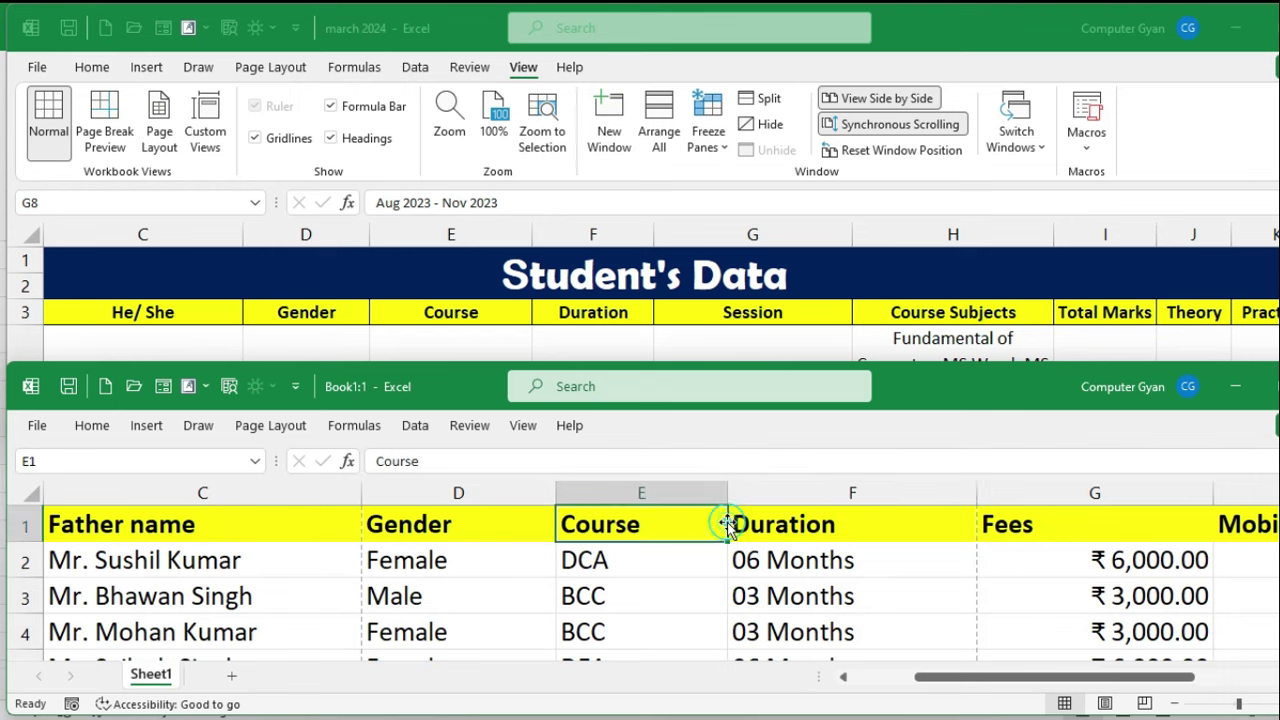
left_click(560, 296)
left_click(557, 308)
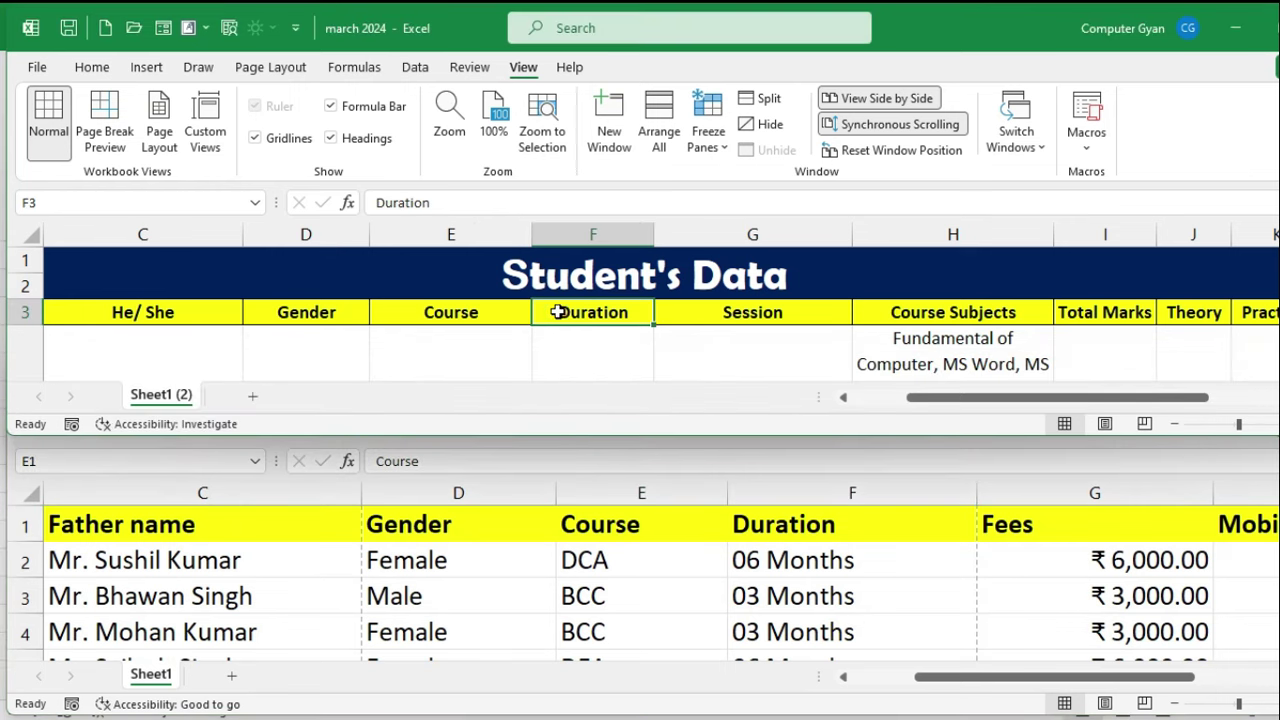
key("ctrl+F1")
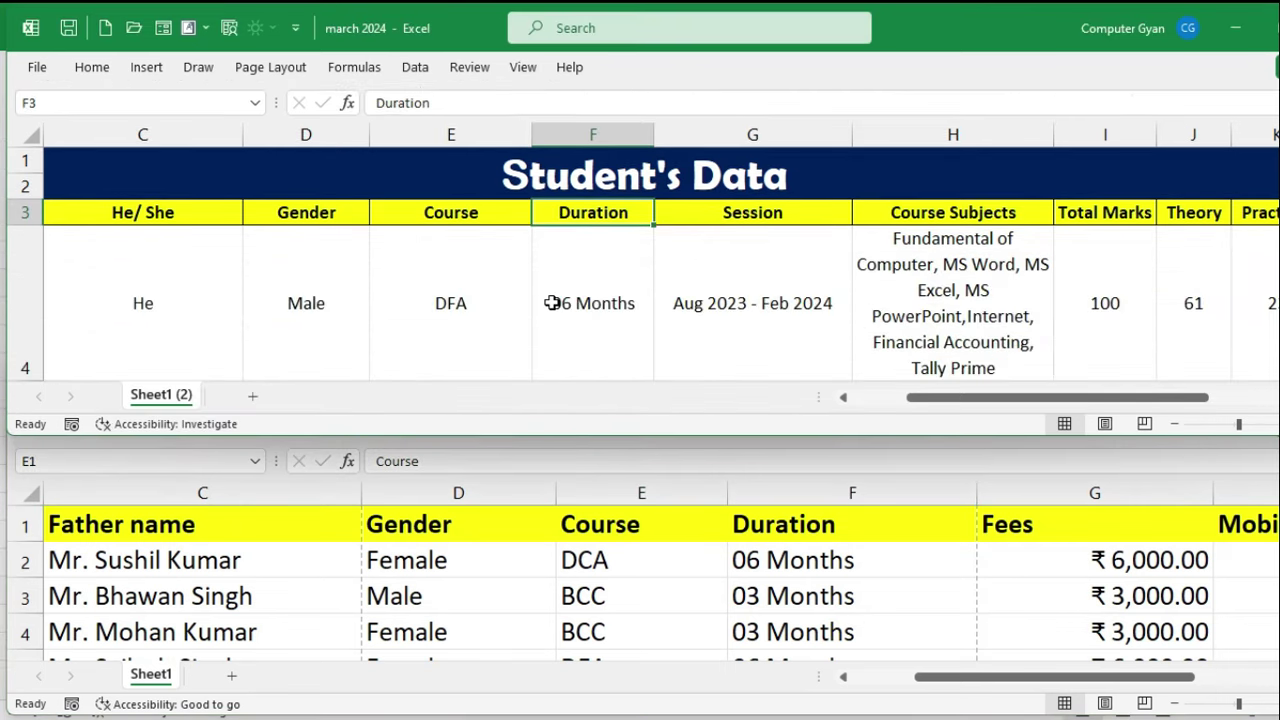
left_click(554, 310)
- Scroll both windows together through the student data, activating march 2024 at E4
scroll(1270, 208, "down", 1)
scroll(1270, 208, "down", 1)
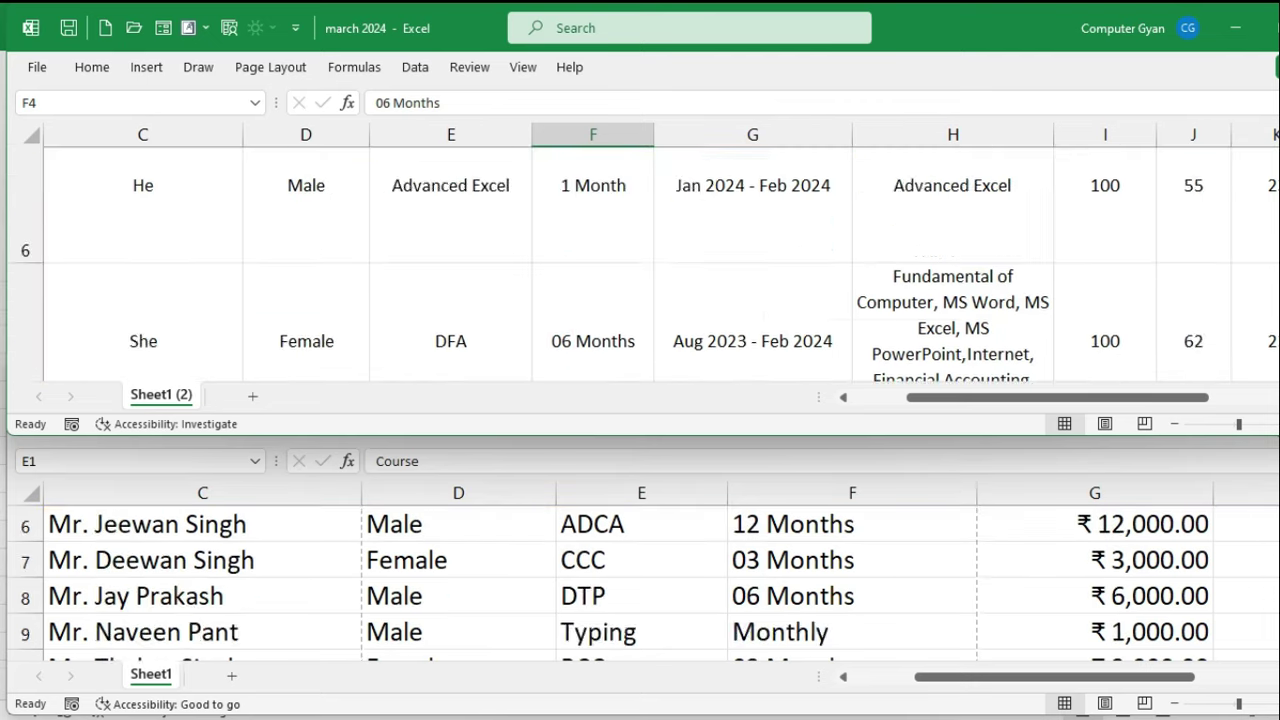
scroll(1270, 208, "up", 2)
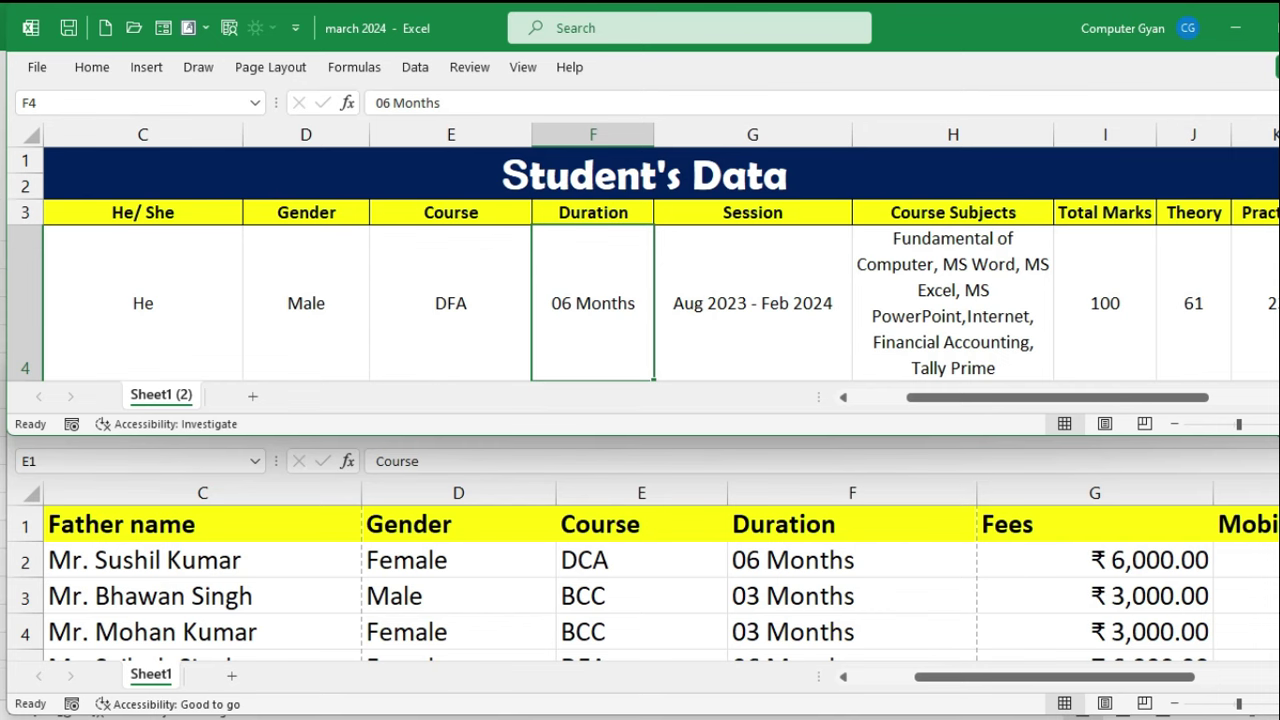
scroll(640, 264, "down", 1)
scroll(640, 264, "down", 2)
scroll(640, 264, "down", 1)
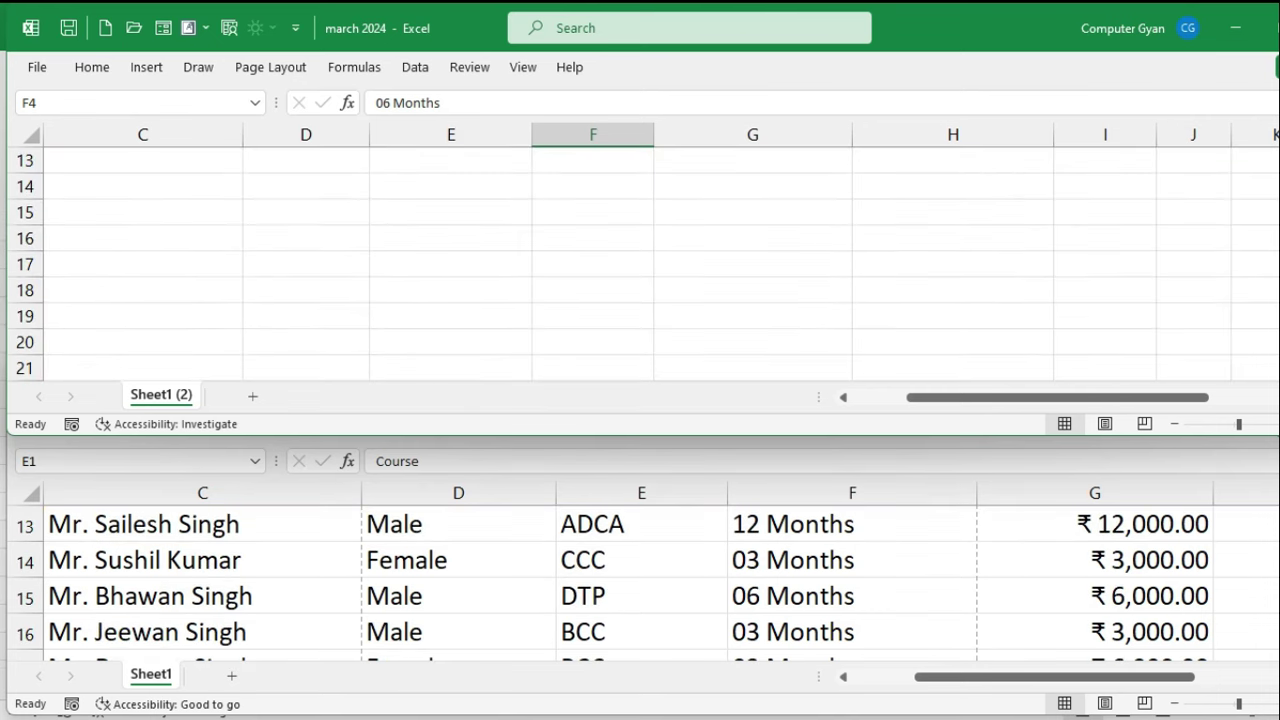
scroll(640, 580, "up", 1)
scroll(640, 580, "up", 2)
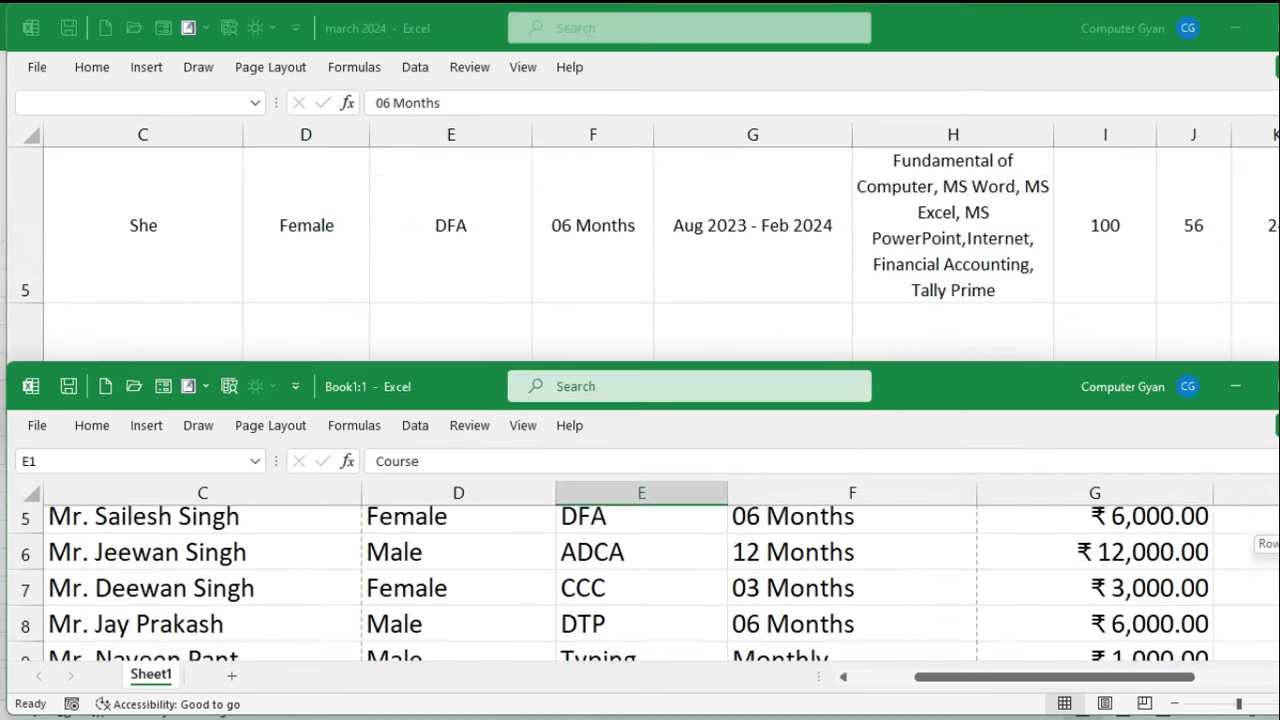
scroll(640, 580, "up", 1)
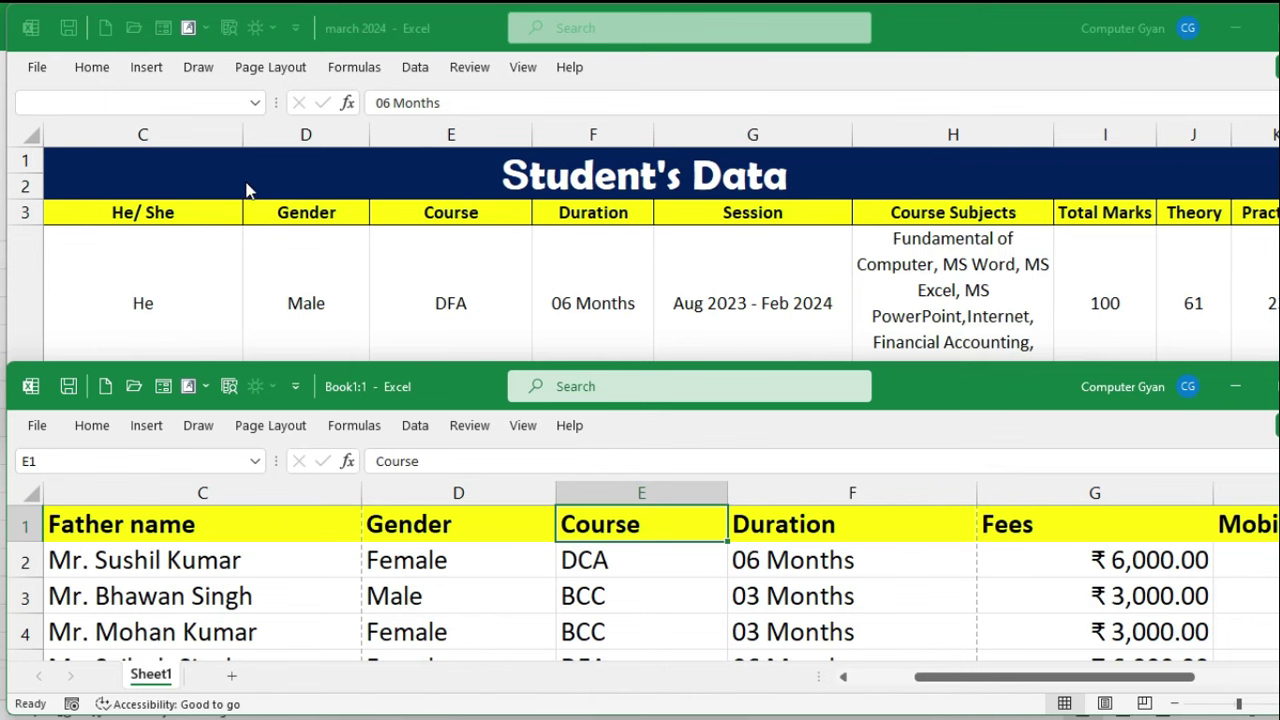
left_click(385, 277)
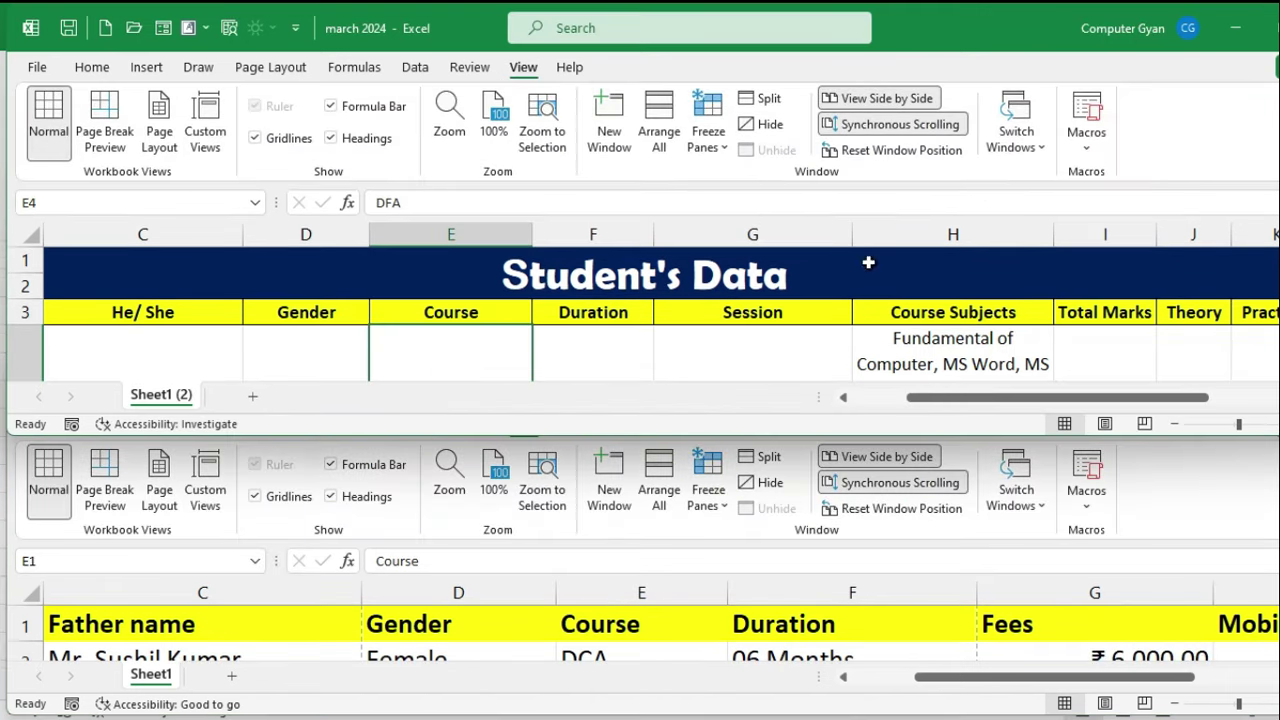
scroll(872, 321, "down", 5)
scroll(872, 321, "up", 5)
- Turn off Synchronous Scrolling and scroll the march 2024 window on its own
left_click(875, 124)
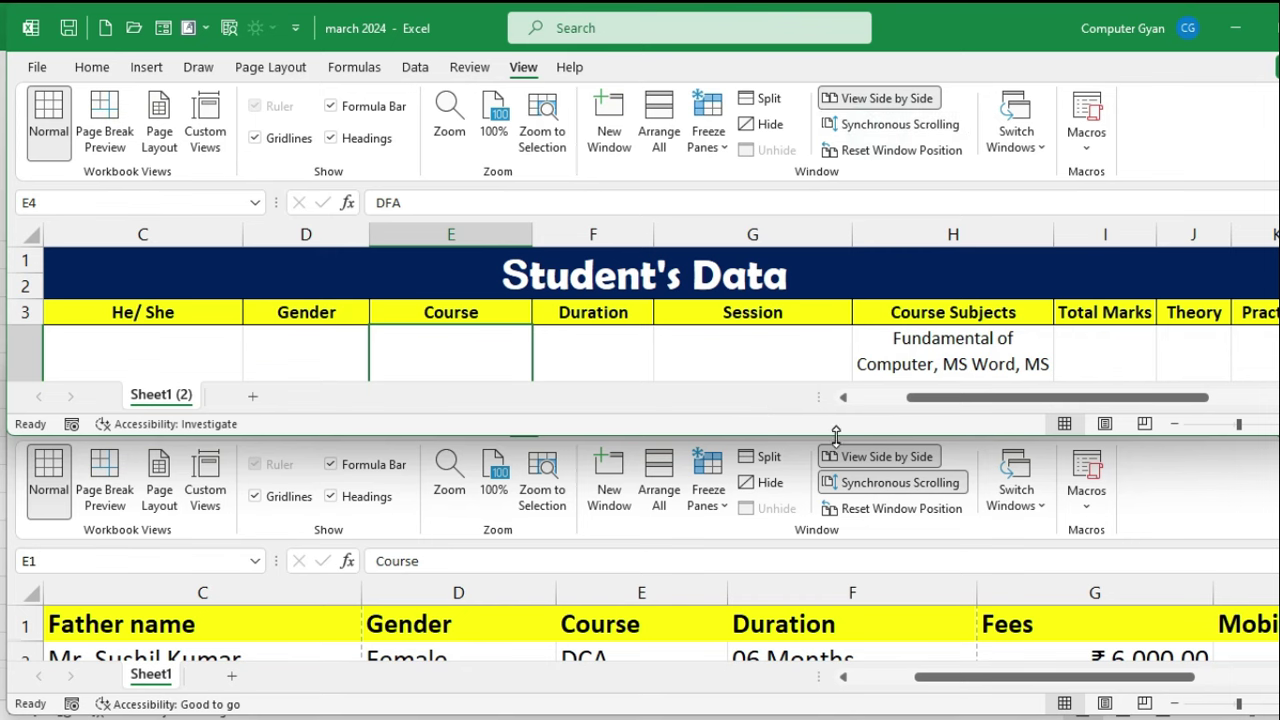
left_click(965, 340)
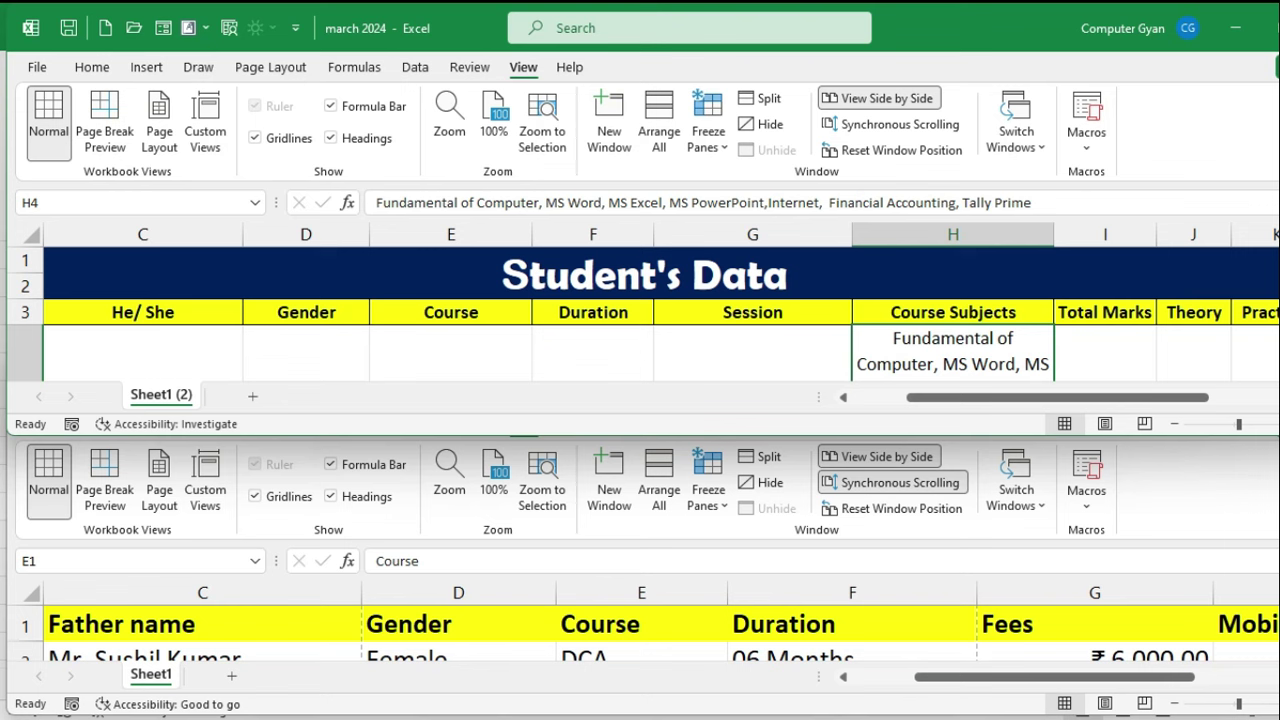
scroll(640, 310, "down", 3)
scroll(640, 310, "down", 2)
scroll(640, 310, "down", 2)
scroll(640, 310, "up", 1)
scroll(640, 310, "up", 1)
scroll(640, 310, "up", 3)
- Turn Synchronous Scrolling back on, enlarge the top window, and select F1 in Book1
left_click(925, 123)
scroll(640, 310, "down", 1)
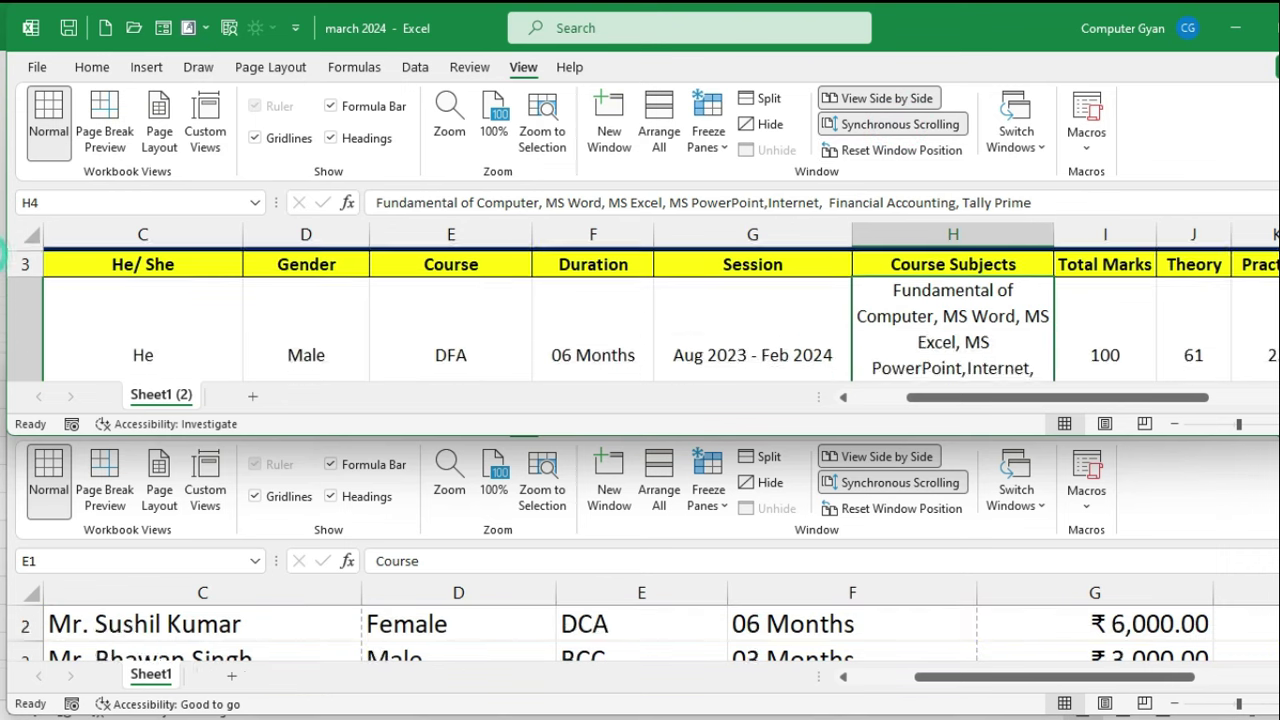
scroll(640, 310, "down", 2)
scroll(640, 310, "down", 1)
scroll(640, 310, "up", 4)
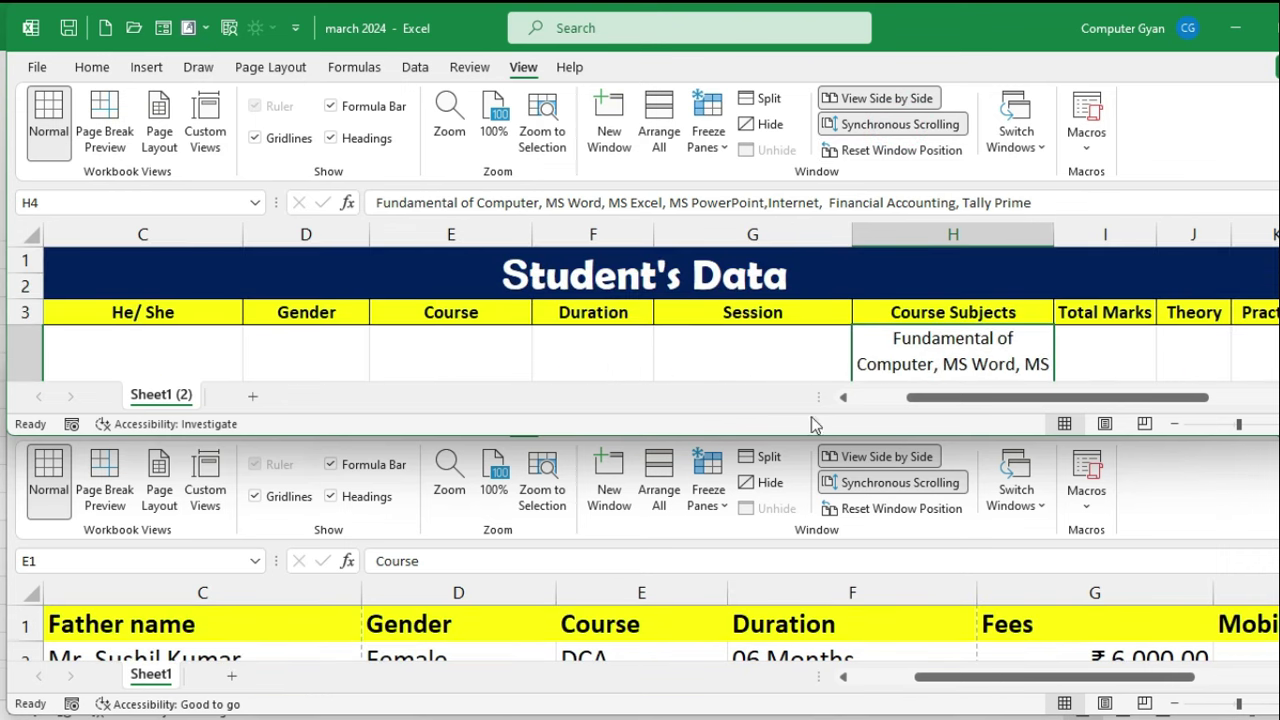
left_click_drag(793, 437, 793, 470)
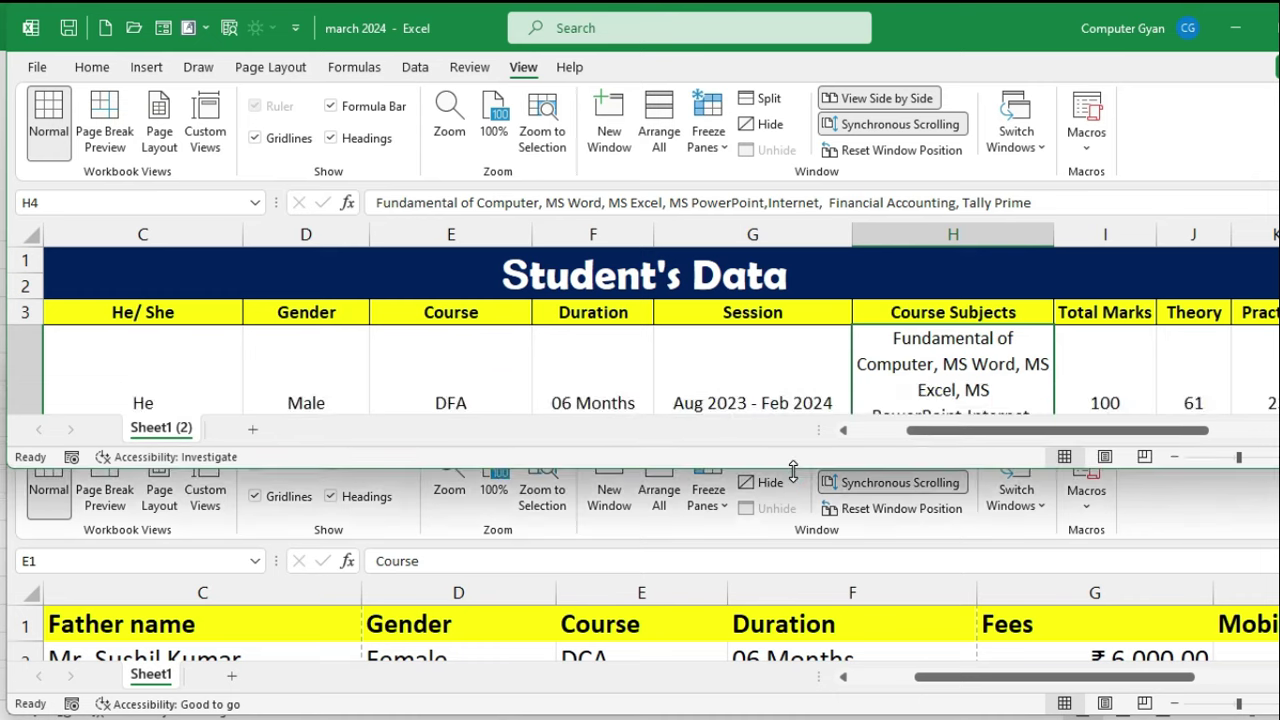
left_click(851, 618)
left_click(851, 616)
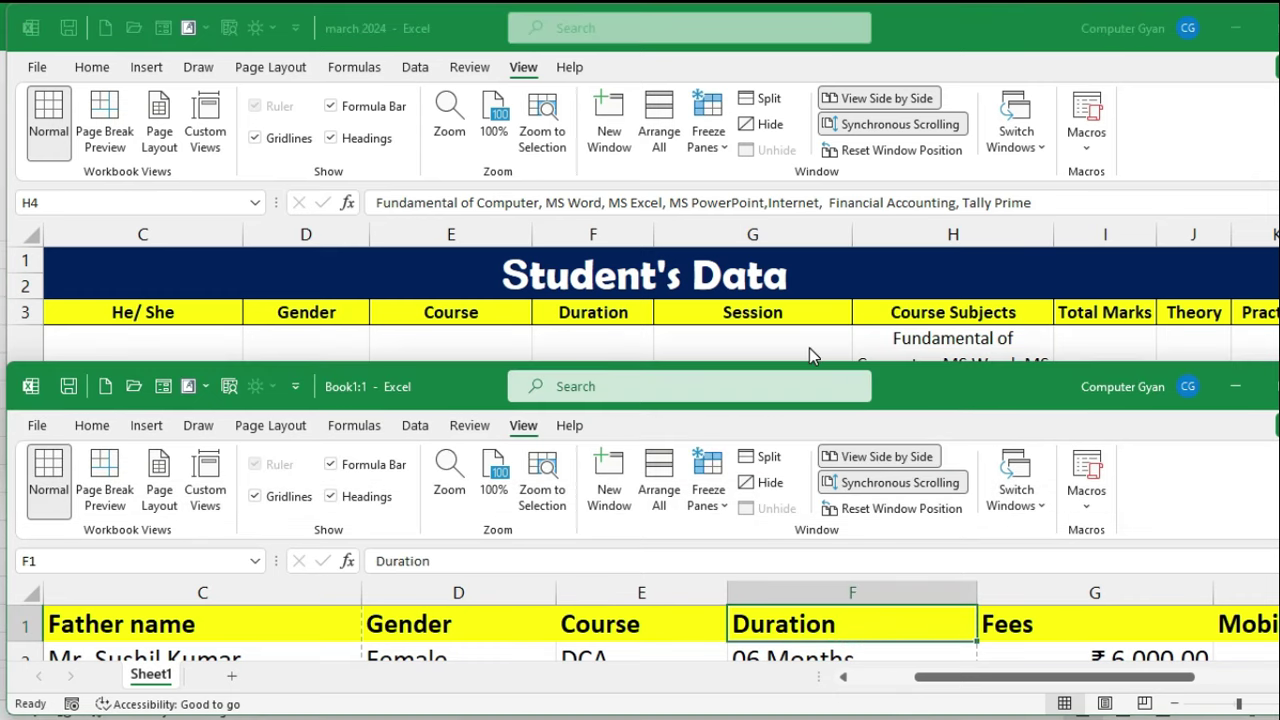
- Reset the window positions, turn off View Side by Side, and scroll march 2024 back to column A
left_click(882, 155)
left_click(882, 150)
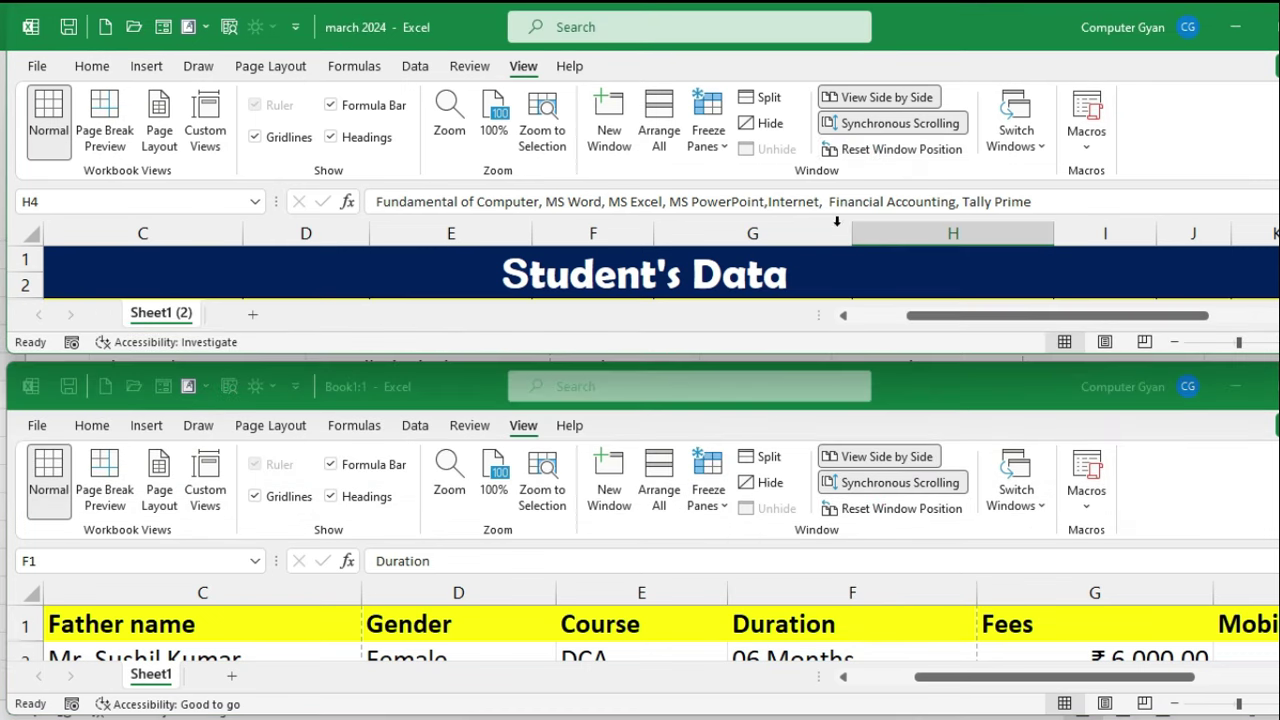
left_click(740, 285)
left_click(761, 624)
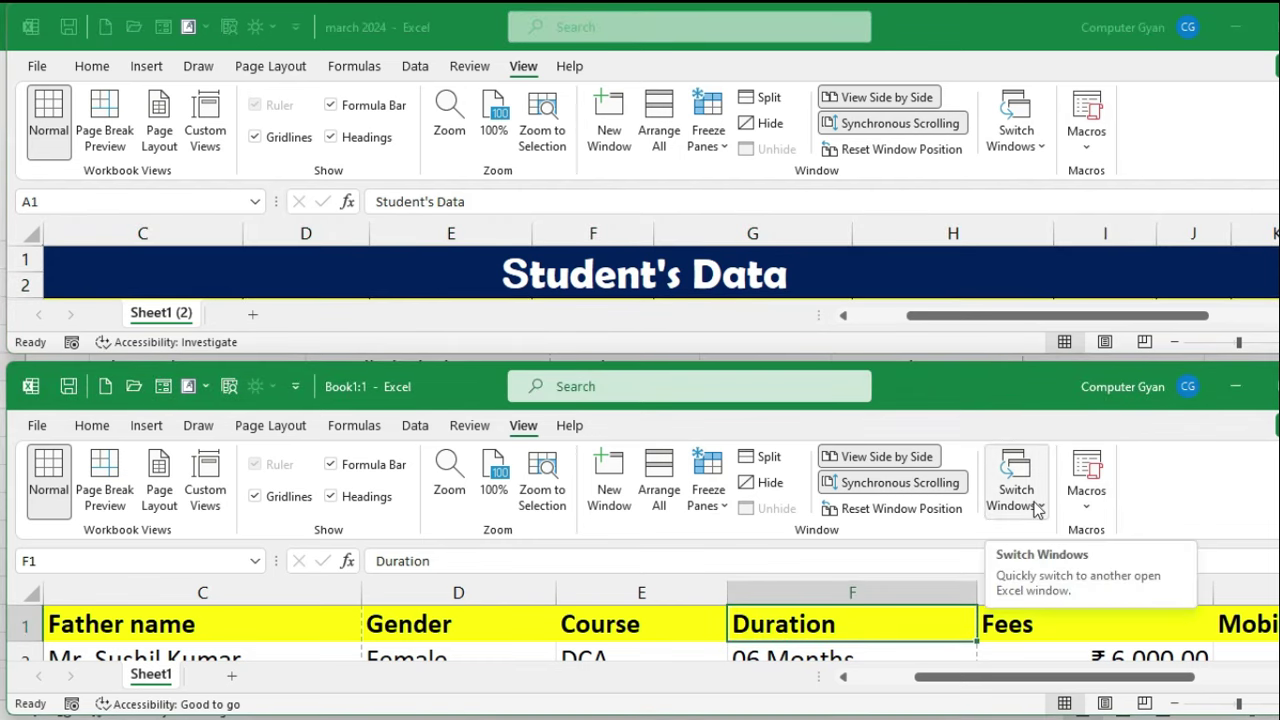
left_click(878, 99)
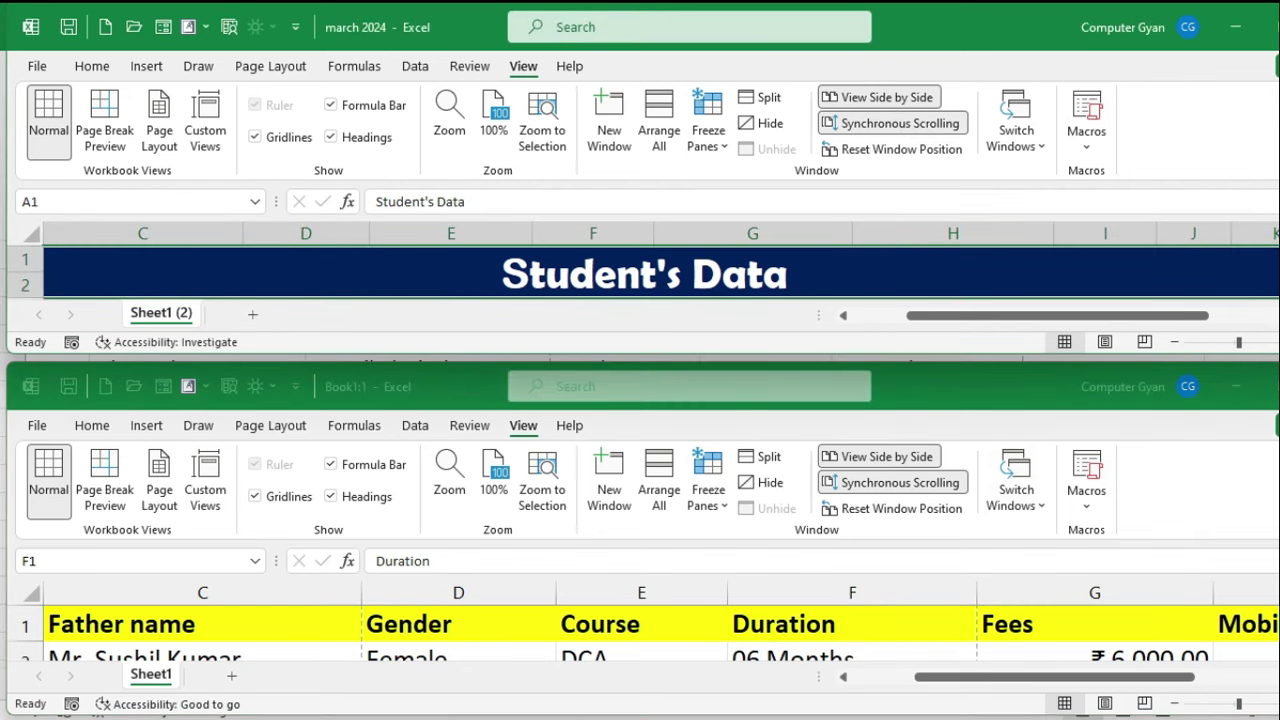
left_click(878, 96)
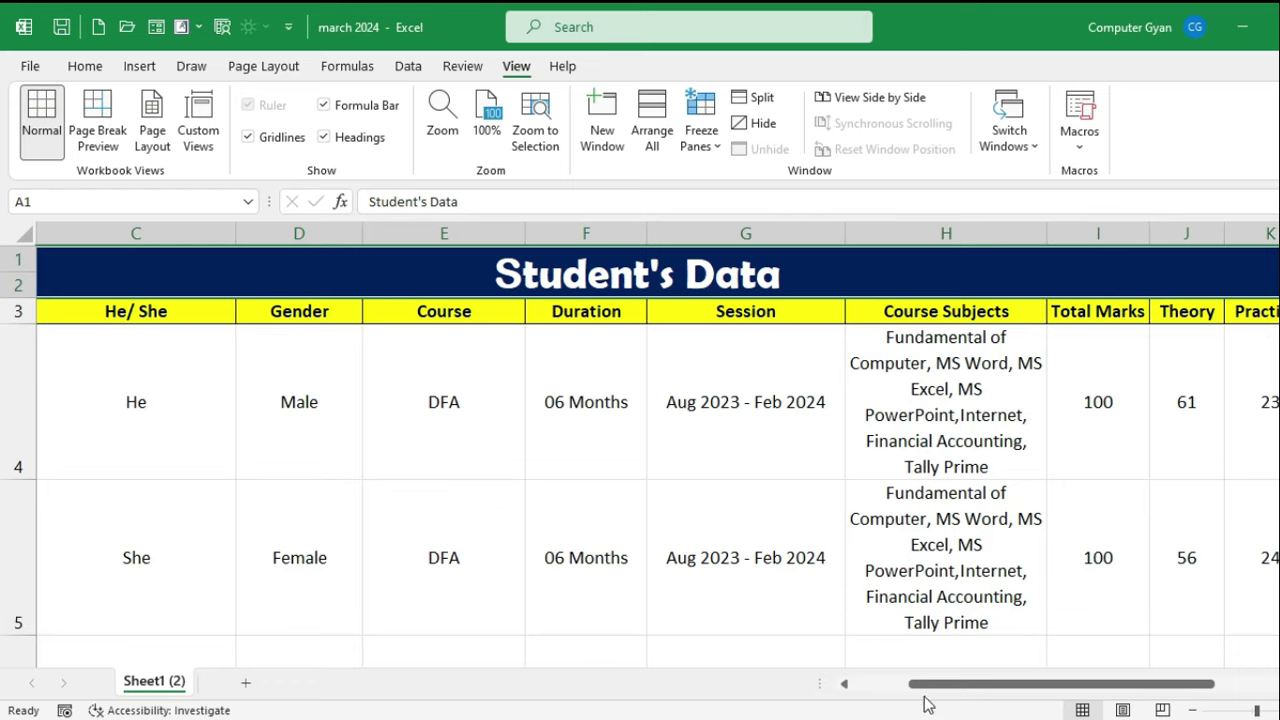
left_click_drag(928, 686, 855, 690)
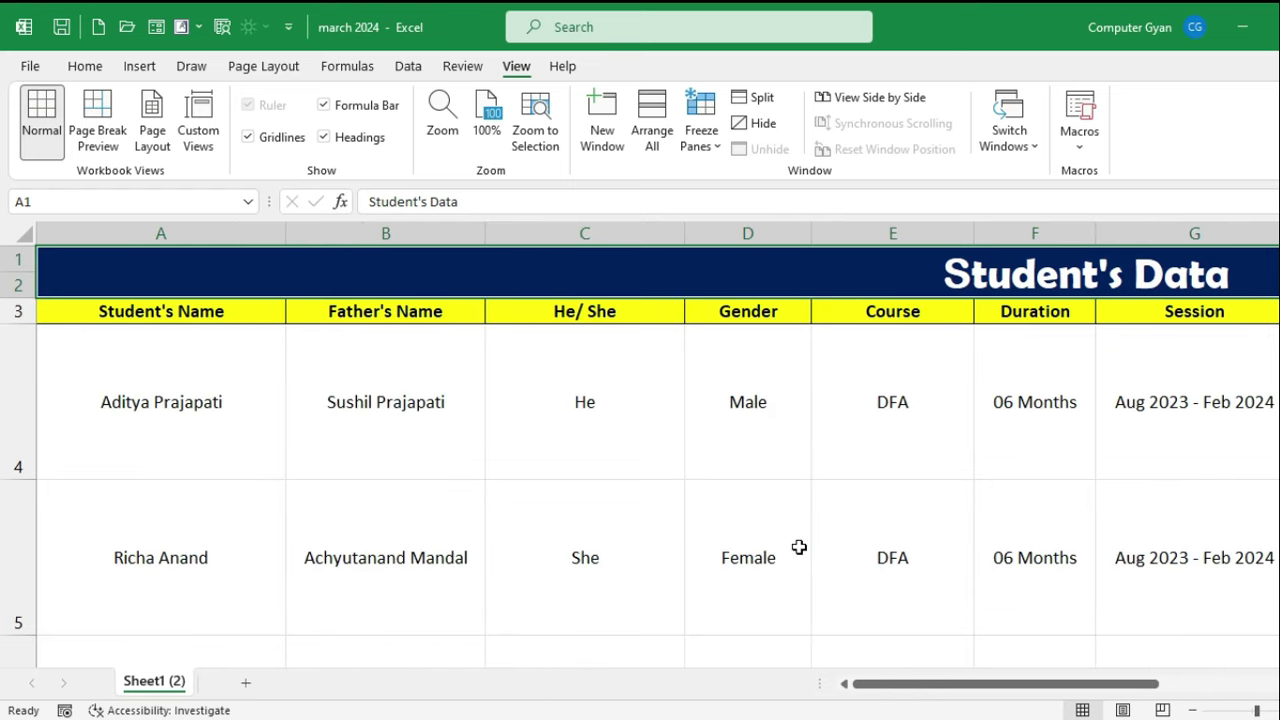
- Switch to the Book1:1 window, maximize it, then switch to the Book1:2 window
left_click(1010, 122)
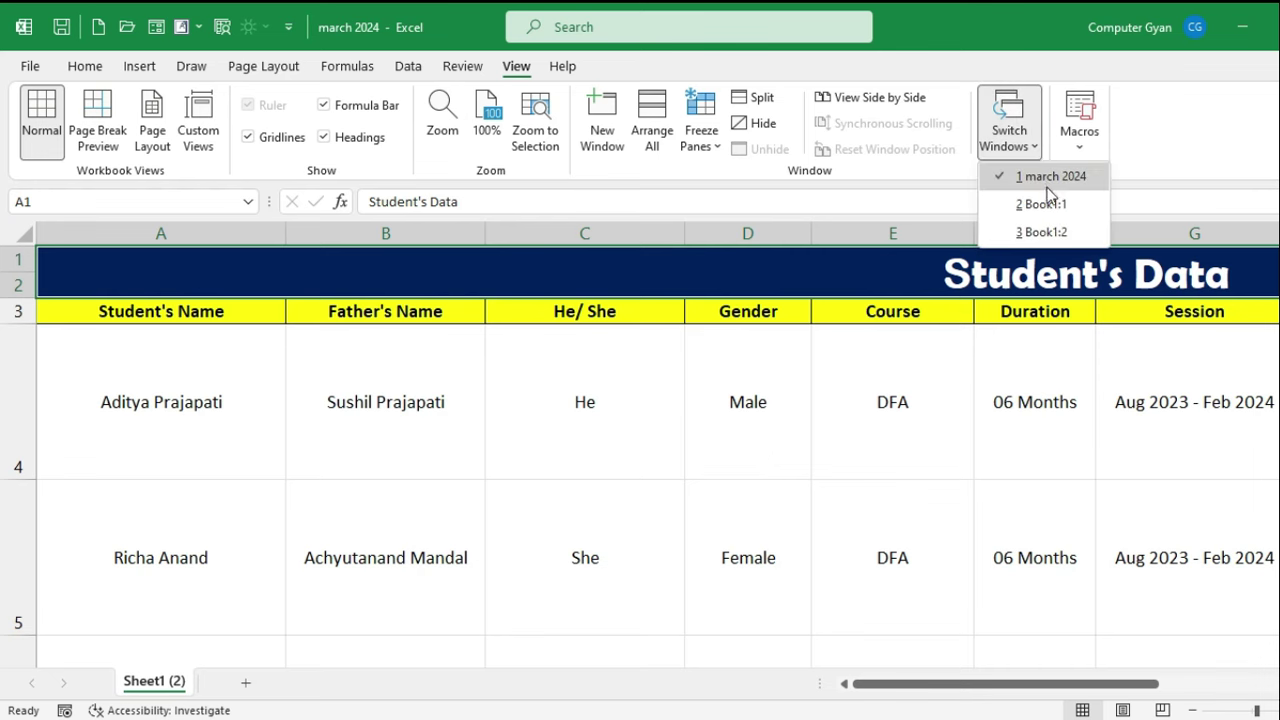
left_click(1045, 203)
left_click(384, 32)
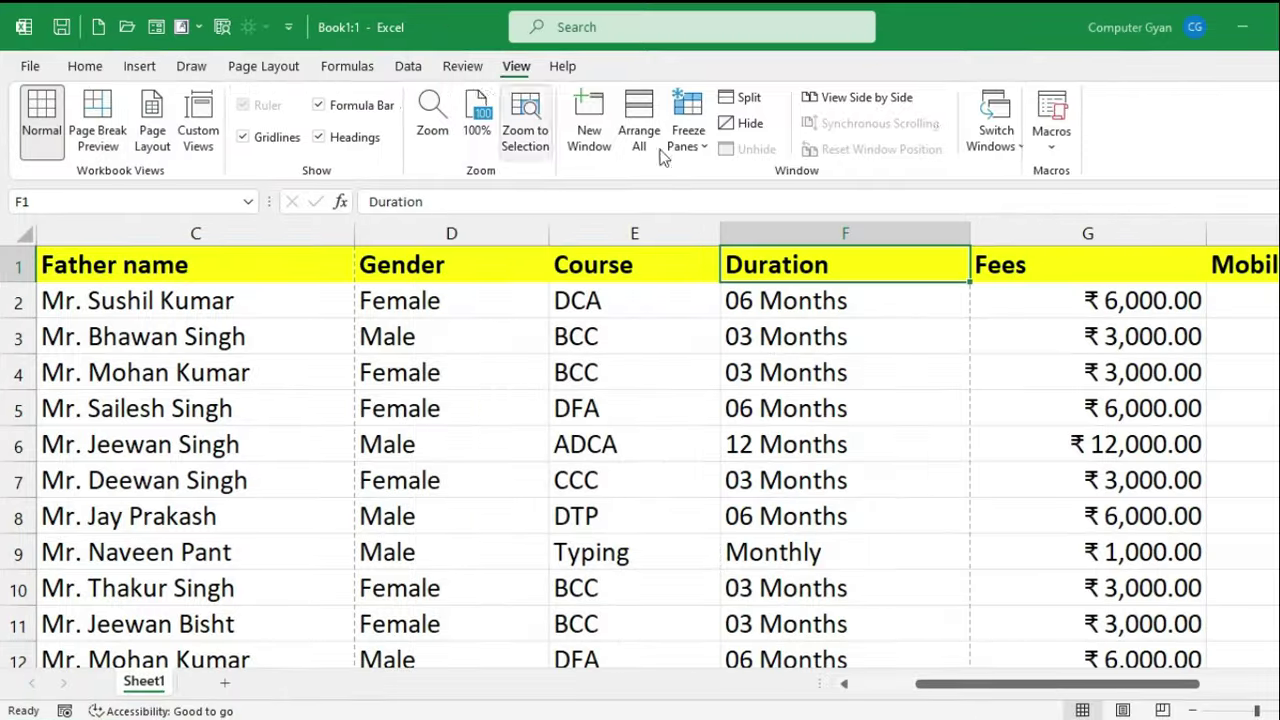
left_click(1000, 132)
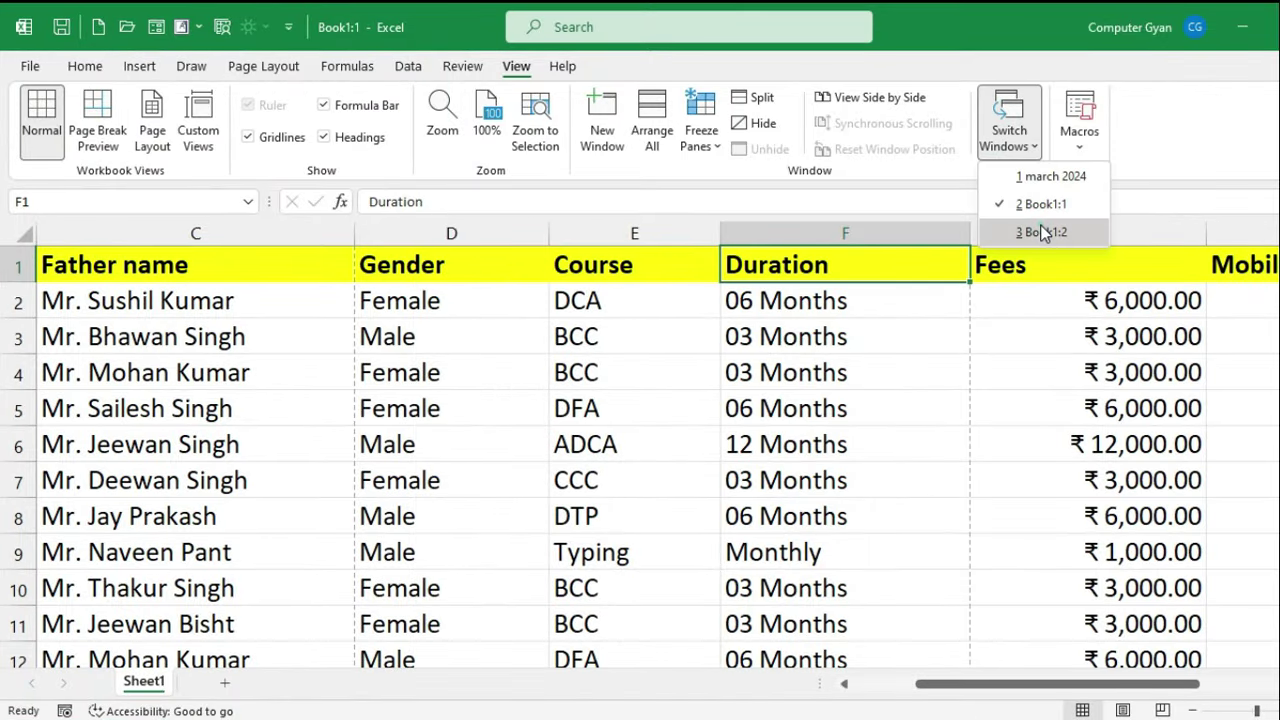
left_click(1044, 232)
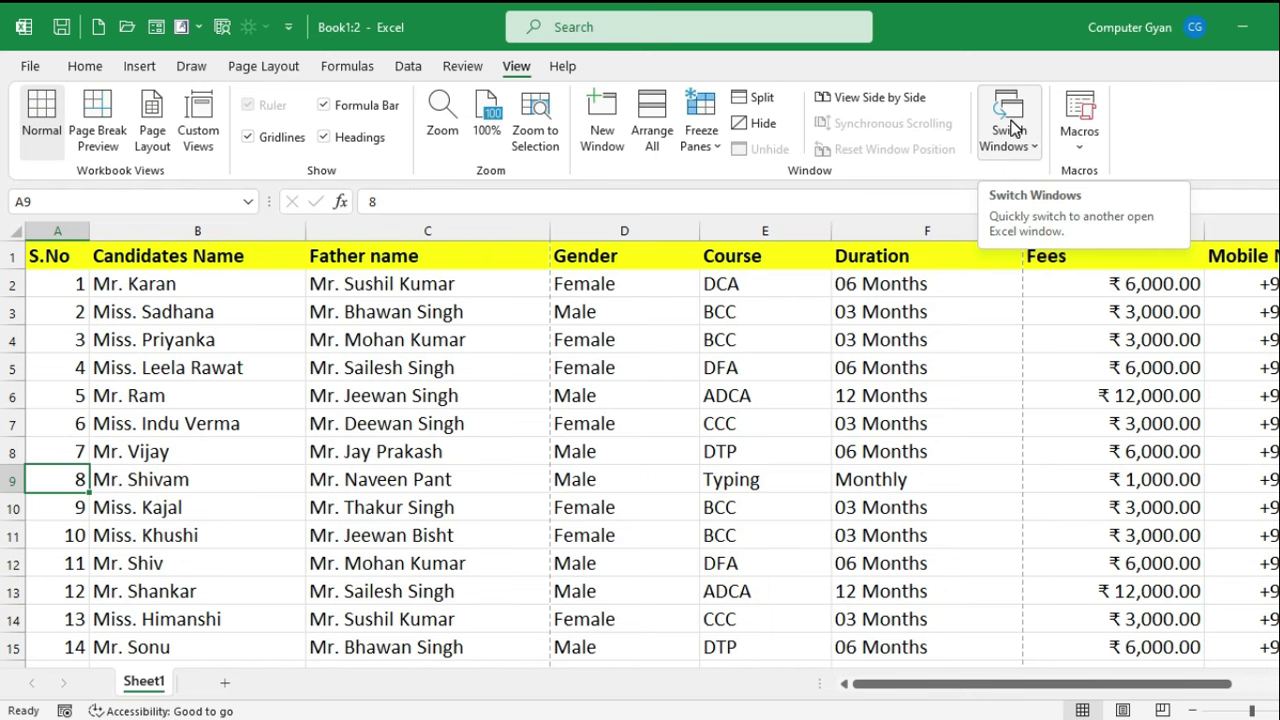
- Add a new sheet and enter the headers Name in C2 and Course in D2
left_click(226, 682)
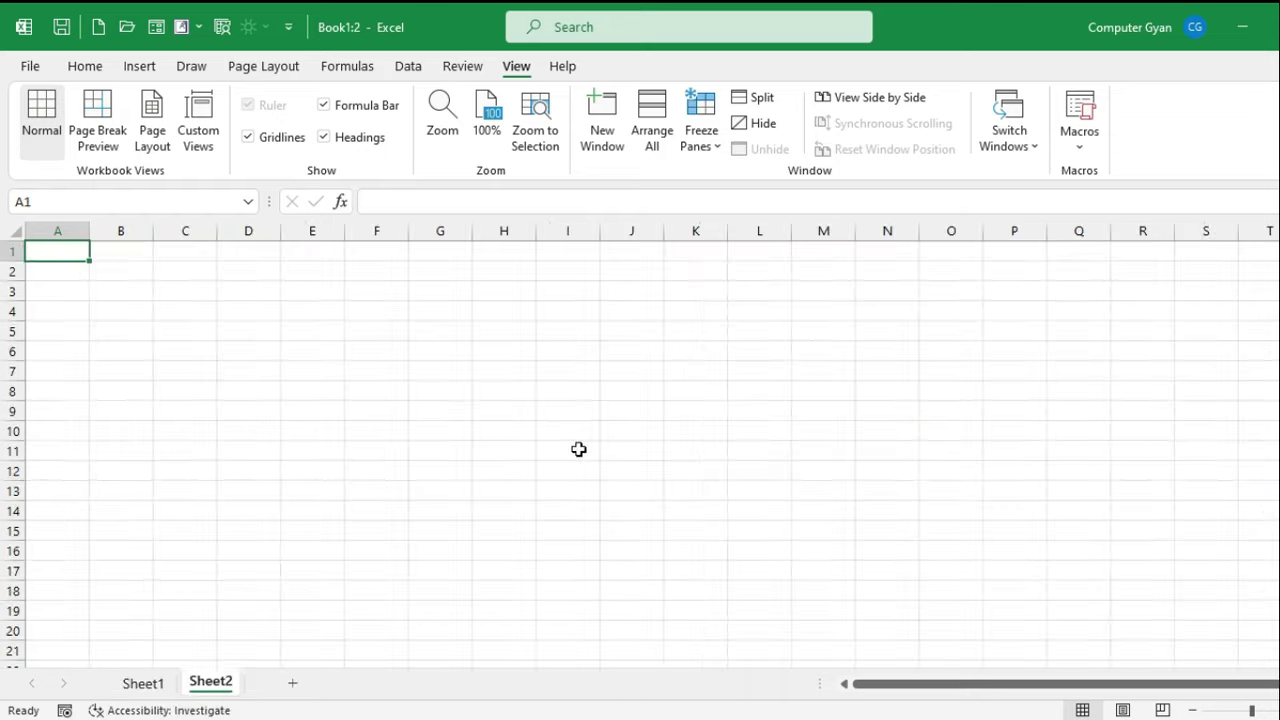
scroll(294, 350, "up", 5, "ctrl")
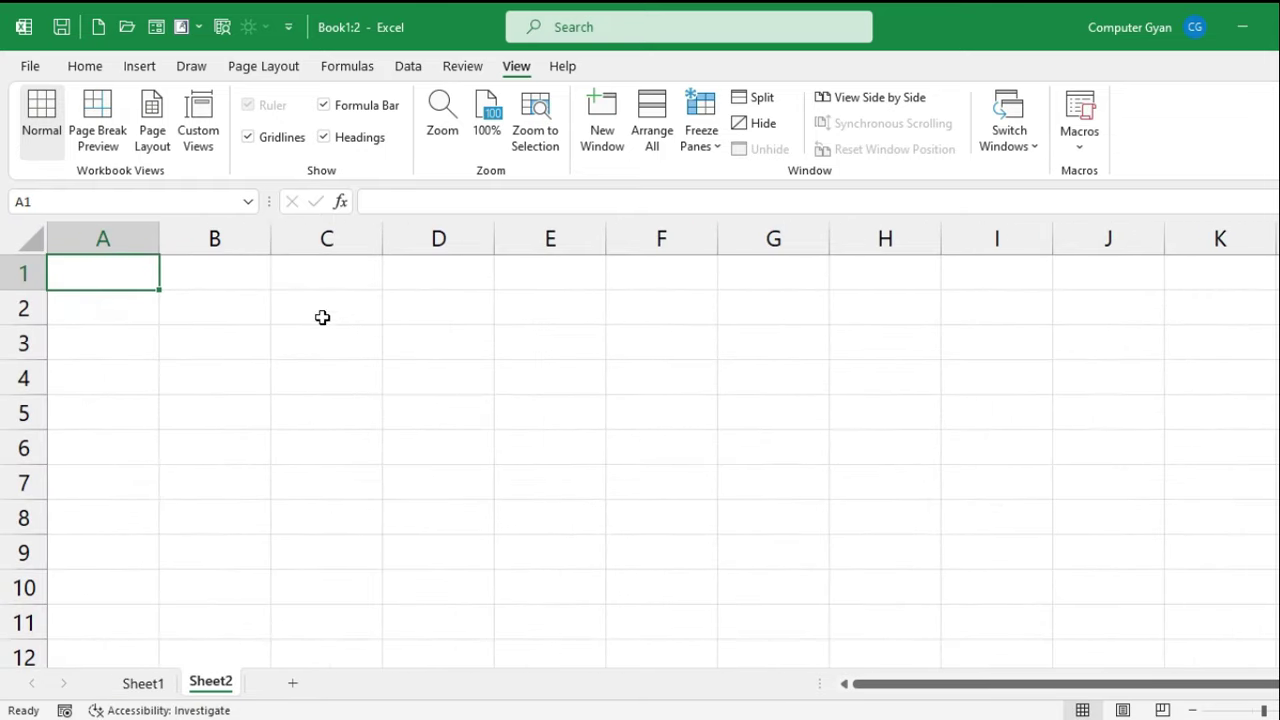
left_click(304, 312)
type("Nam")
key("BackSpace")
type("a")
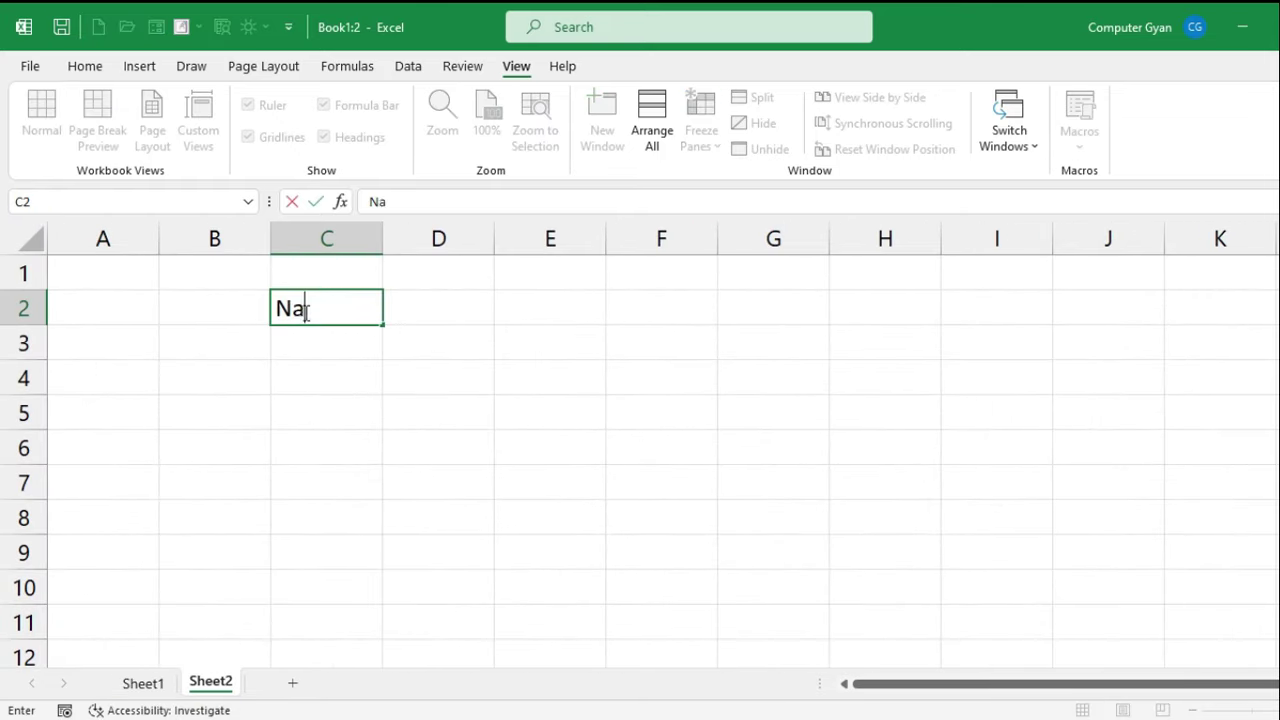
type("me")
key("Tab")
type("Course")
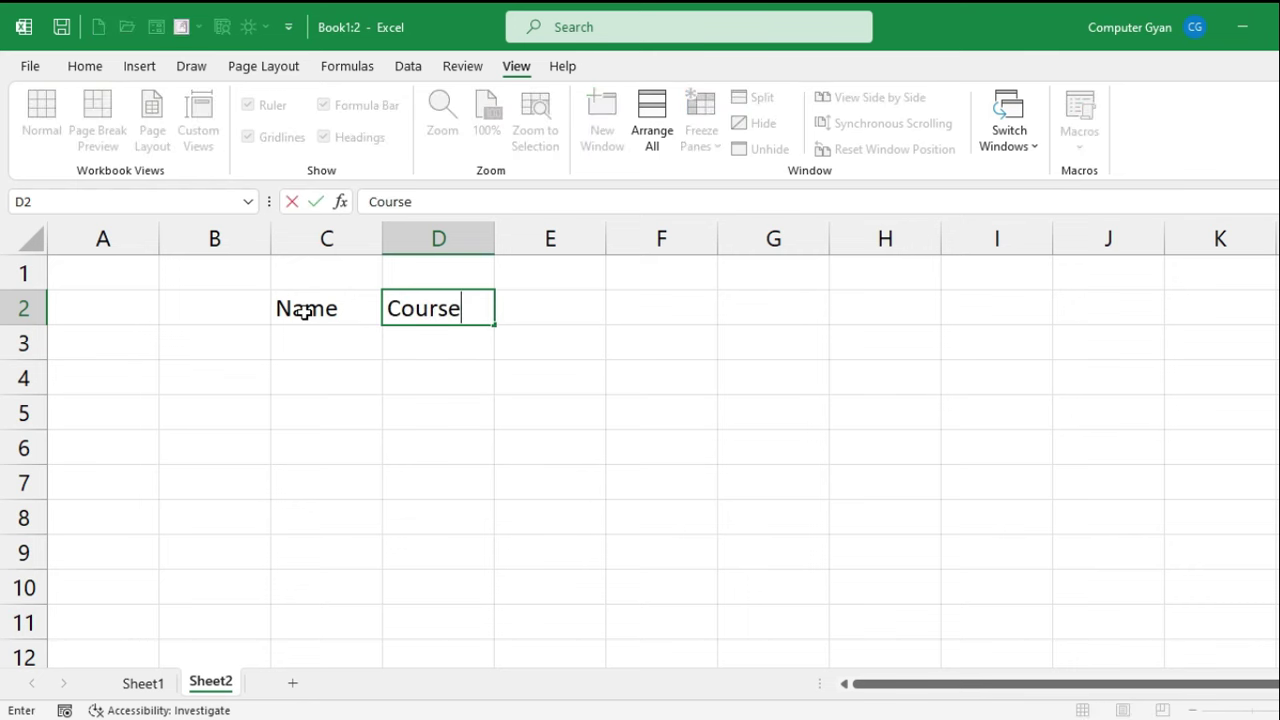
key("Return")
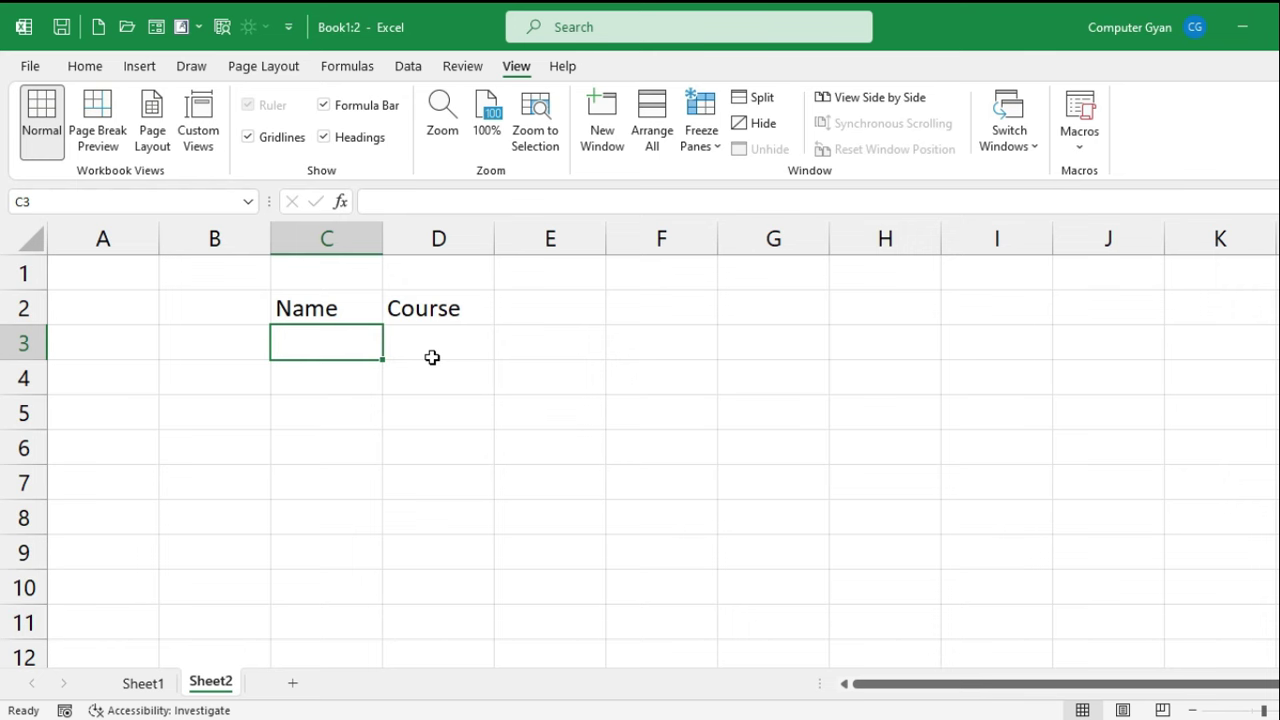
type("Richan")
key("BackSpace")
type("Anand")
key("Return")
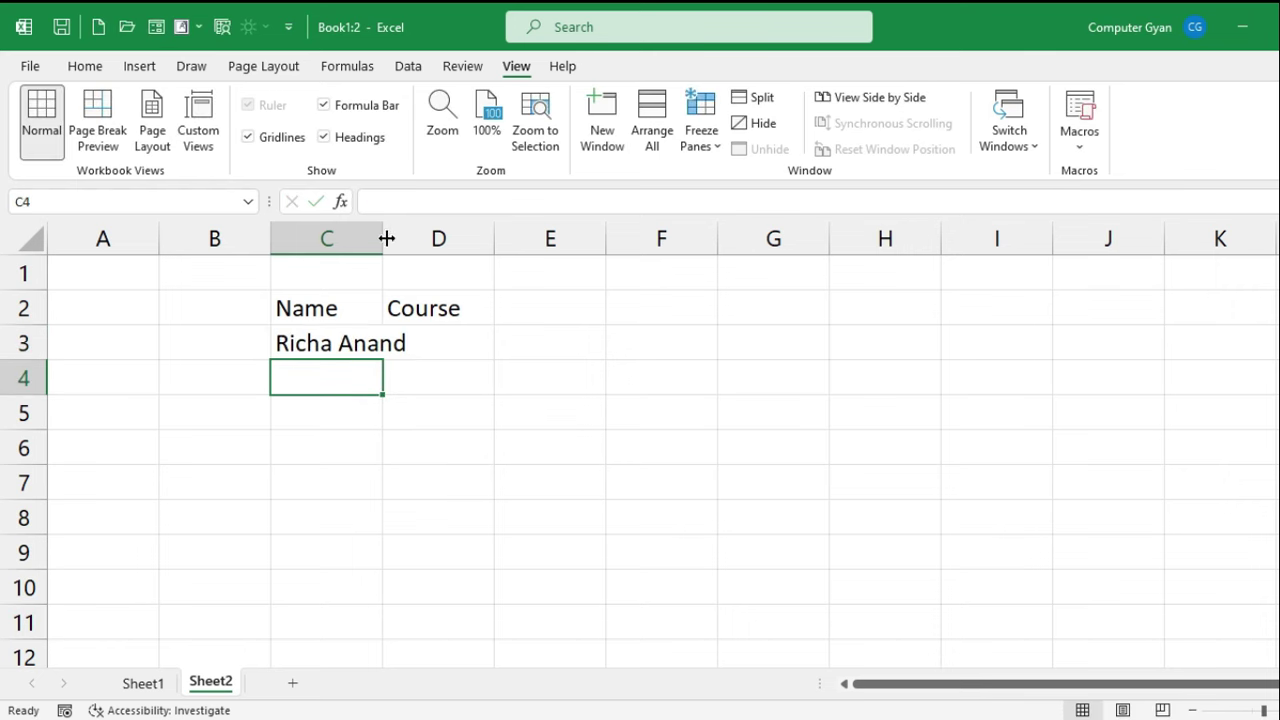
left_click_drag(383, 239, 431, 239)
left_click(457, 346)
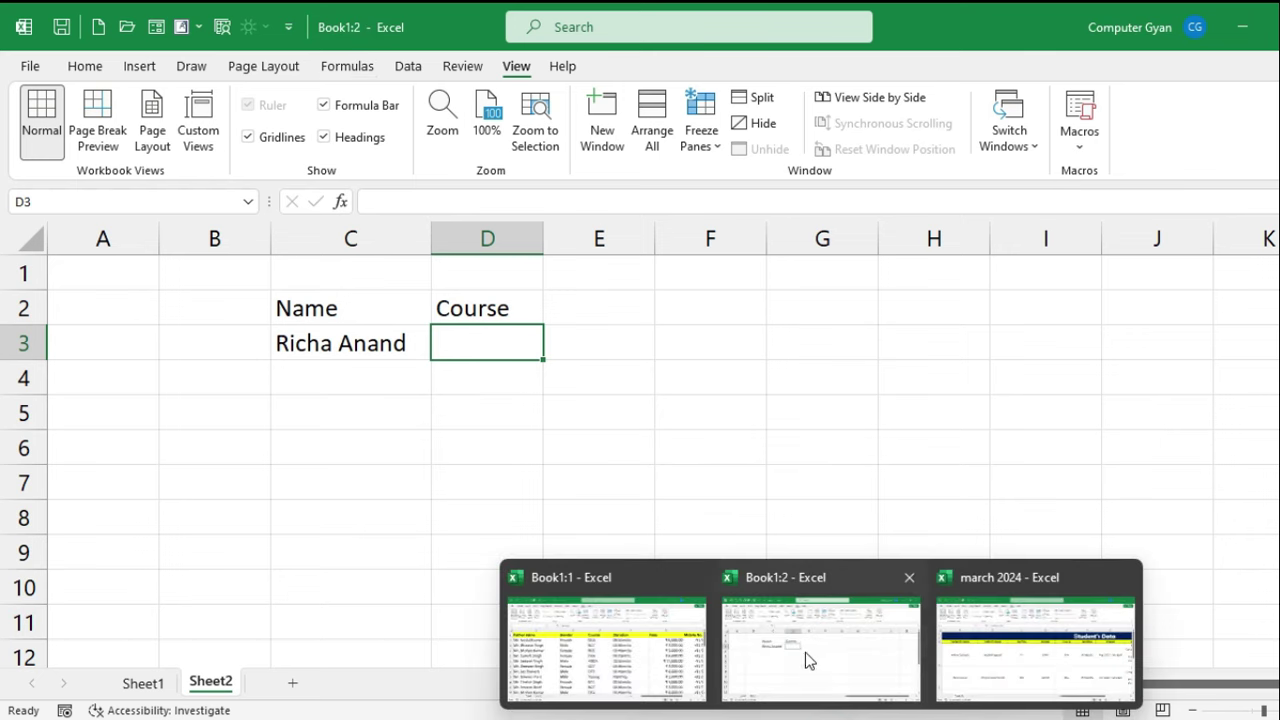
left_click(970, 640)
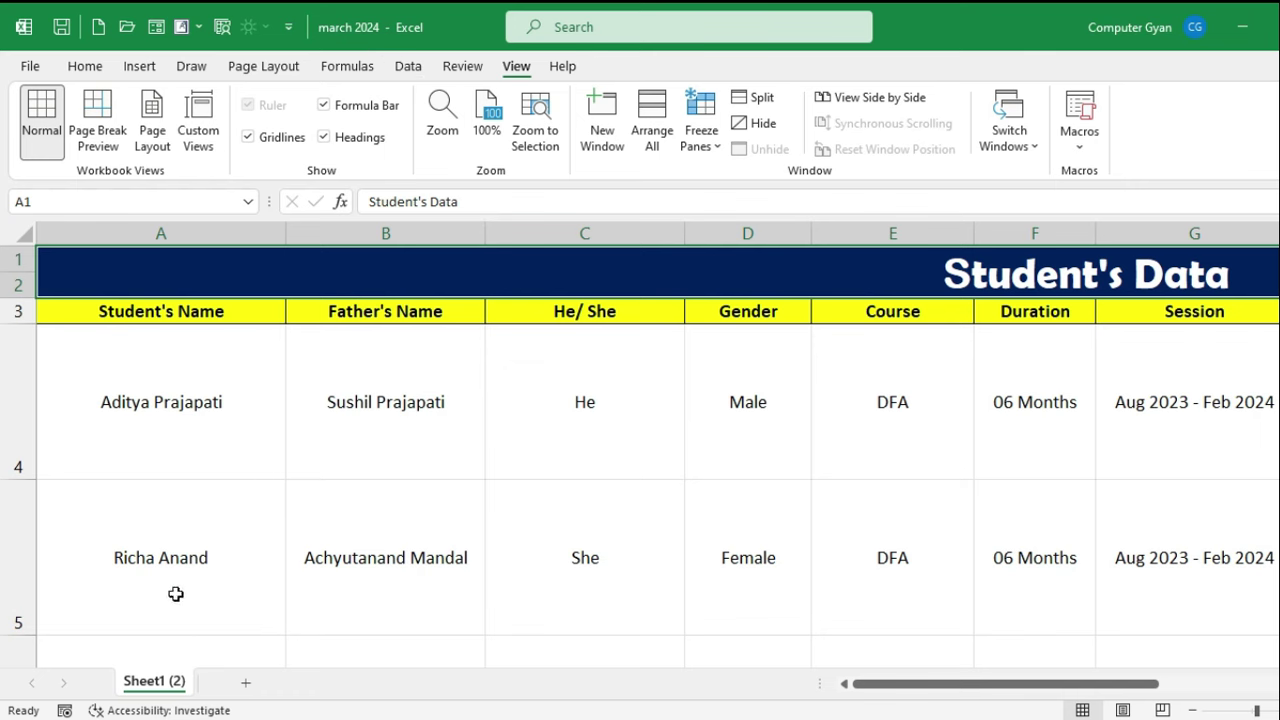
left_click_drag(167, 588, 369, 573)
left_click(737, 605)
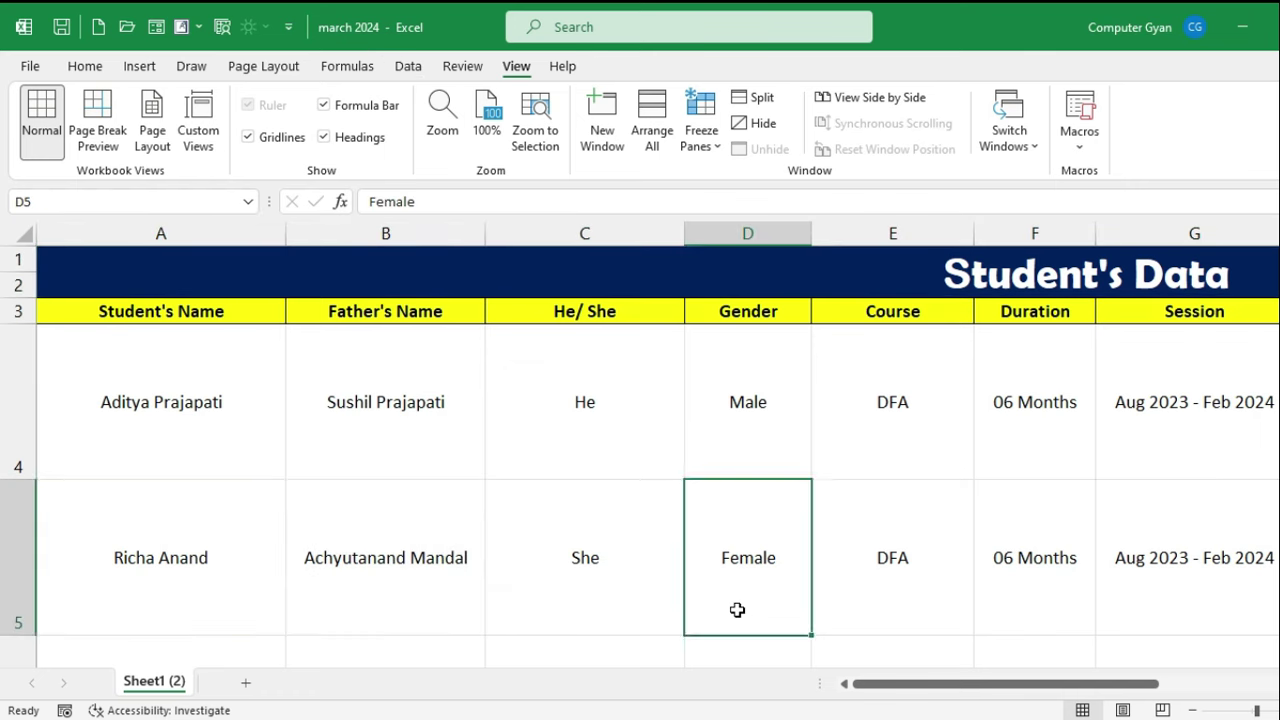
key("alt+Tab")
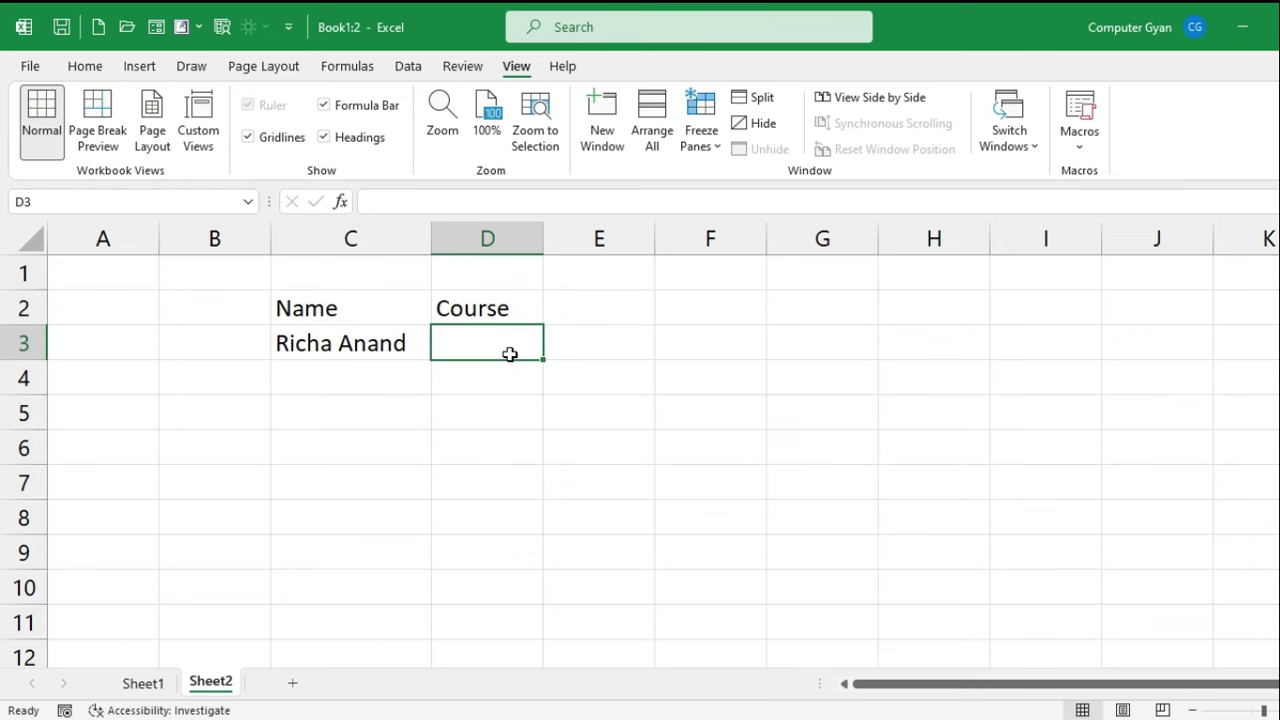
type("=vlo")
key("Tab")
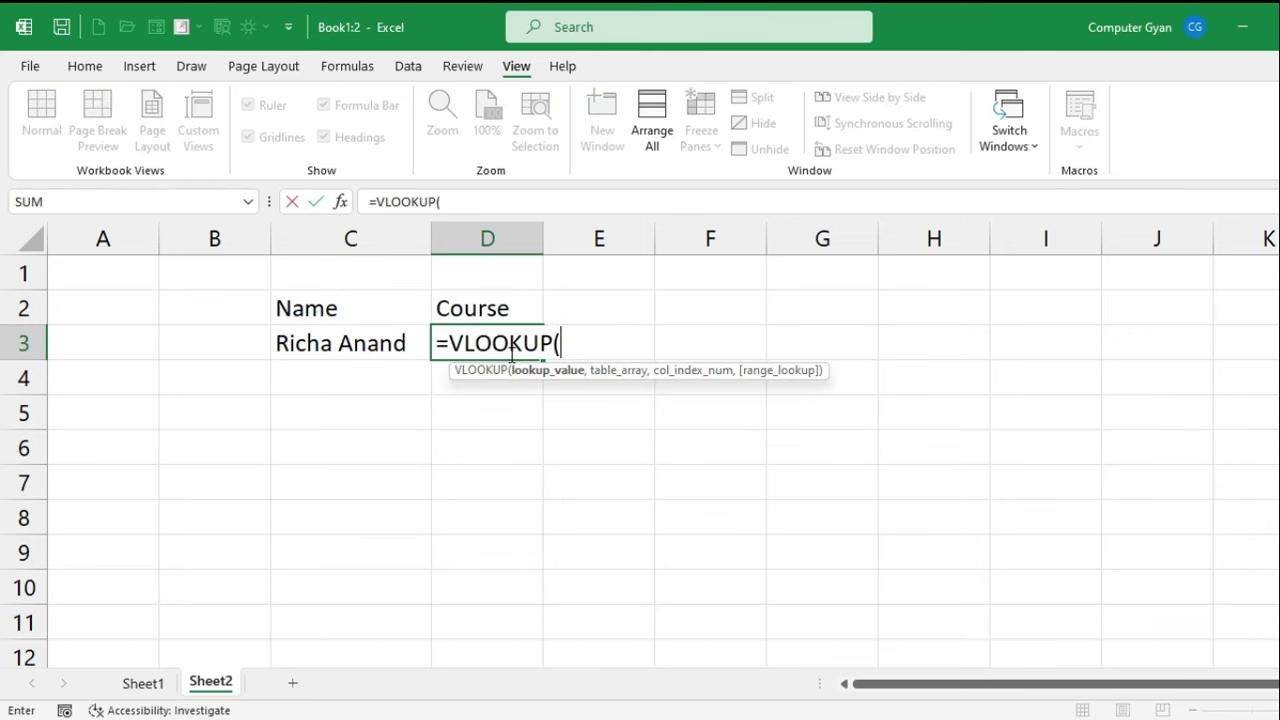
- Complete D3 as =VLOOKUP(C3,'[march 2024.xlsx]Sheet1 (2)'!$A$3:$N$12,5,0), returning DFA
left_click(392, 347)
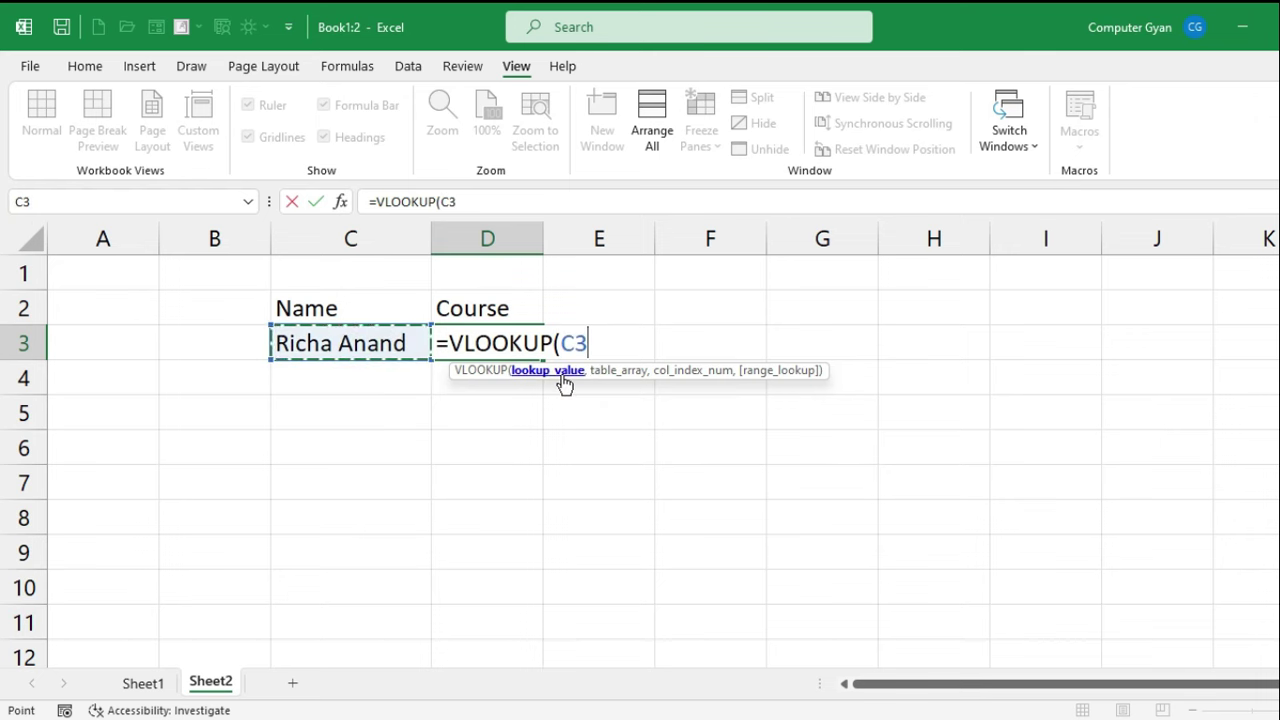
type(",")
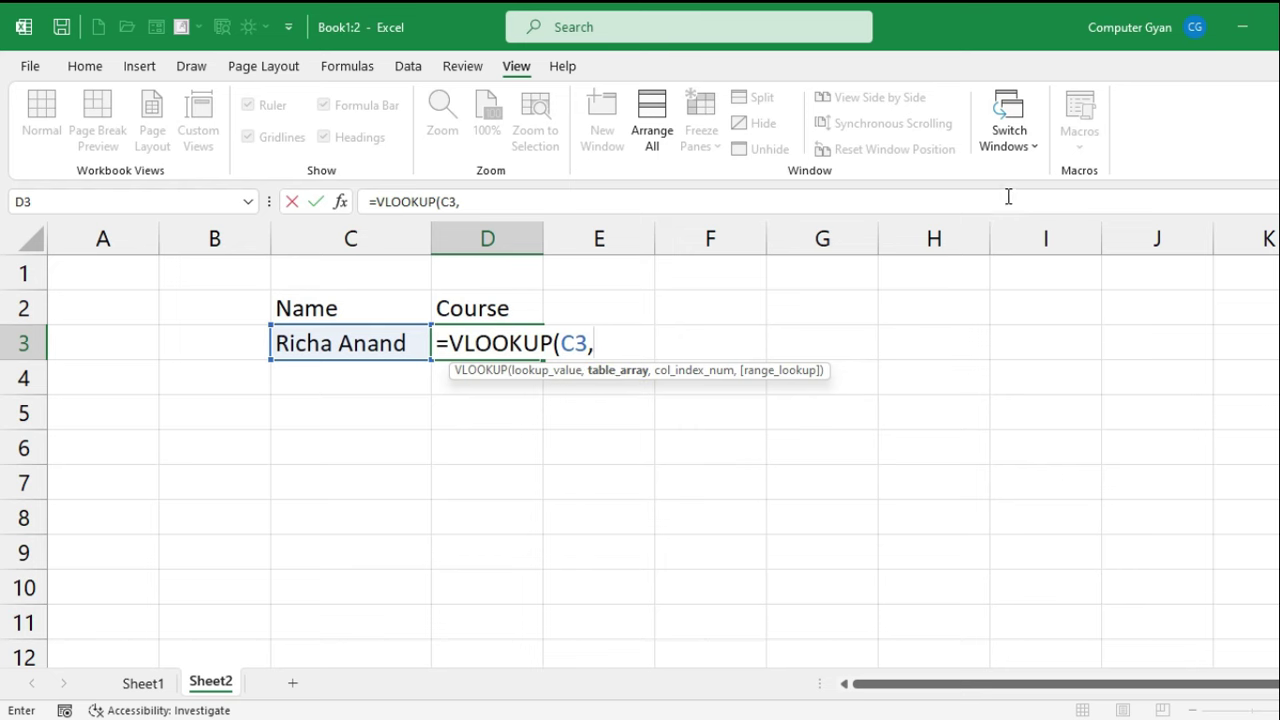
left_click(1012, 148)
left_click(1040, 176)
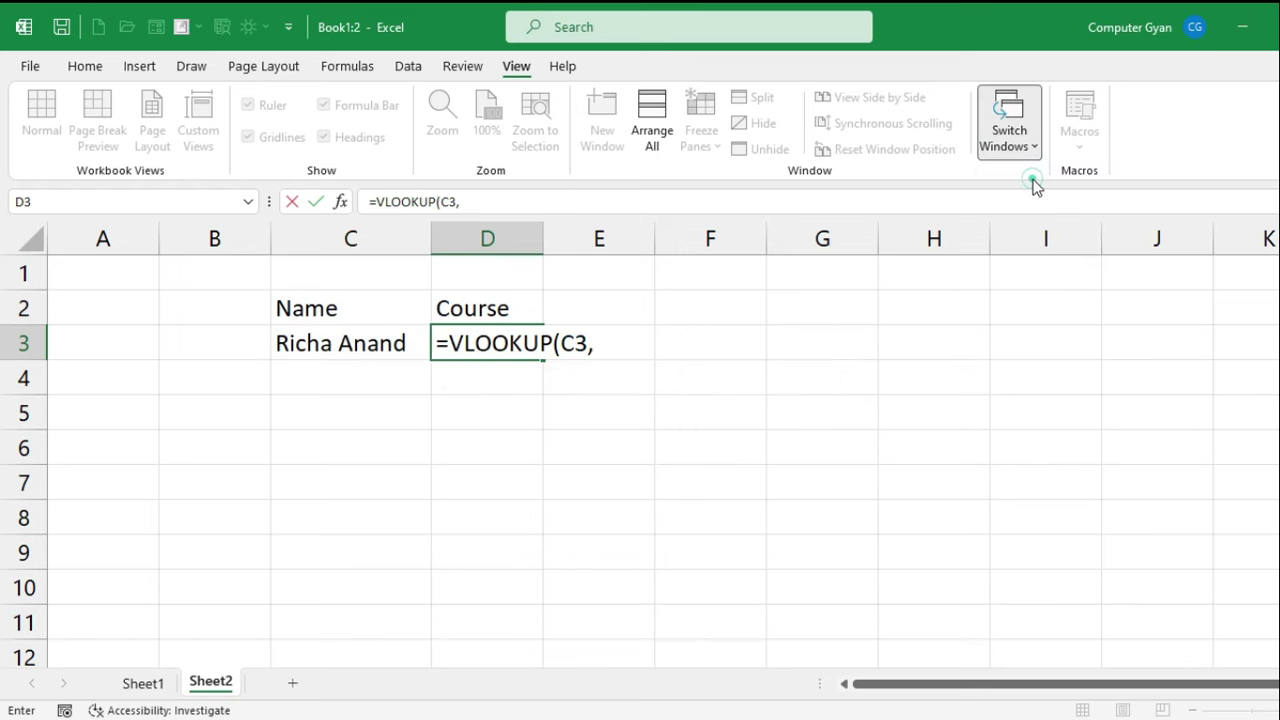
left_click(78, 311)
key("ctrl+shift+Down")
key("ctrl+shift+Right")
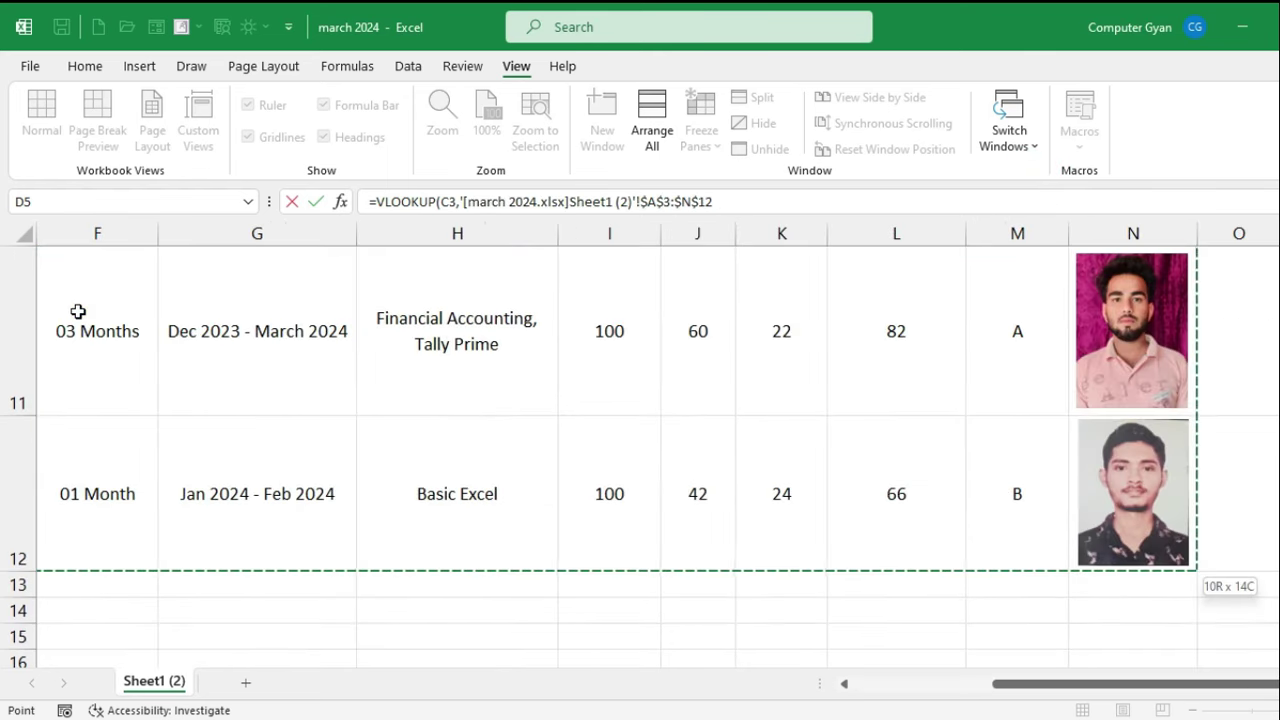
type(",")
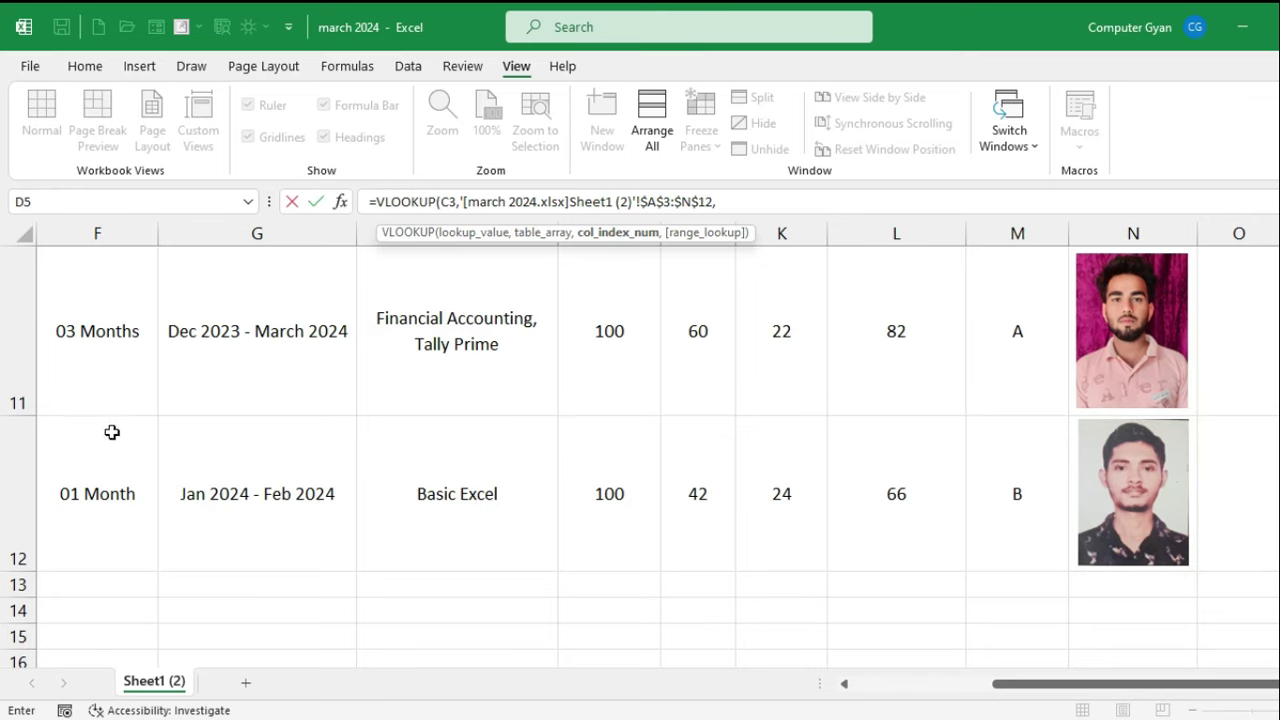
scroll(308, 439, "up", 3)
left_click_drag(1010, 684, 846, 684)
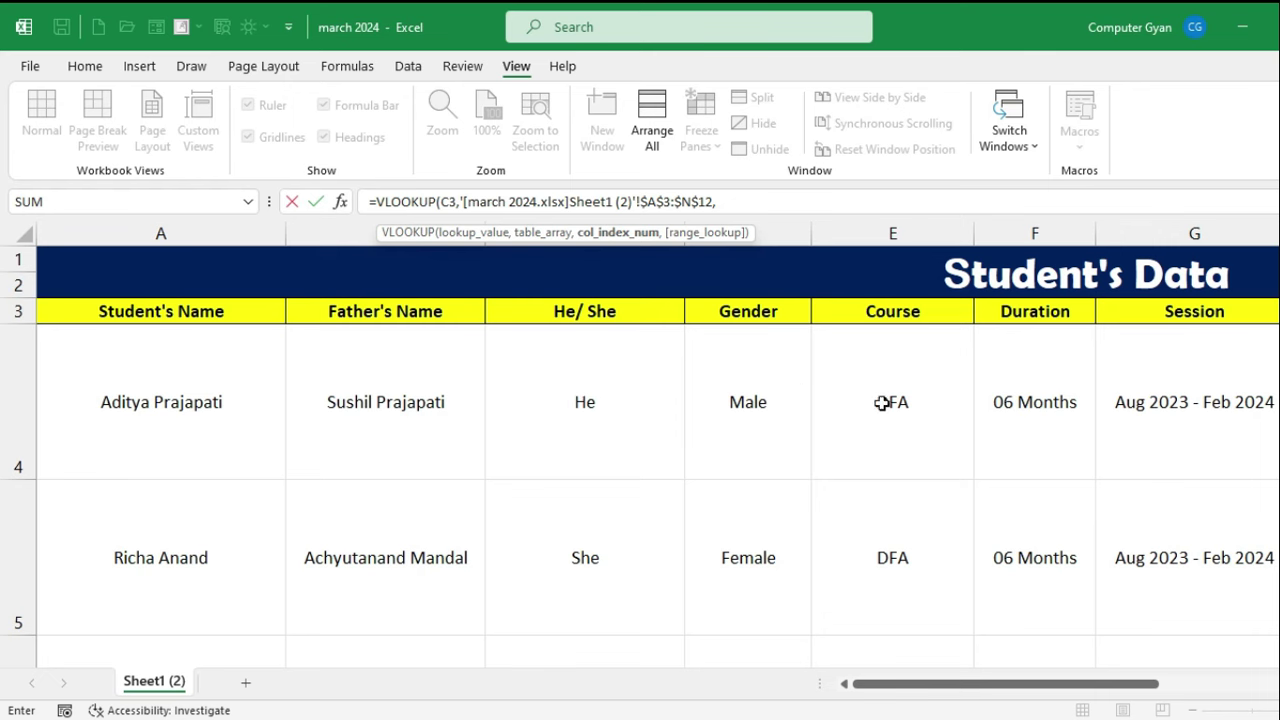
type(",0")
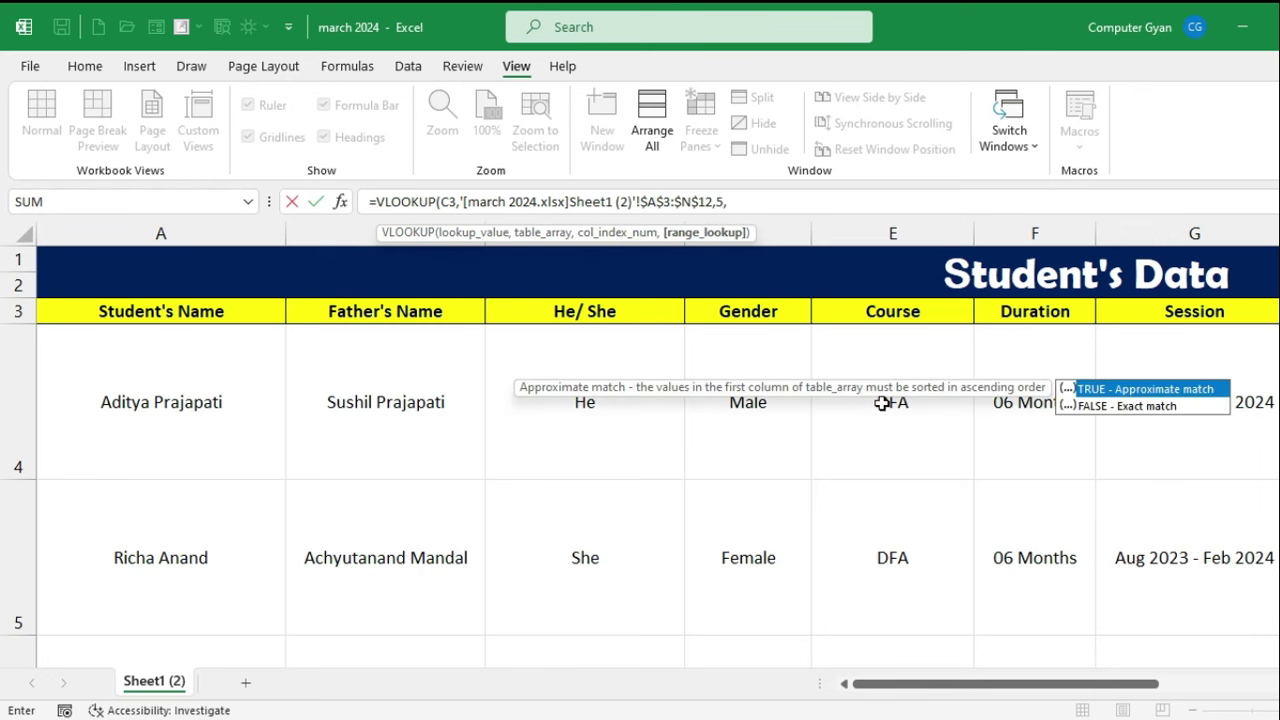
type(")")
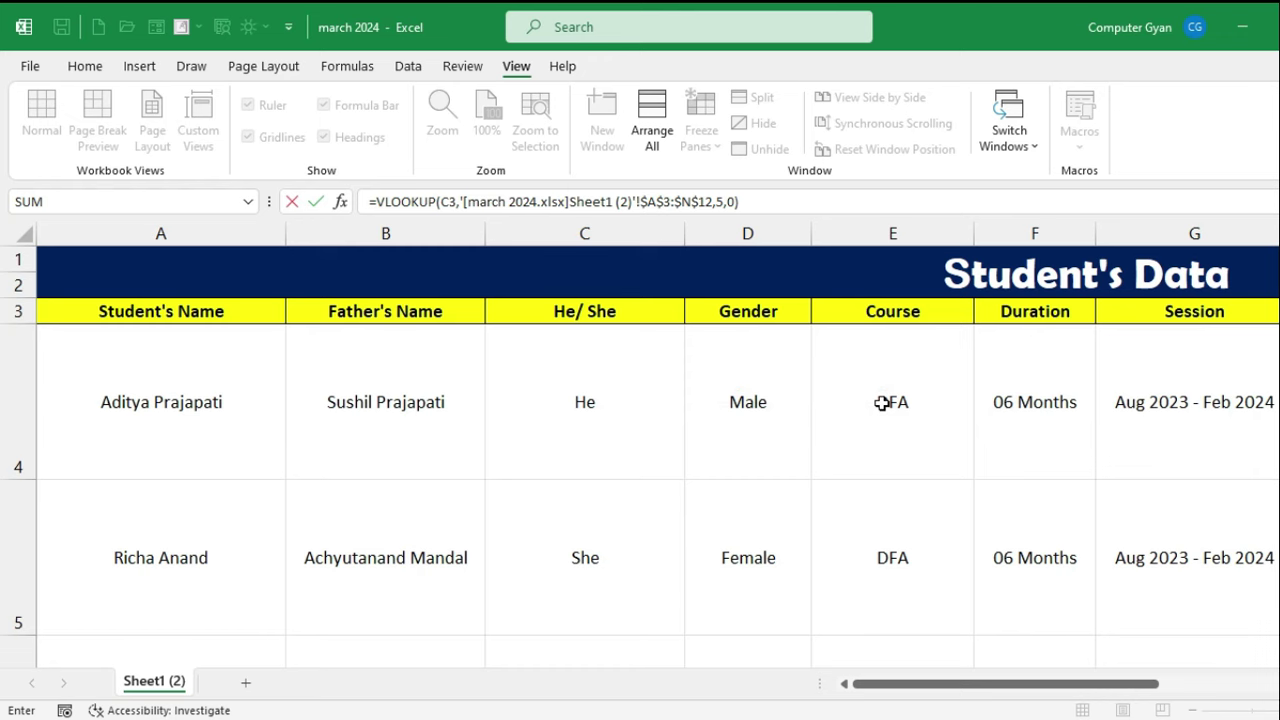
key("Return")
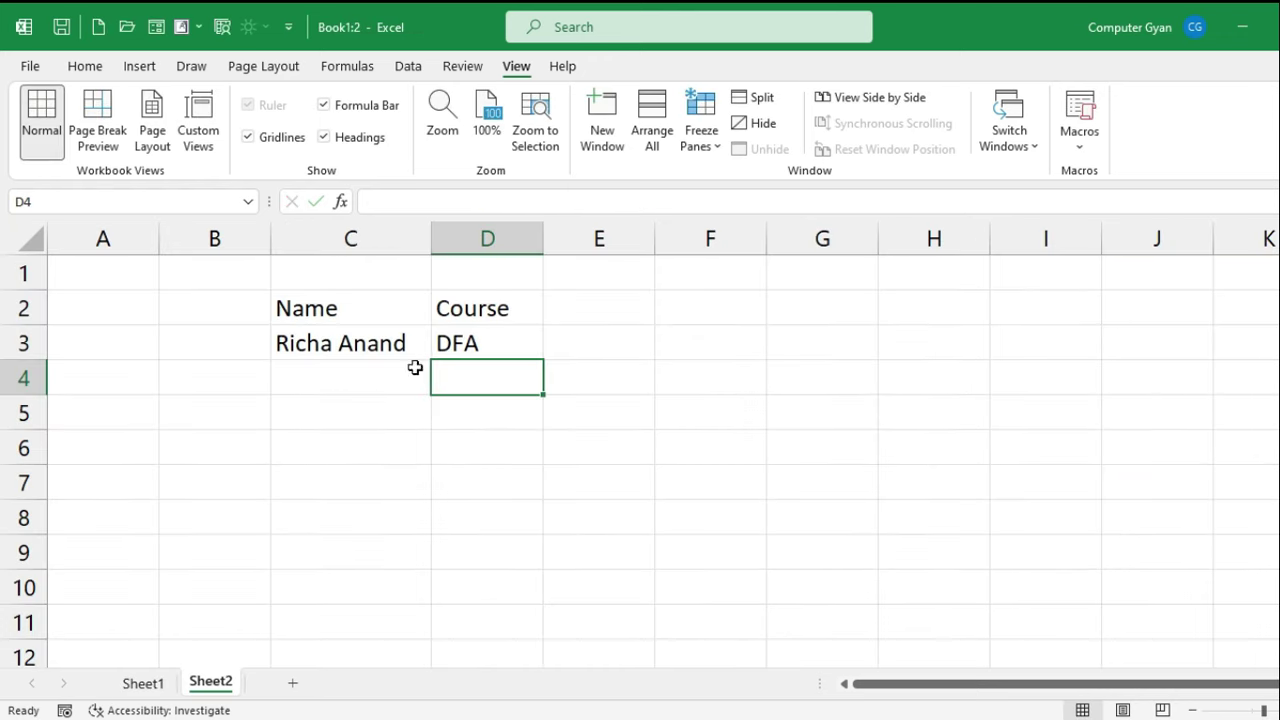
- Review the lookup formula in D3 and the list of open windows
left_click(376, 343)
left_click(460, 342)
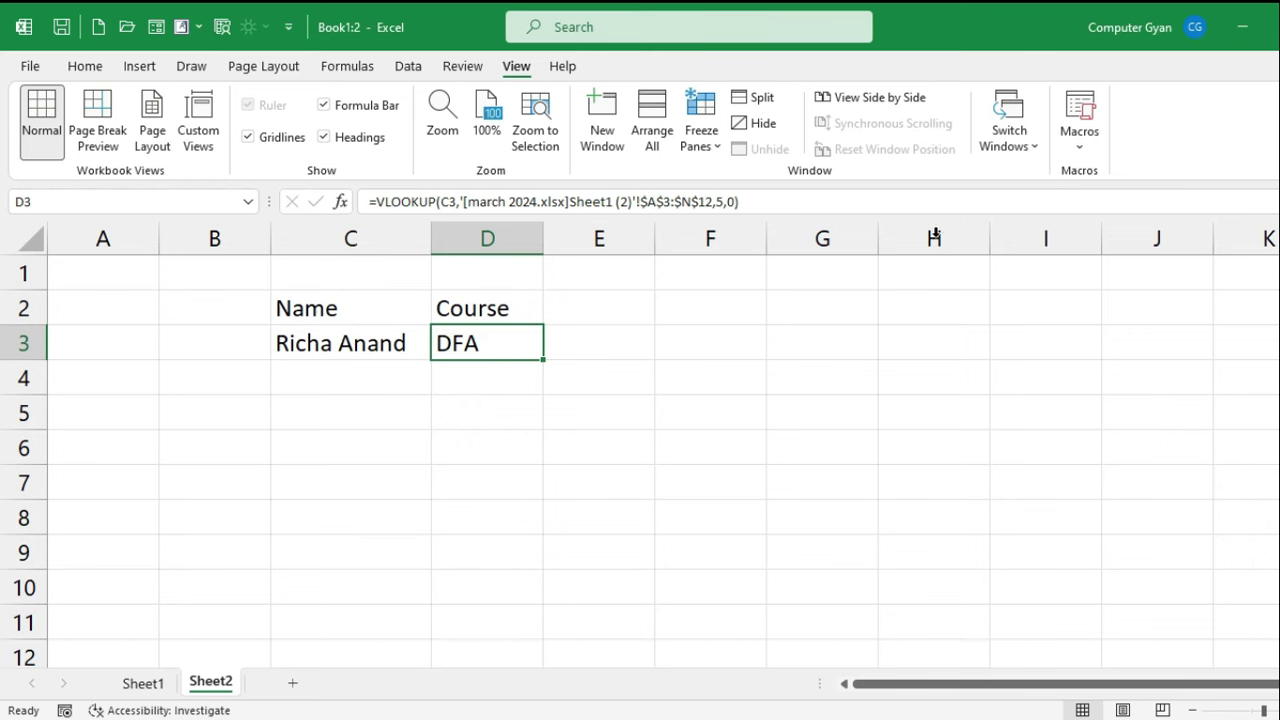
left_click(1036, 157)
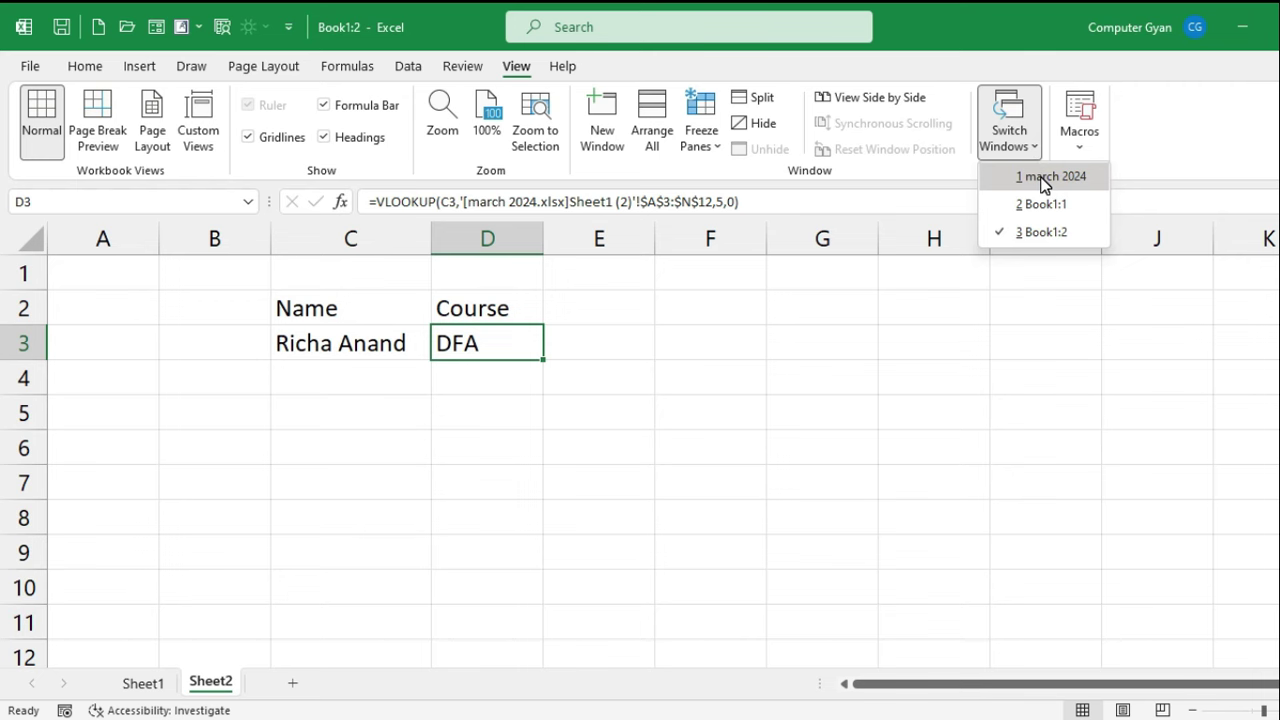
left_click(773, 350)
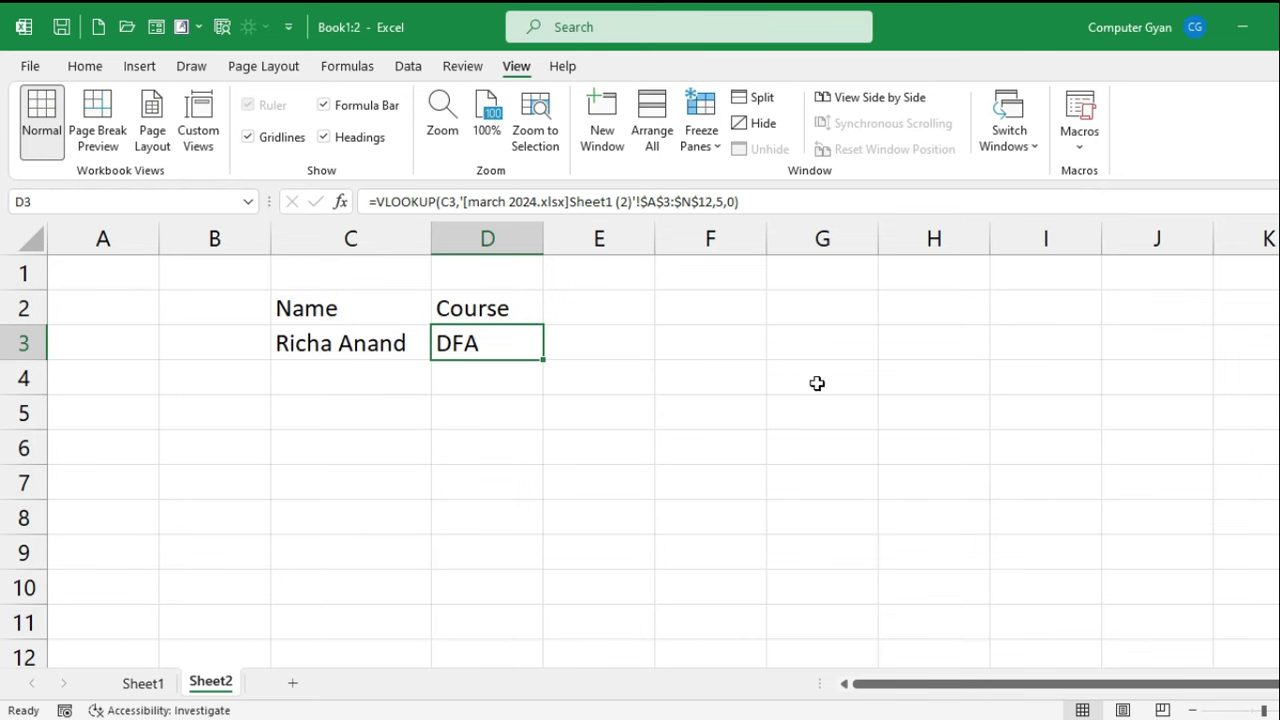
- Copy the Name/Course table C2:D3 to H2 and widen column H to fit the name
left_click_drag(346, 296, 460, 347)
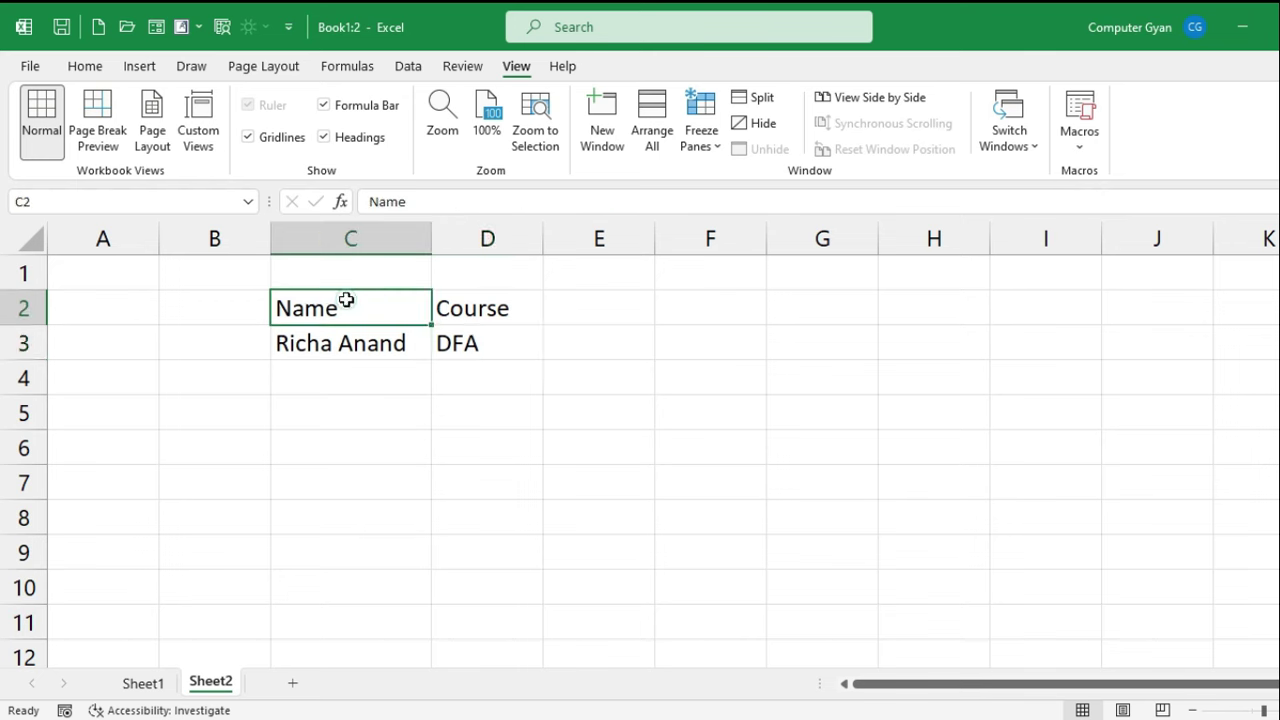
key("ctrl+c")
left_click(929, 307)
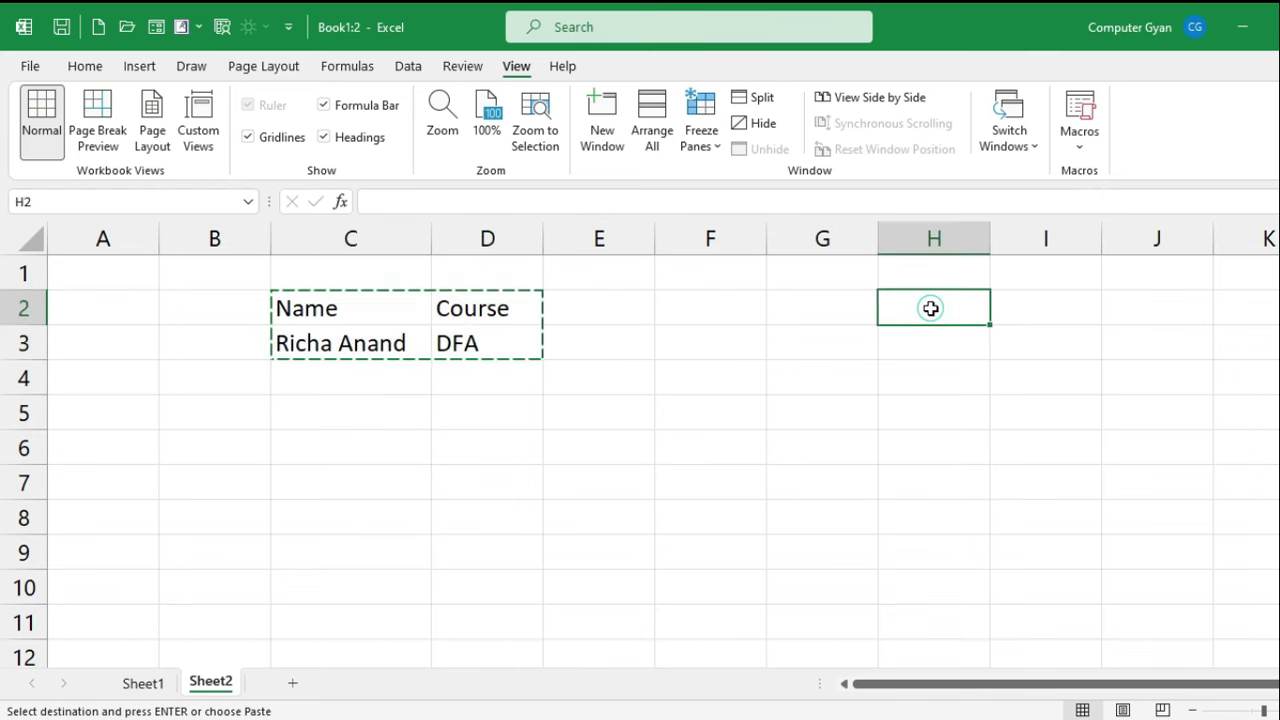
key("ctrl+v")
left_click_drag(990, 238, 1043, 238)
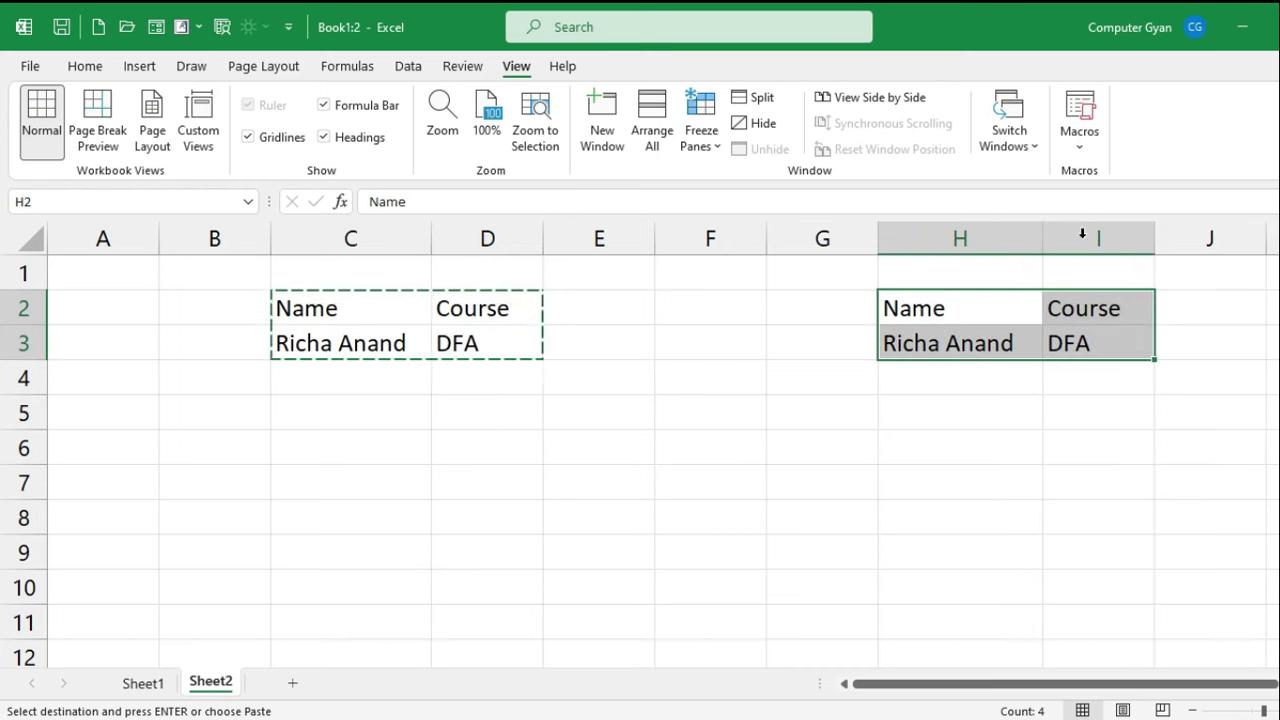
left_click(713, 465)
key("Escape")
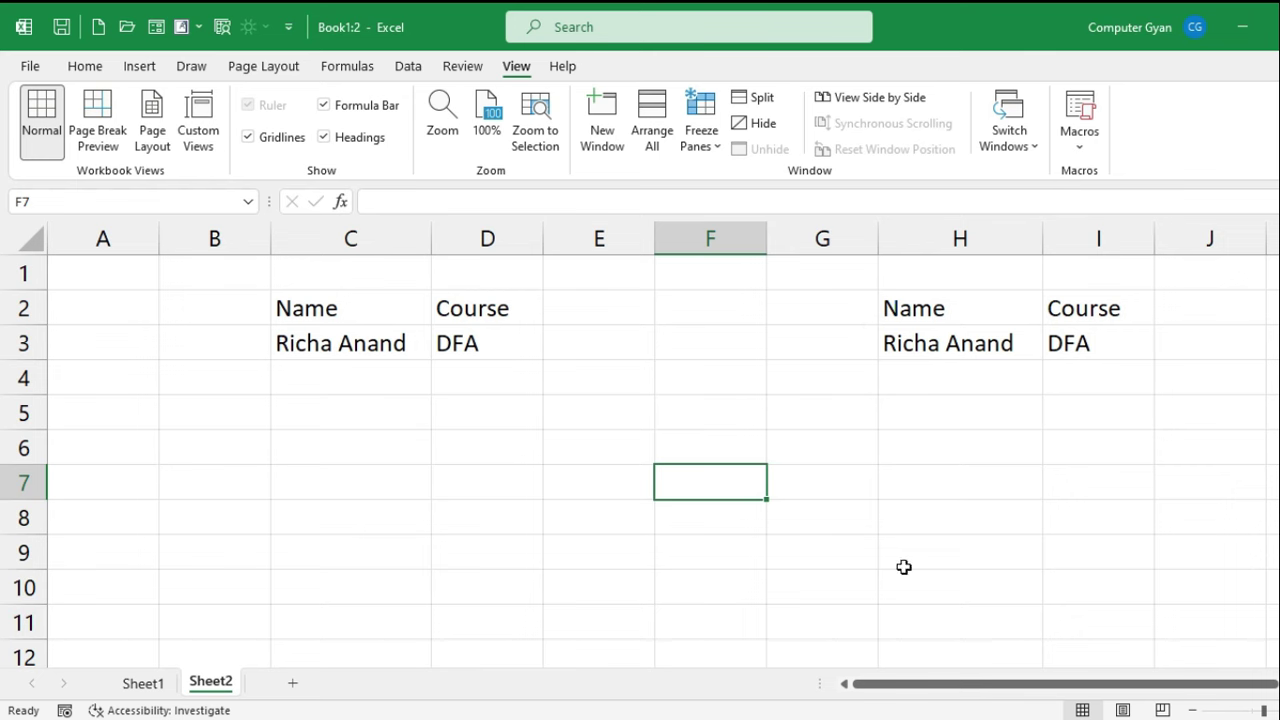
left_click(1082, 125)
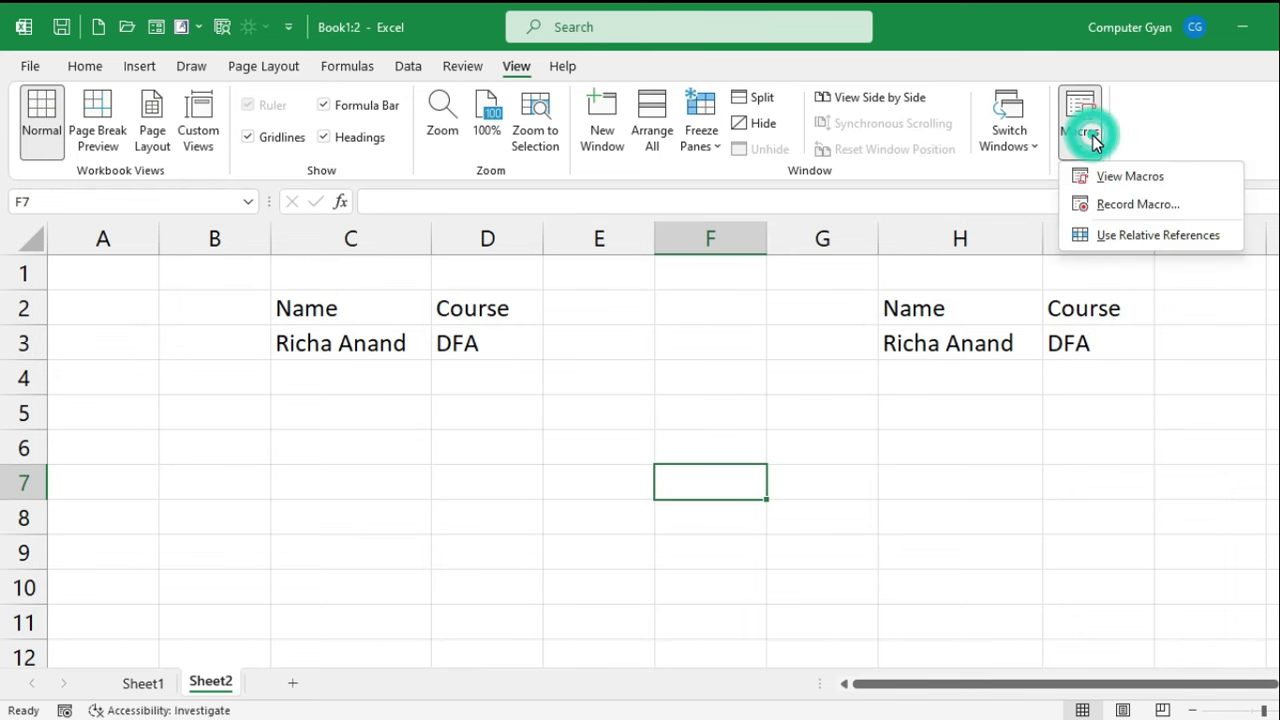
- Record a new macro named practice with shortcut Ctrl+Shift+A, stored in This Workbook
left_click(1135, 206)
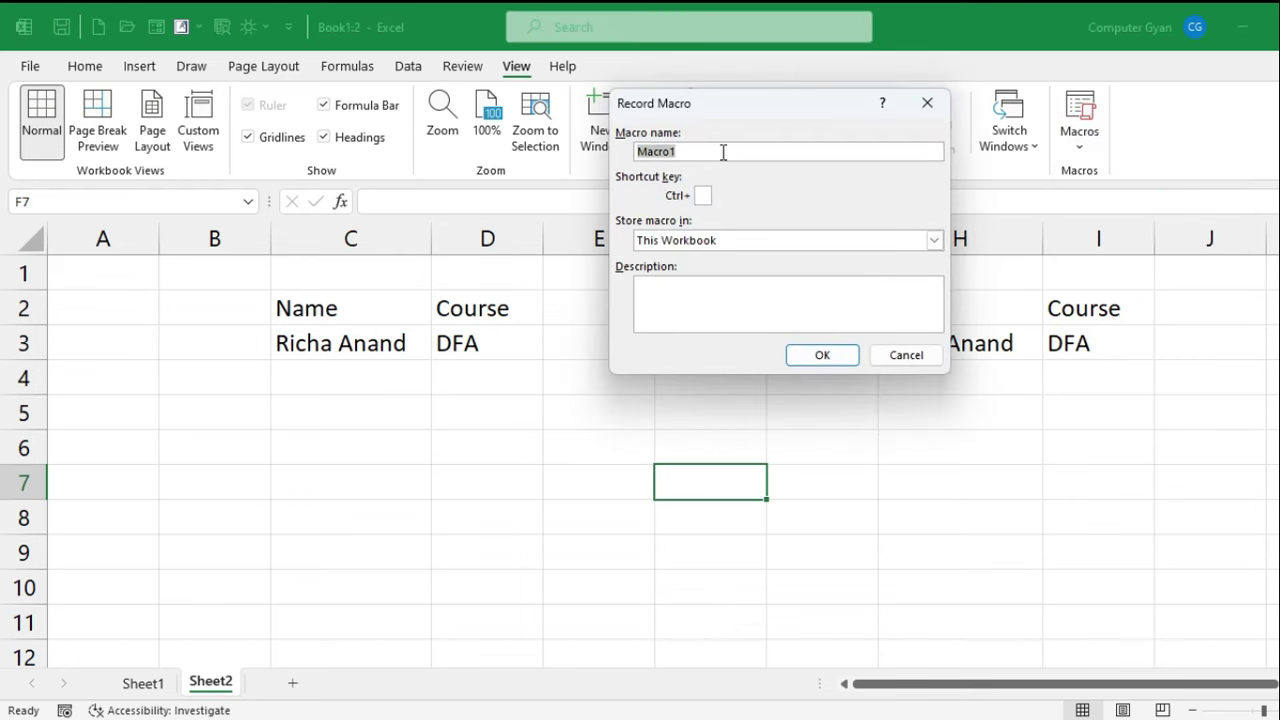
type("practice")
left_click(704, 196)
key("shift+a")
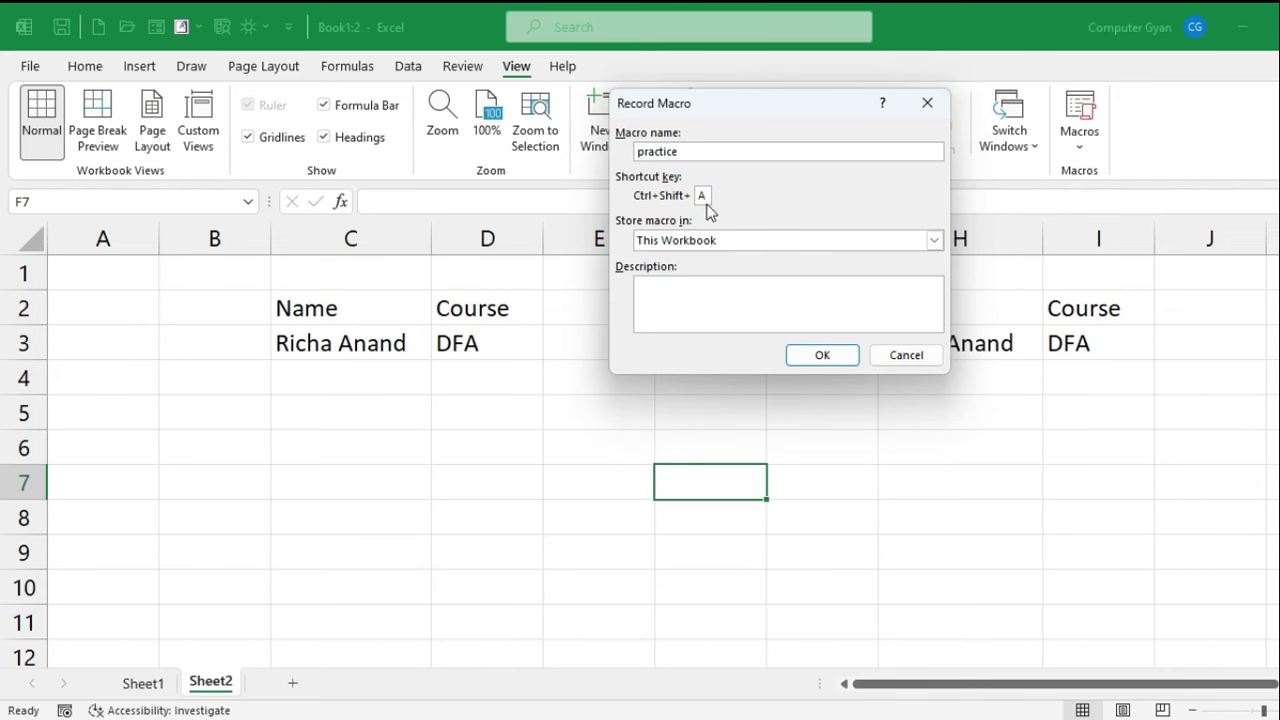
left_click(818, 354)
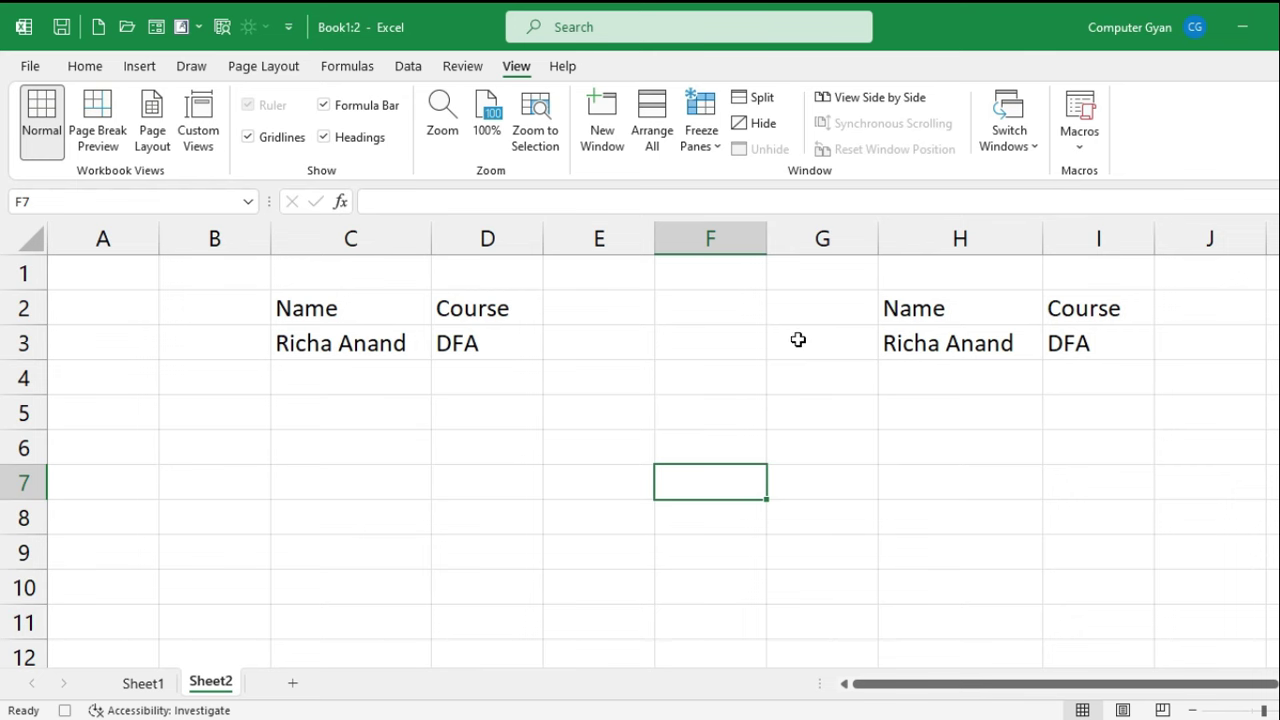
- Put borders around every cell of the Name/Course table C2:D3
left_click(1079, 148)
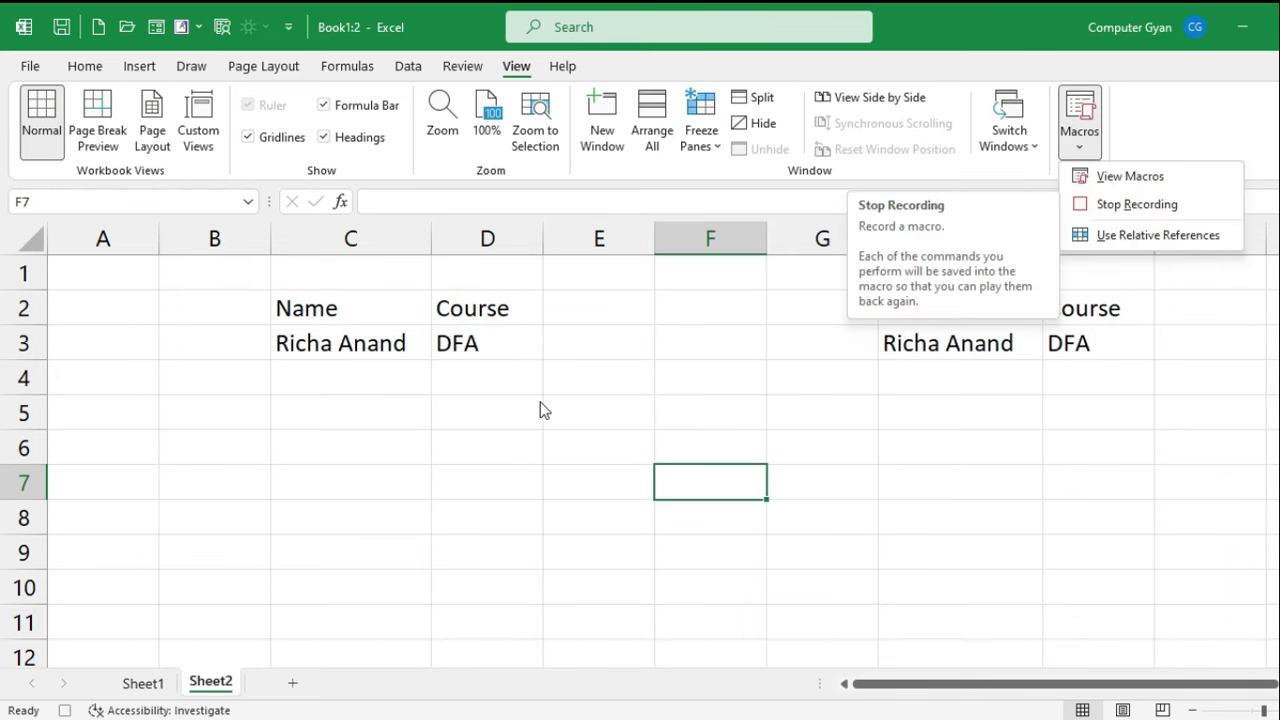
left_click(66, 712)
left_click(568, 280)
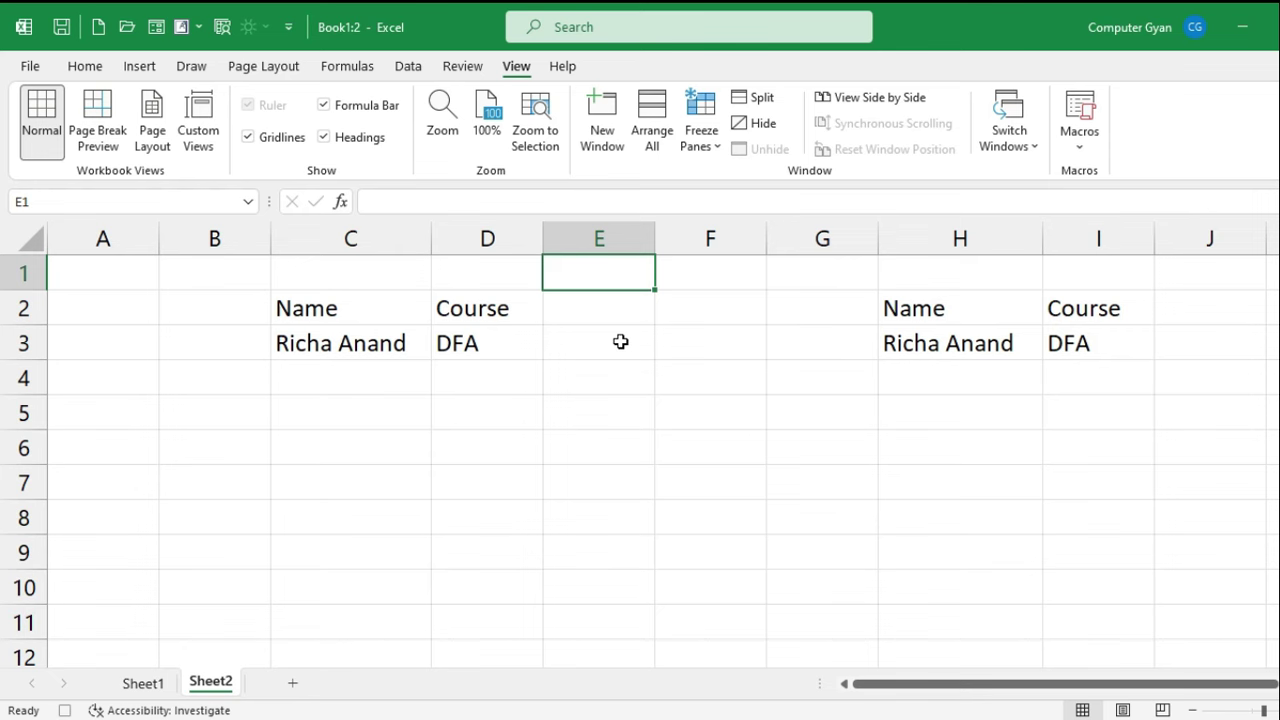
left_click_drag(359, 308, 470, 346)
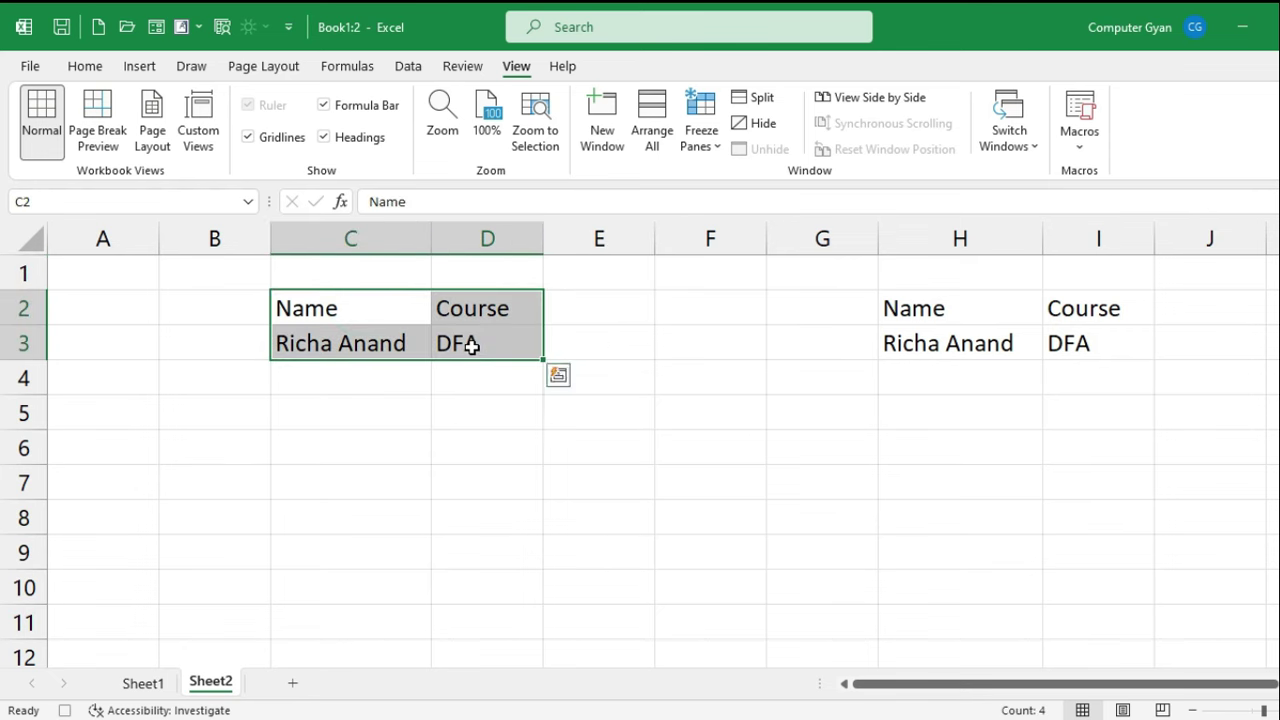
left_click(85, 66)
left_click(245, 136)
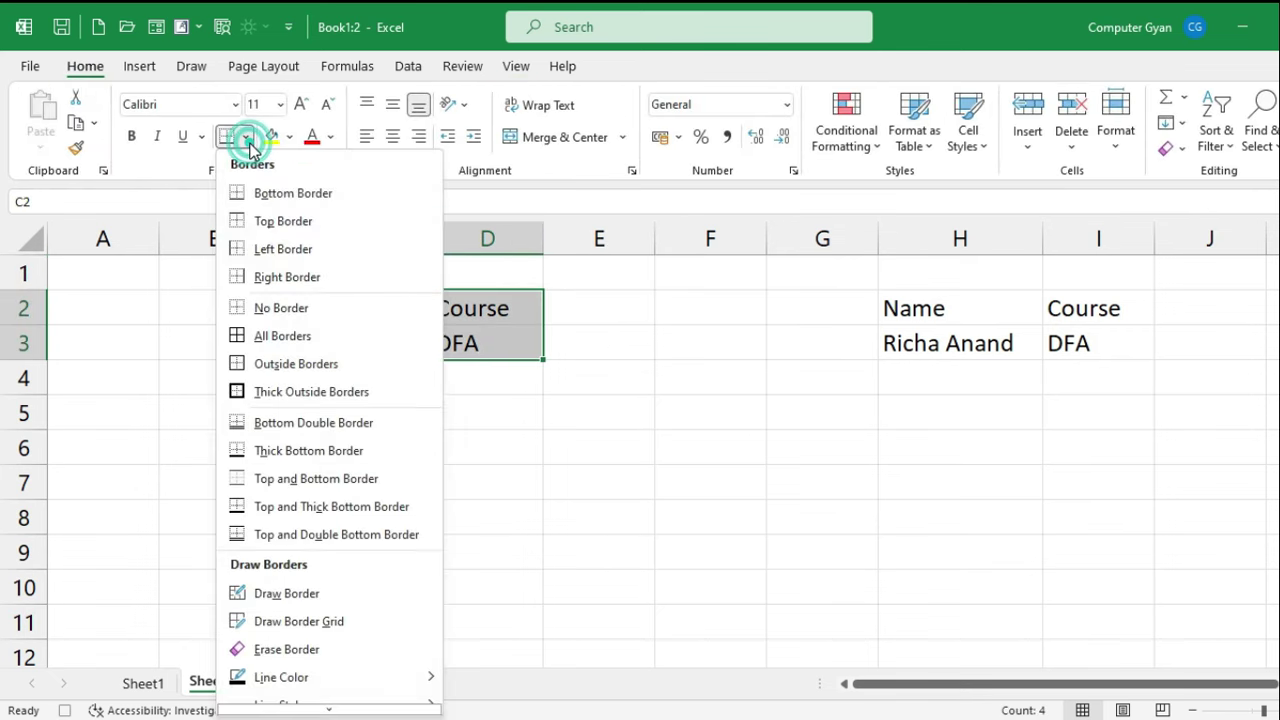
left_click(240, 335)
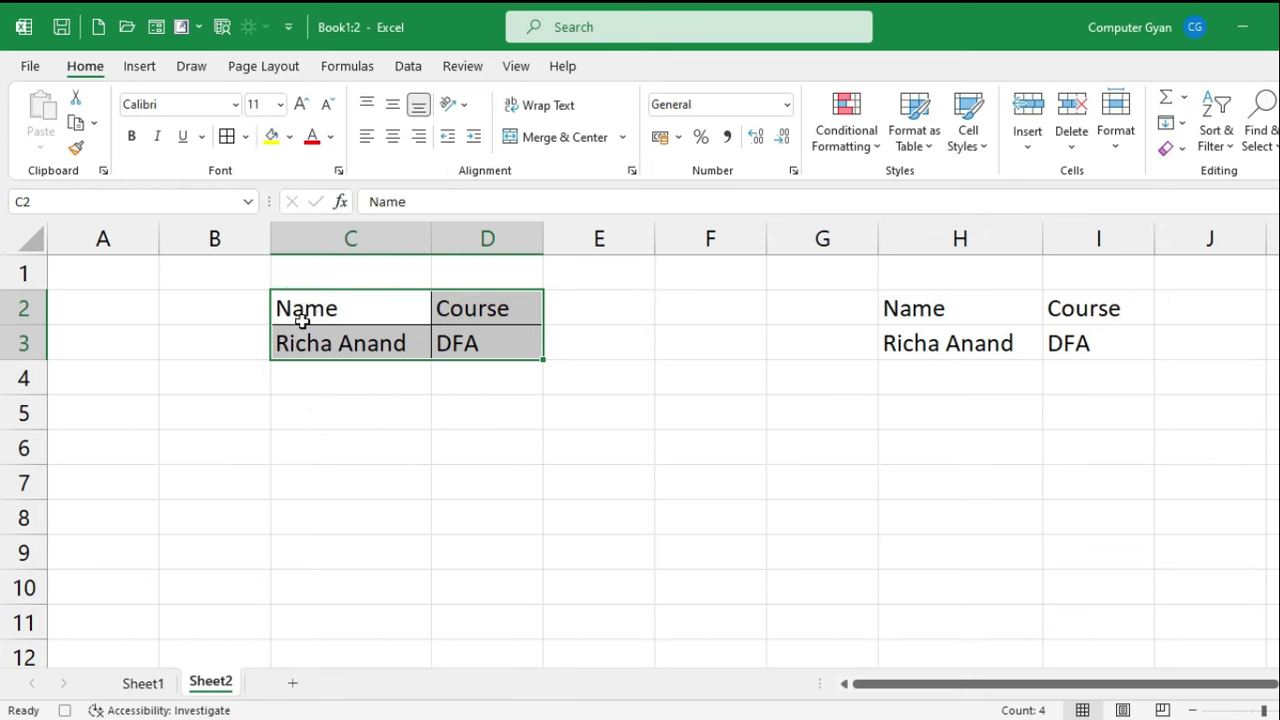
- Make the header row C2:D2 bold white on dark navy, and widen columns C and D
left_click_drag(300, 315, 474, 312)
left_click(133, 137)
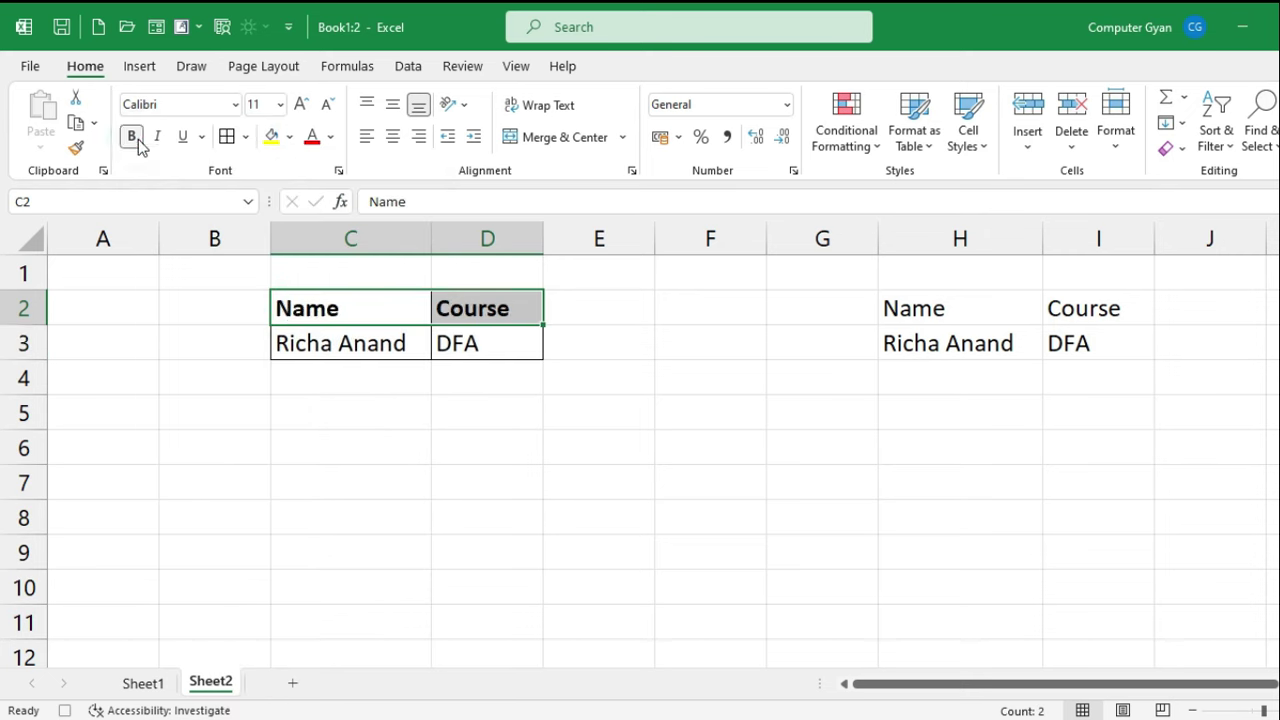
left_click(289, 136)
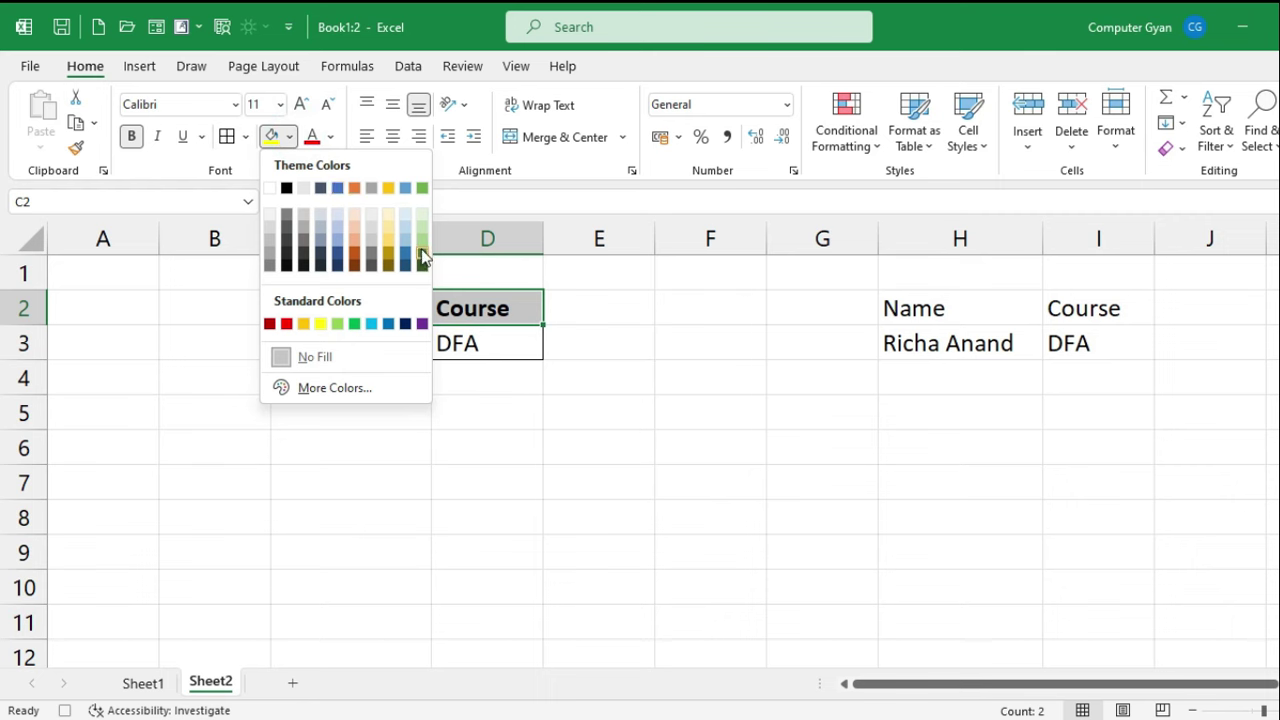
left_click(405, 323)
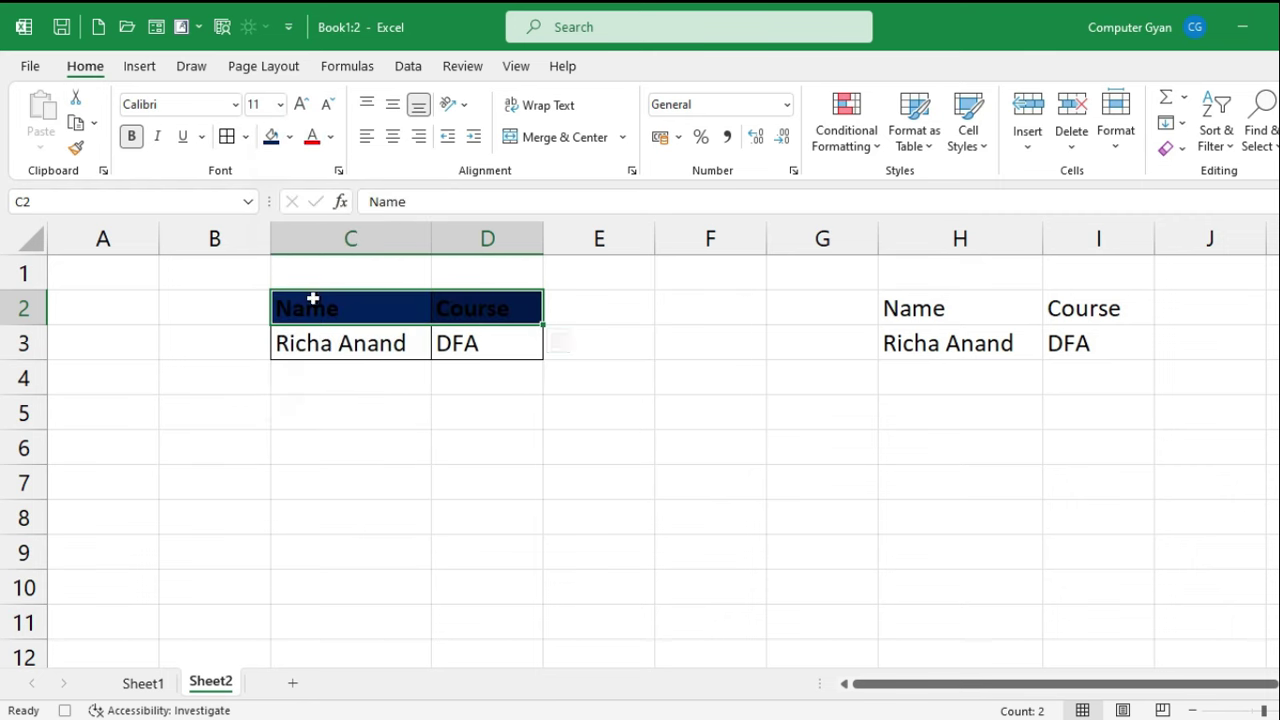
left_click(330, 136)
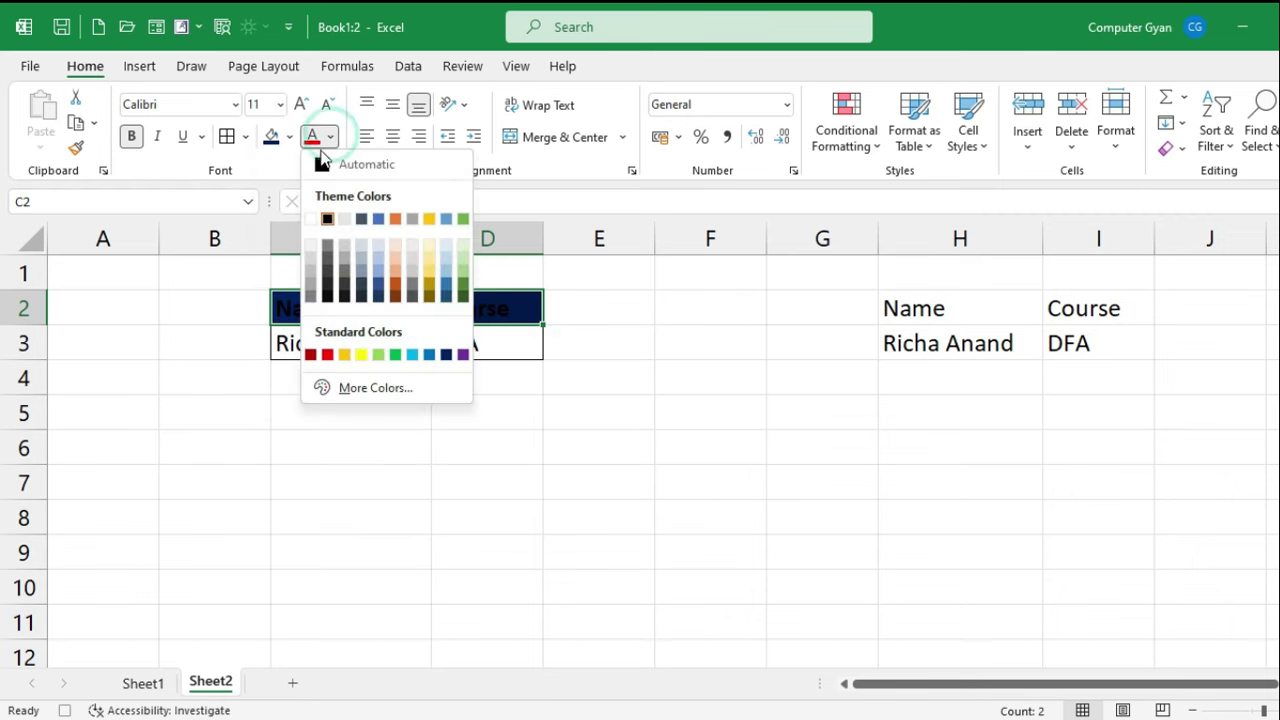
left_click(316, 216)
left_click_drag(543, 243, 583, 243)
left_click_drag(432, 243, 454, 245)
left_click(493, 402)
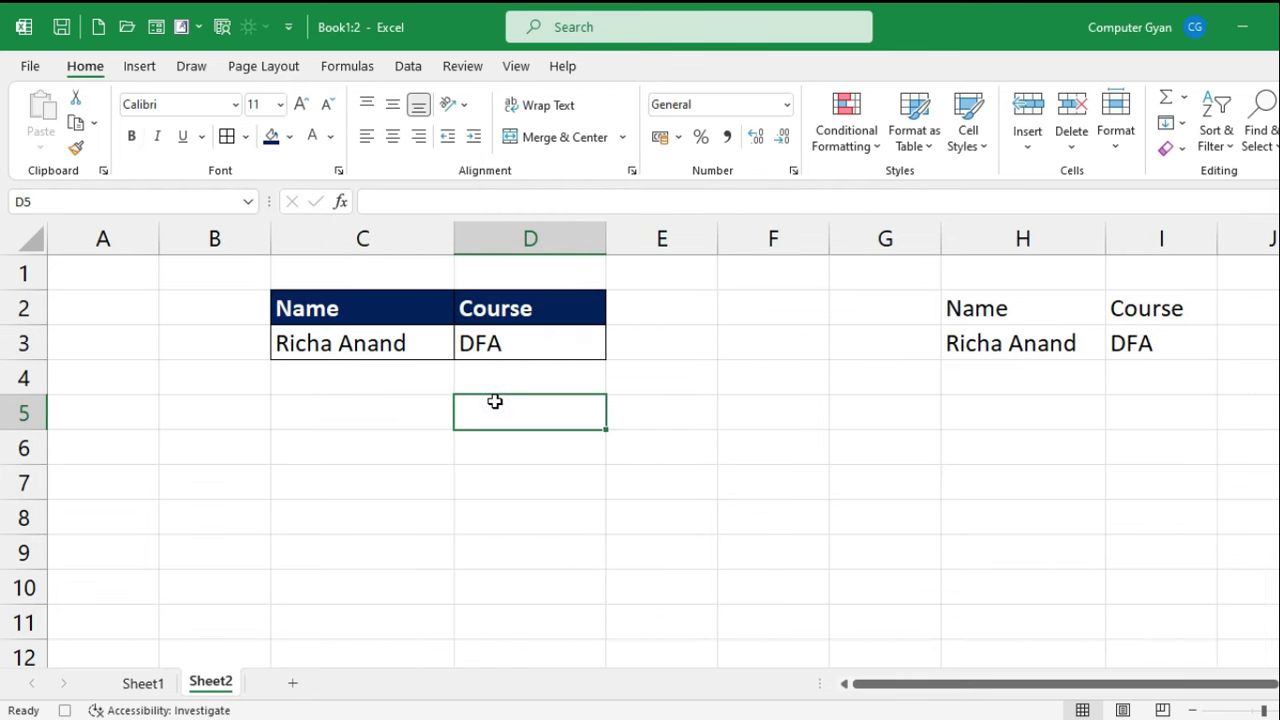
- Fill the data row C3:D3 light gold
left_click(397, 350)
left_click_drag(418, 344, 500, 343)
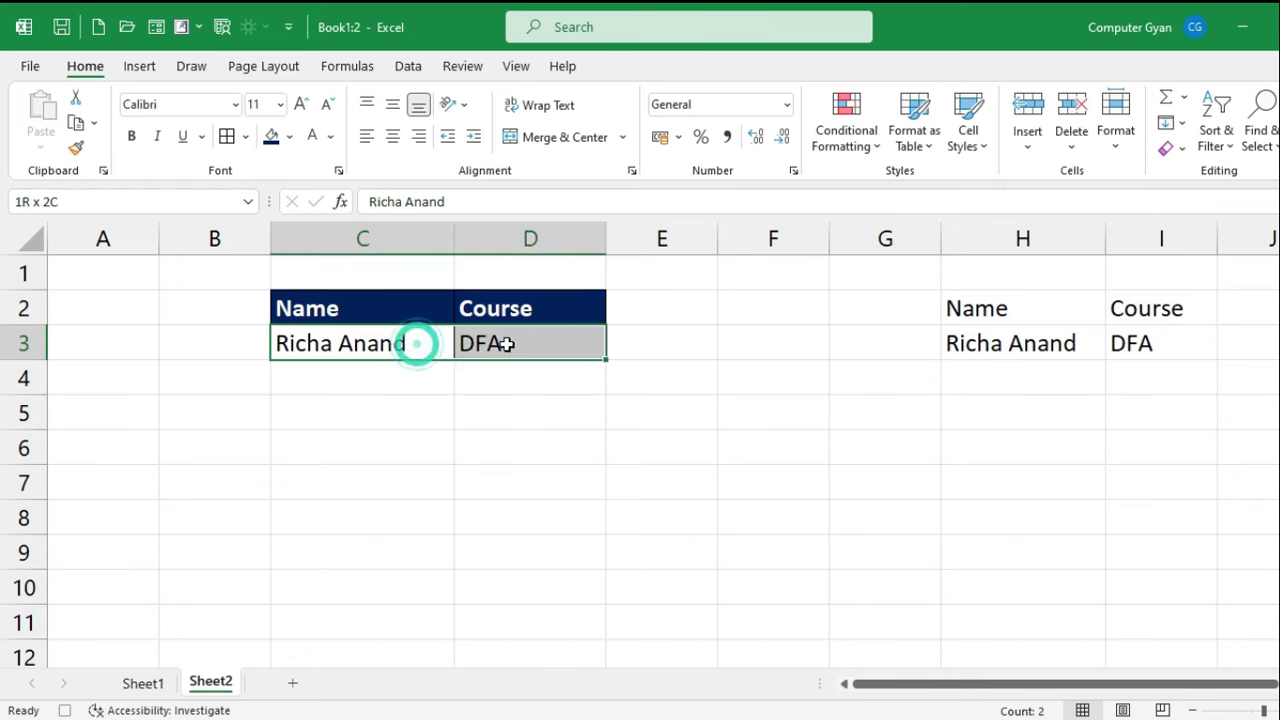
left_click(291, 137)
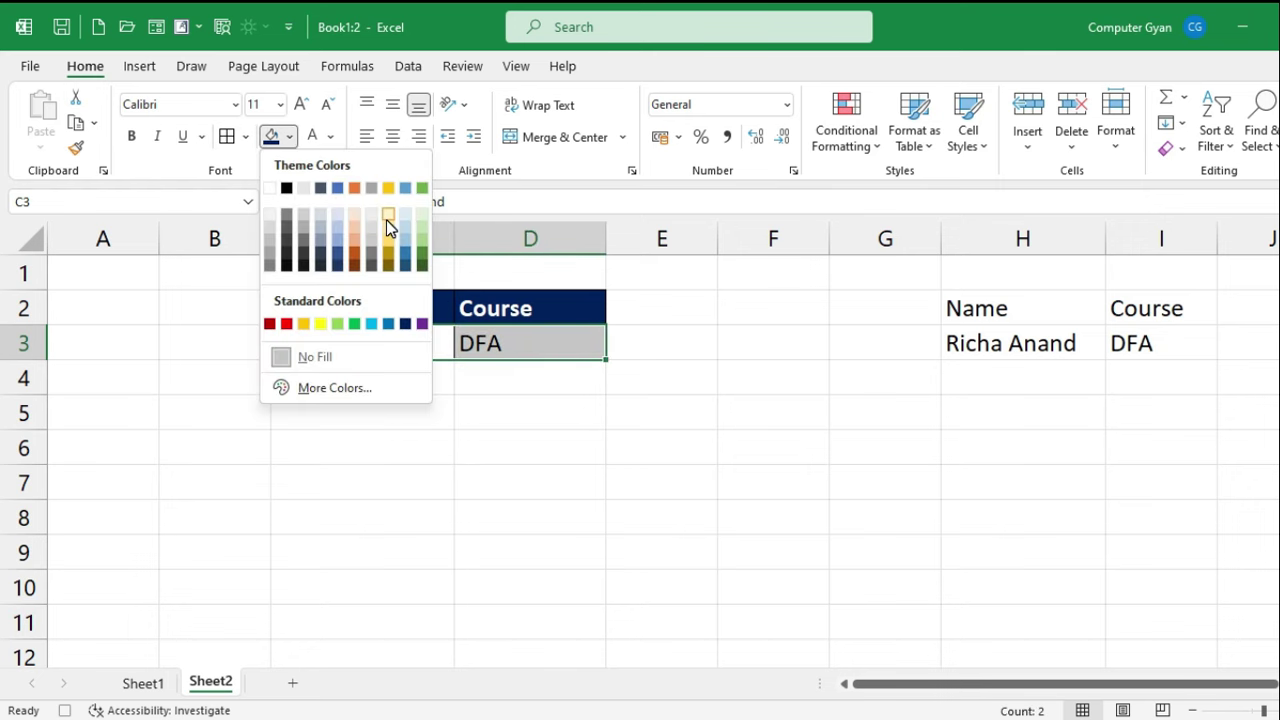
left_click(388, 217)
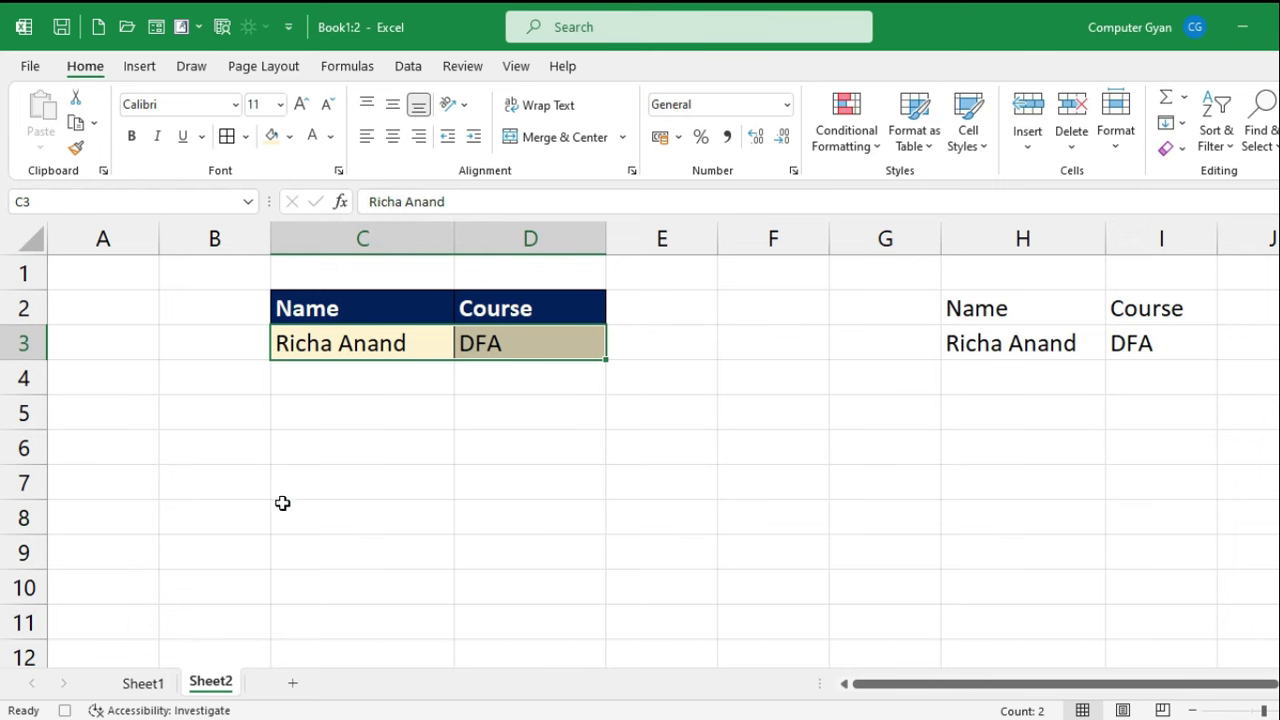
left_click(300, 412)
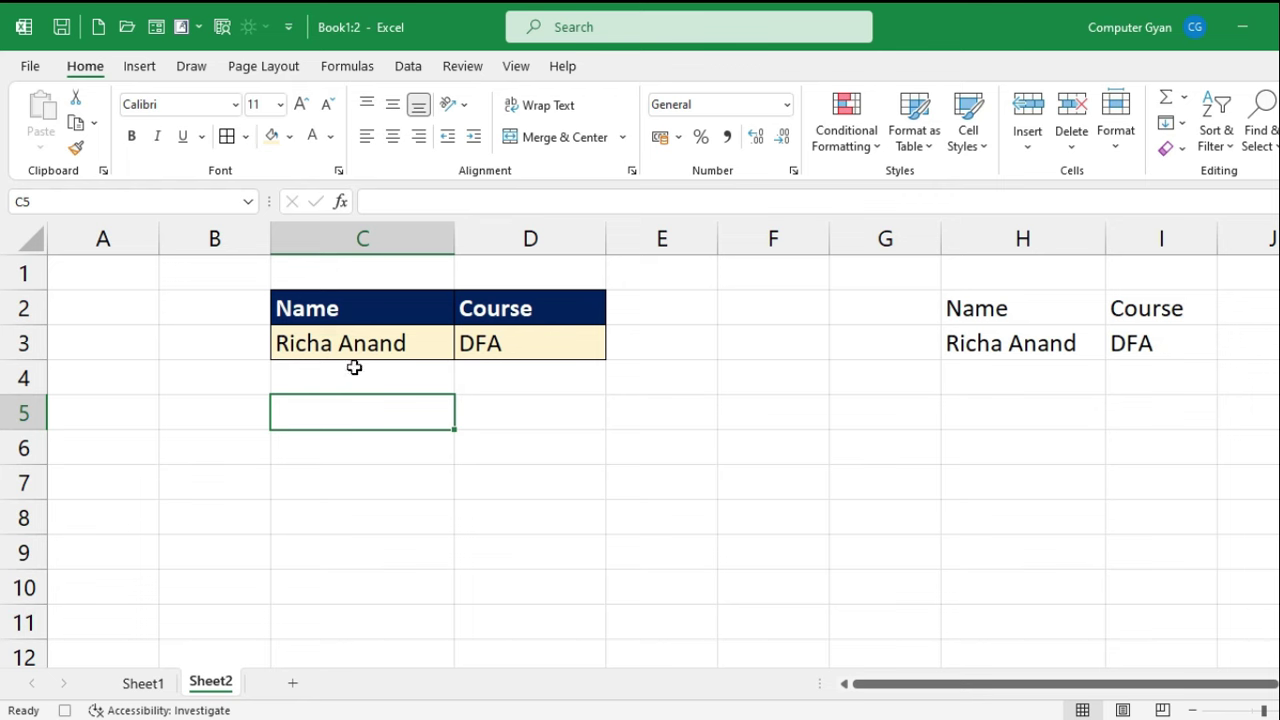
left_click(528, 70)
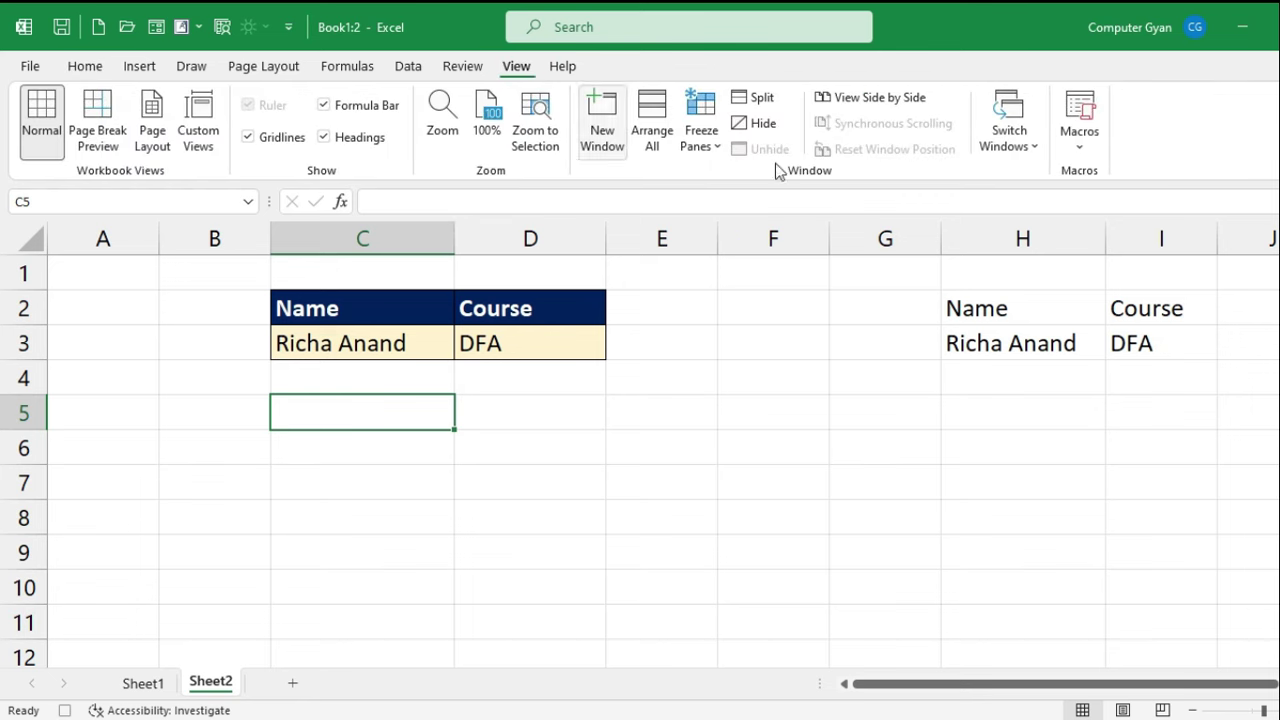
left_click(1079, 135)
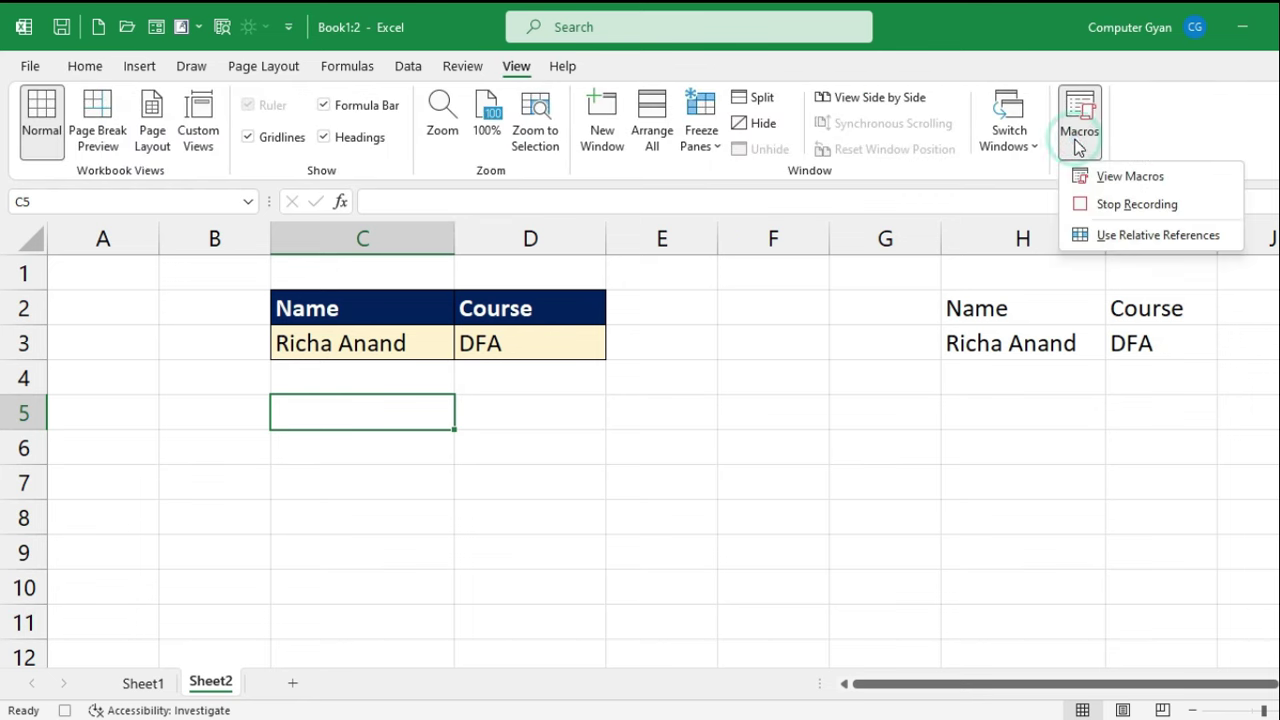
- Stop recording the practice macro and check it appears in the macro list
left_click(1098, 205)
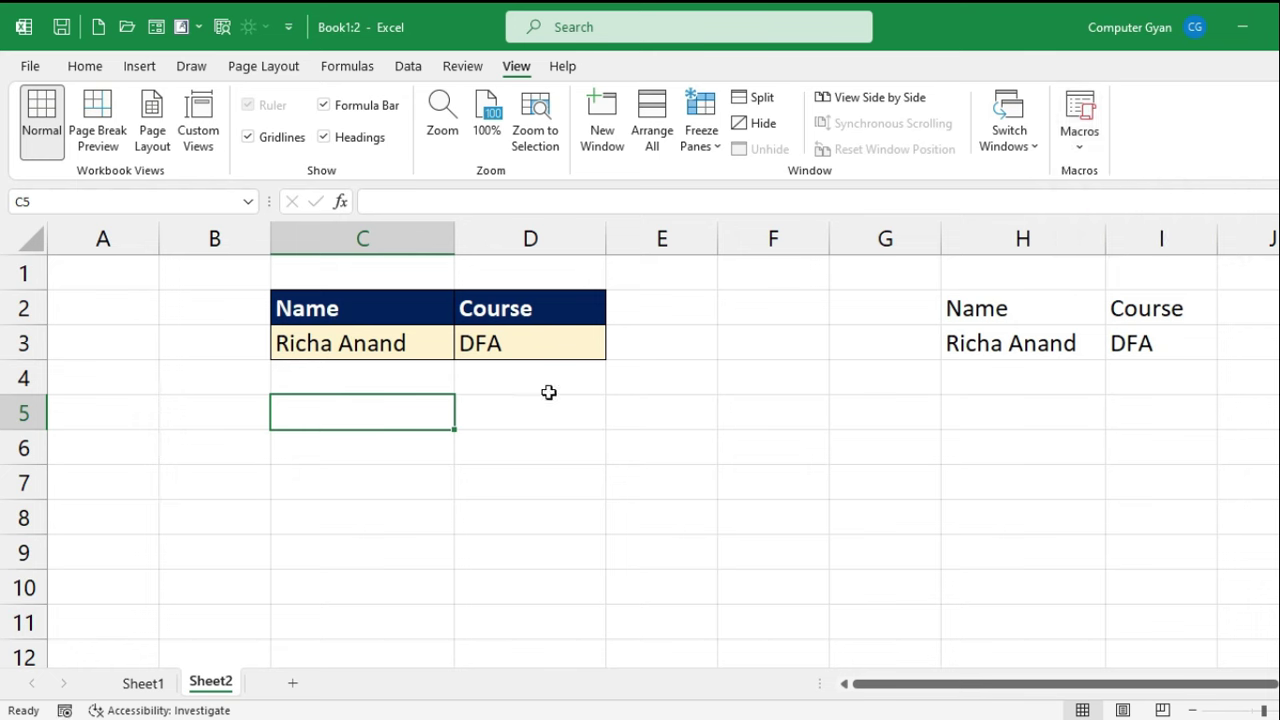
left_click(975, 312)
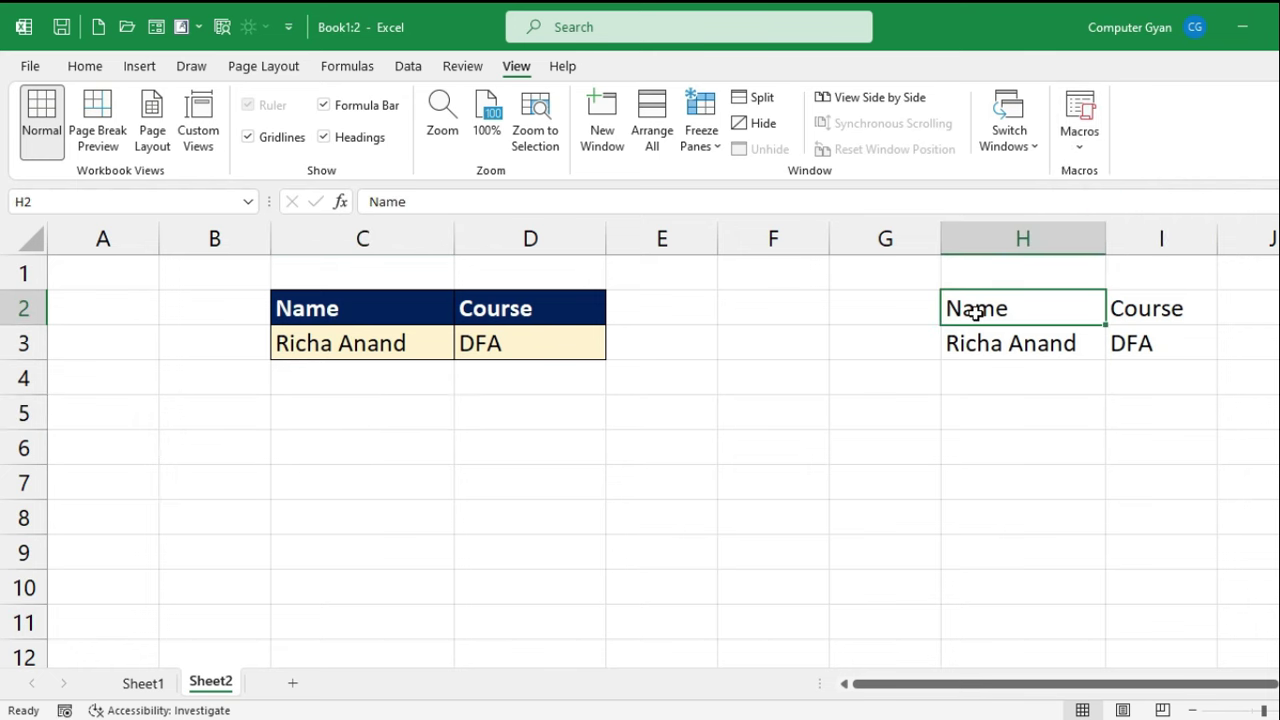
left_click(1088, 143)
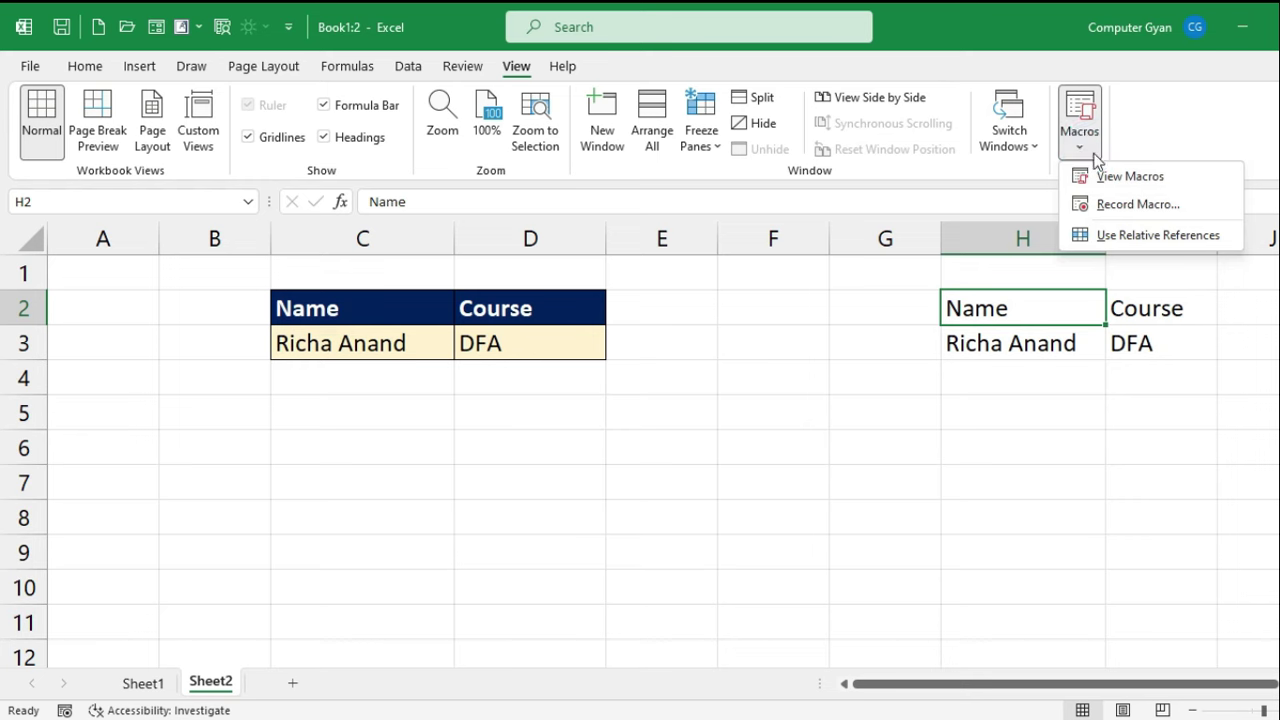
left_click(1104, 178)
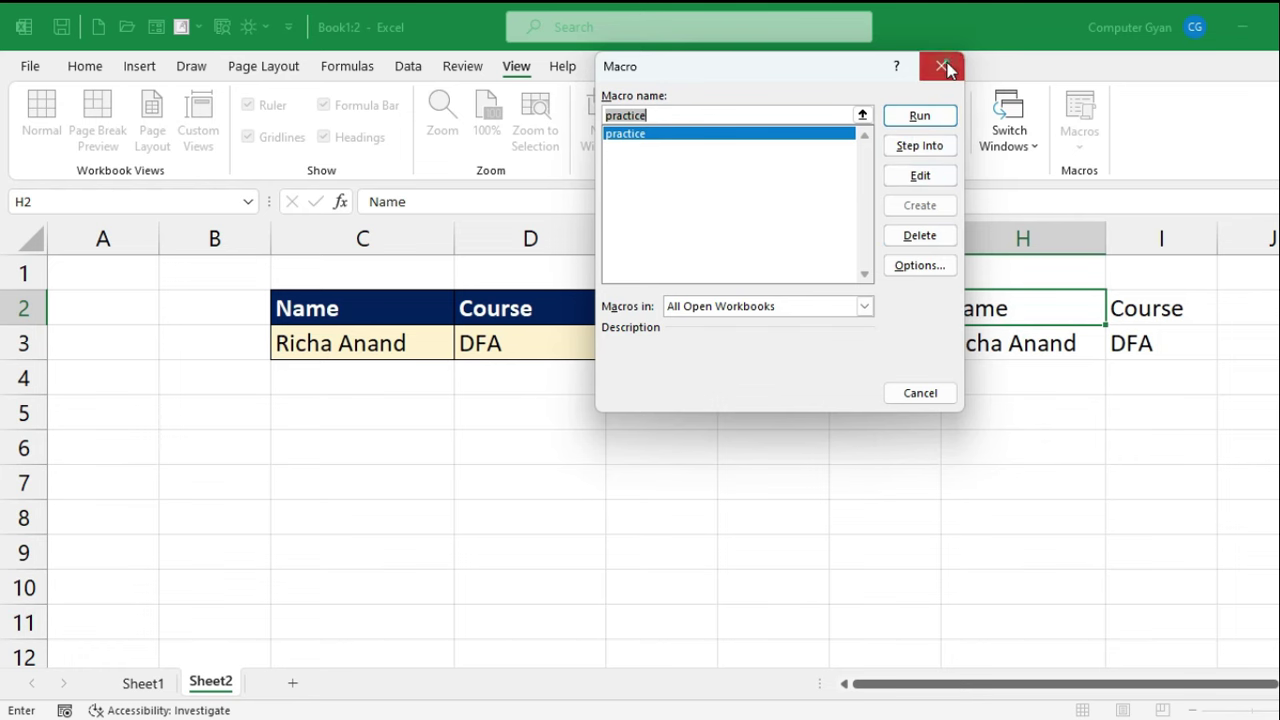
left_click(941, 66)
- Move the plain H2:I3 data to C2 on a new Sheet3, widen columns C and D
left_click_drag(1060, 310, 1138, 345)
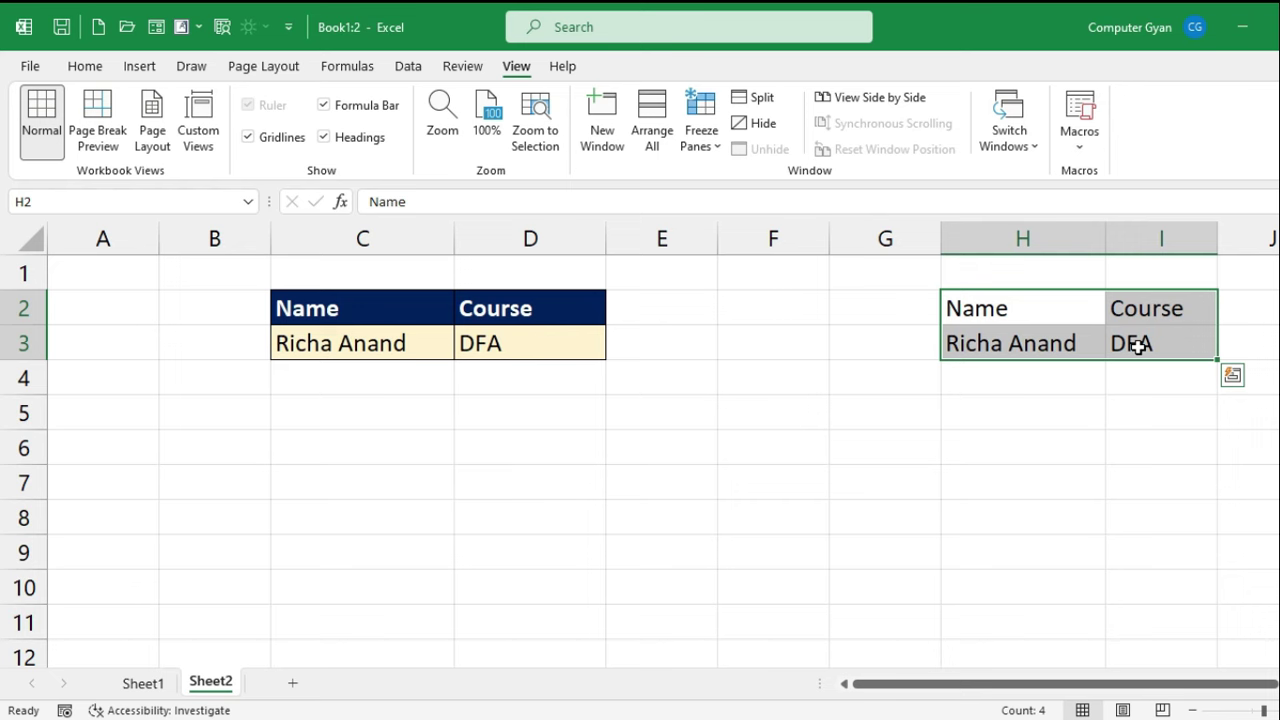
key("ctrl+c")
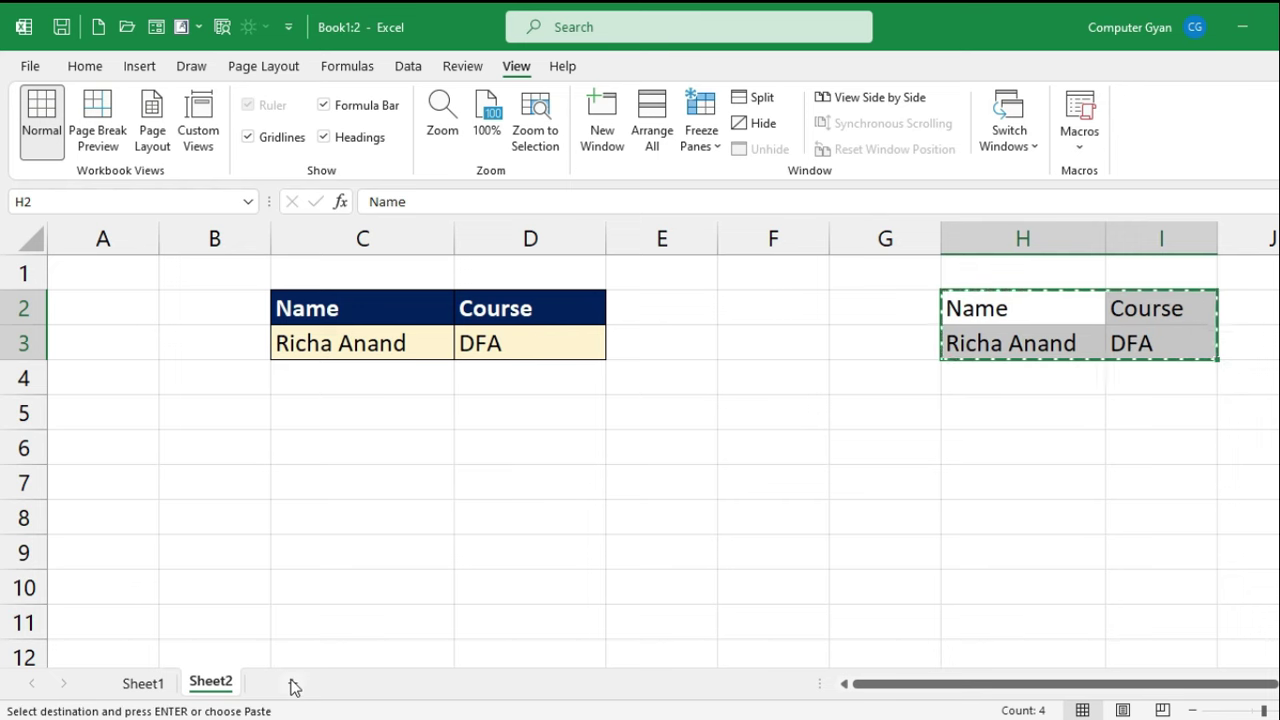
left_click(290, 683)
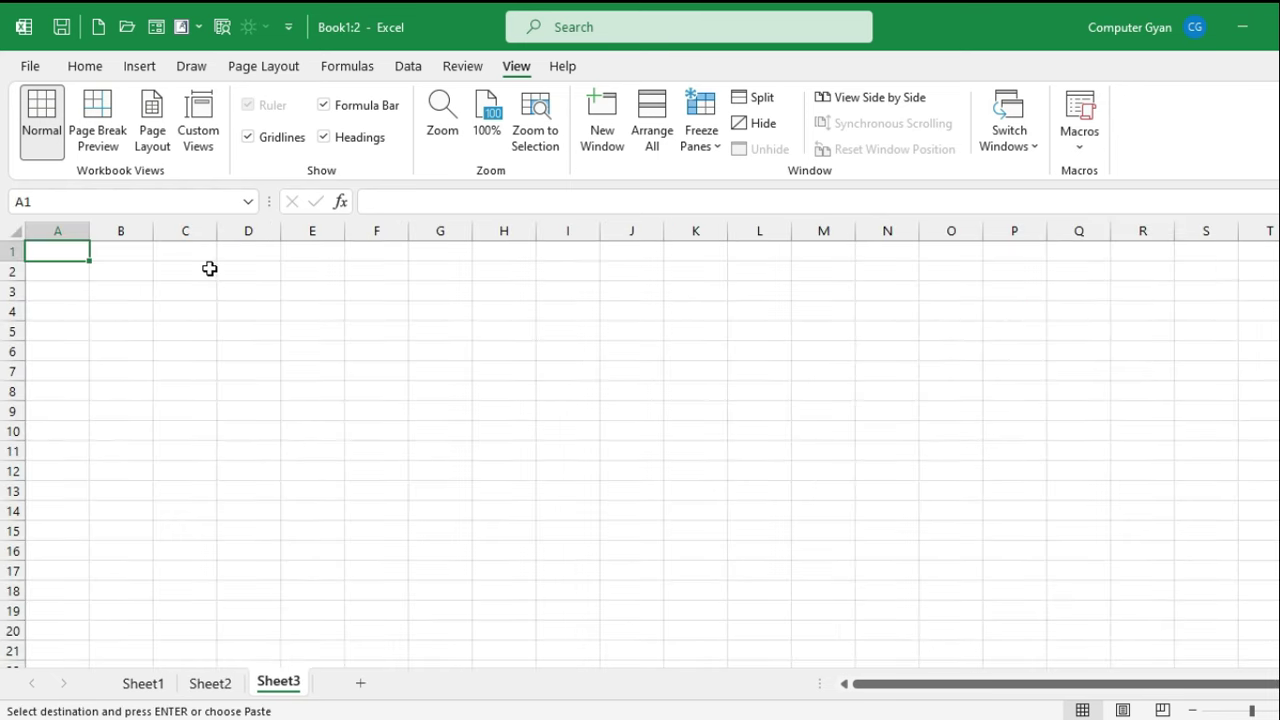
left_click(196, 270)
key("ctrl+v")
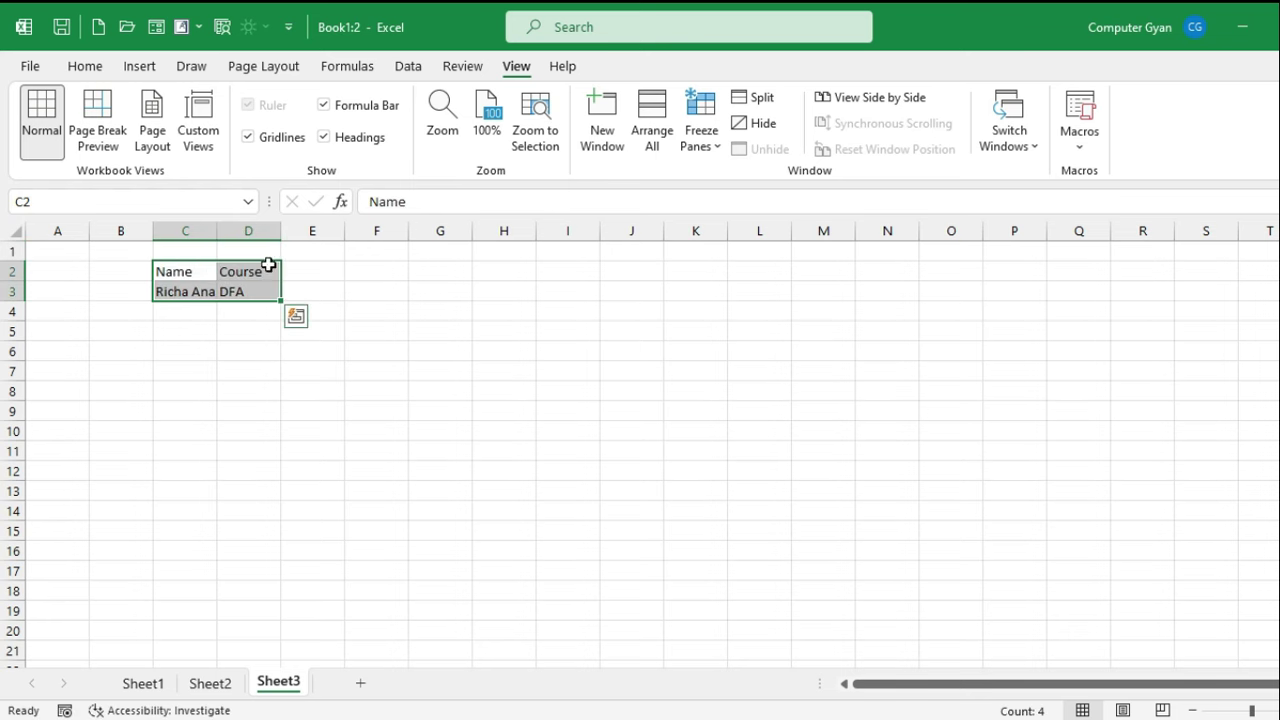
scroll(423, 388, "up", 3)
scroll(423, 388, "up", 2)
left_click_drag(409, 242, 515, 242)
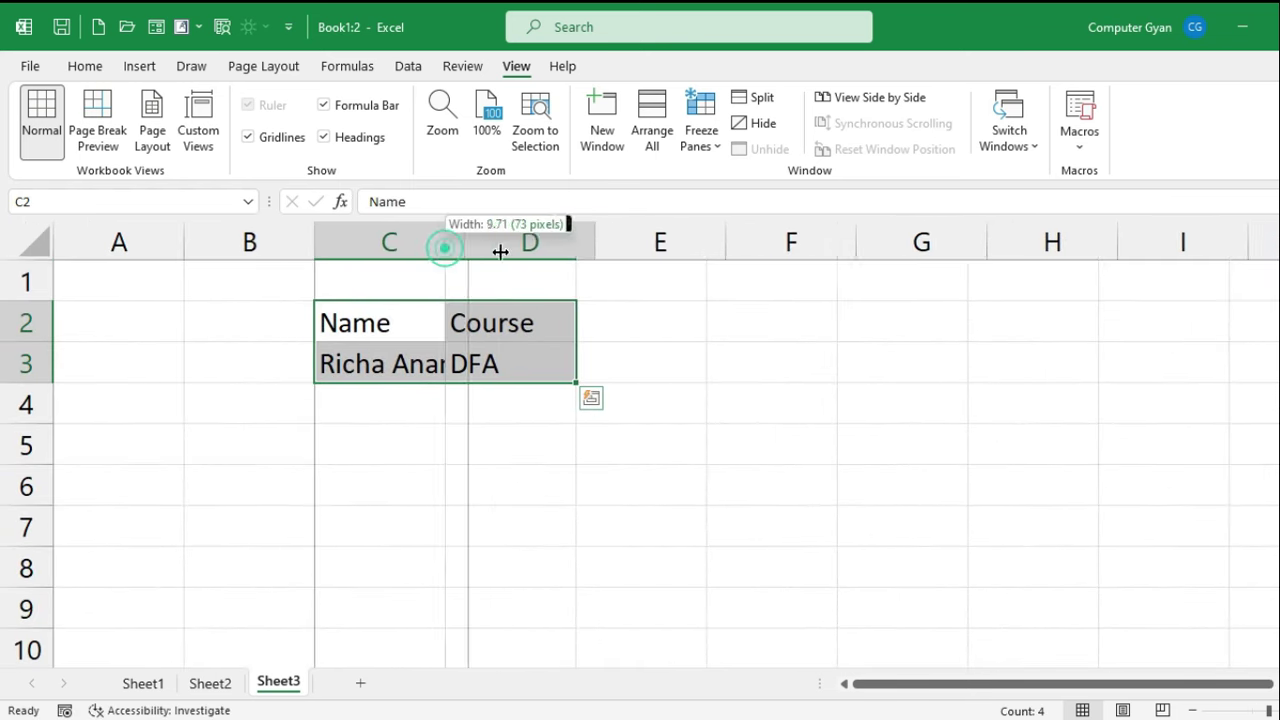
left_click_drag(647, 240, 720, 240)
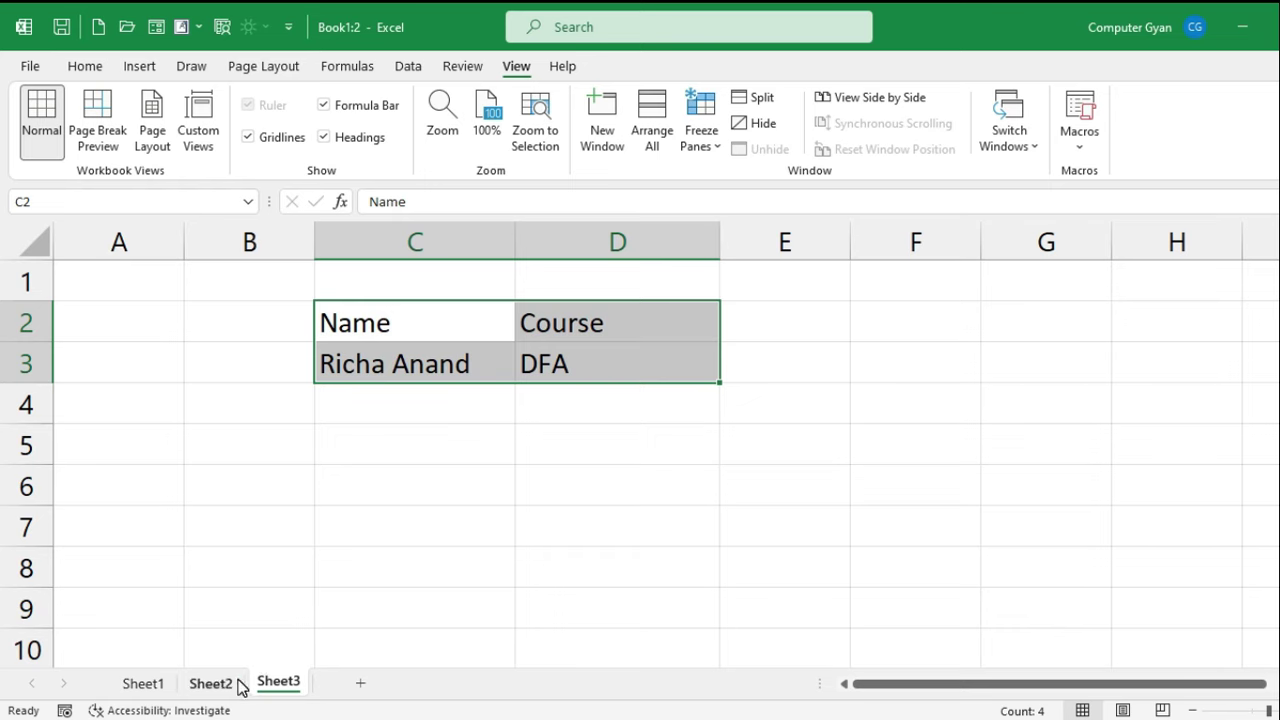
left_click(232, 683)
left_click(507, 561)
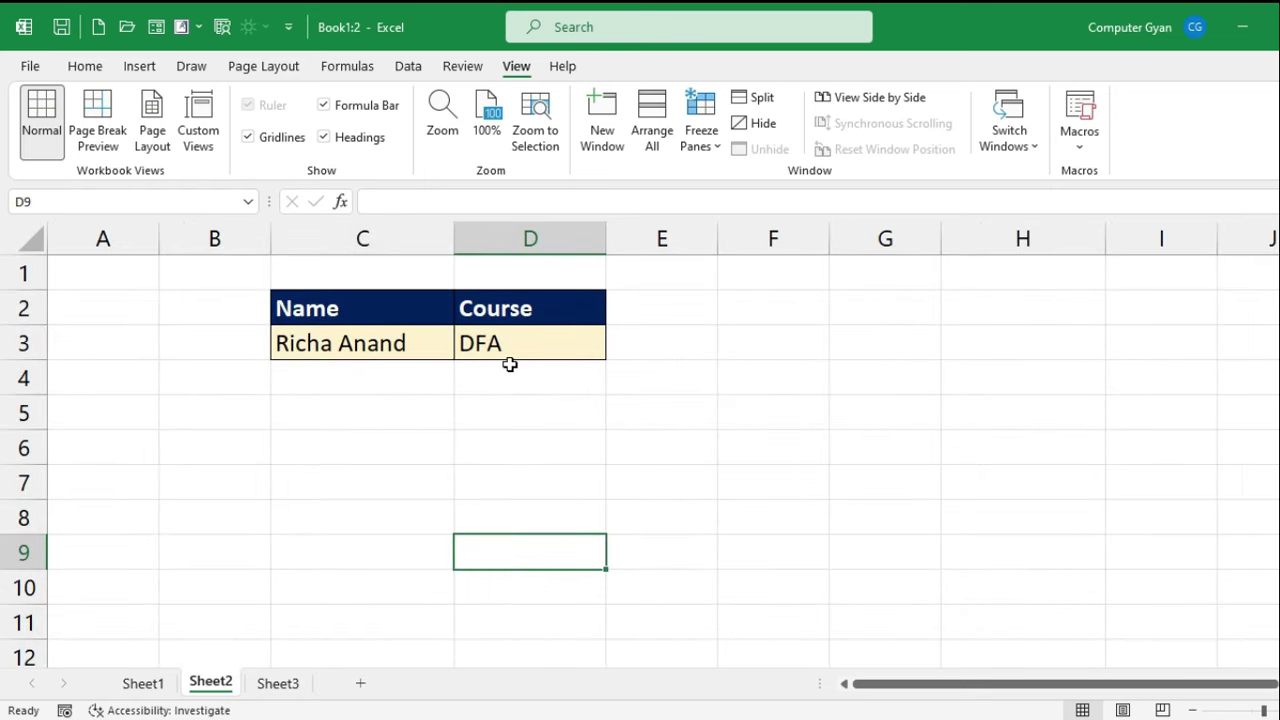
- Run the practice macro from cell C2 on Sheet3 via its keyboard shortcut
left_click(343, 309)
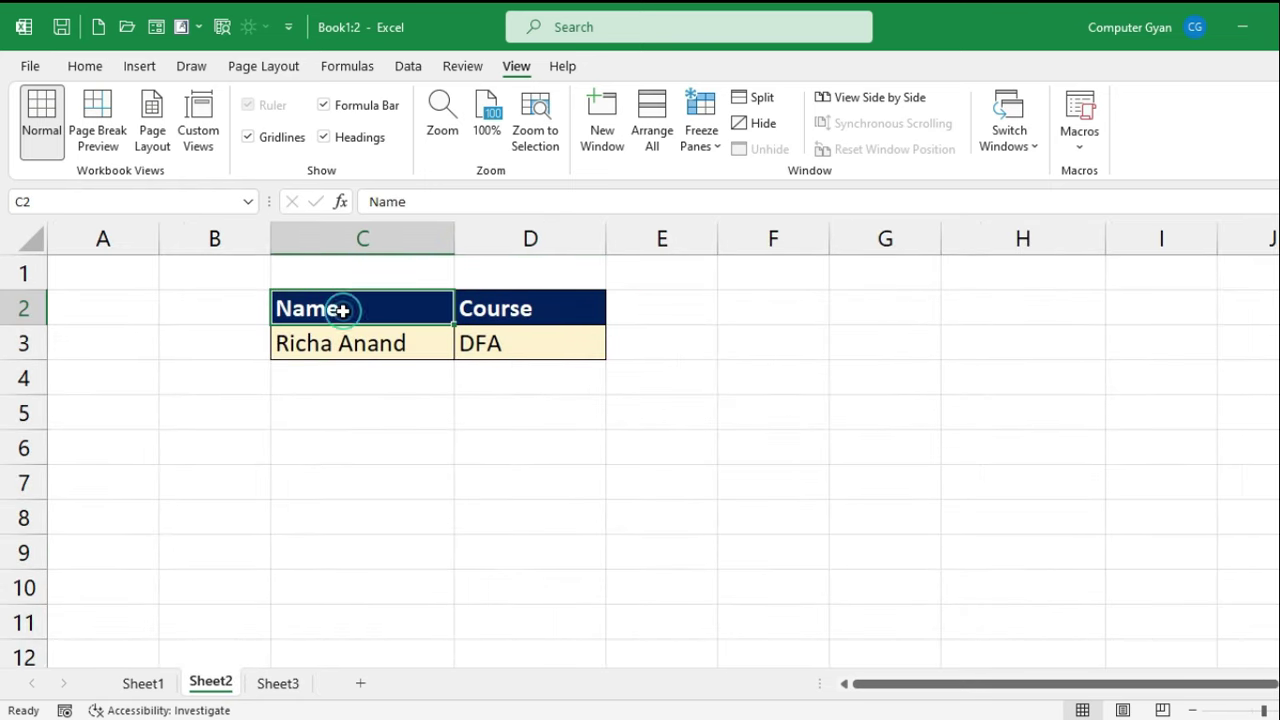
left_click(1078, 150)
left_click(1110, 176)
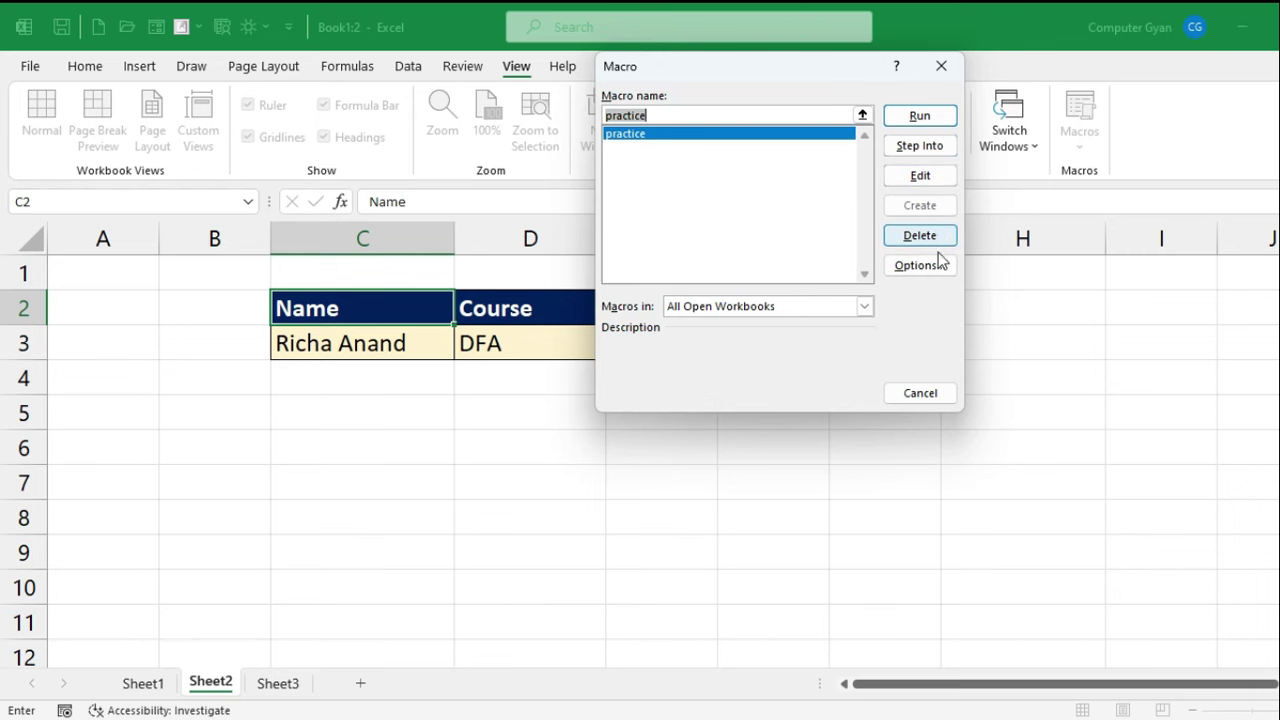
left_click(905, 396)
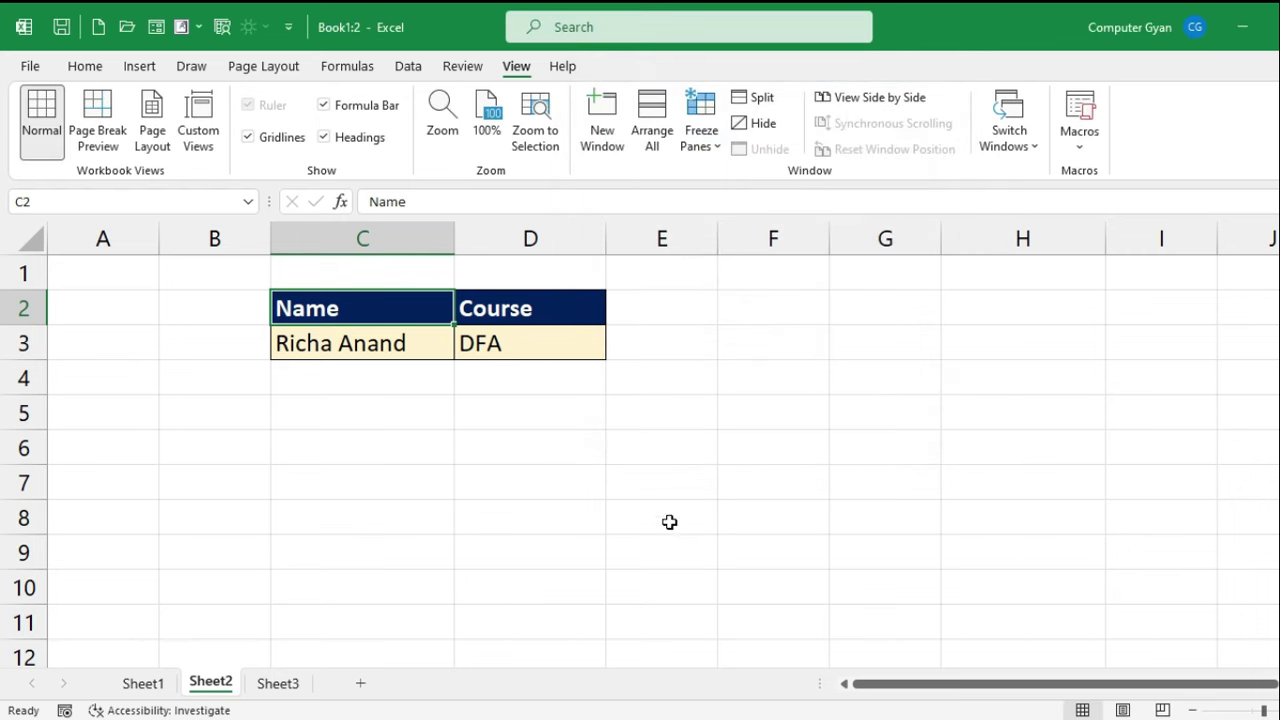
left_click(278, 683)
left_click(408, 327)
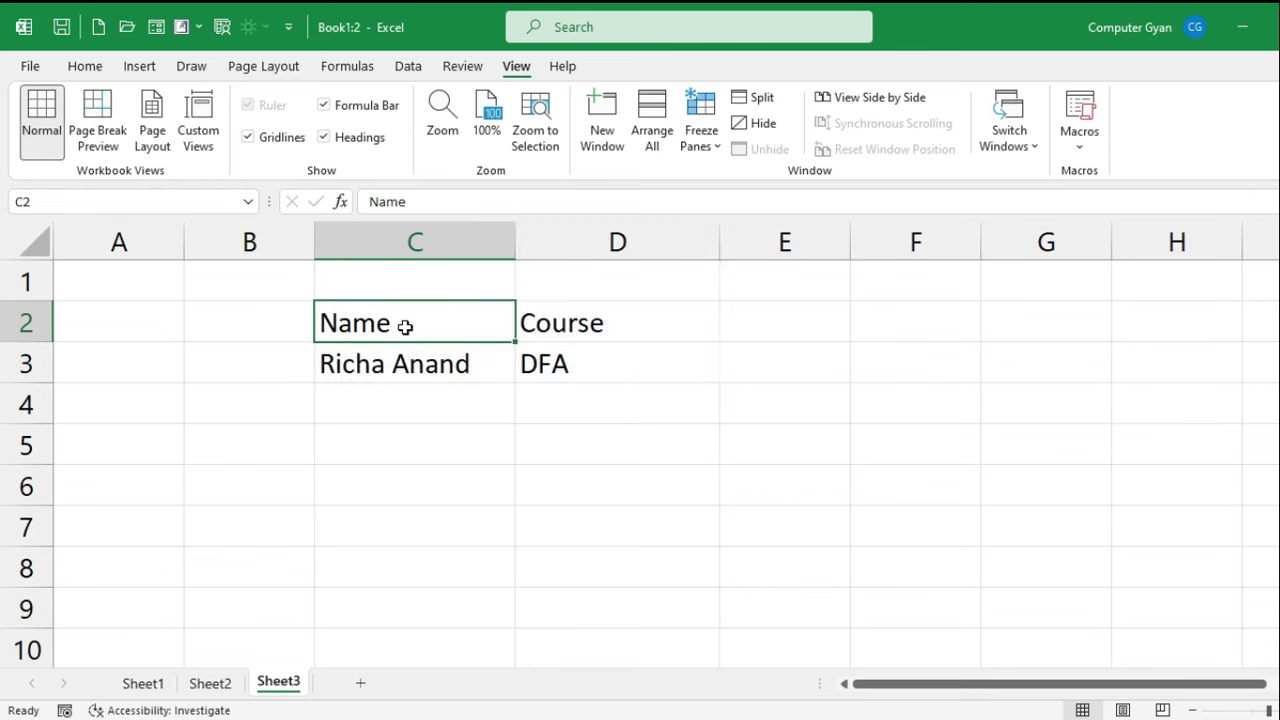
key("ctrl+shift+f")
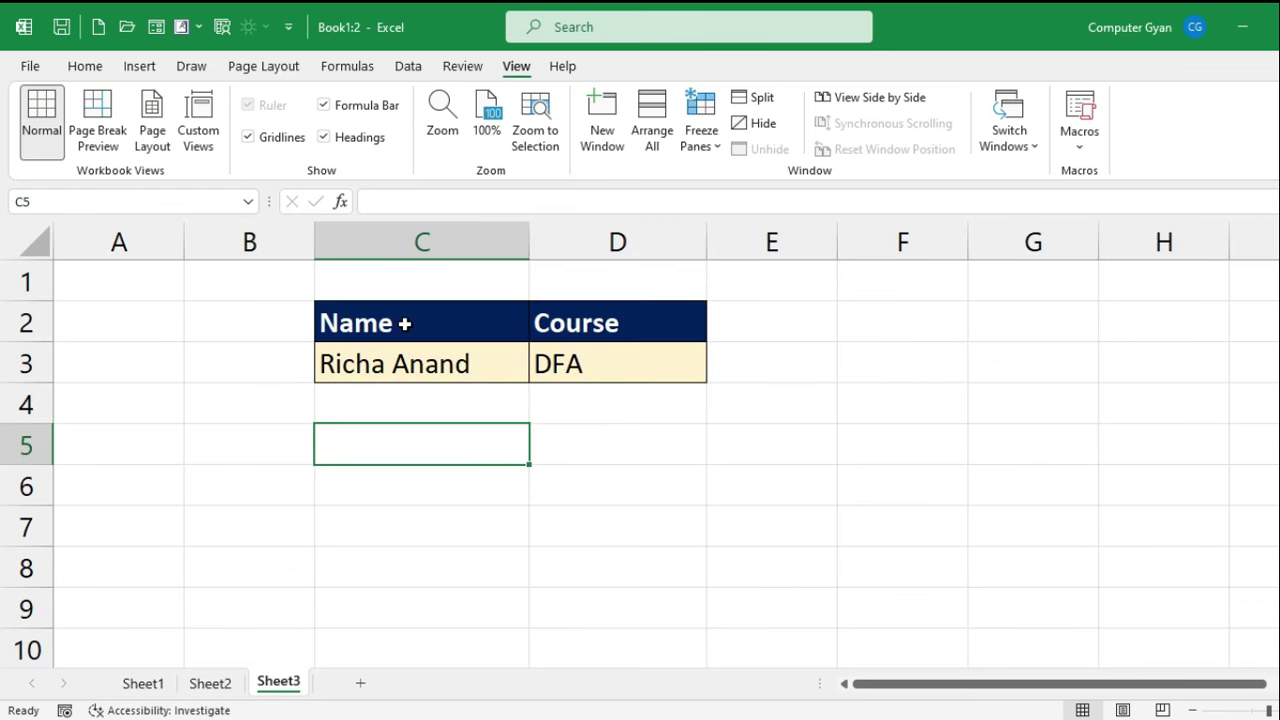
- Compare the formatted C2:D4 tables on Sheet2 and Sheet3, ending on Sheet2
left_click(207, 683)
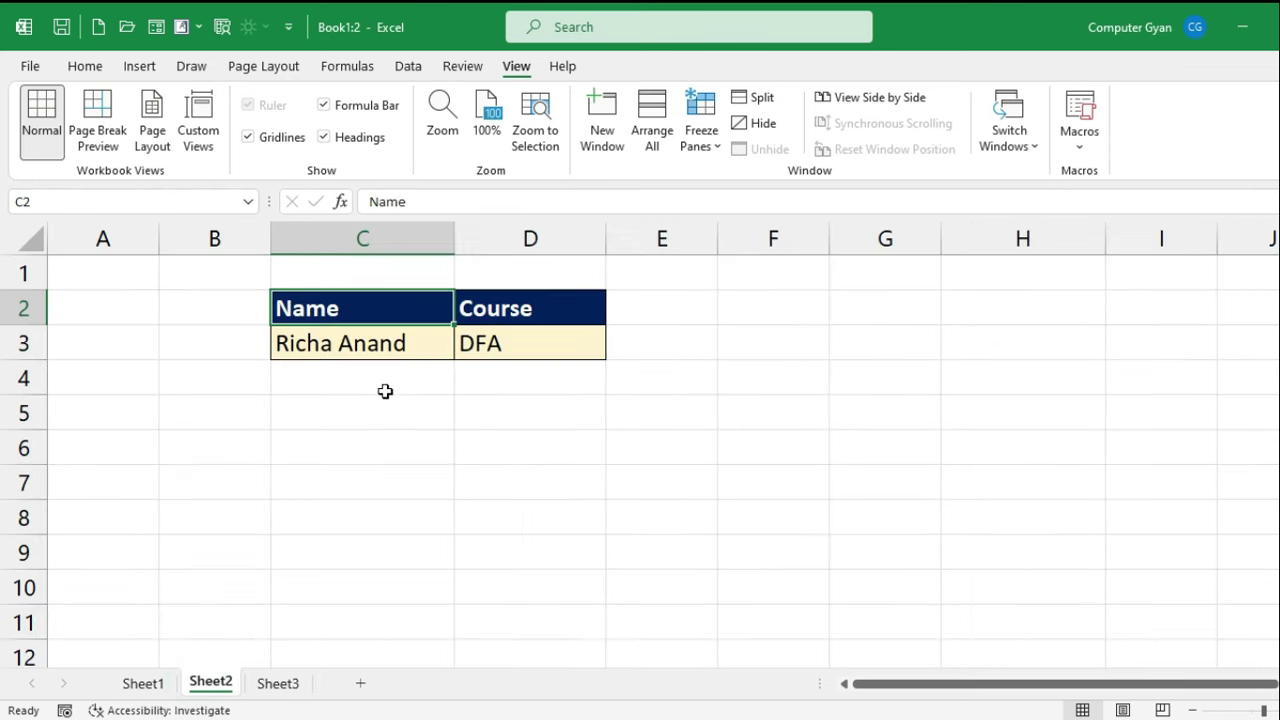
left_click_drag(363, 308, 566, 369)
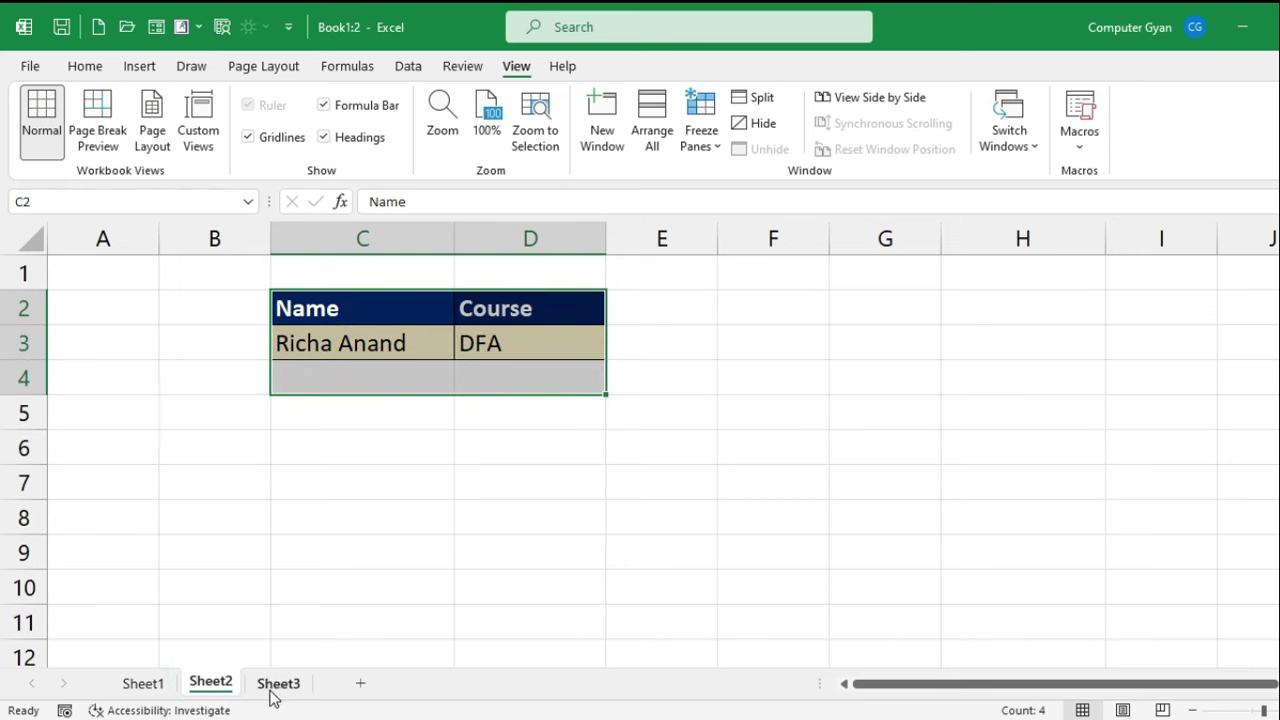
left_click(278, 683)
left_click_drag(414, 323, 608, 390)
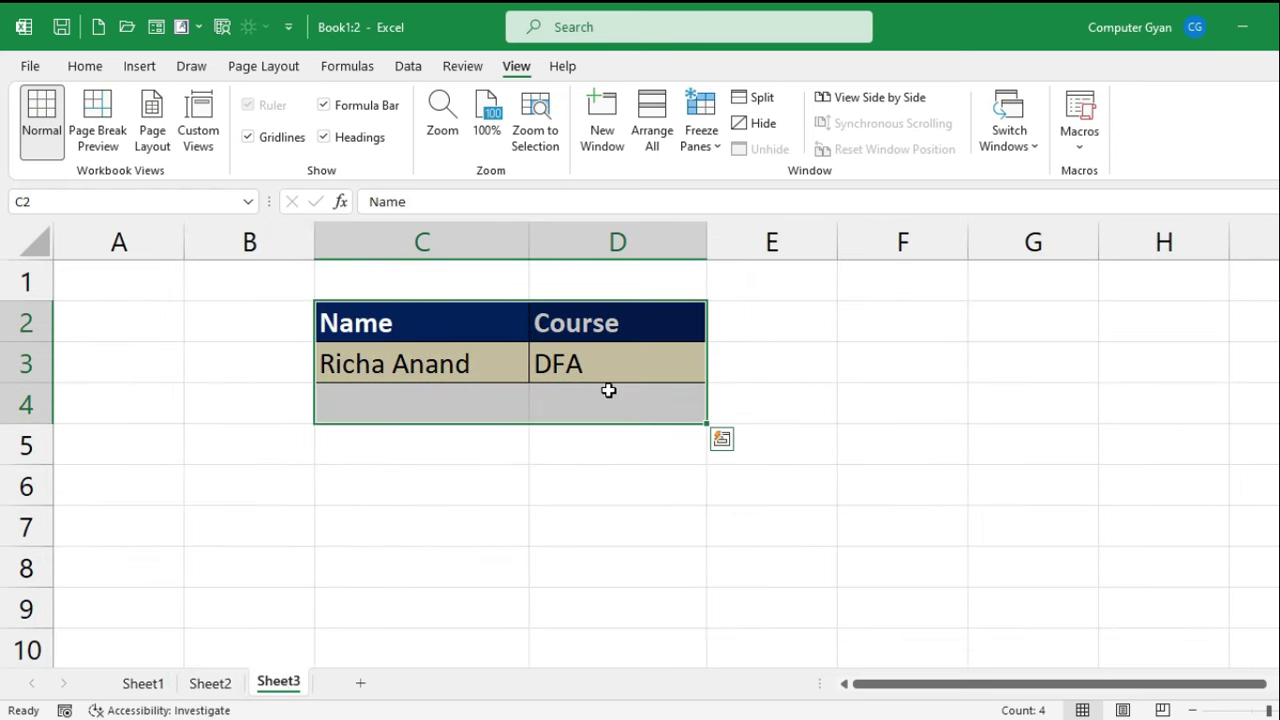
left_click(470, 468)
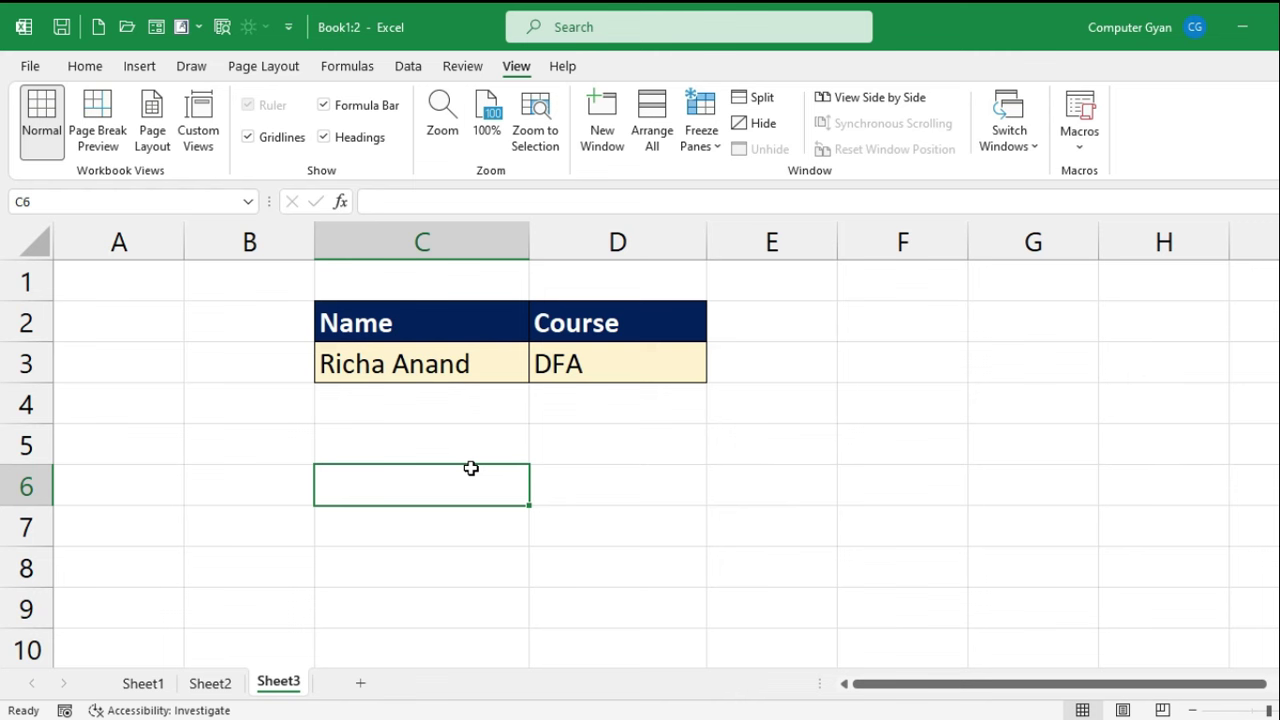
left_click(210, 683)
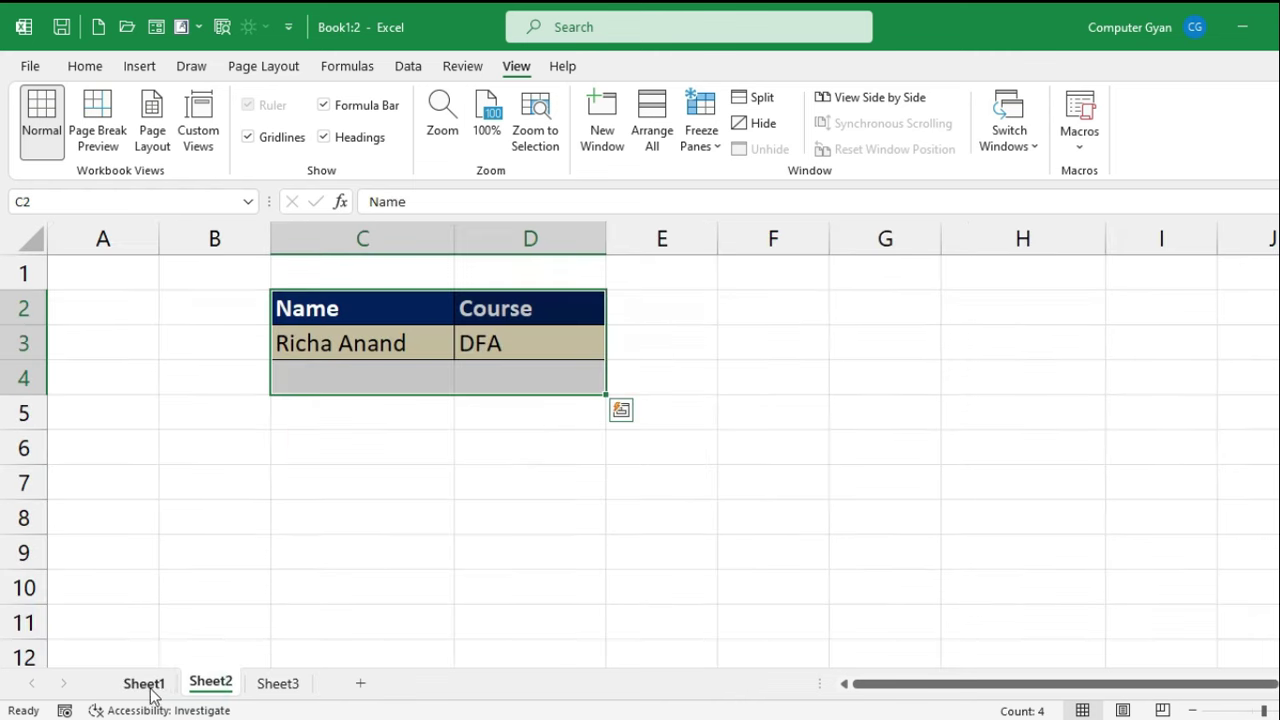
- Return to Sheet1's candidates table and zoom in on it
left_click(143, 683)
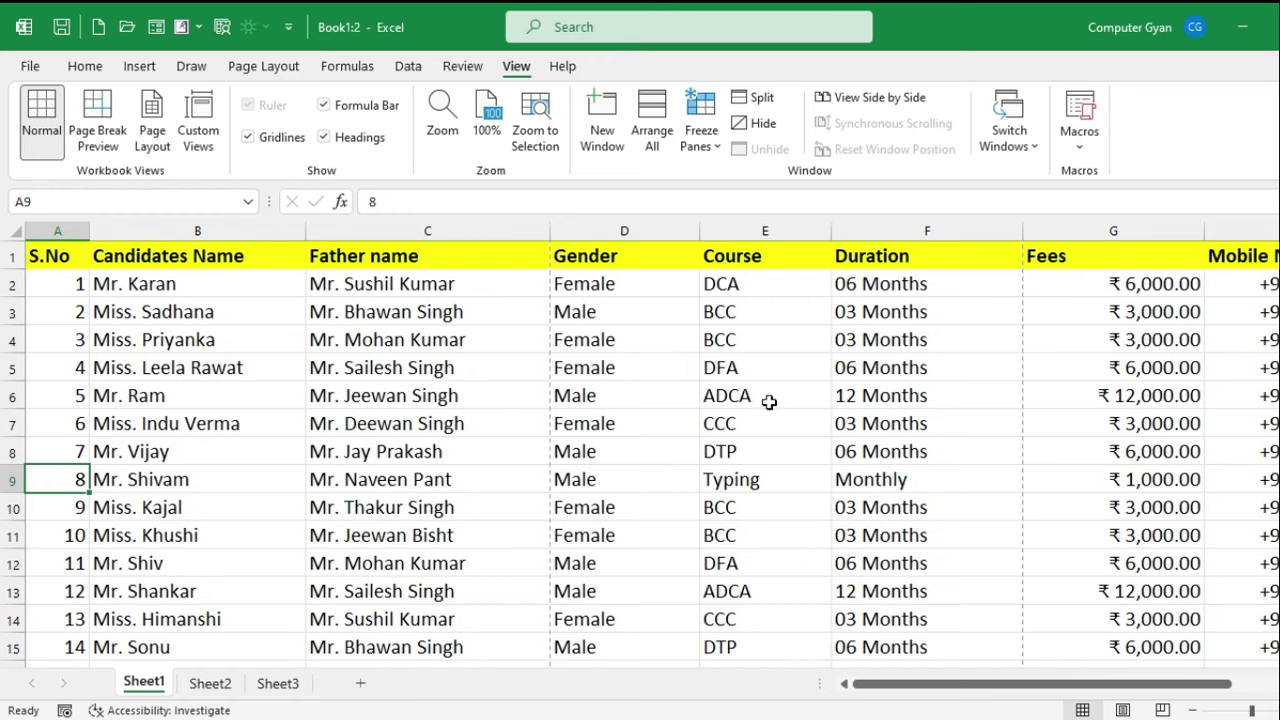
scroll(437, 481, "up", 3, "ctrl")
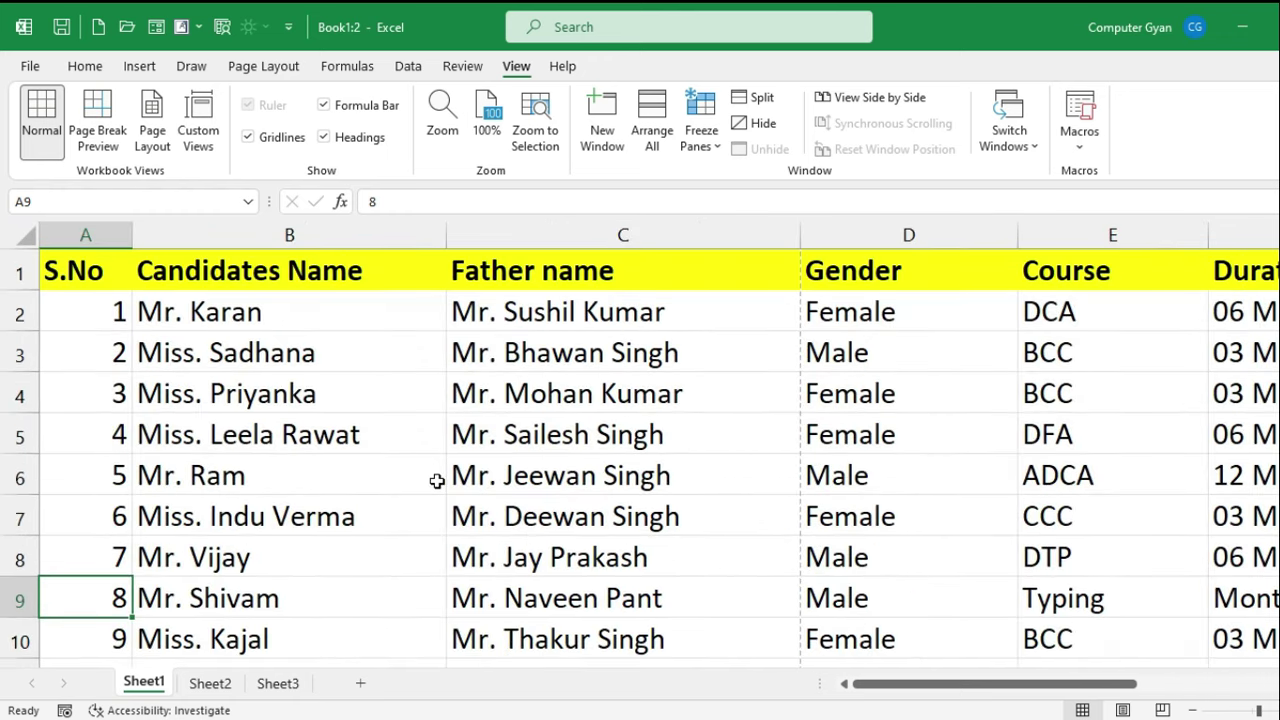